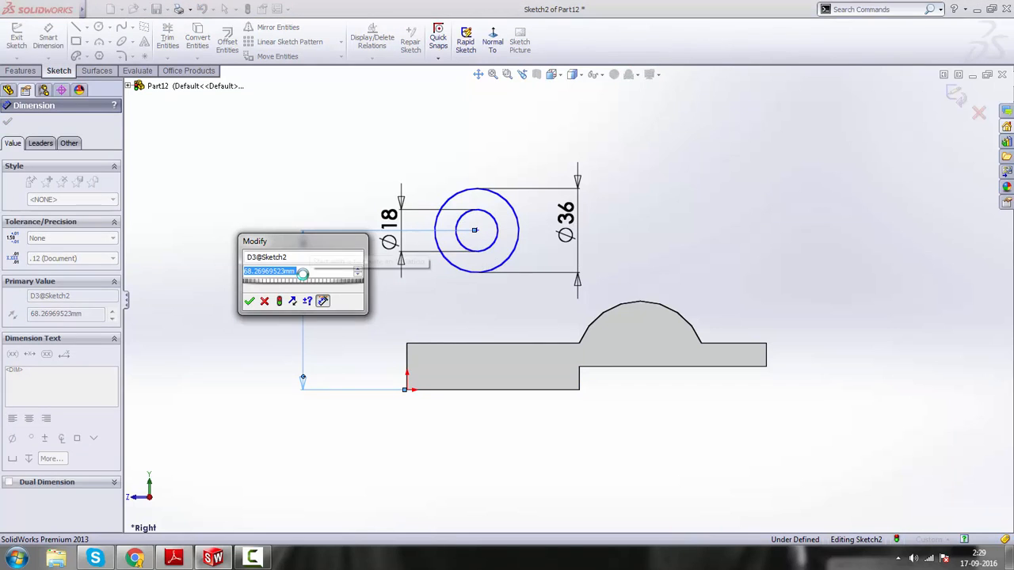
- Set the circles' centre 82 mm above the base's bottom edge and 18+46+54 mm horizontally from the base's far end
{"action": "key", "text": "Return"}
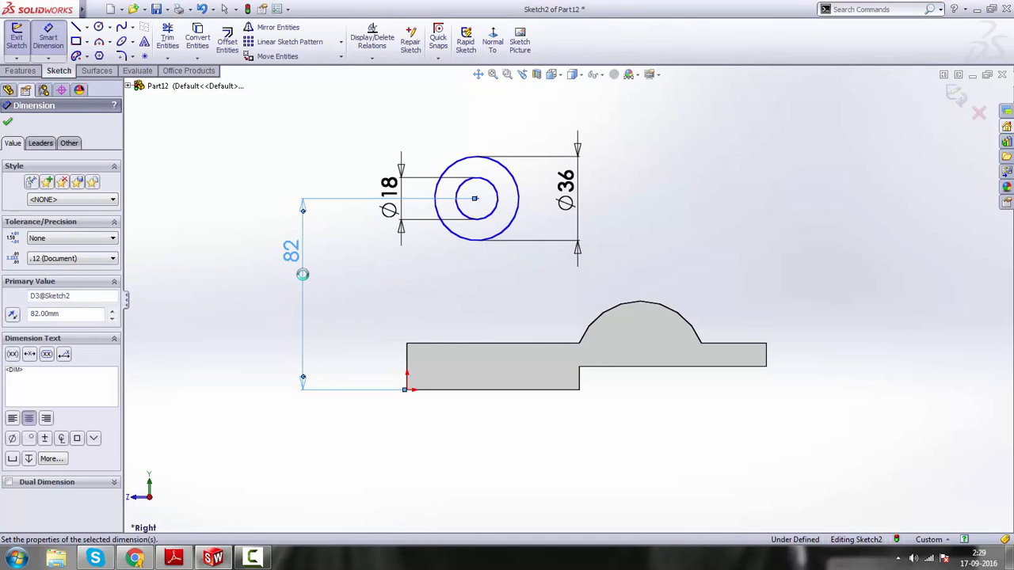
{"action": "left_click", "coordinate": [174, 558]}
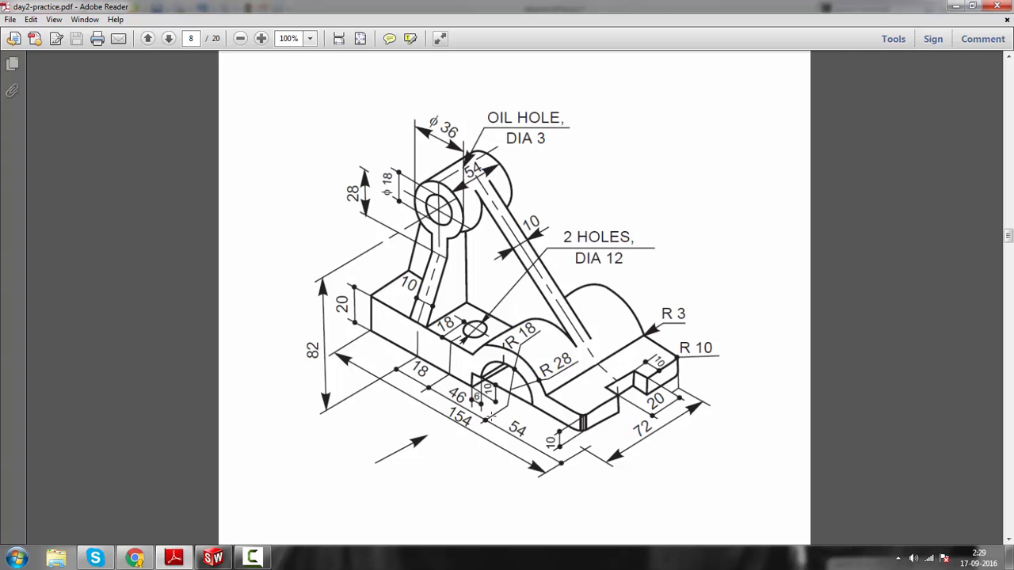
{"action": "left_click", "coordinate": [212, 557]}
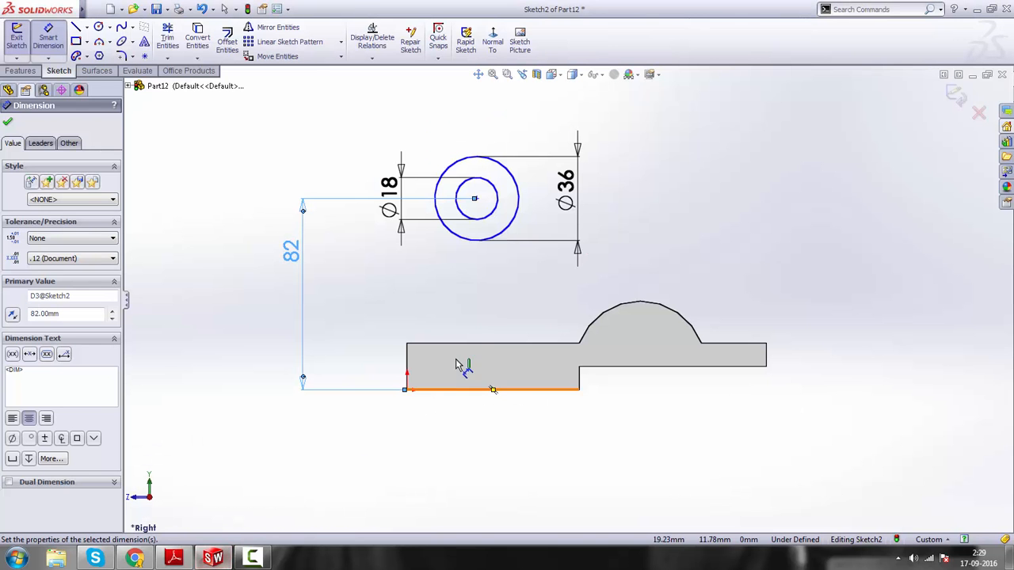
{"action": "left_click", "coordinate": [476, 199]}
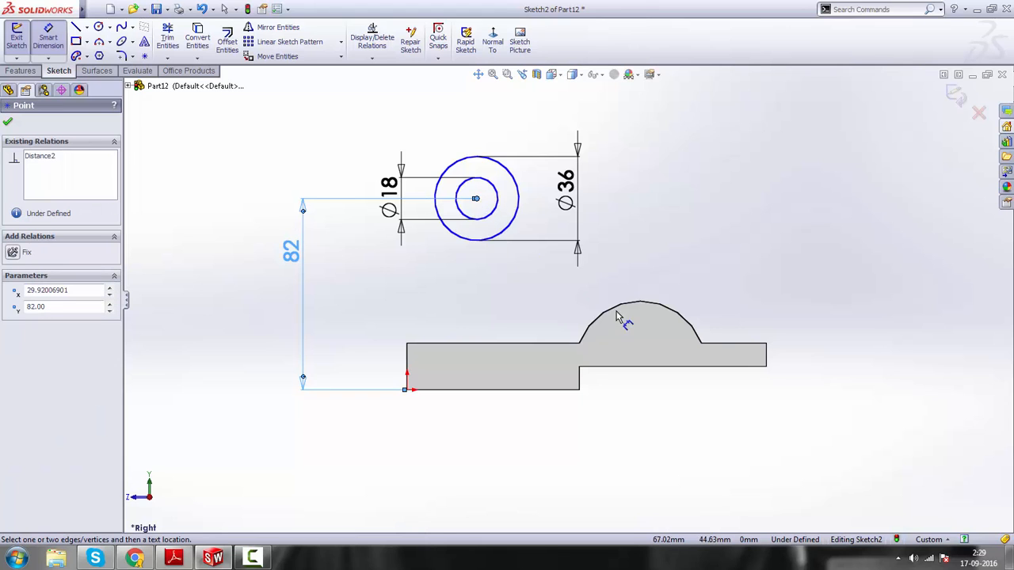
{"action": "left_click", "coordinate": [766, 367]}
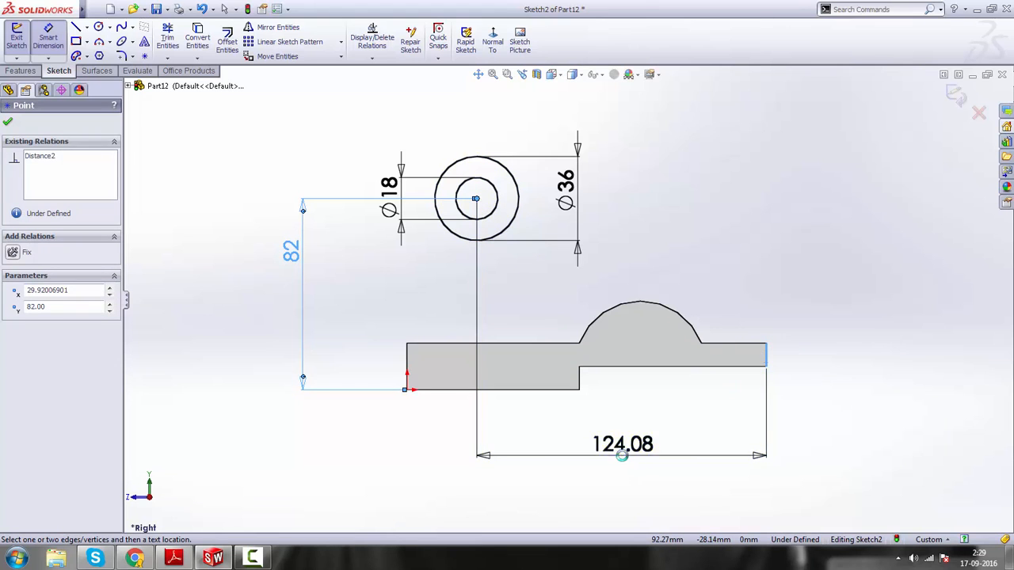
{"action": "left_click", "coordinate": [619, 456]}
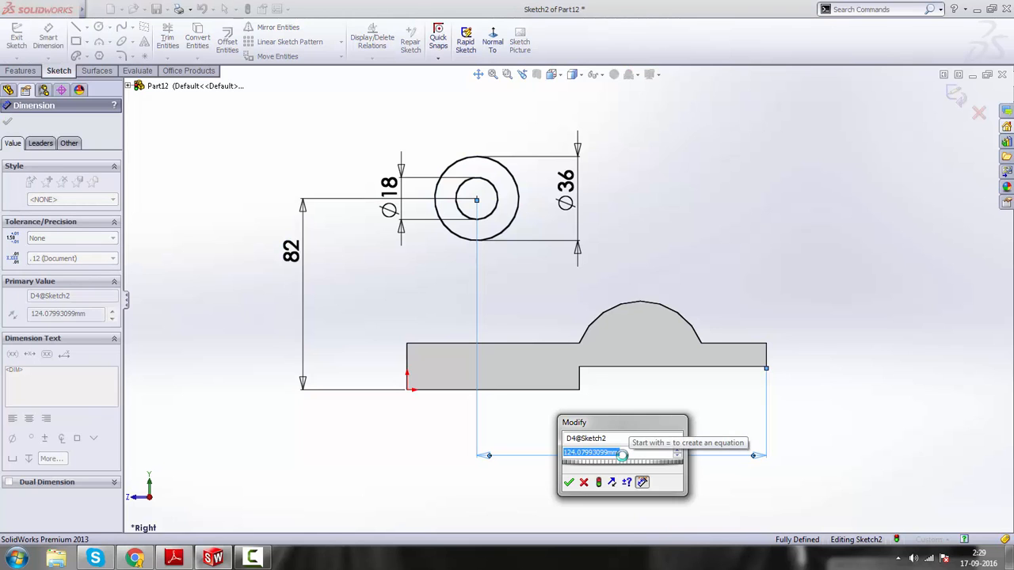
{"action": "type", "text": "18+46+"}
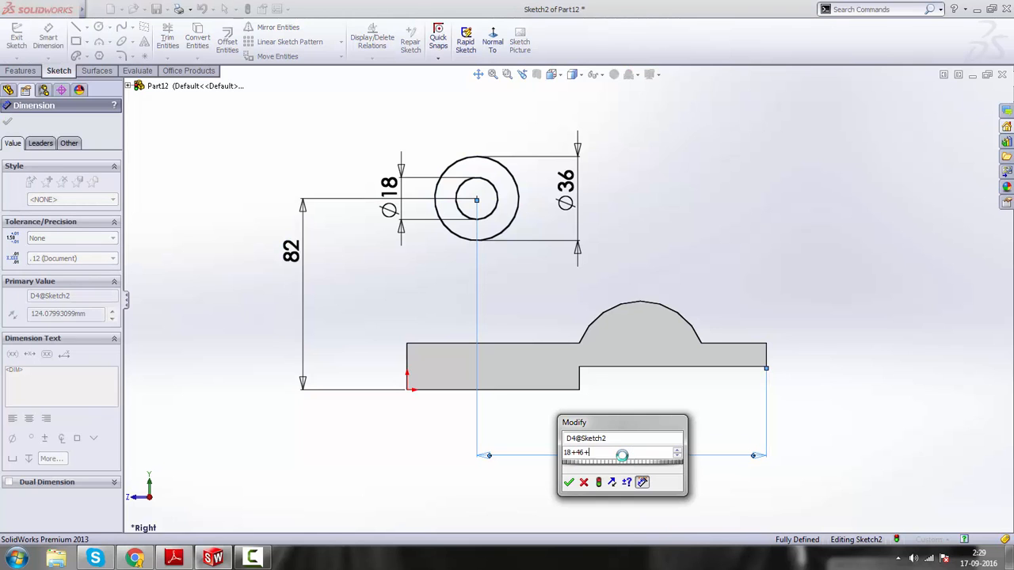
{"action": "type", "text": "54"}
{"action": "key", "text": "Return"}
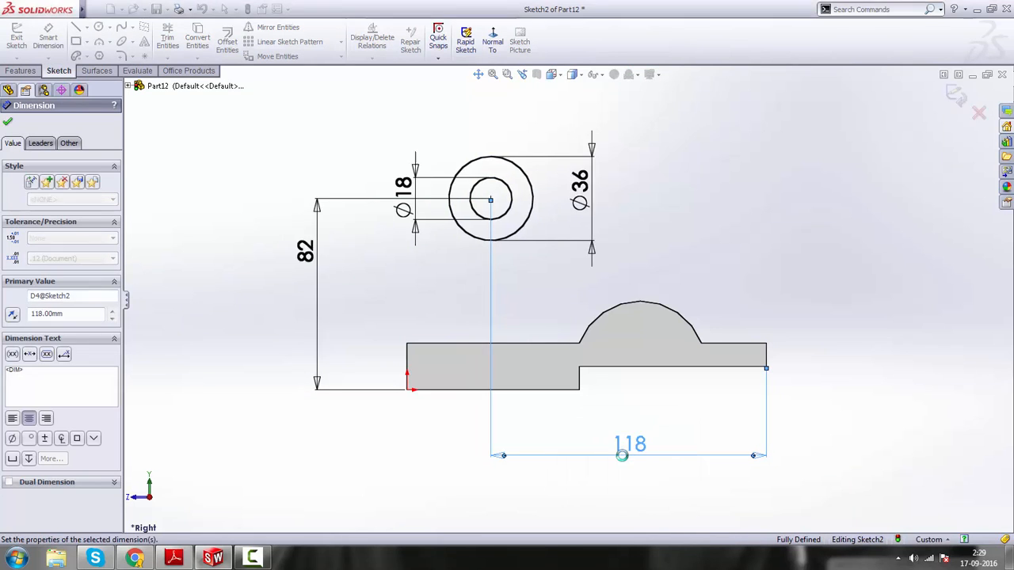
{"action": "right_click", "coordinate": [656, 229]}
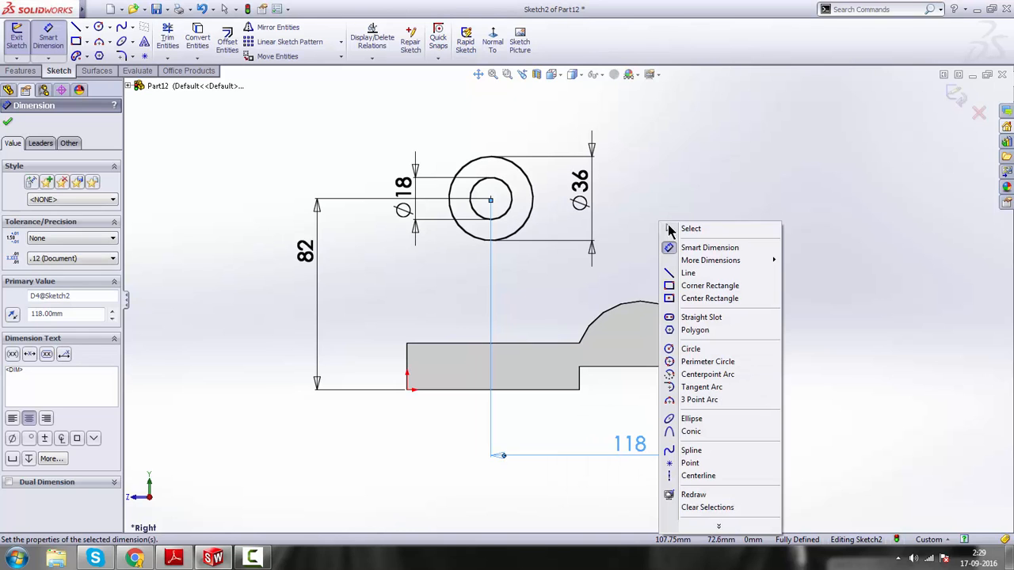
{"action": "left_click", "coordinate": [670, 227]}
- Check the PDF drawing, then sketch a three-sided rectangular neck about 15 mm tall hanging from the underside of the outer circle
{"action": "scroll", "coordinate": [532, 213], "scroll_direction": "down", "scroll_amount": 2}
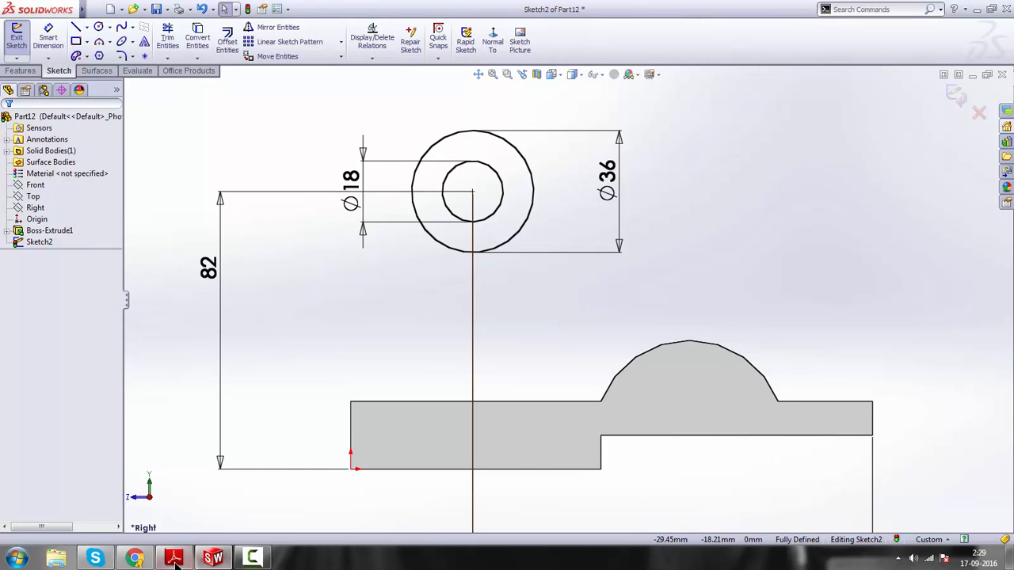
{"action": "left_click", "coordinate": [176, 558]}
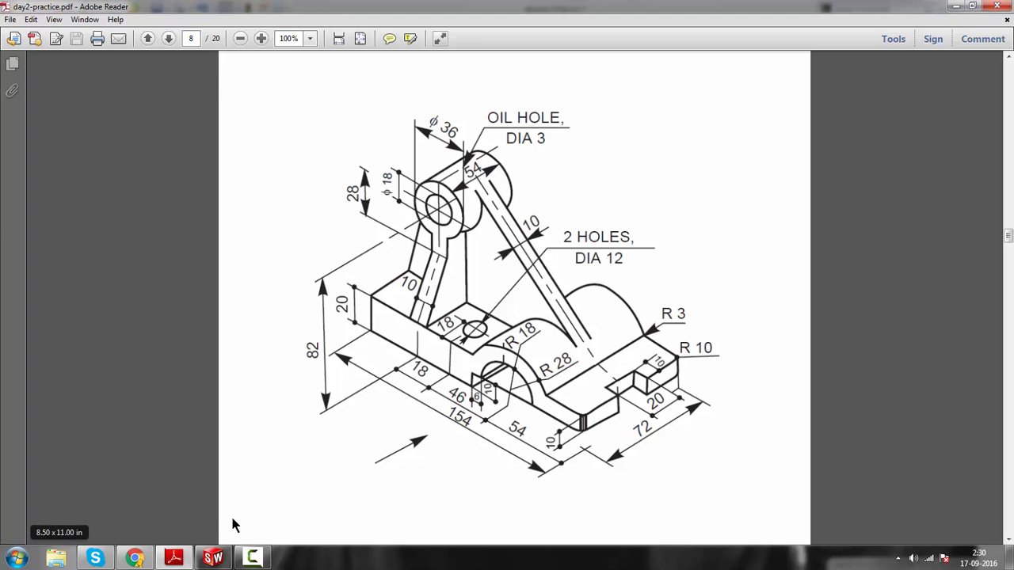
{"action": "left_click", "coordinate": [213, 559]}
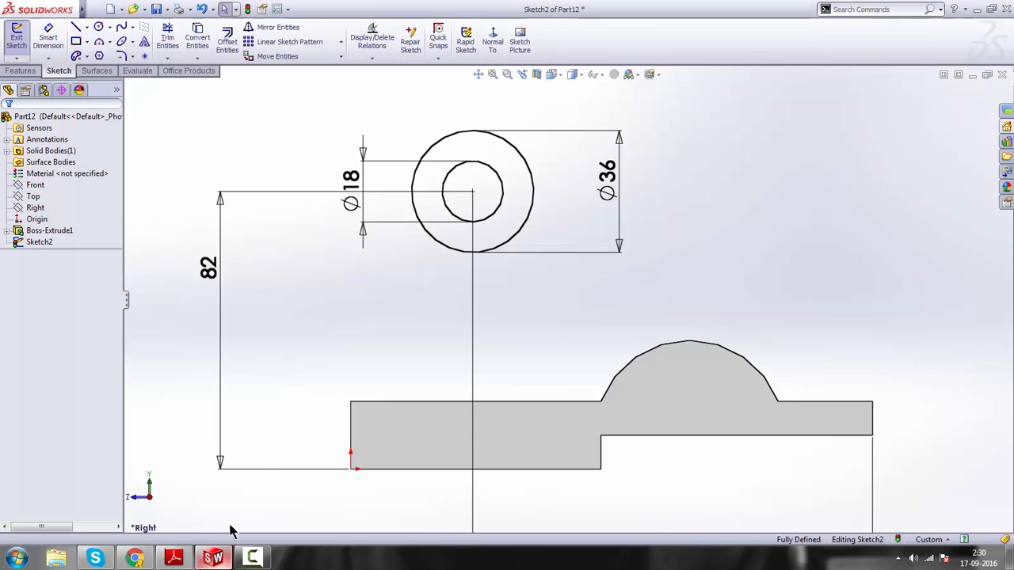
{"action": "left_click", "coordinate": [76, 27]}
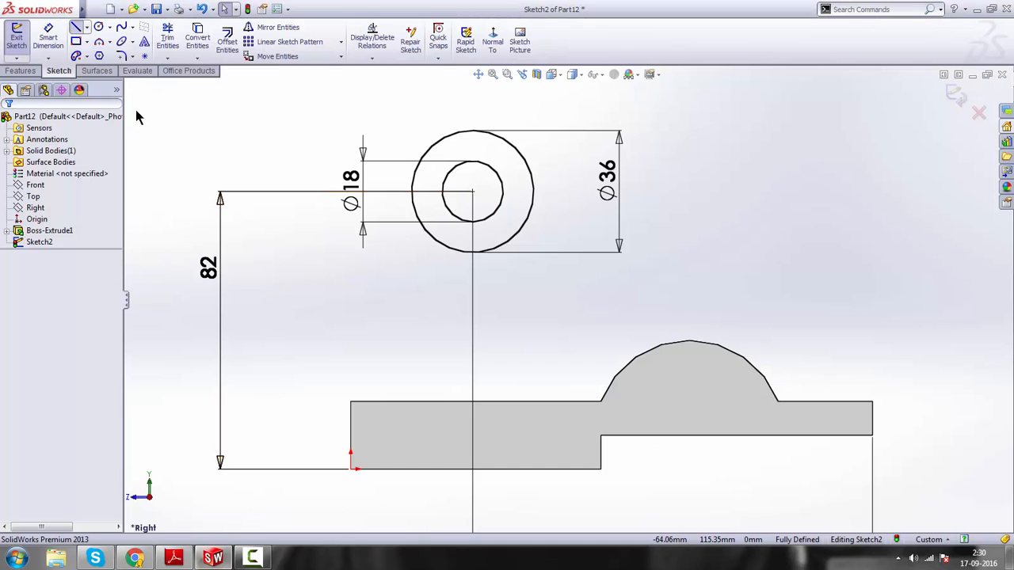
{"action": "left_click", "coordinate": [458, 251]}
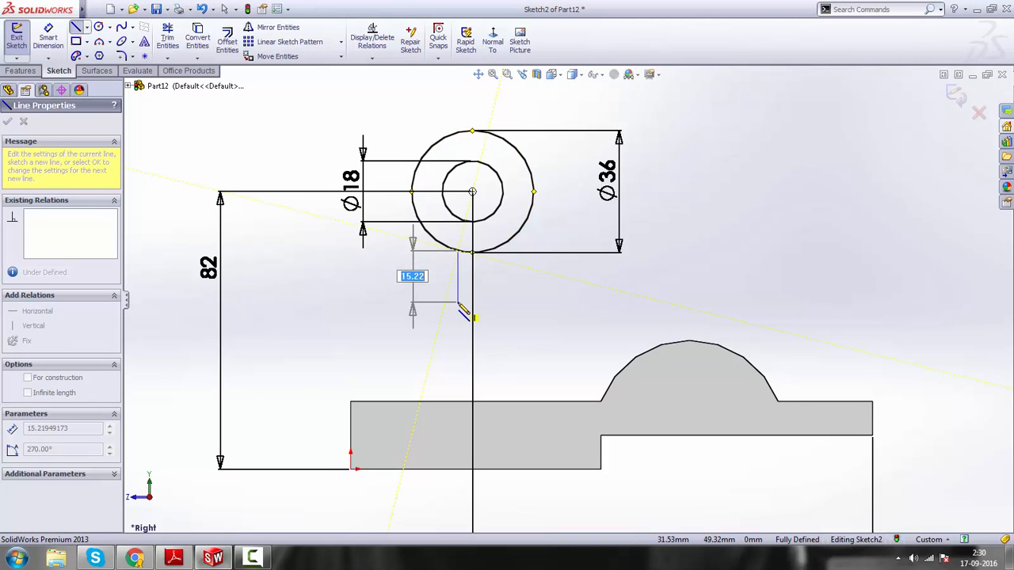
{"action": "left_click", "coordinate": [458, 302]}
{"action": "left_click", "coordinate": [484, 301]}
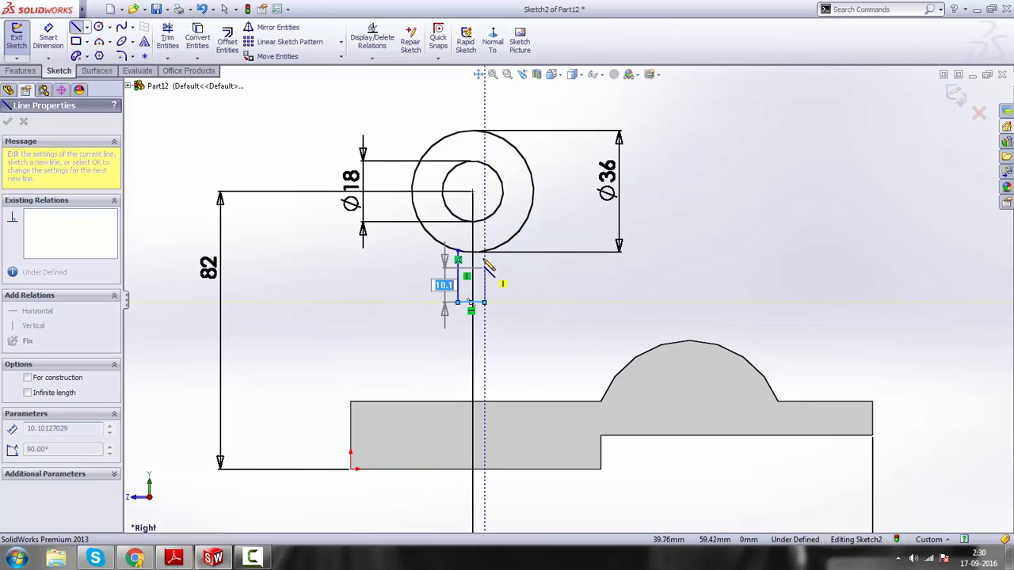
{"action": "left_click", "coordinate": [484, 253]}
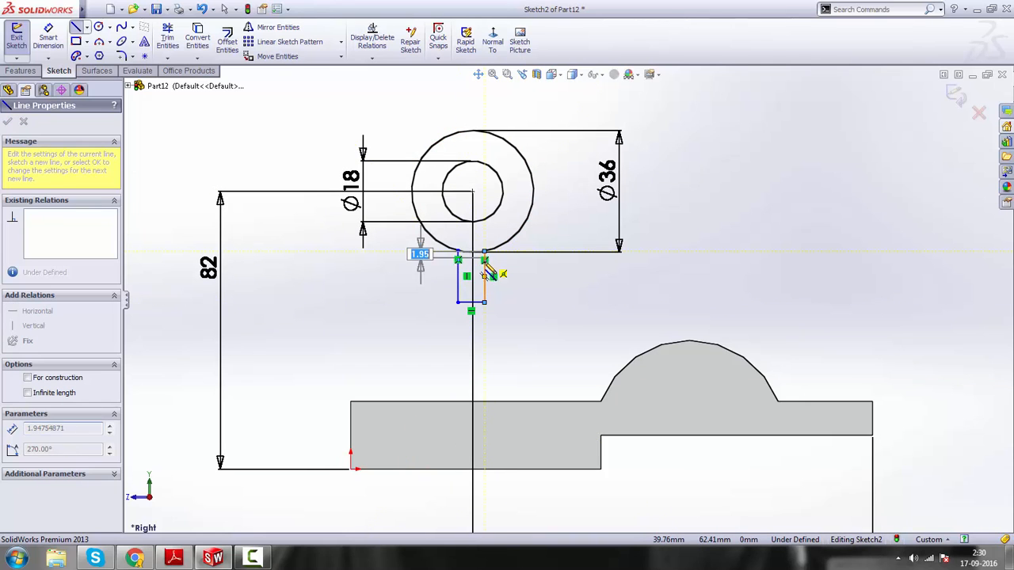
{"action": "key", "text": "Escape"}
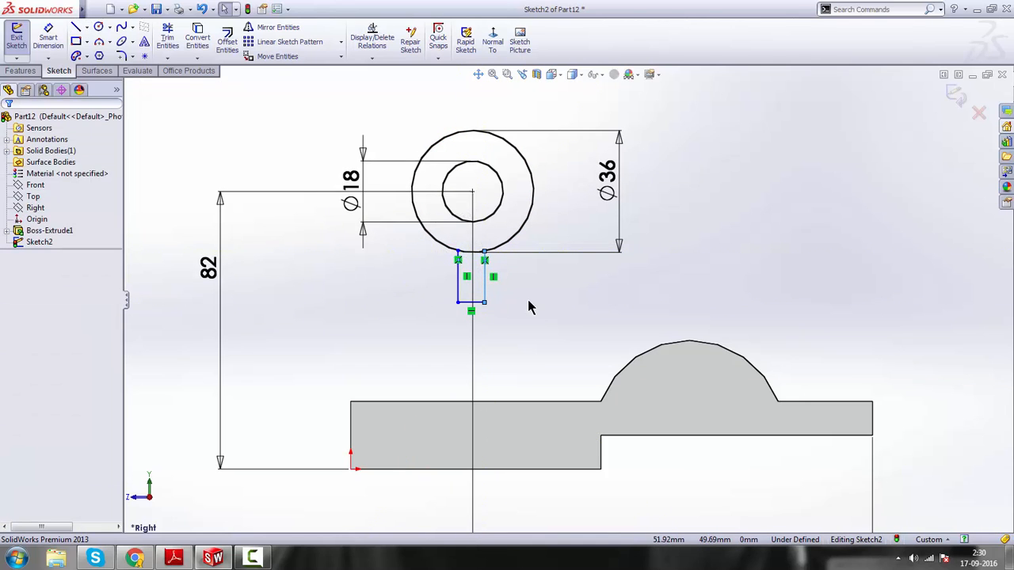
- Move the 118 mm horizontal dimension from below the base to above the circles
{"action": "scroll", "coordinate": [438, 232], "scroll_direction": "down", "scroll_amount": 3}
{"action": "scroll", "coordinate": [611, 430], "scroll_direction": "up", "scroll_amount": 5}
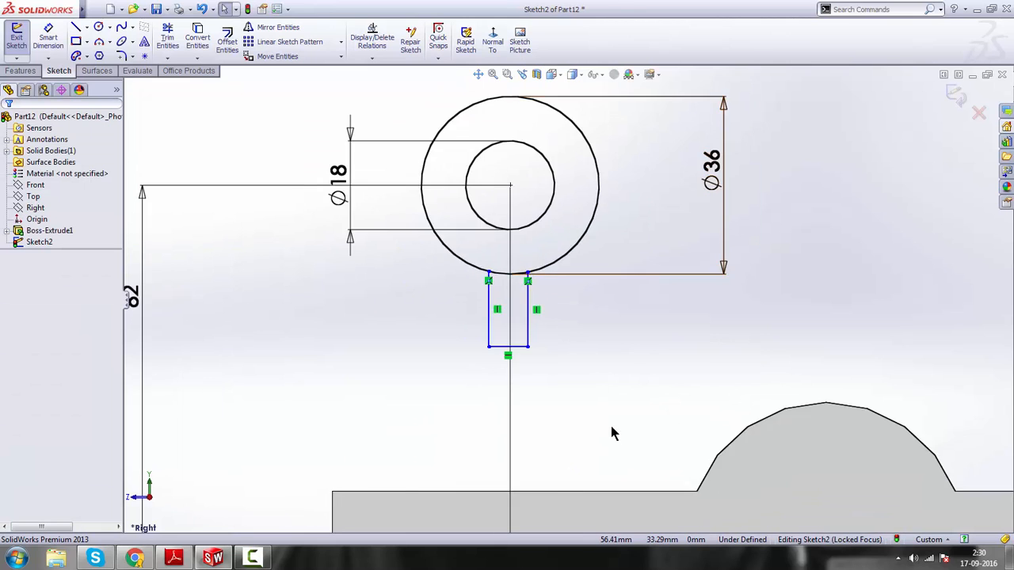
{"action": "left_click_drag", "start_coordinate": [678, 430], "coordinate": [645, 133]}
{"action": "left_click", "coordinate": [729, 242]}
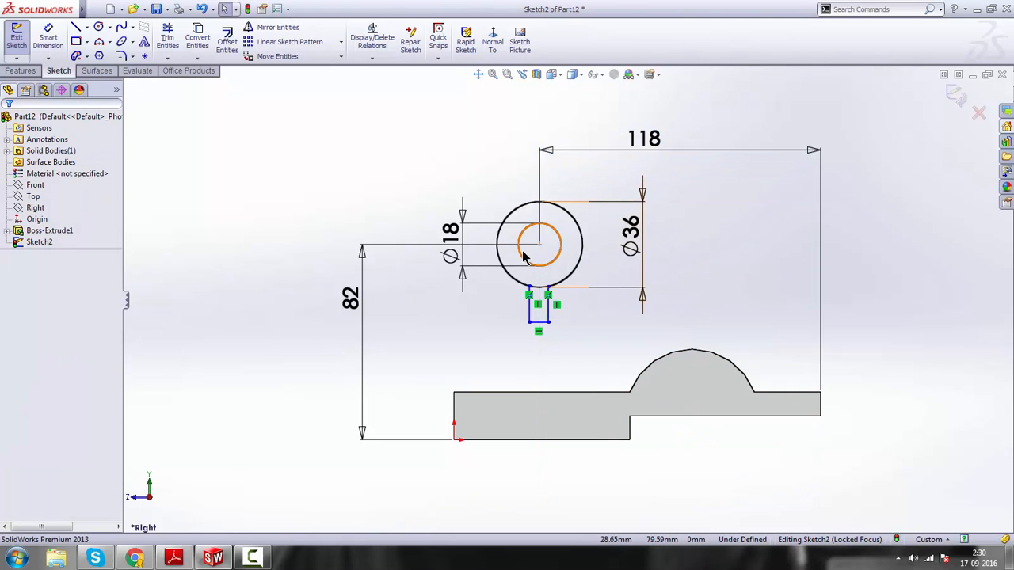
- Check the PDF drawing, then sketch a vertical centerline about 57.5 mm long beside the circles
{"action": "scroll", "coordinate": [559, 252], "scroll_direction": "down", "scroll_amount": 3}
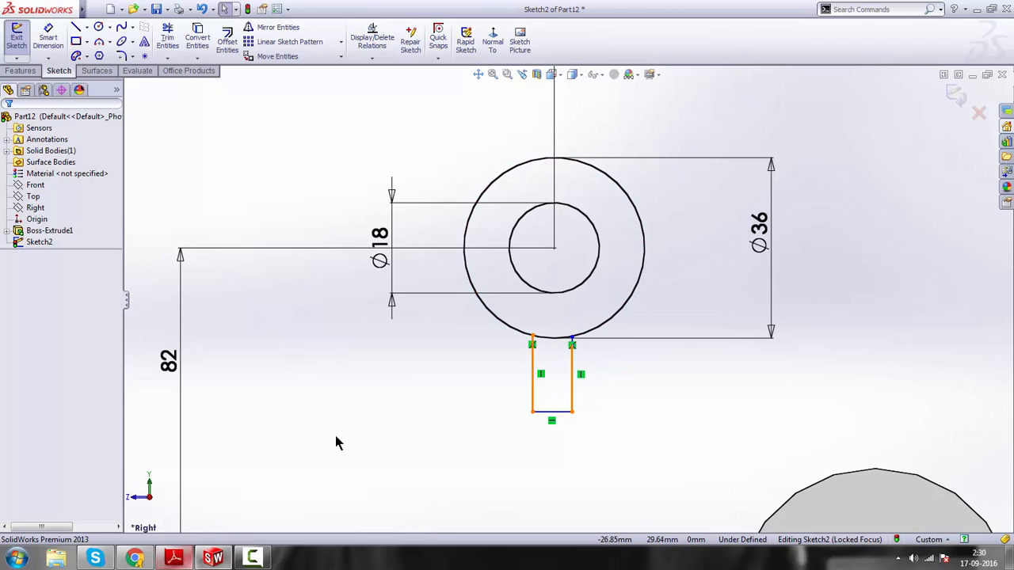
{"action": "scroll", "coordinate": [546, 238], "scroll_direction": "up", "scroll_amount": 3}
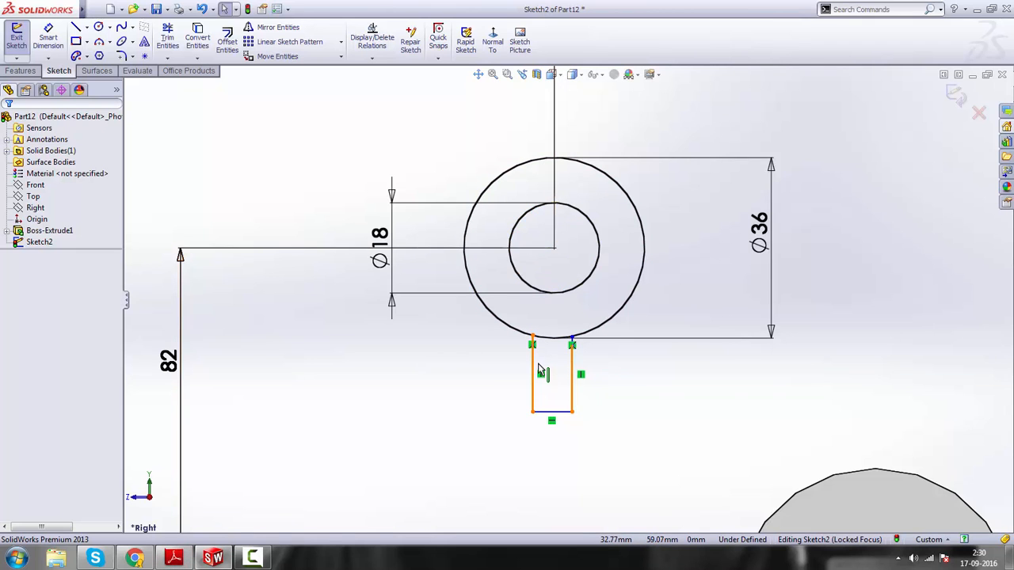
{"action": "scroll", "coordinate": [561, 335], "scroll_direction": "down", "scroll_amount": 3}
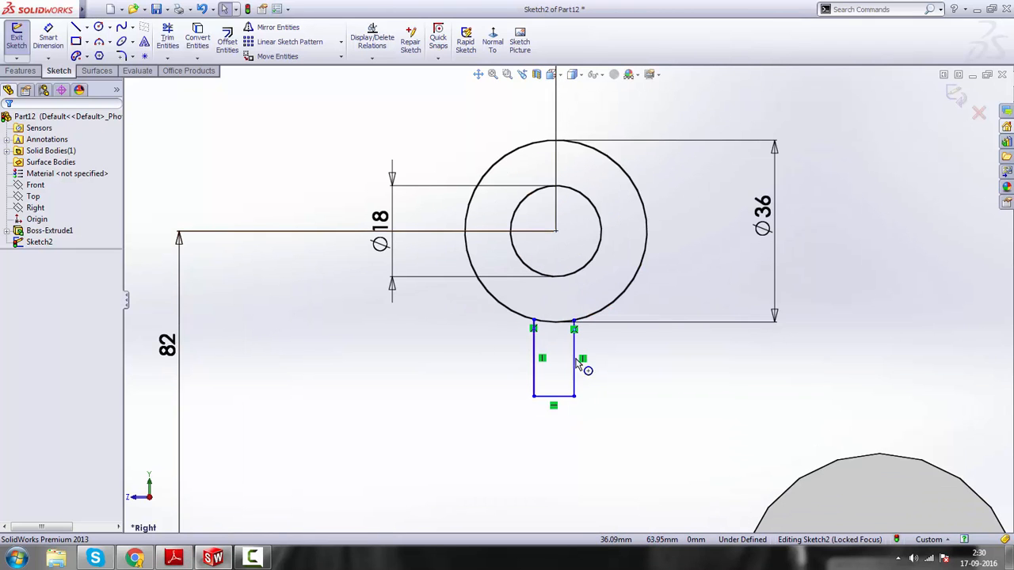
{"action": "left_click", "coordinate": [174, 559]}
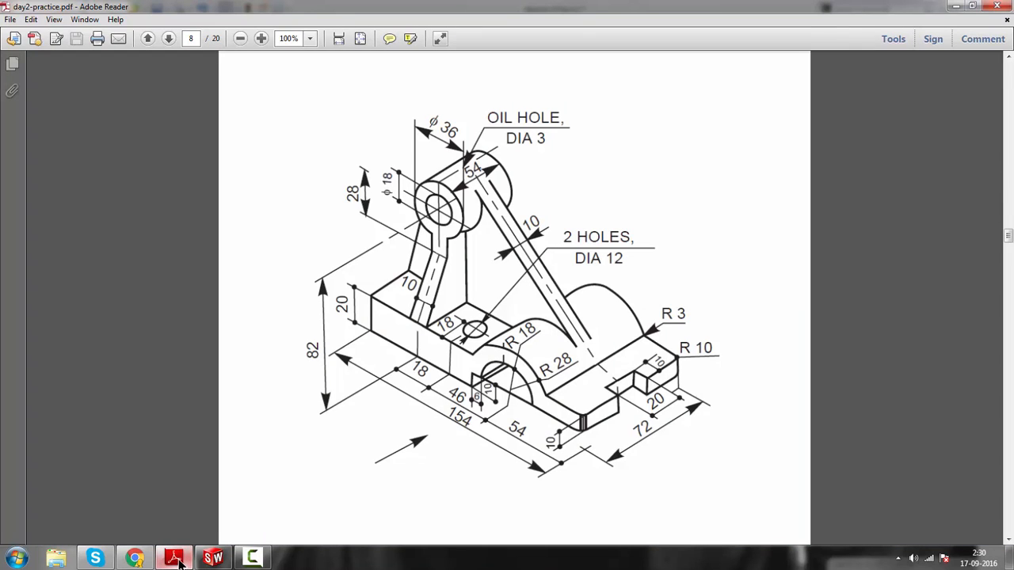
{"action": "left_click", "coordinate": [177, 559]}
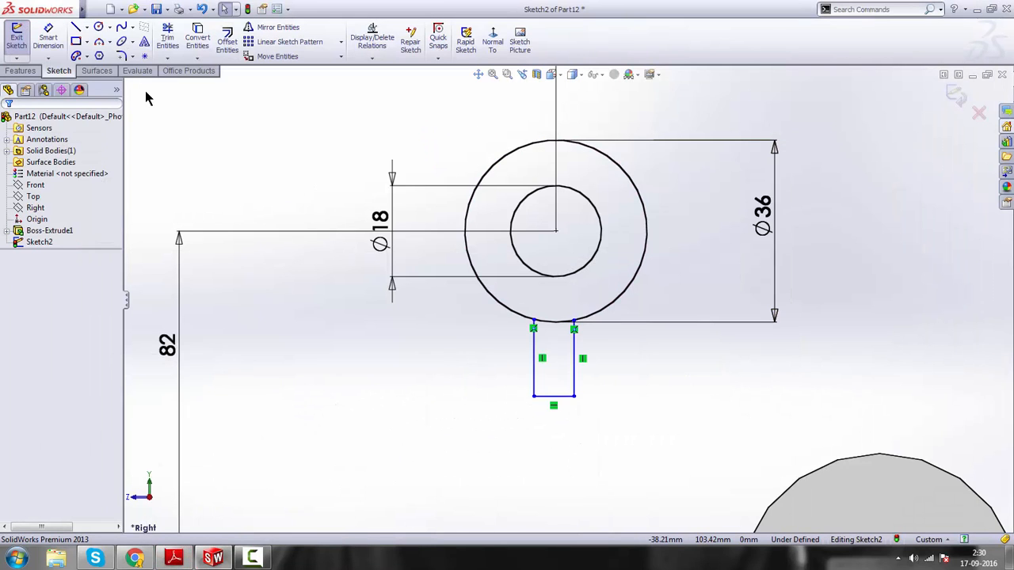
{"action": "left_click", "coordinate": [86, 28]}
{"action": "left_click", "coordinate": [79, 51]}
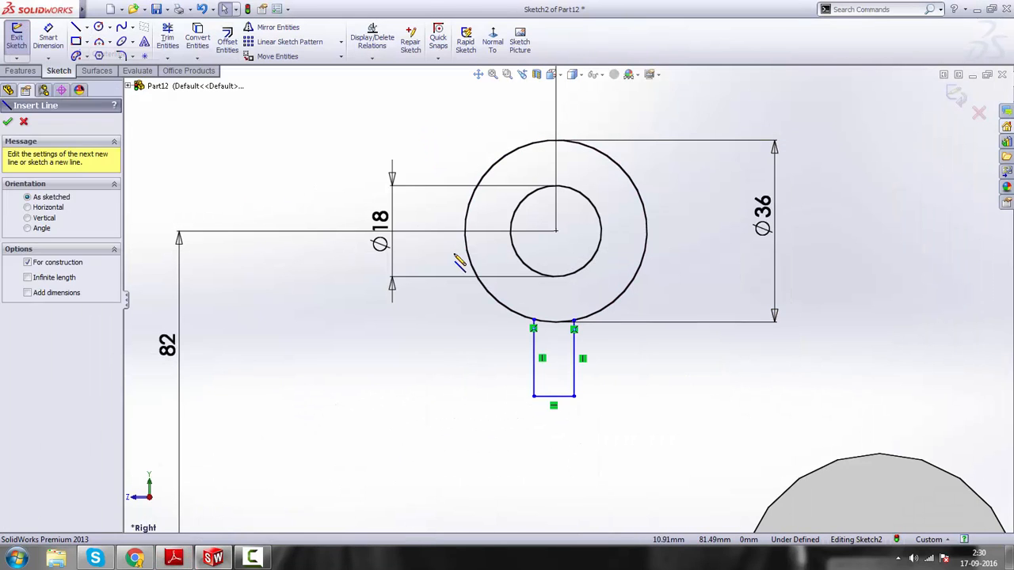
{"action": "left_click", "coordinate": [293, 131]}
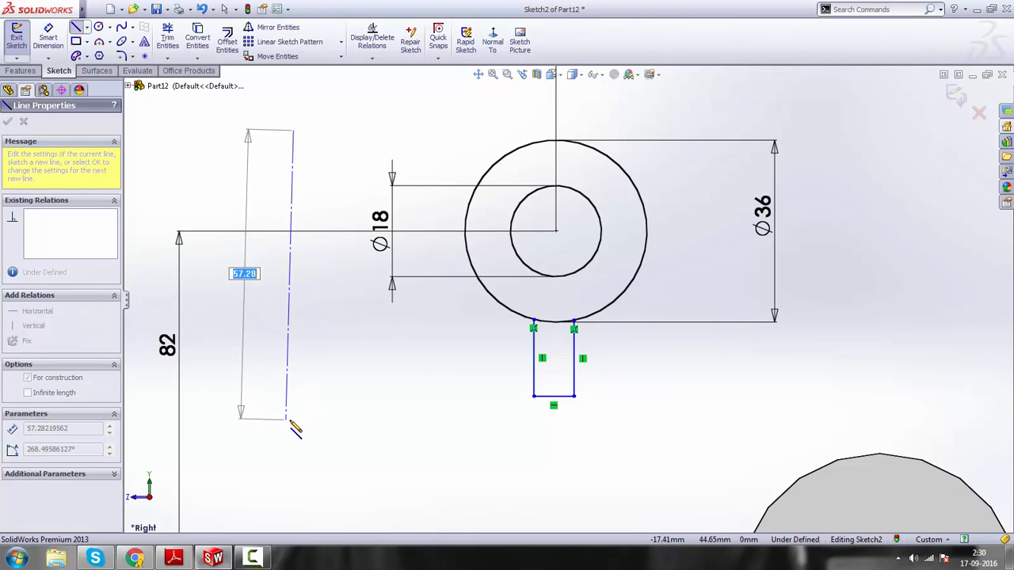
{"action": "left_click", "coordinate": [294, 421]}
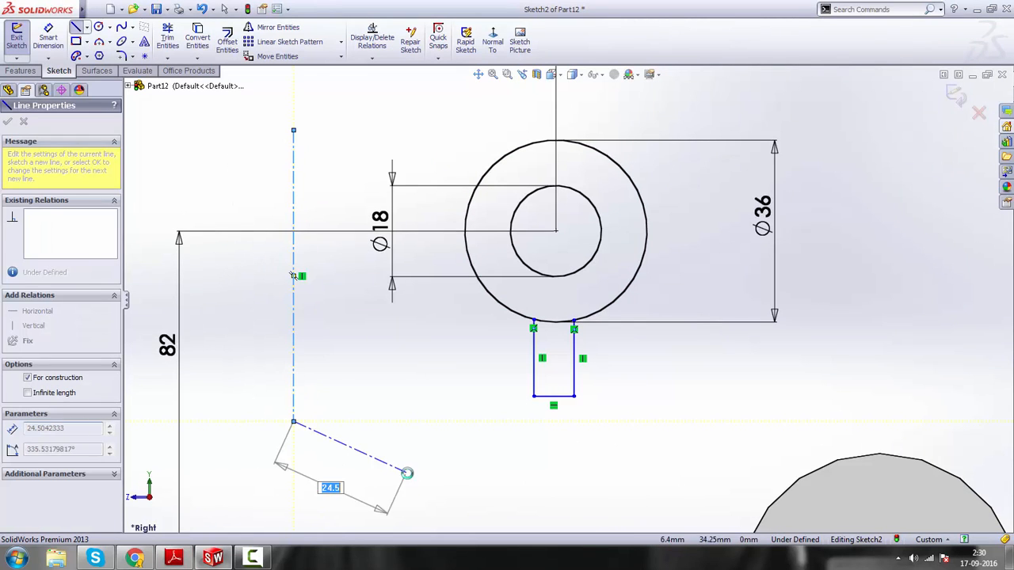
{"action": "key", "text": "Escape"}
- Add a Midpoint relation between the vertical centerline and the circles' centre point
{"action": "left_click", "coordinate": [301, 366]}
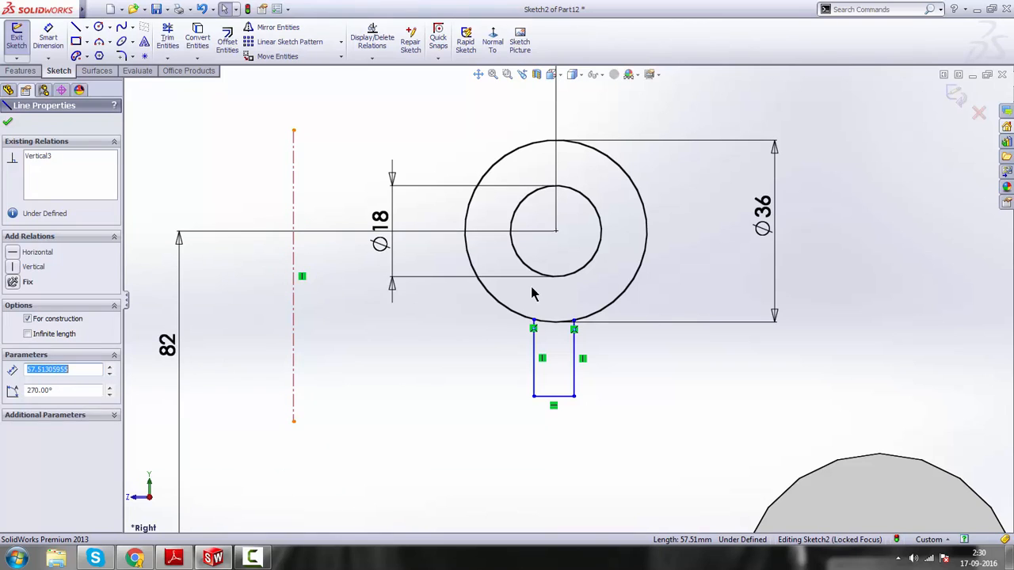
{"action": "left_click", "coordinate": [557, 233], "text": "ctrl"}
{"action": "left_click", "coordinate": [598, 189]}
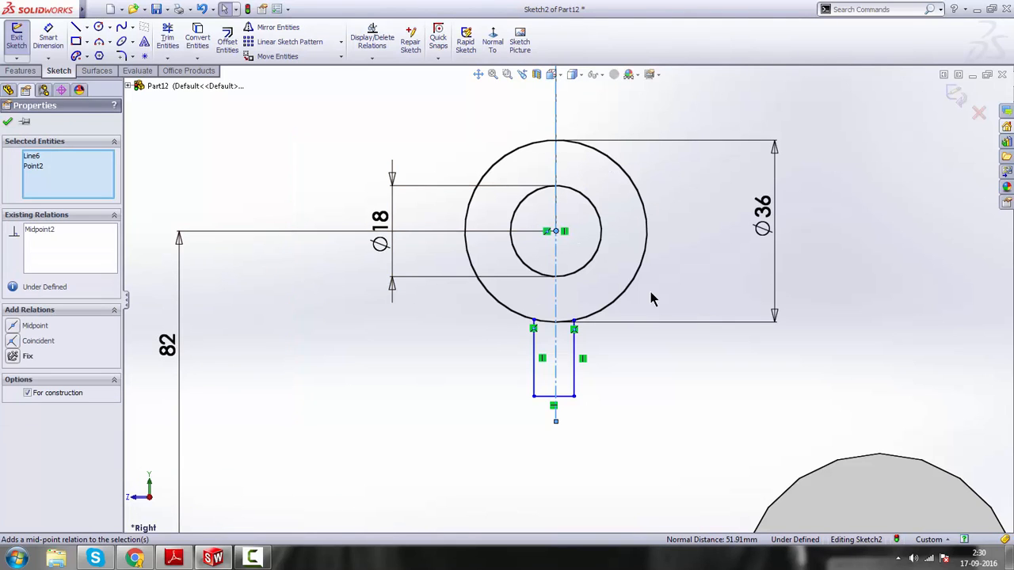
{"action": "left_click", "coordinate": [627, 430]}
- Make the neck's two vertical lines symmetric about the vertical centerline
{"action": "scroll", "coordinate": [574, 291], "scroll_direction": "up", "scroll_amount": 3}
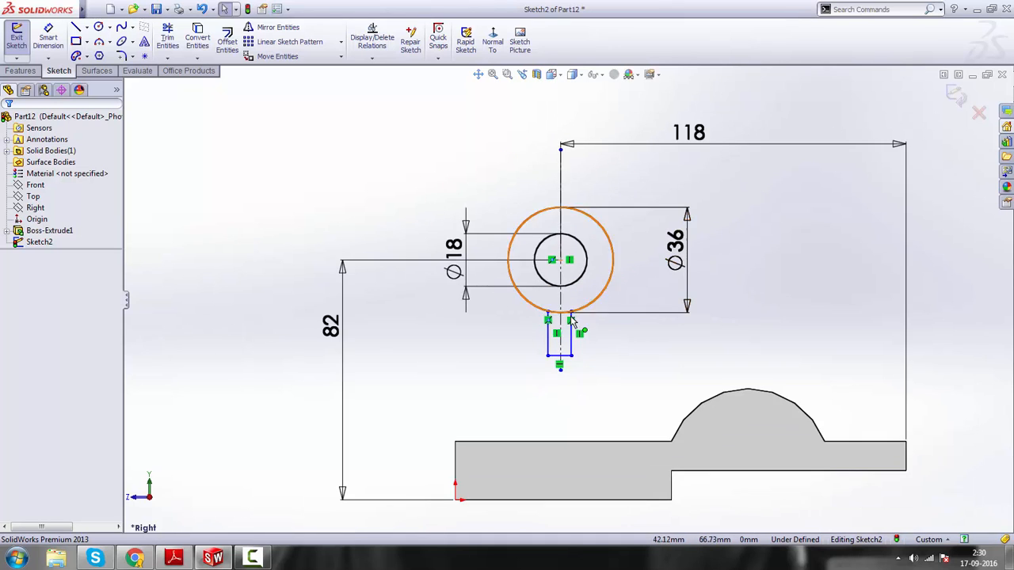
{"action": "scroll", "coordinate": [594, 283], "scroll_direction": "down", "scroll_amount": 3}
{"action": "scroll", "coordinate": [554, 399], "scroll_direction": "down", "scroll_amount": 2}
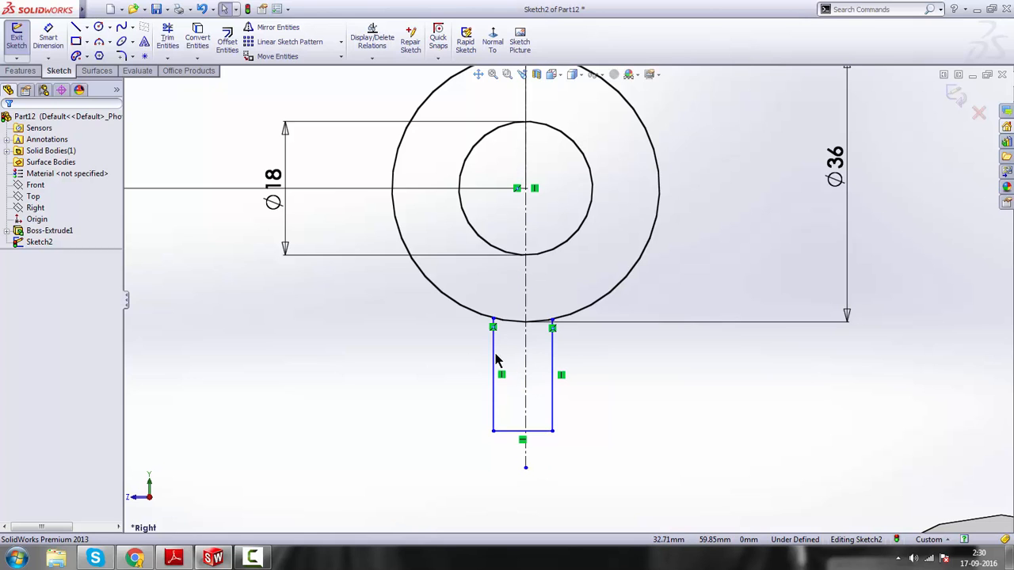
{"action": "left_click", "coordinate": [493, 400]}
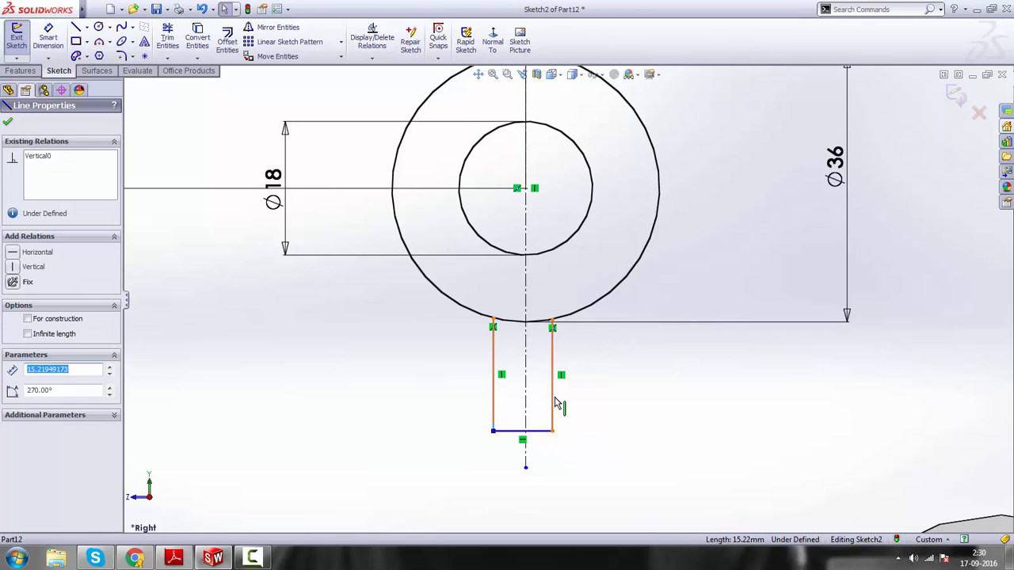
{"action": "left_click", "coordinate": [554, 405], "text": "ctrl"}
{"action": "left_click", "coordinate": [526, 392], "text": "ctrl"}
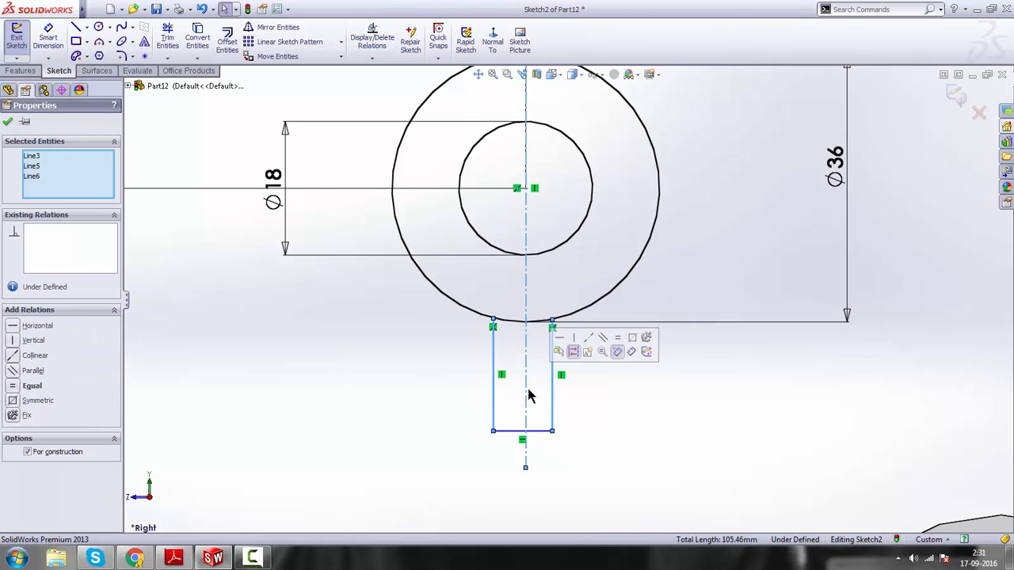
{"action": "left_click", "coordinate": [632, 345]}
{"action": "left_click", "coordinate": [613, 396]}
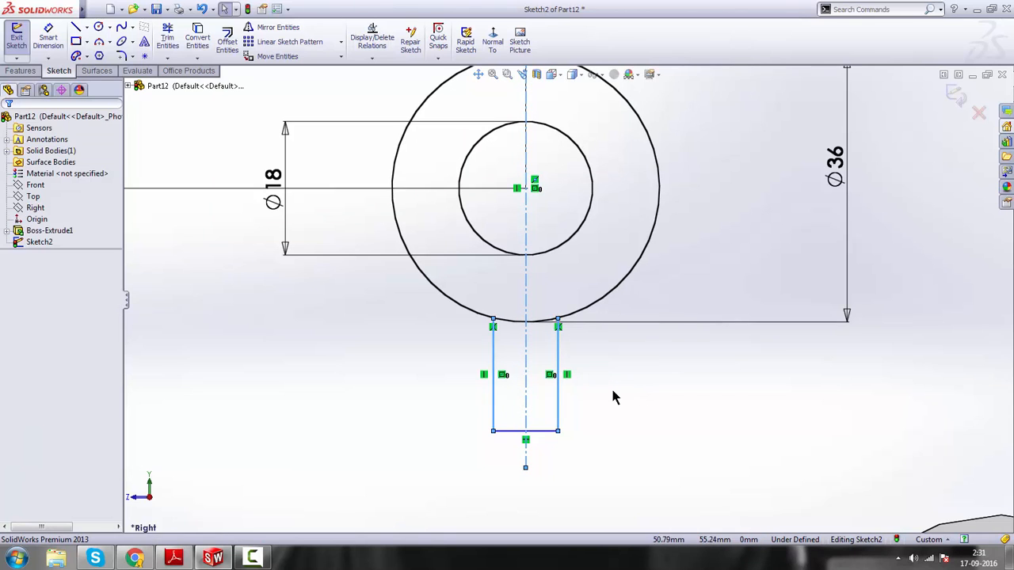
- Check the PDF drawing, then dimension the distance from the circles' centre to the neck's bottom line as 28 mm
{"action": "left_click", "coordinate": [174, 559]}
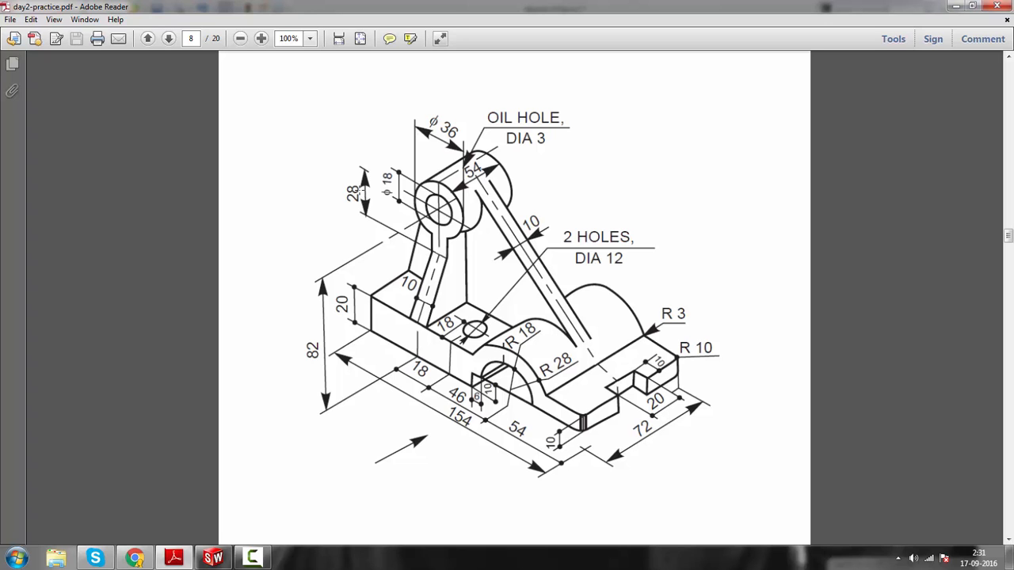
{"action": "left_click", "coordinate": [178, 559]}
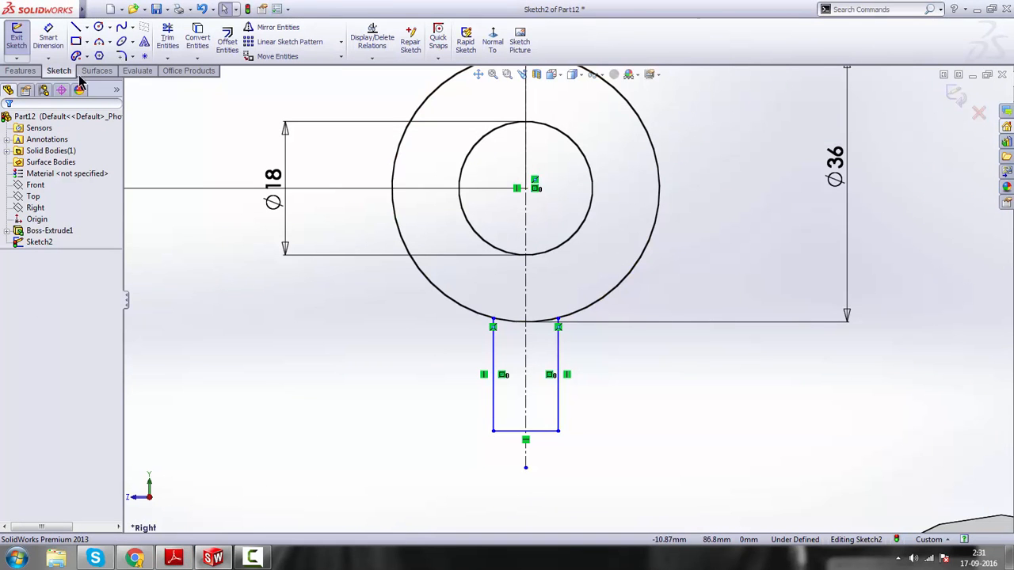
{"action": "left_click", "coordinate": [53, 47]}
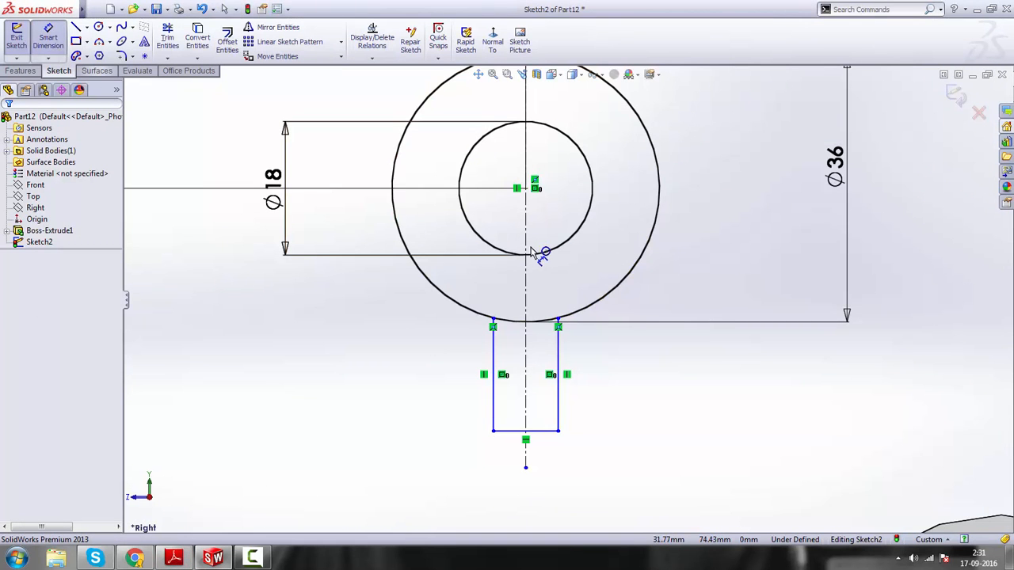
{"action": "left_click", "coordinate": [526, 190]}
{"action": "left_click", "coordinate": [543, 435]}
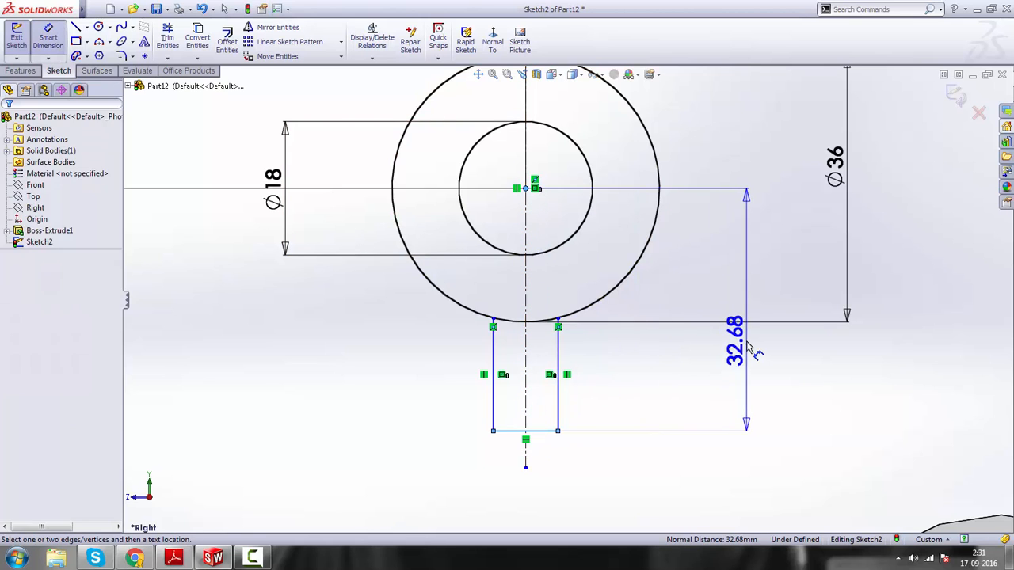
{"action": "left_click", "coordinate": [747, 349]}
{"action": "type", "text": "28"}
{"action": "key", "text": "Return"}
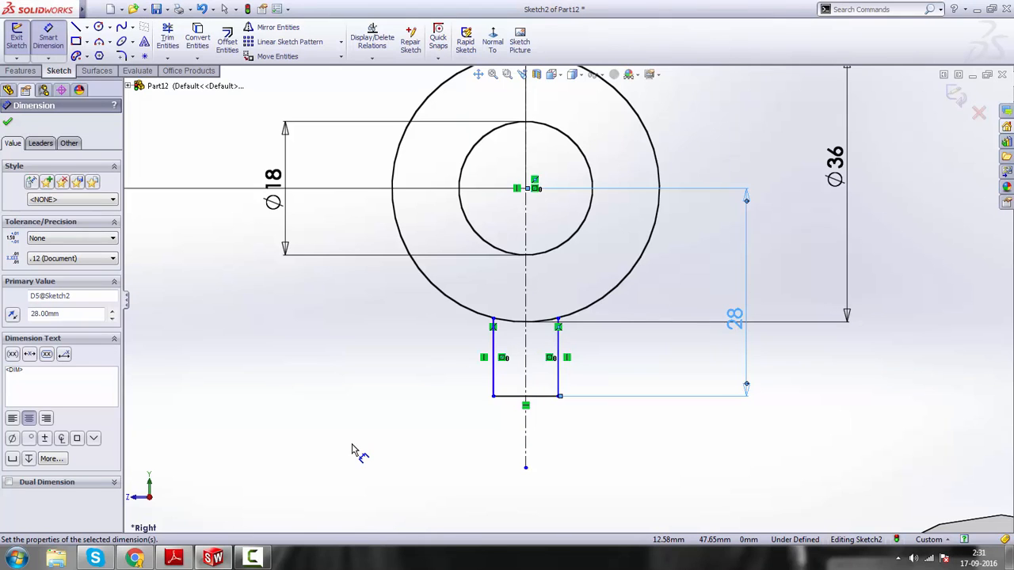
- Check the PDF drawing for the neck width, then dimension the neck's bottom line as 10 mm
{"action": "left_click", "coordinate": [175, 559]}
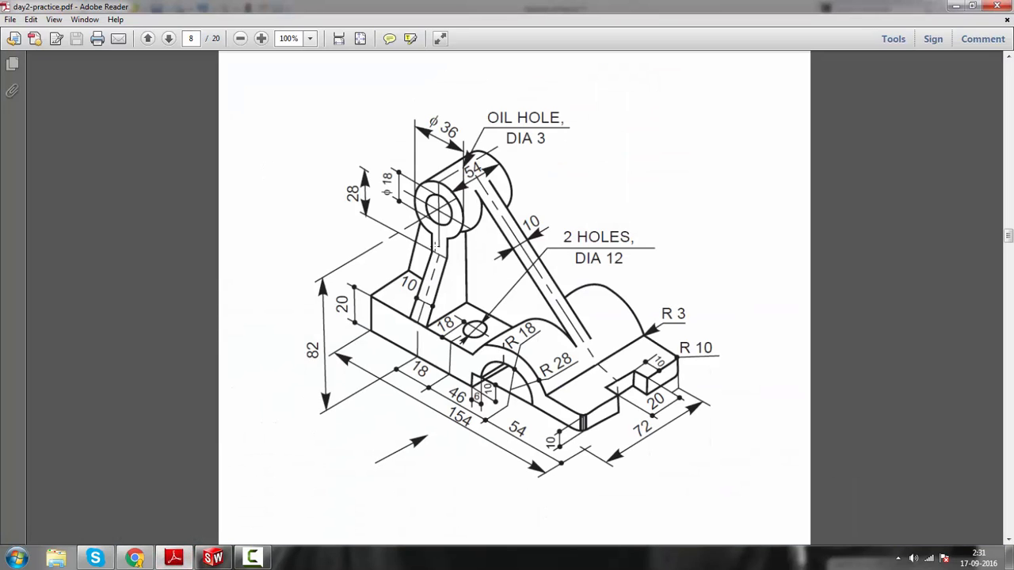
{"action": "key", "text": "alt+Tab"}
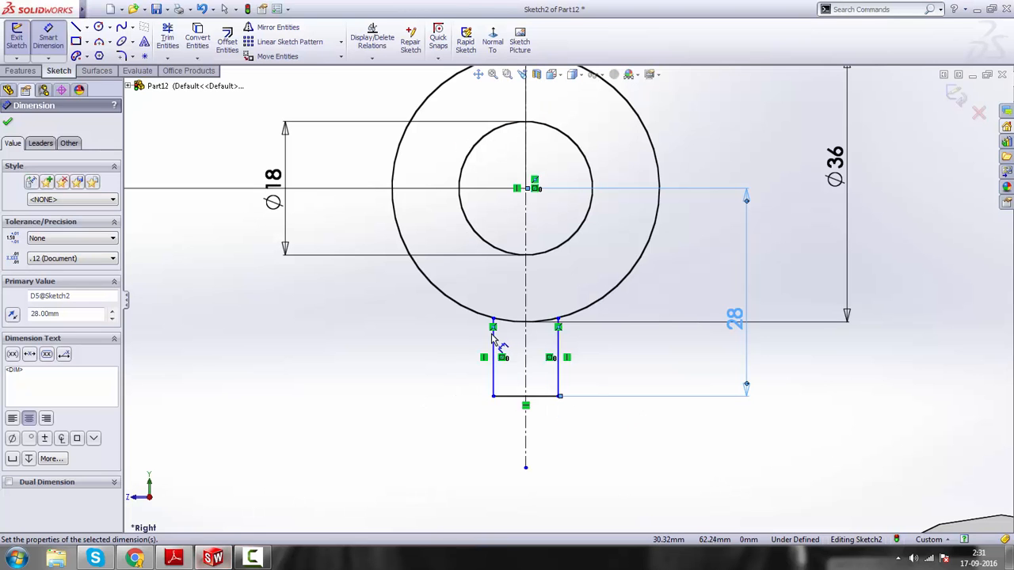
{"action": "left_click", "coordinate": [501, 397]}
{"action": "left_click", "coordinate": [491, 443]}
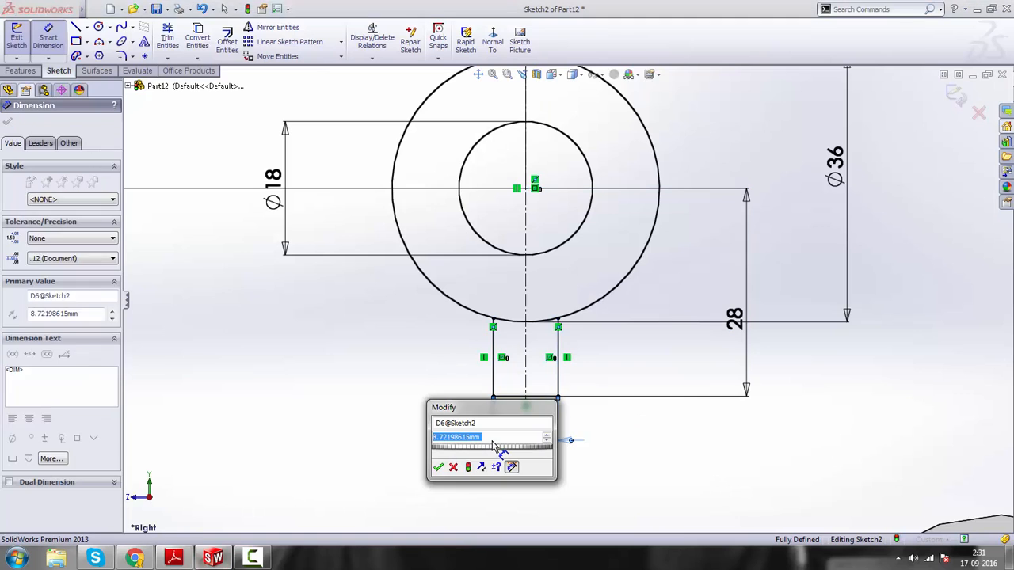
{"action": "type", "text": "10"}
{"action": "key", "text": "Return"}
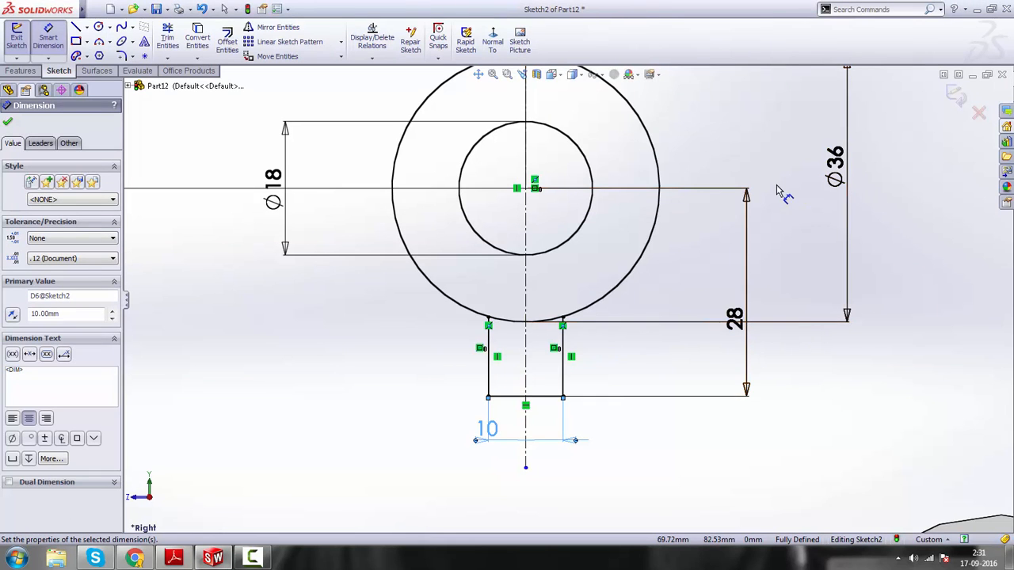
{"action": "right_click", "coordinate": [777, 190]}
{"action": "left_click", "coordinate": [796, 193]}
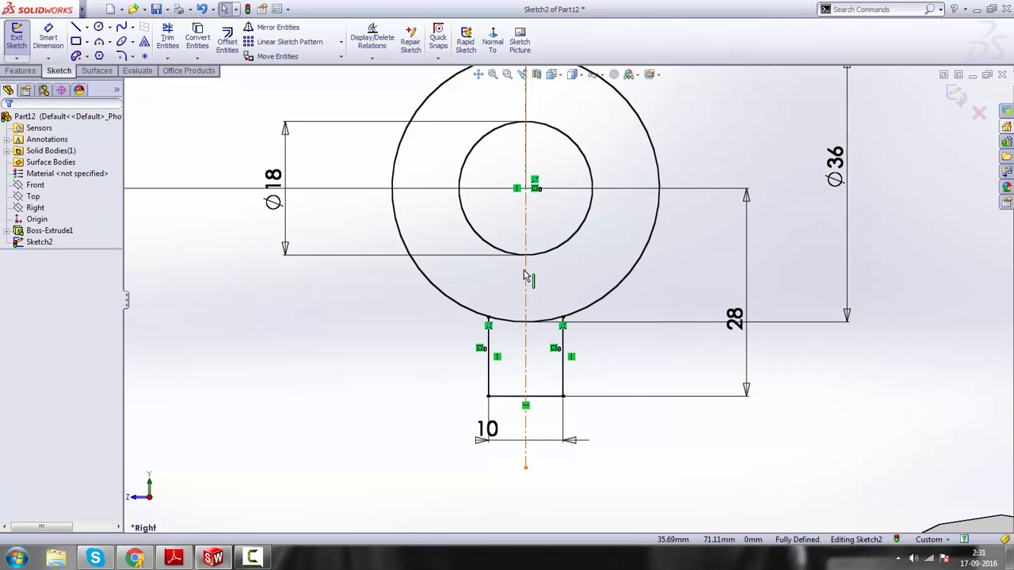
- Trim away the outer circle's arc between the neck's two vertical lines
{"action": "scroll", "coordinate": [538, 282], "scroll_direction": "up", "scroll_amount": 3}
{"action": "scroll", "coordinate": [561, 321], "scroll_direction": "down", "scroll_amount": 3}
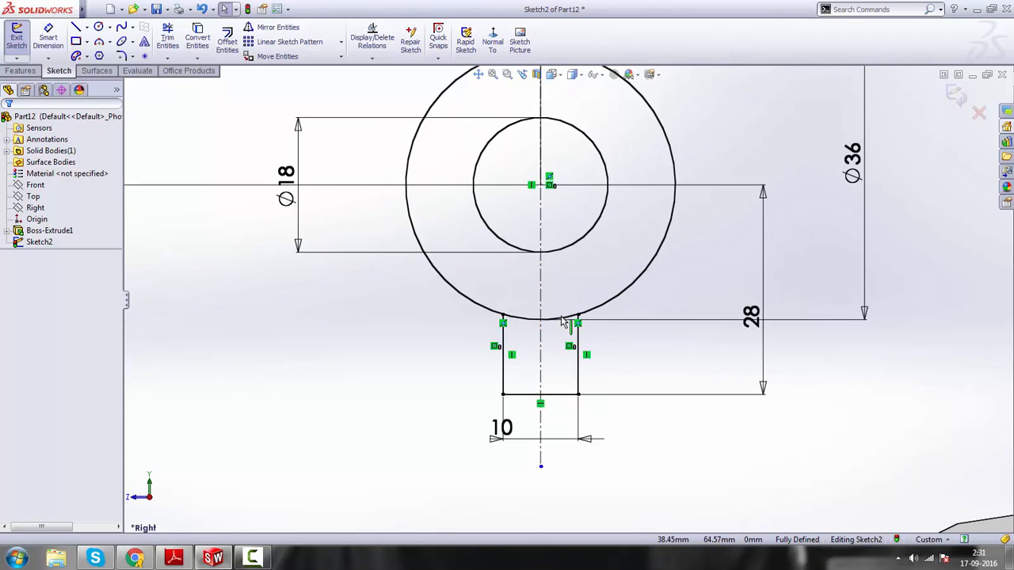
{"action": "scroll", "coordinate": [561, 321], "scroll_direction": "down", "scroll_amount": 5}
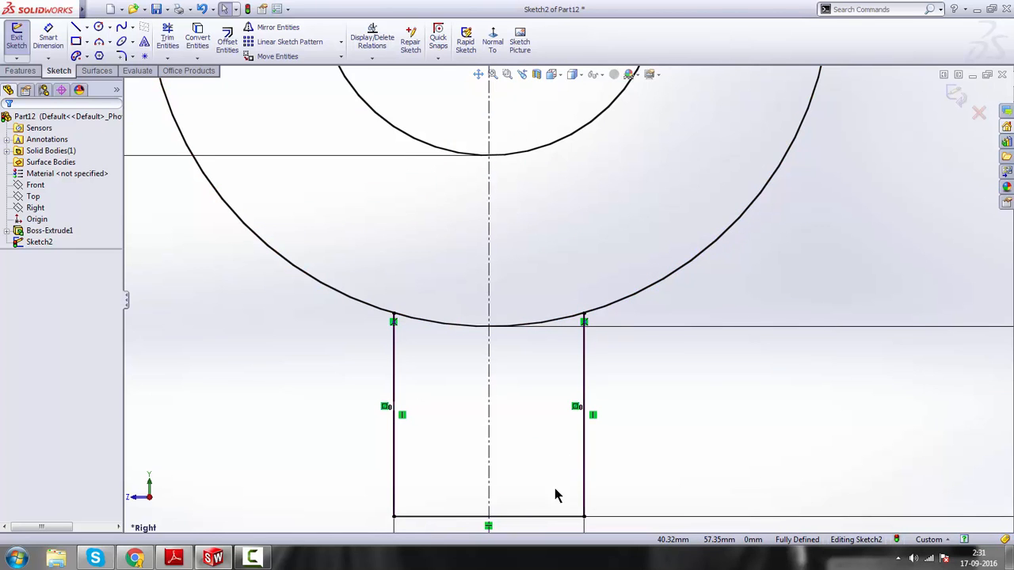
{"action": "left_click", "coordinate": [167, 40]}
{"action": "scroll", "coordinate": [568, 339], "scroll_direction": "down", "scroll_amount": 2}
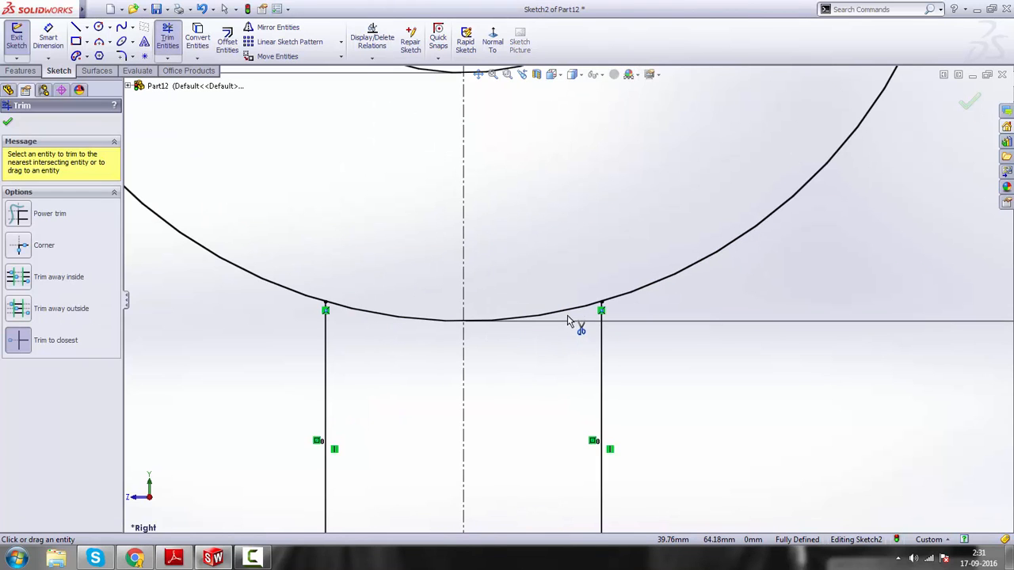
{"action": "left_click", "coordinate": [568, 314]}
{"action": "left_click", "coordinate": [398, 319]}
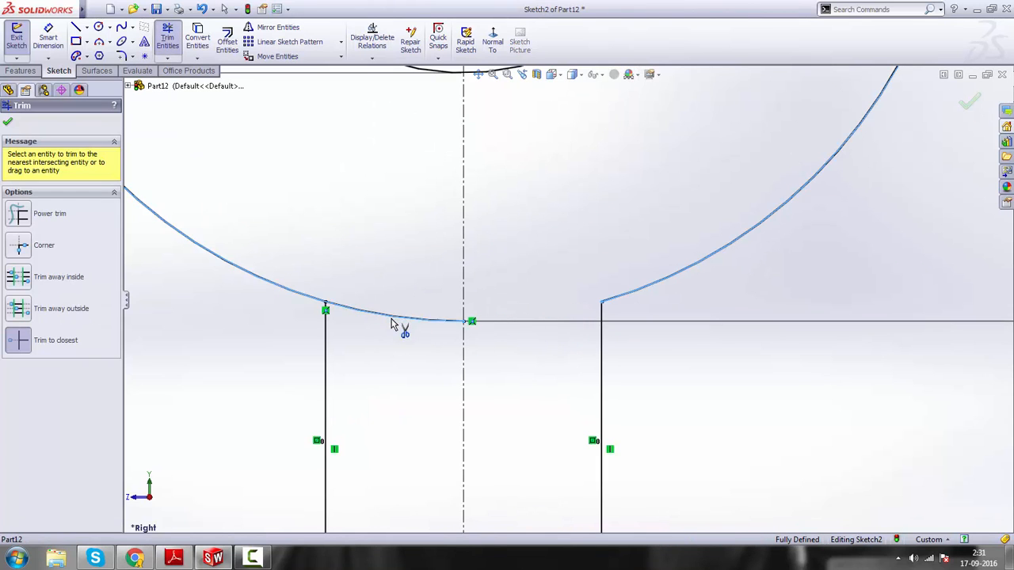
{"action": "scroll", "coordinate": [435, 342], "scroll_direction": "up", "scroll_amount": 5}
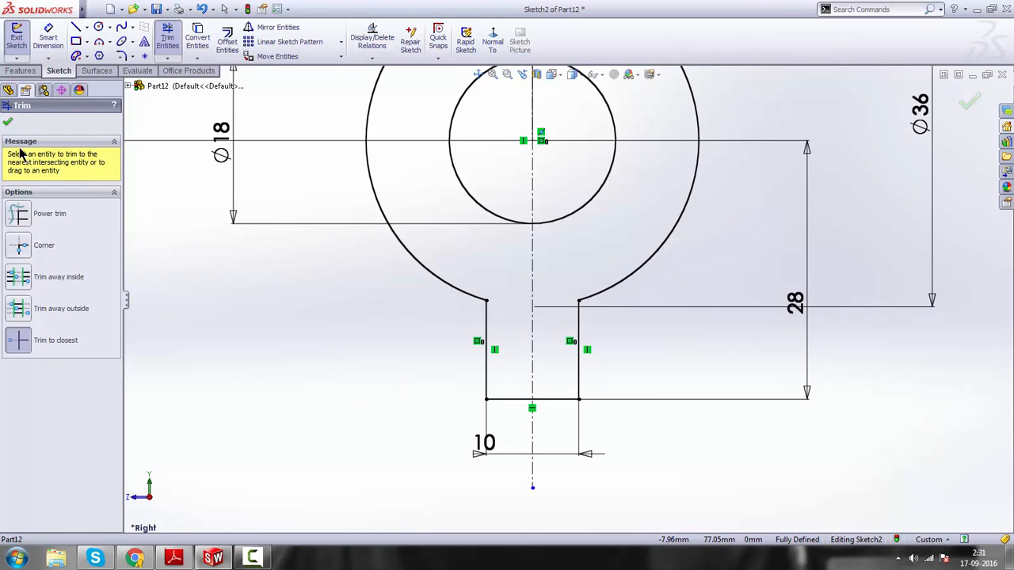
{"action": "left_click", "coordinate": [6, 125]}
- Start a Boss-Extrude of the boss and neck profile with Direction 2 enabled and set the Direction 1 depth to 27 mm
{"action": "scroll", "coordinate": [441, 238], "scroll_direction": "up", "scroll_amount": 6}
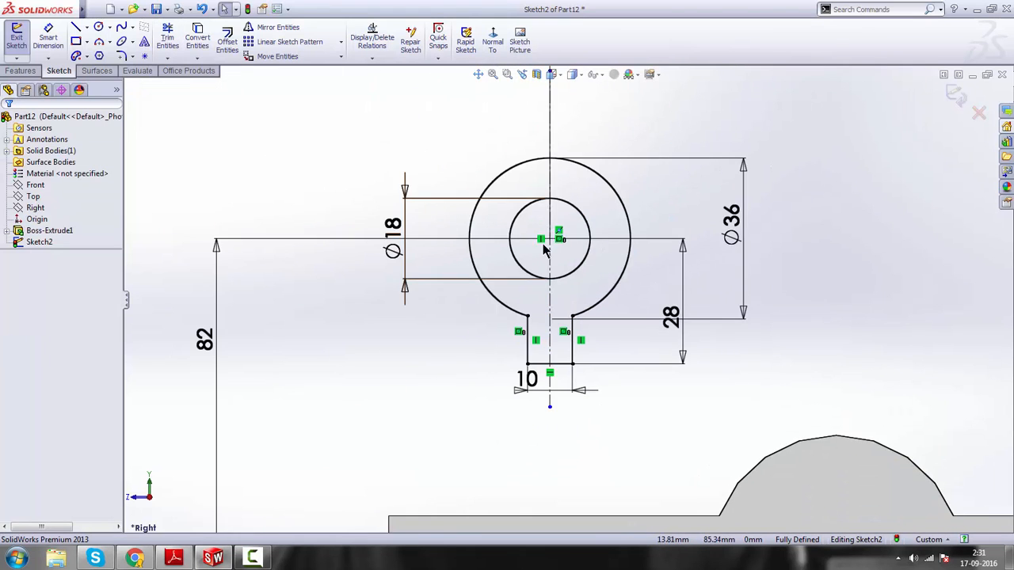
{"action": "left_click", "coordinate": [20, 73]}
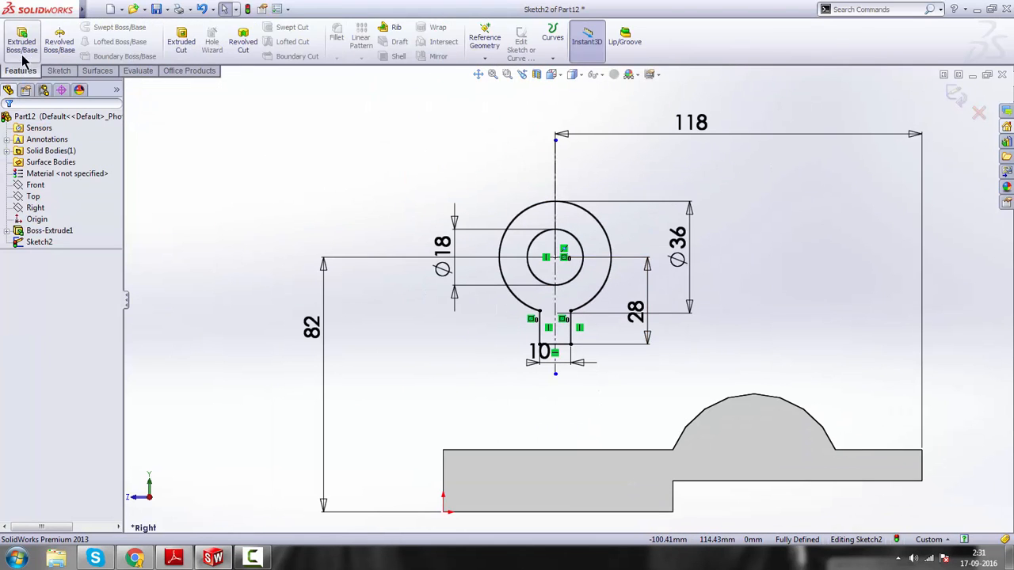
{"action": "left_click", "coordinate": [22, 43]}
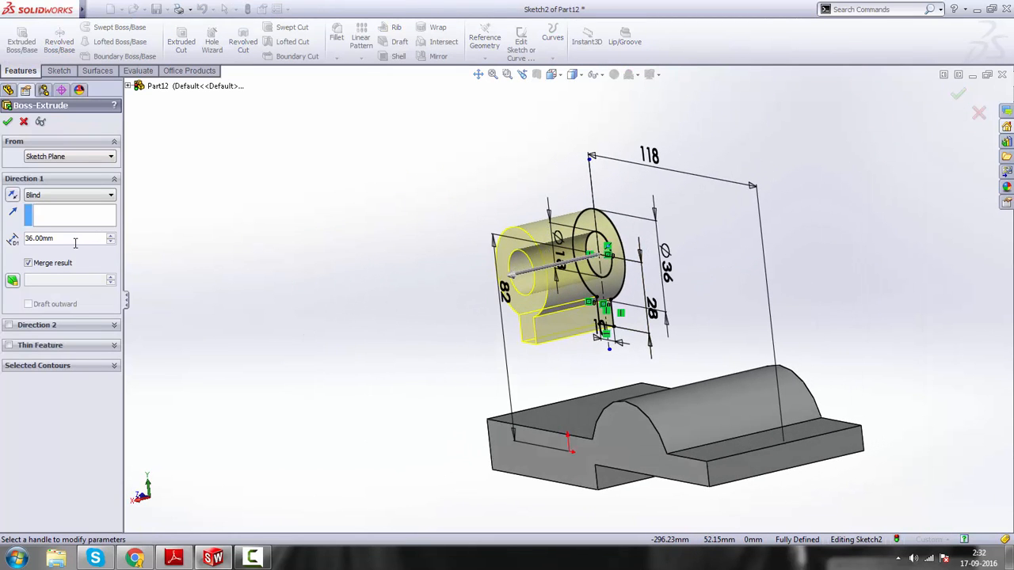
{"action": "left_click", "coordinate": [9, 326]}
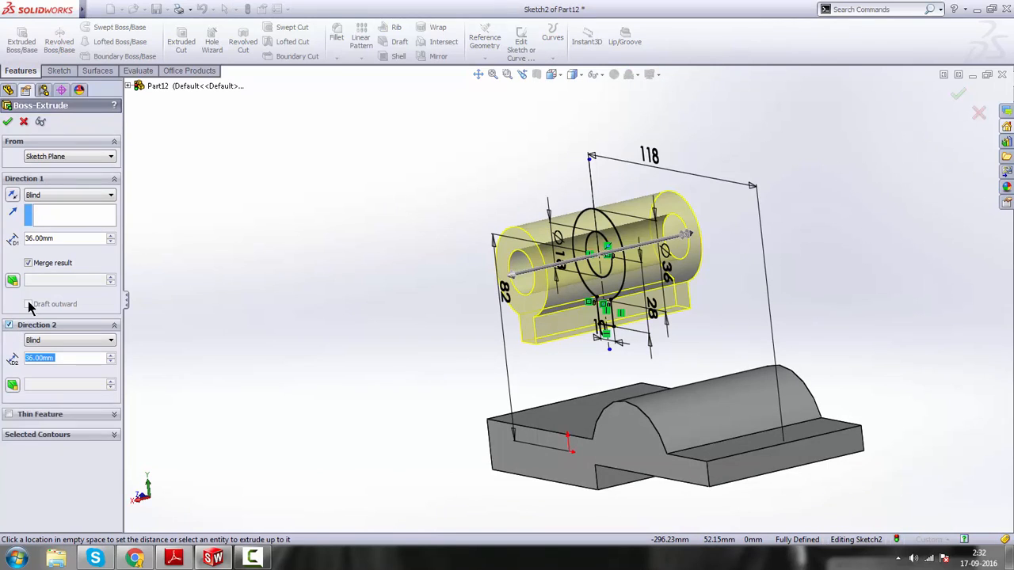
{"action": "left_click", "coordinate": [66, 240]}
{"action": "type", "text": "27"}
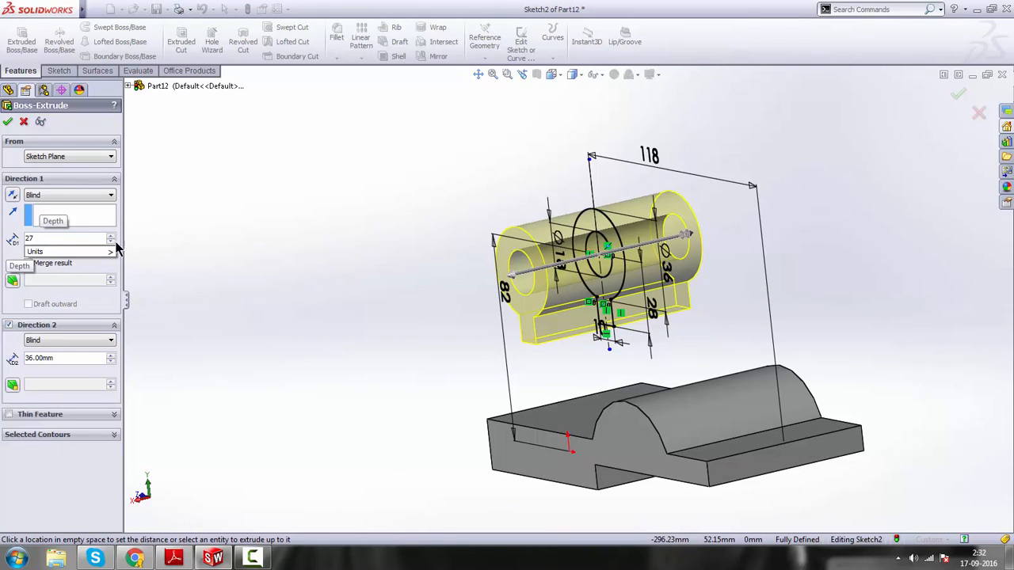
{"action": "key", "text": "Return"}
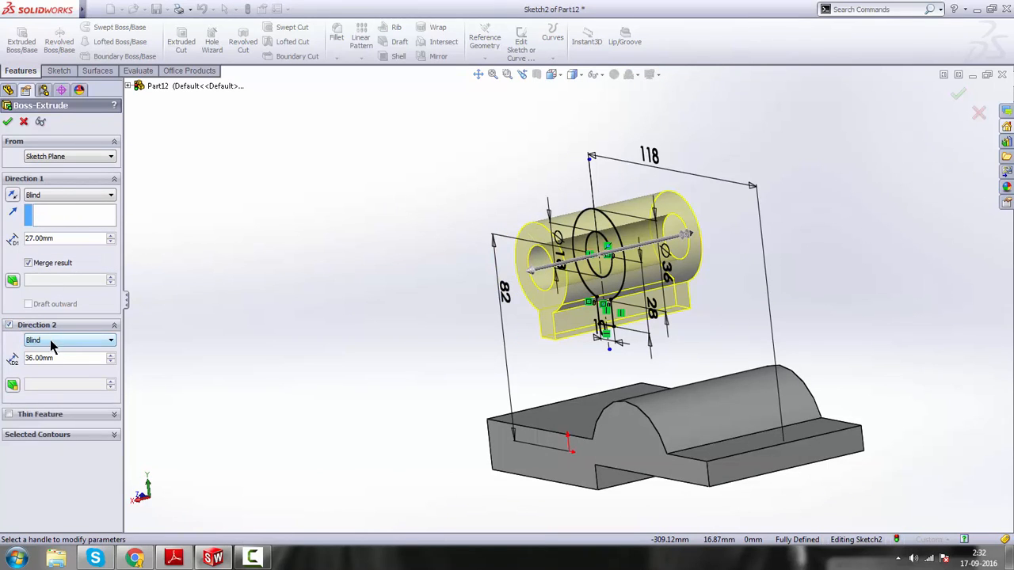
- Set the Direction 2 depth to 27 mm, compare the preview with the PDF drawing and complete the extrusion
{"action": "type", "text": "27"}
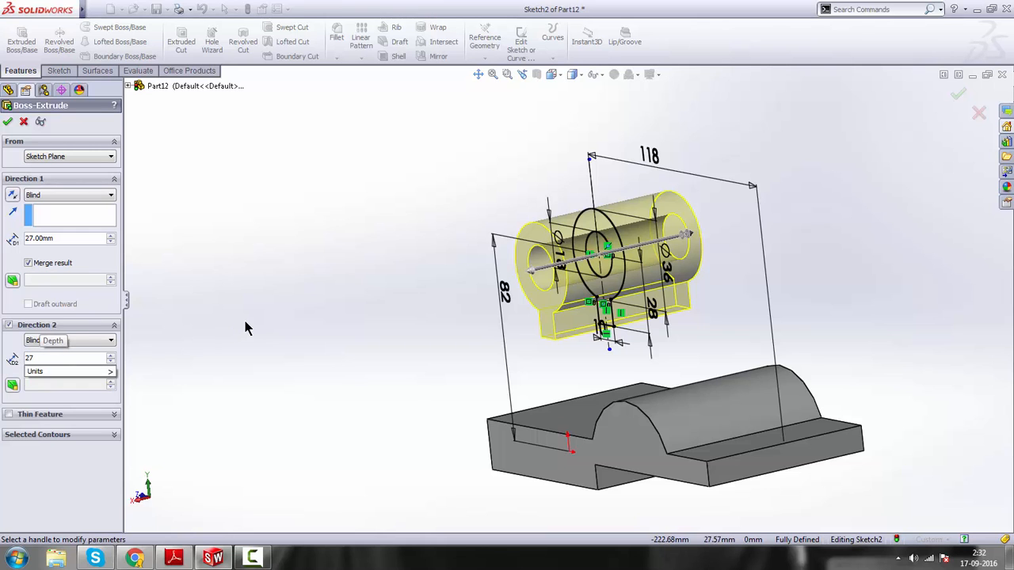
{"action": "key", "text": "Return"}
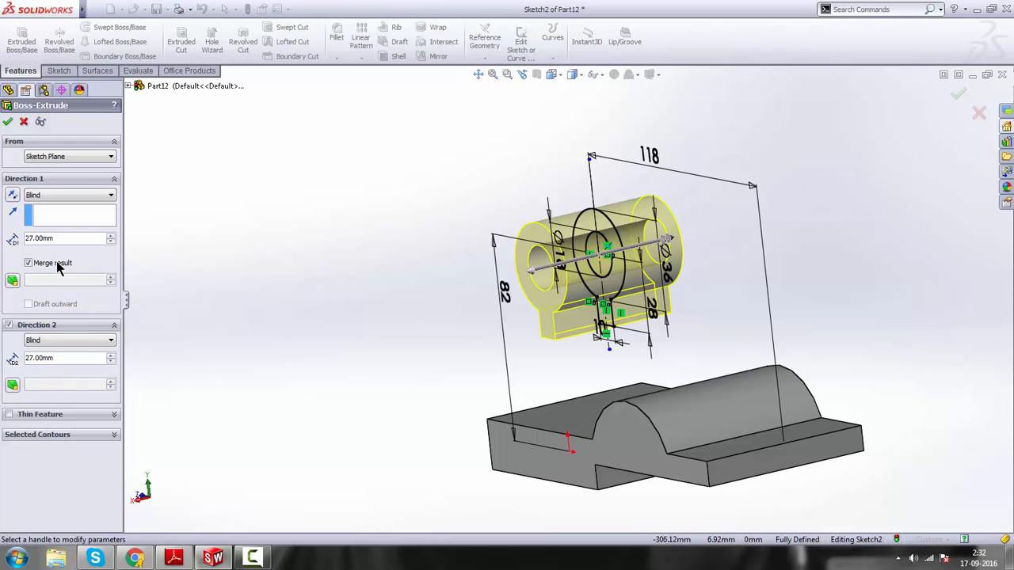
{"action": "middle_click_drag", "start_coordinate": [721, 305], "coordinate": [356, 432]}
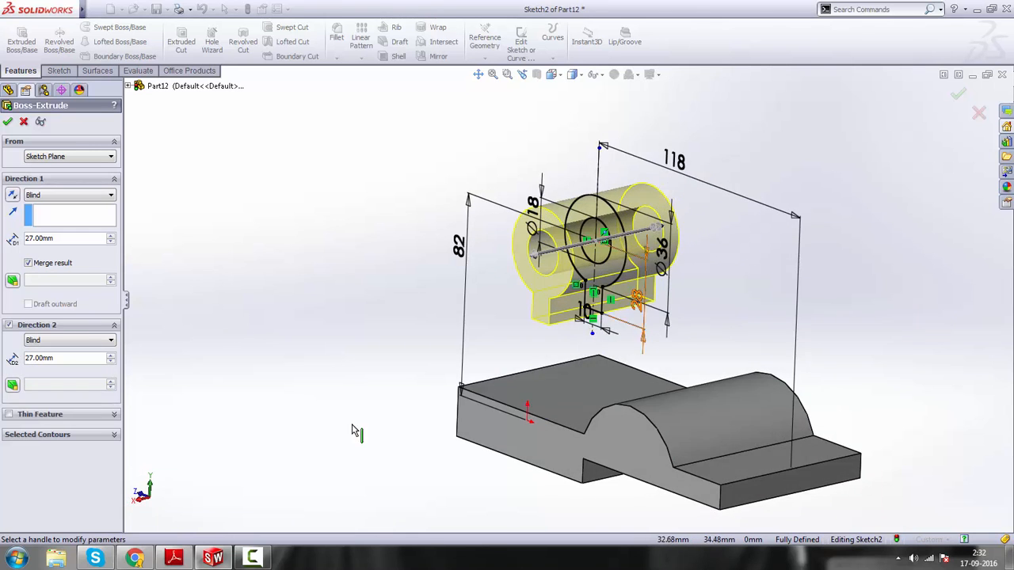
{"action": "left_click", "coordinate": [175, 558]}
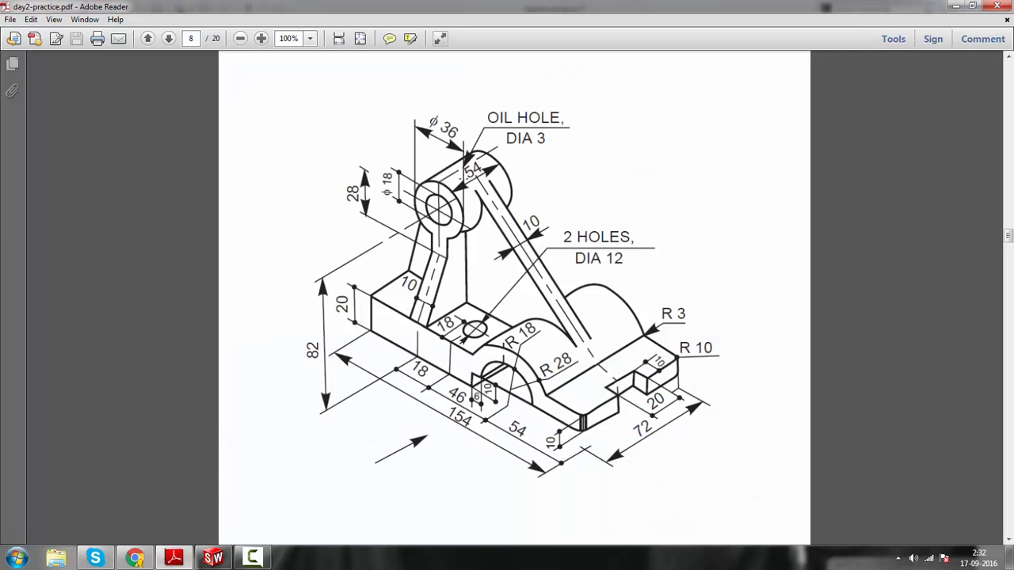
{"action": "left_click", "coordinate": [213, 559]}
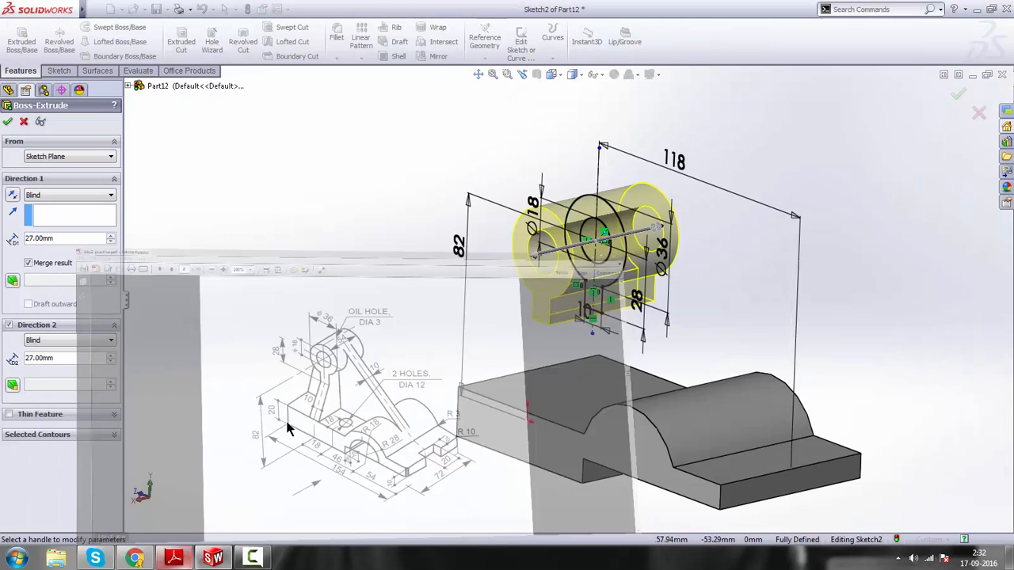
{"action": "middle_click_drag", "start_coordinate": [721, 307], "coordinate": [725, 279]}
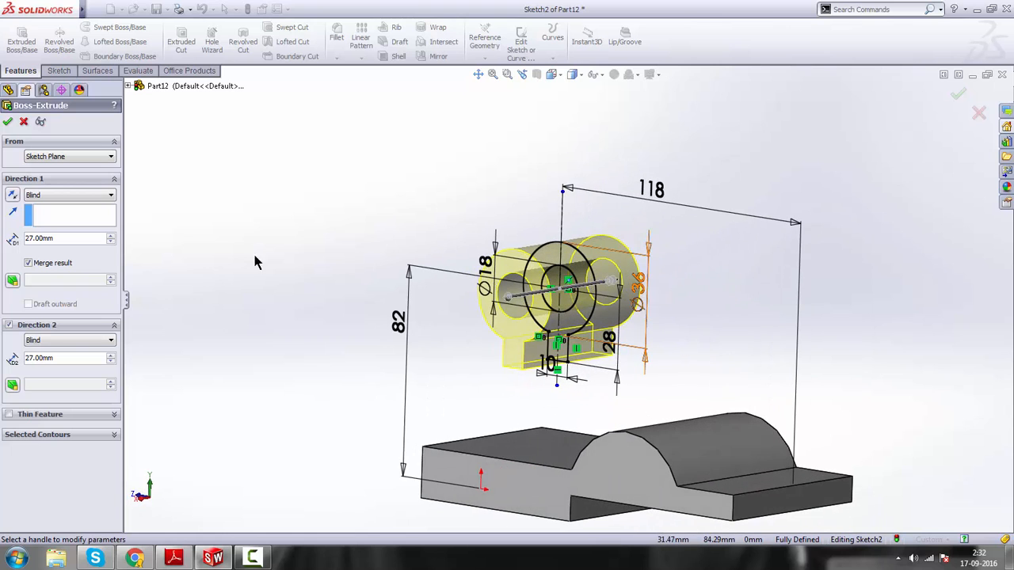
{"action": "left_click", "coordinate": [8, 122]}
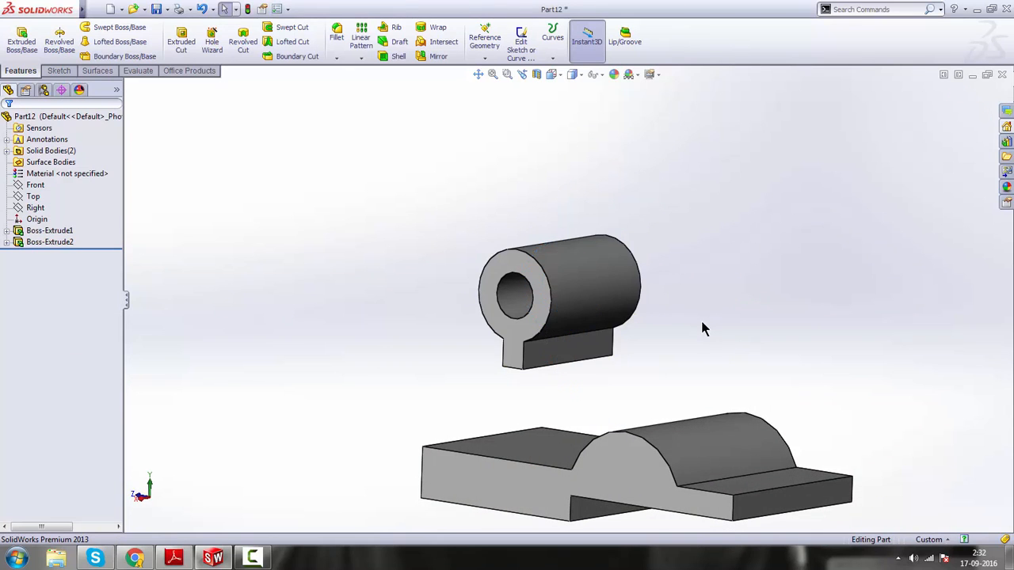
- Check the support shape in the PDF drawing, then start a new sketch on the neck's long flat side face
{"action": "middle_click_drag", "start_coordinate": [706, 329], "coordinate": [599, 337]}
{"action": "scroll", "coordinate": [602, 333], "scroll_direction": "down", "scroll_amount": 4}
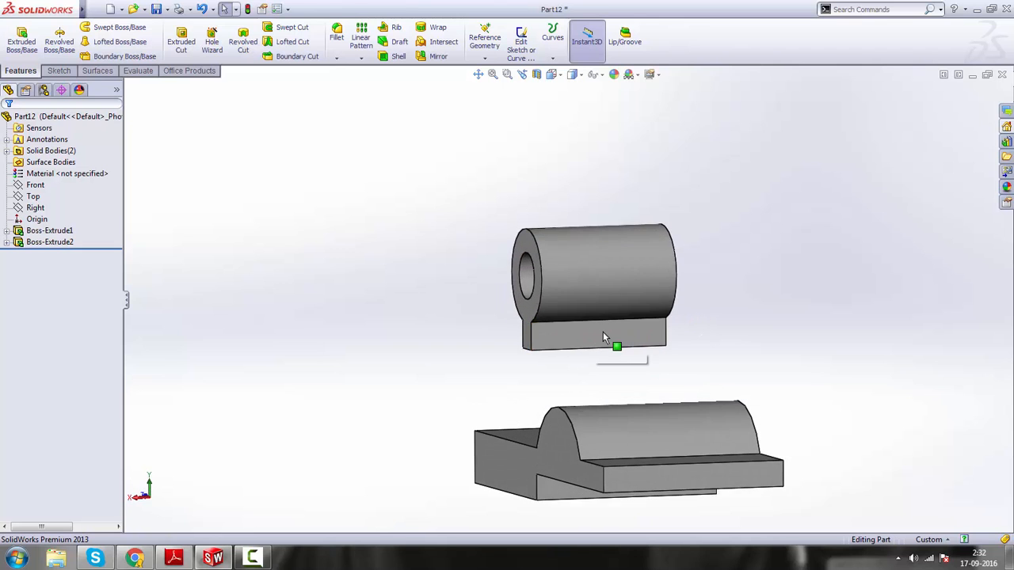
{"action": "scroll", "coordinate": [601, 339], "scroll_direction": "up", "scroll_amount": 3}
{"action": "scroll", "coordinate": [531, 370], "scroll_direction": "down", "scroll_amount": 2}
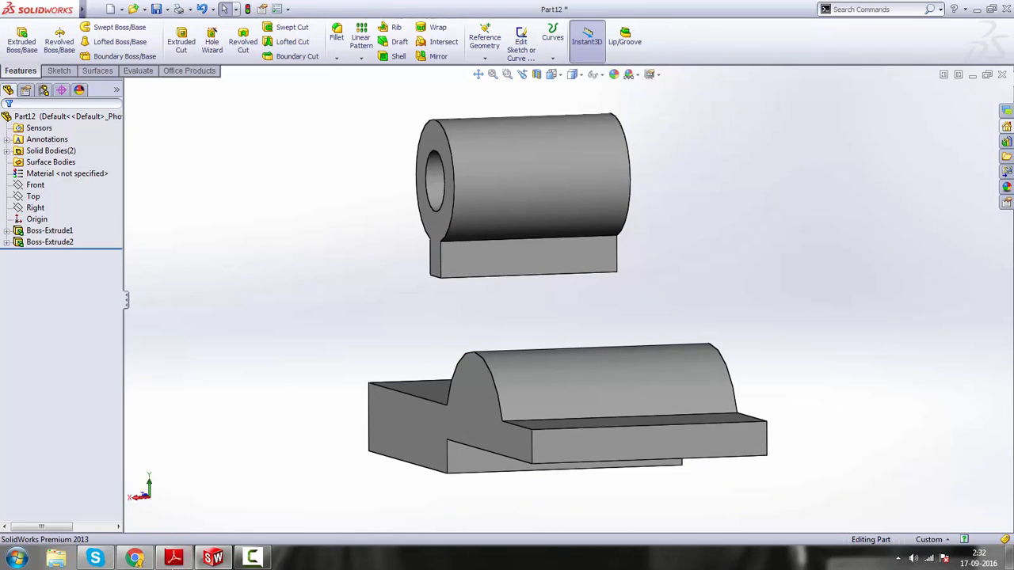
{"action": "key", "text": "alt+Tab"}
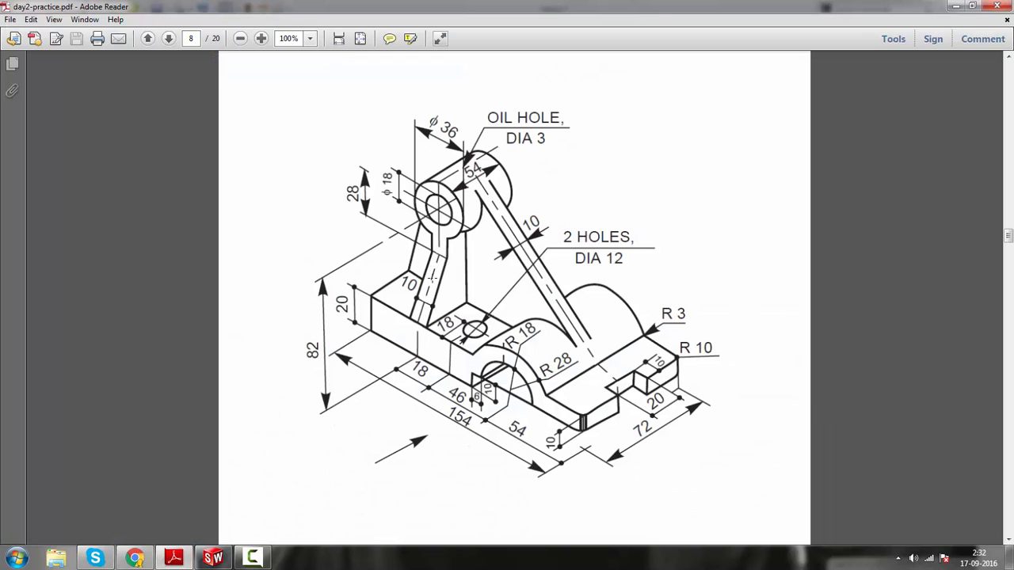
{"action": "key", "text": "alt+Tab"}
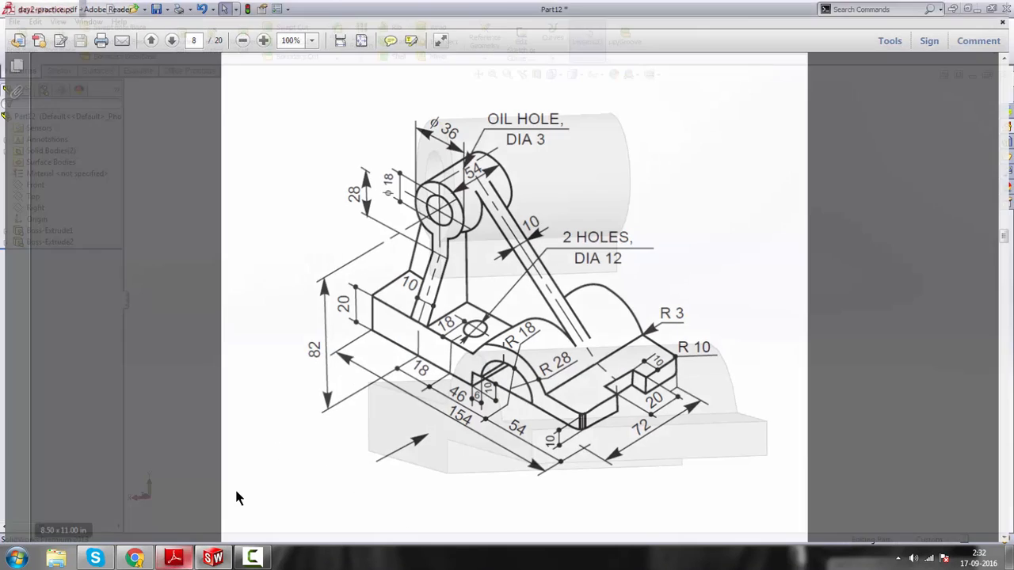
{"action": "middle_click_drag", "start_coordinate": [592, 312], "coordinate": [607, 340]}
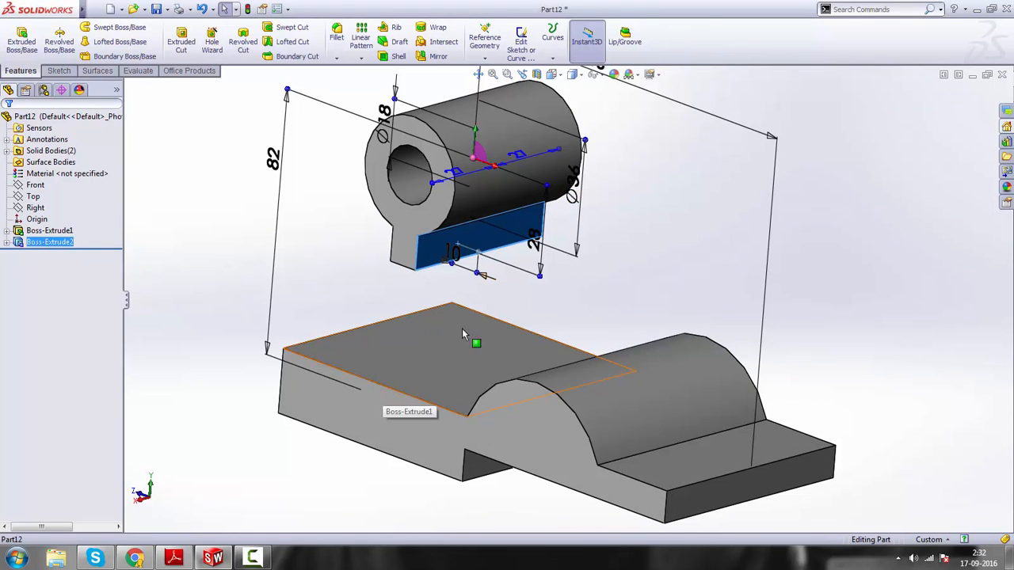
{"action": "left_click", "coordinate": [545, 268]}
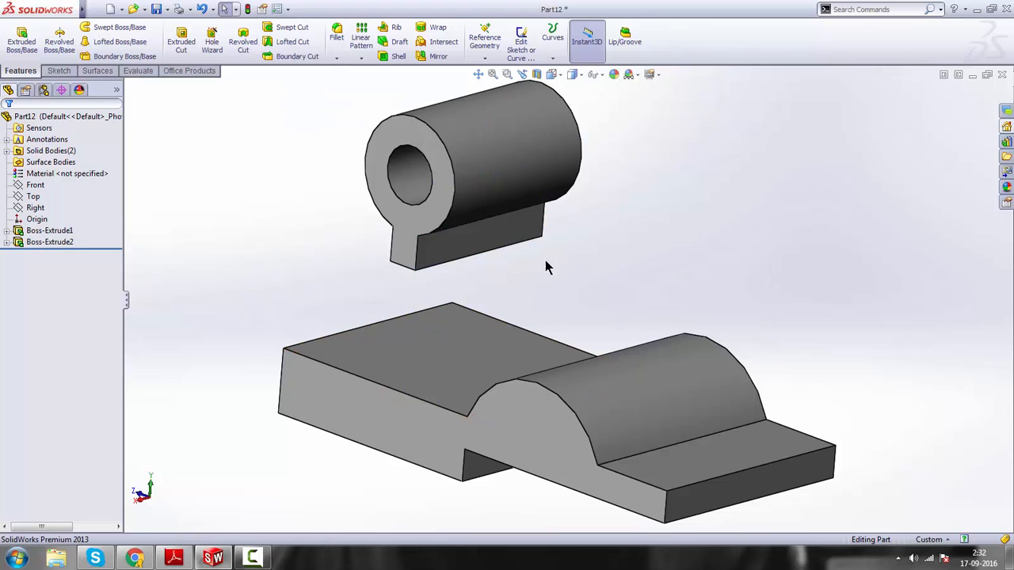
{"action": "left_click", "coordinate": [498, 239]}
{"action": "left_click", "coordinate": [546, 203]}
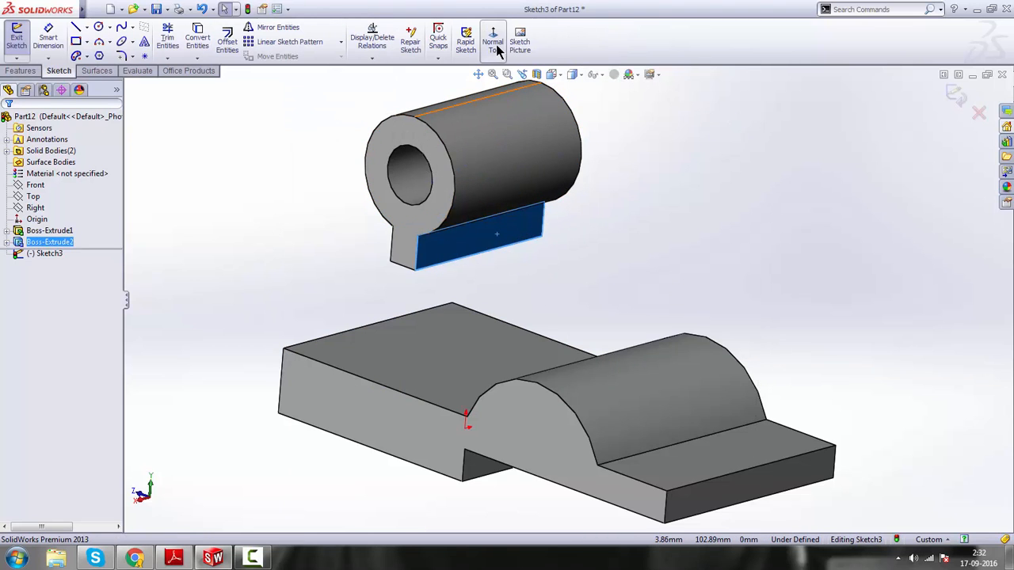
- View the sketch face straight on and draw a slanted line from the neck's lower left corner to the left end of the base's flat top
{"action": "left_click", "coordinate": [493, 41]}
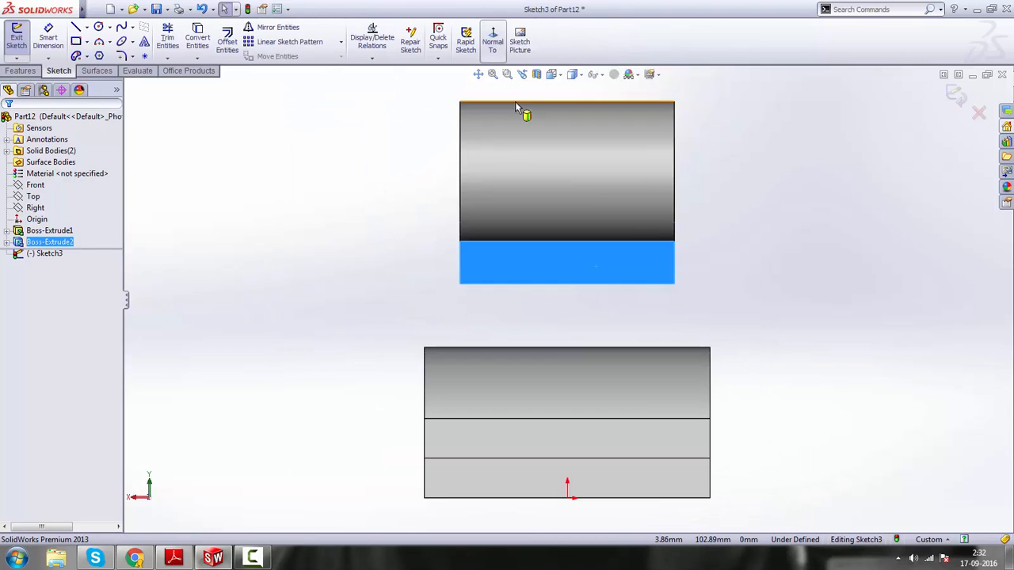
{"action": "left_click", "coordinate": [76, 29]}
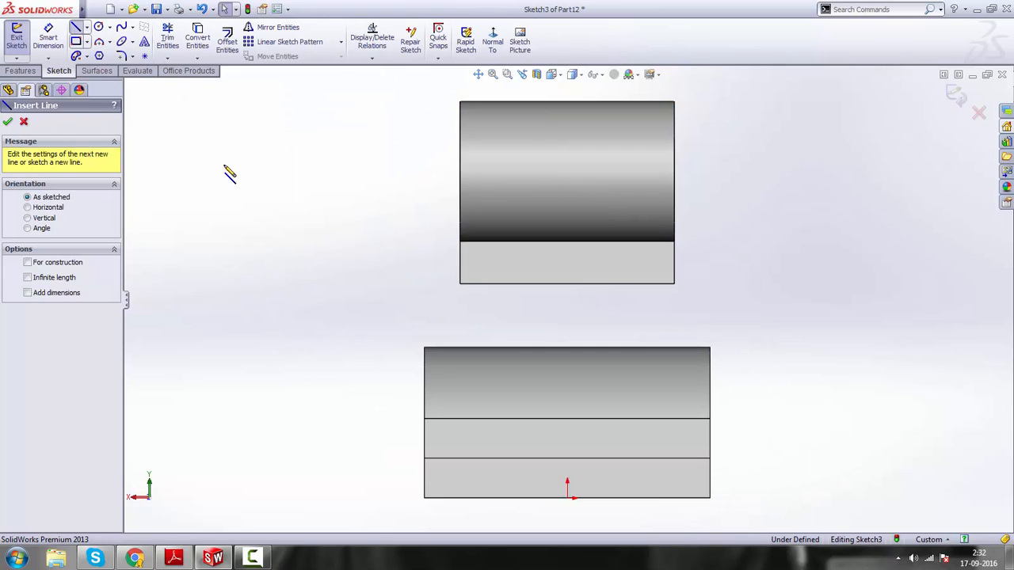
{"action": "left_click", "coordinate": [459, 283]}
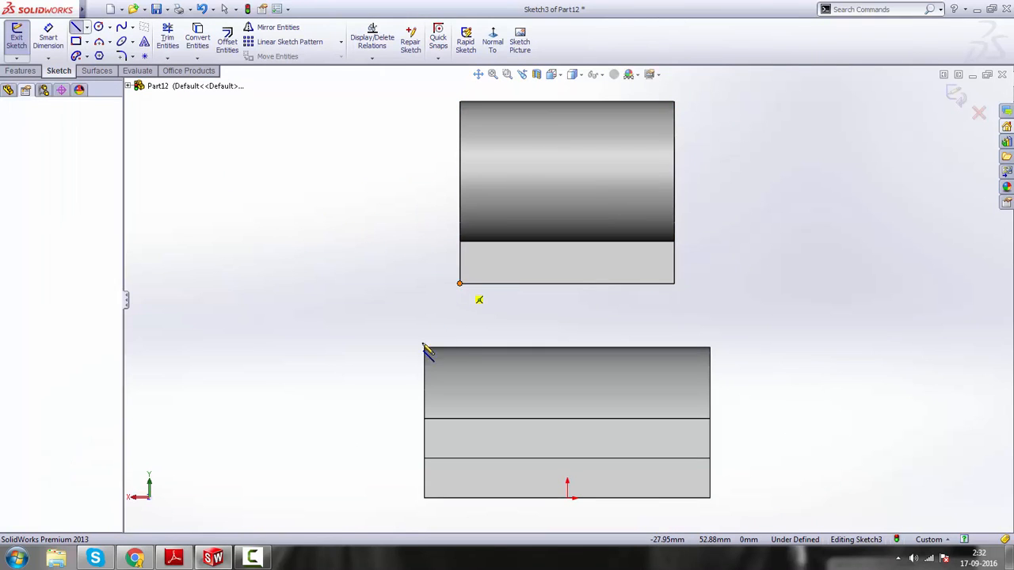
{"action": "left_click", "coordinate": [425, 420]}
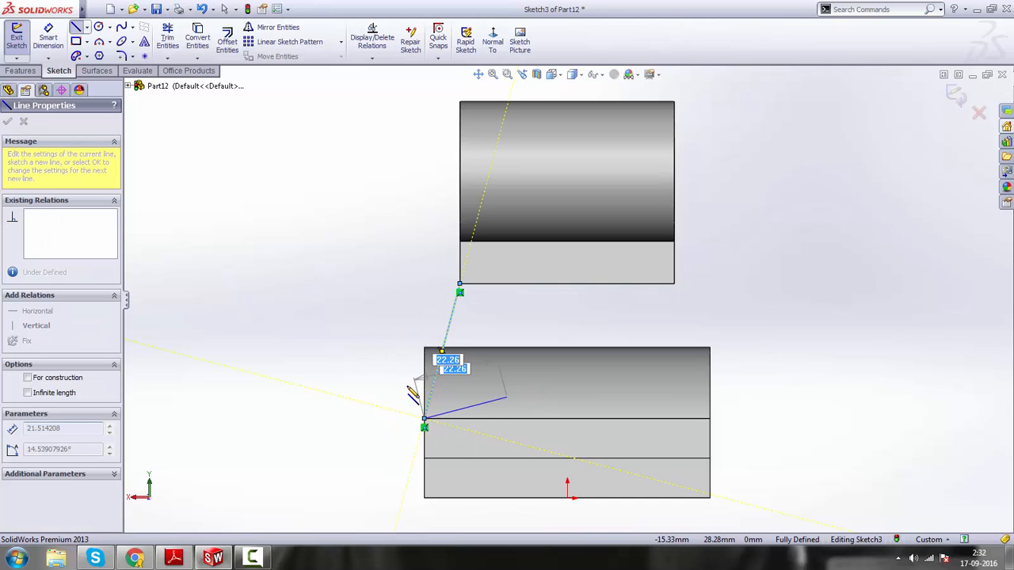
{"action": "key", "text": "Escape"}
{"action": "key", "text": "Escape"}
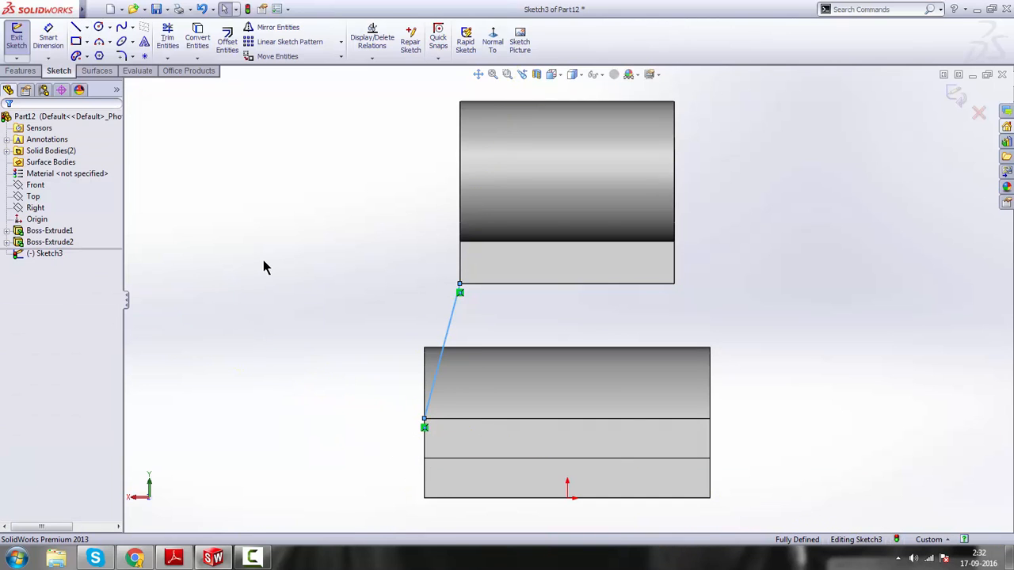
- Draw a second slanted line from the neck's lower right corner to the right end of the base's flat top
{"action": "left_click", "coordinate": [76, 28]}
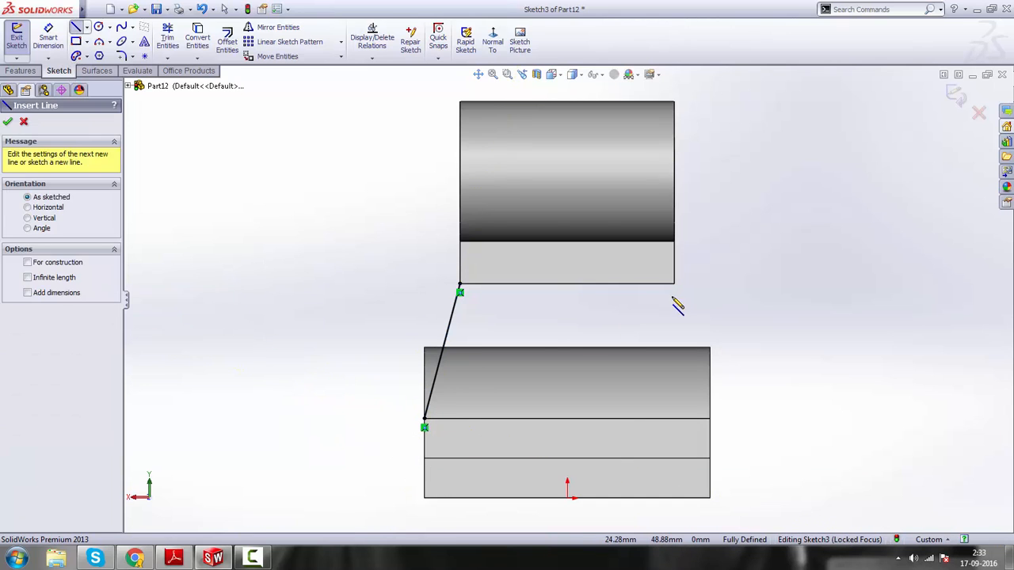
{"action": "left_click", "coordinate": [675, 283]}
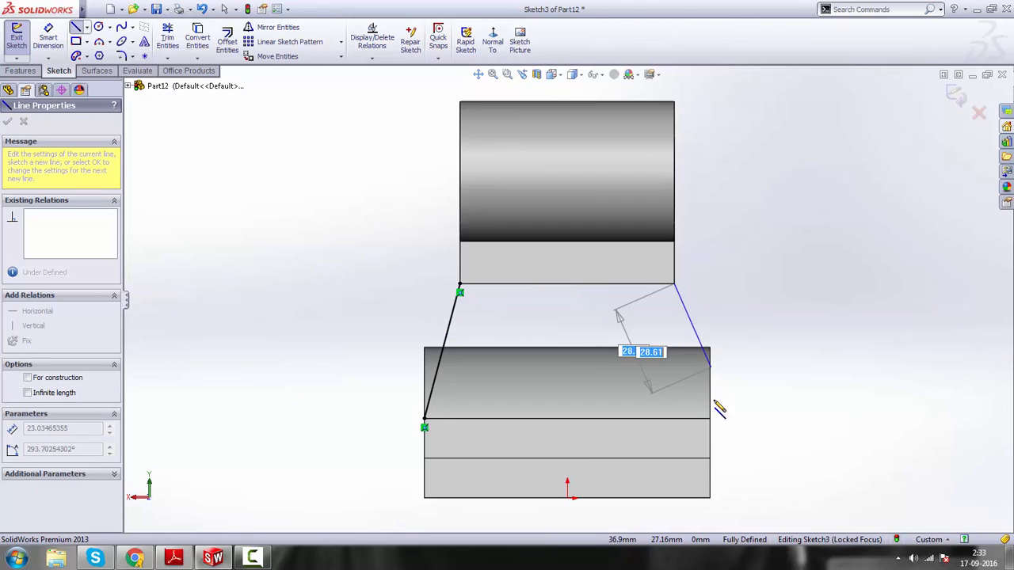
{"action": "left_click", "coordinate": [710, 420]}
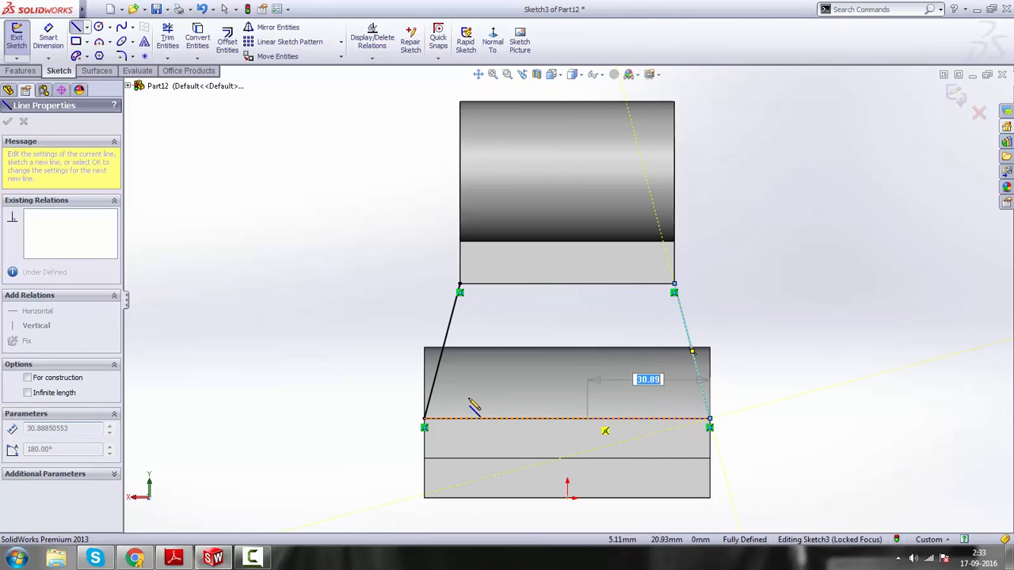
{"action": "key", "text": "Escape"}
{"action": "key", "text": "Escape"}
- Inspect the two slanted lines between the neck and the base from several angles
{"action": "middle_click_drag", "start_coordinate": [519, 361], "coordinate": [475, 412]}
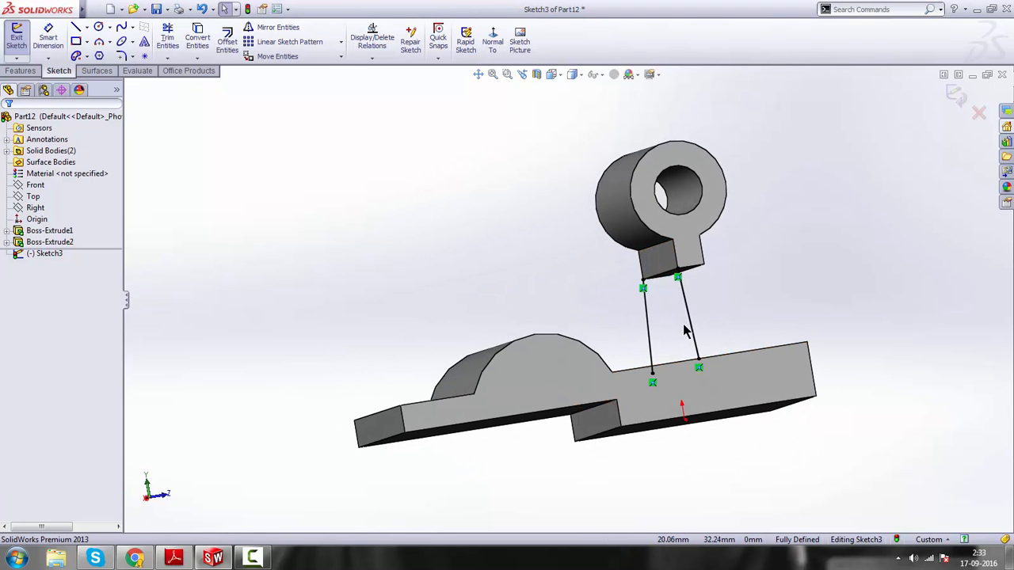
{"action": "left_click", "coordinate": [678, 277]}
{"action": "middle_click_drag", "start_coordinate": [517, 289], "coordinate": [634, 289]}
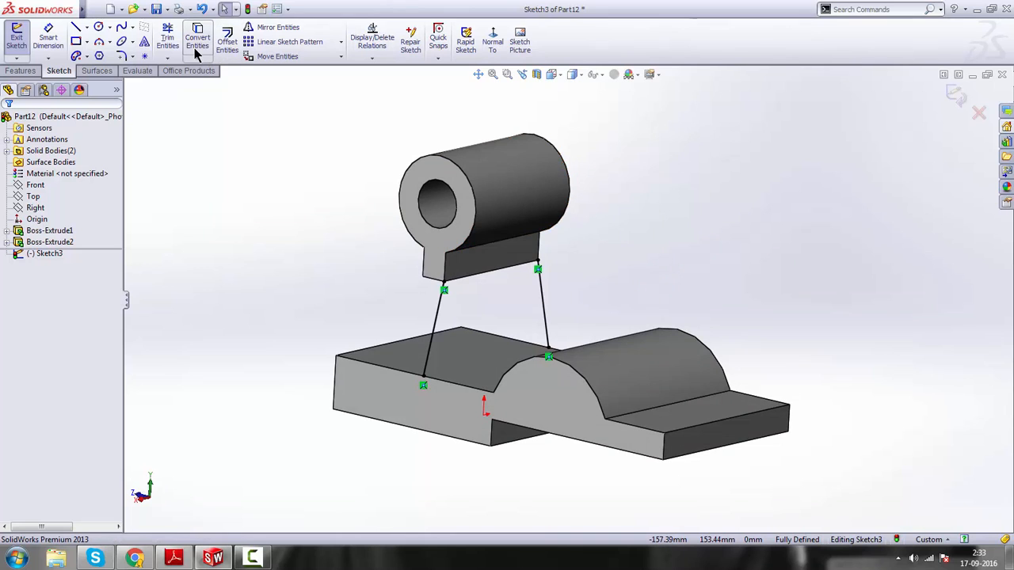
{"action": "middle_click_drag", "start_coordinate": [661, 258], "coordinate": [610, 271]}
{"action": "scroll", "coordinate": [494, 308], "scroll_direction": "down", "scroll_amount": 1}
{"action": "scroll", "coordinate": [500, 304], "scroll_direction": "up", "scroll_amount": 1}
{"action": "scroll", "coordinate": [561, 289], "scroll_direction": "down", "scroll_amount": 1}
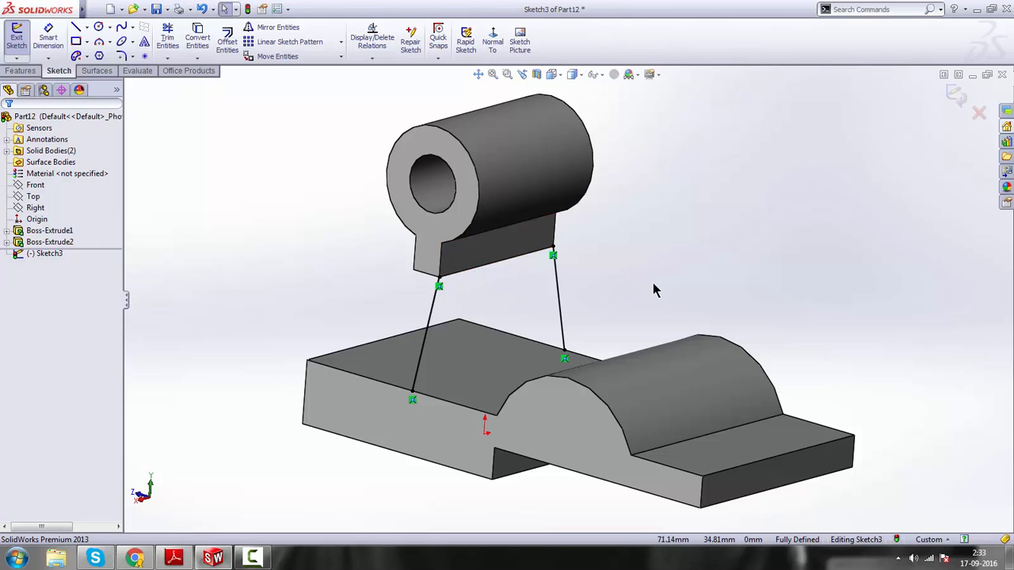
{"action": "mouse_move", "coordinate": [654, 290]}
{"action": "middle_mouse_down"}
{"action": "mouse_move", "coordinate": [637, 283]}
{"action": "mouse_move", "coordinate": [649, 285]}
{"action": "middle_mouse_up"}
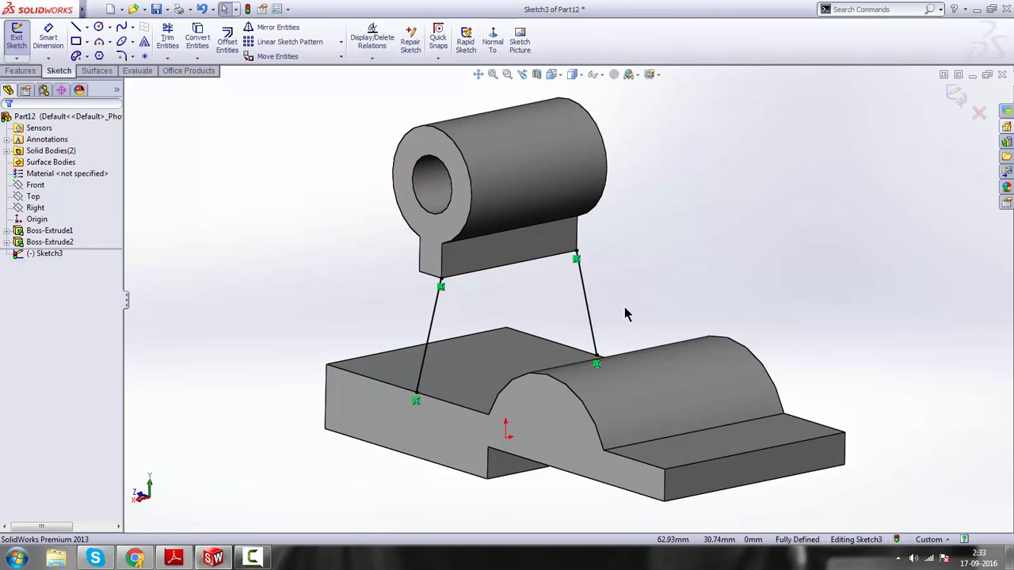
{"action": "scroll", "coordinate": [624, 315], "scroll_direction": "up", "scroll_amount": 2}
{"action": "mouse_move", "coordinate": [611, 309]}
{"action": "middle_mouse_down"}
{"action": "mouse_move", "coordinate": [584, 290]}
{"action": "mouse_move", "coordinate": [629, 293]}
{"action": "mouse_move", "coordinate": [613, 290]}
{"action": "middle_mouse_up"}
{"action": "scroll", "coordinate": [559, 317], "scroll_direction": "down", "scroll_amount": 2}
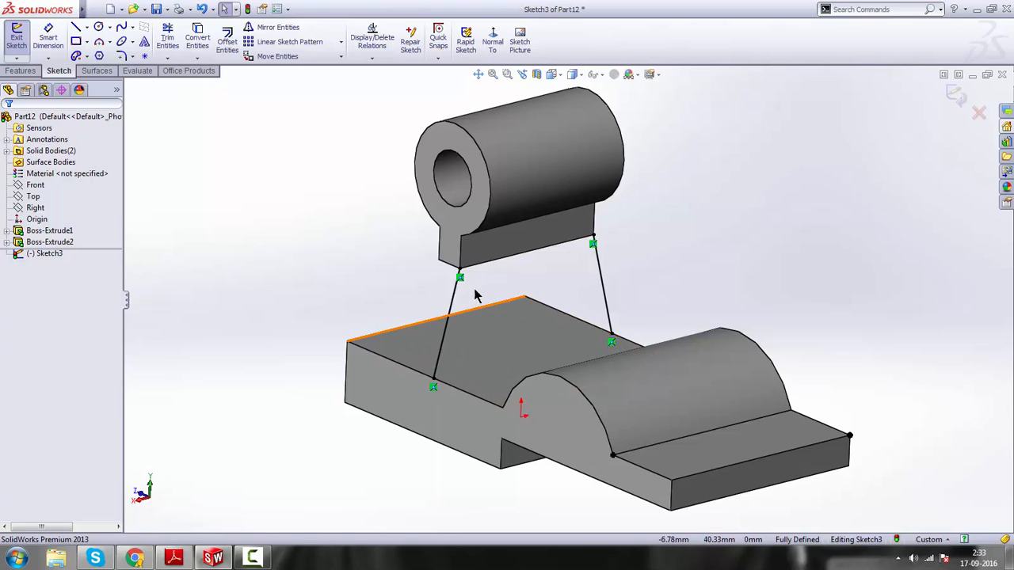
- Convert the far top edge of the base's flat block into a sketch line joining the lower ends of the slanted lines
{"action": "left_click", "coordinate": [197, 42]}
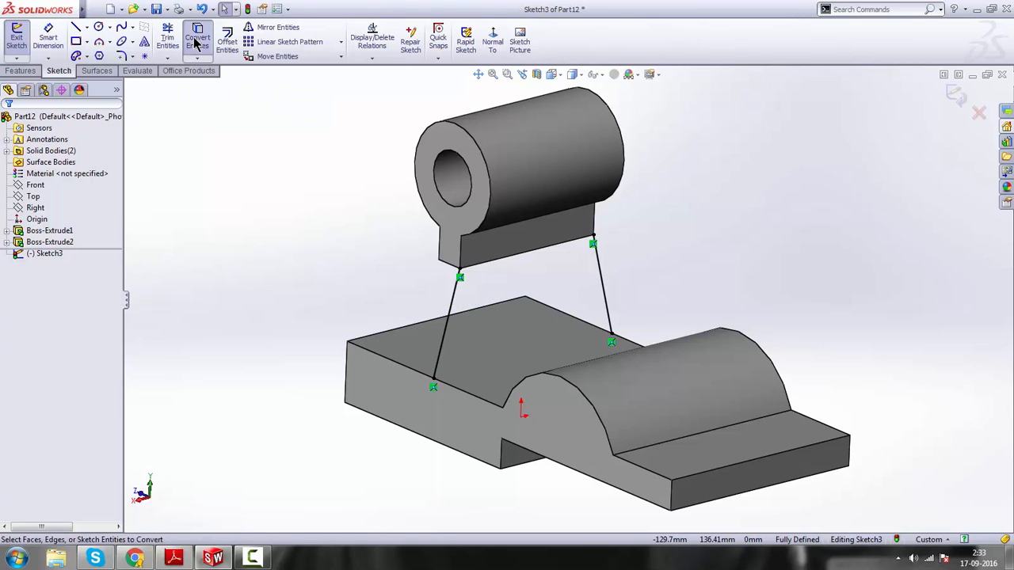
{"action": "left_click", "coordinate": [393, 333]}
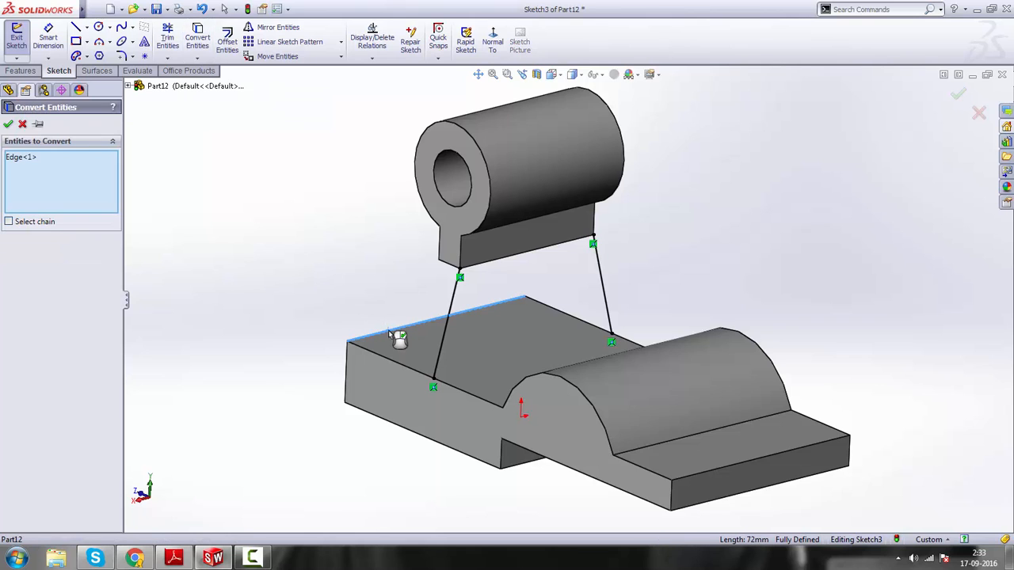
{"action": "left_click", "coordinate": [8, 125]}
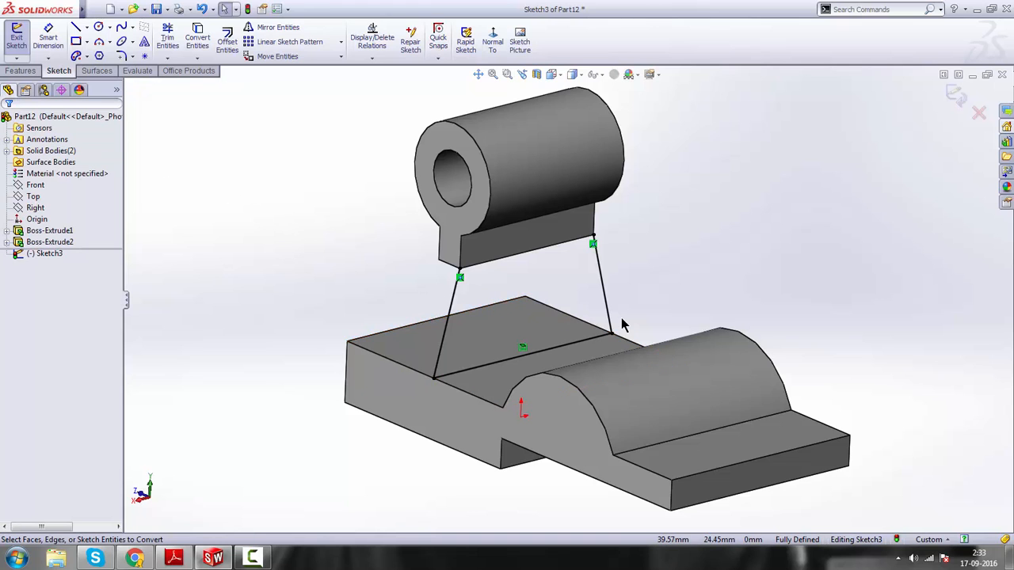
{"action": "mouse_move", "coordinate": [604, 321]}
{"action": "middle_mouse_down"}
{"action": "mouse_move", "coordinate": [594, 319]}
{"action": "mouse_move", "coordinate": [606, 315]}
{"action": "middle_mouse_up"}
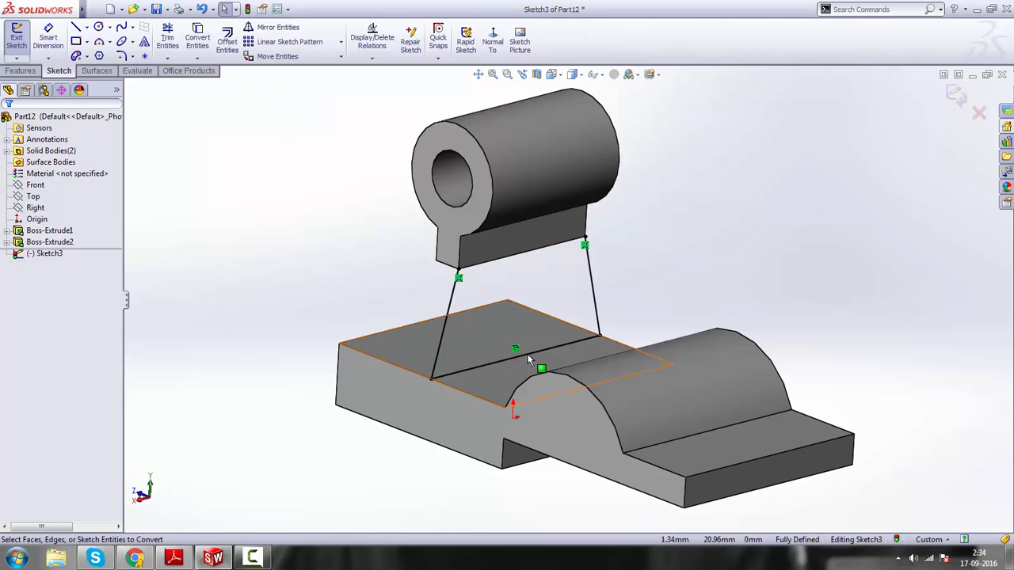
- Convert the lower edge of the neck's side face into a sketch line to close the support profile
{"action": "scroll", "coordinate": [552, 264], "scroll_direction": "down", "scroll_amount": 2}
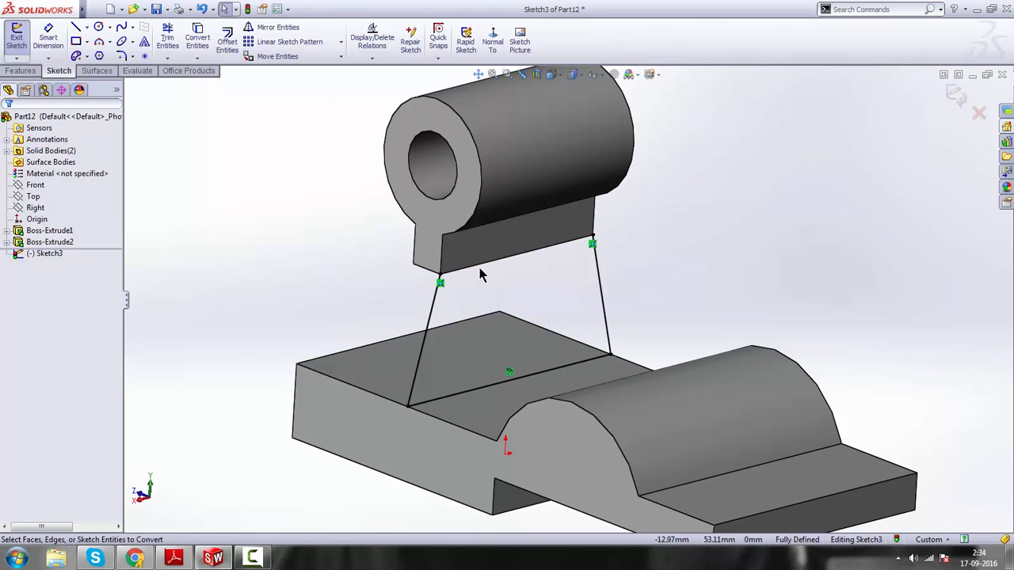
{"action": "middle_click_drag", "start_coordinate": [555, 292], "coordinate": [568, 256]}
{"action": "left_click", "coordinate": [198, 36]}
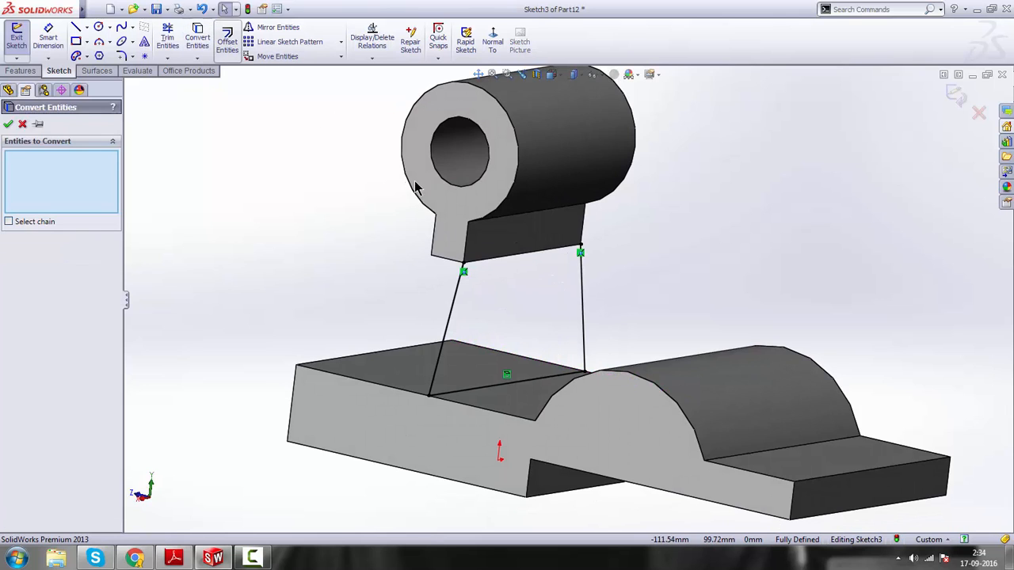
{"action": "middle_click_drag", "start_coordinate": [641, 290], "coordinate": [588, 279]}
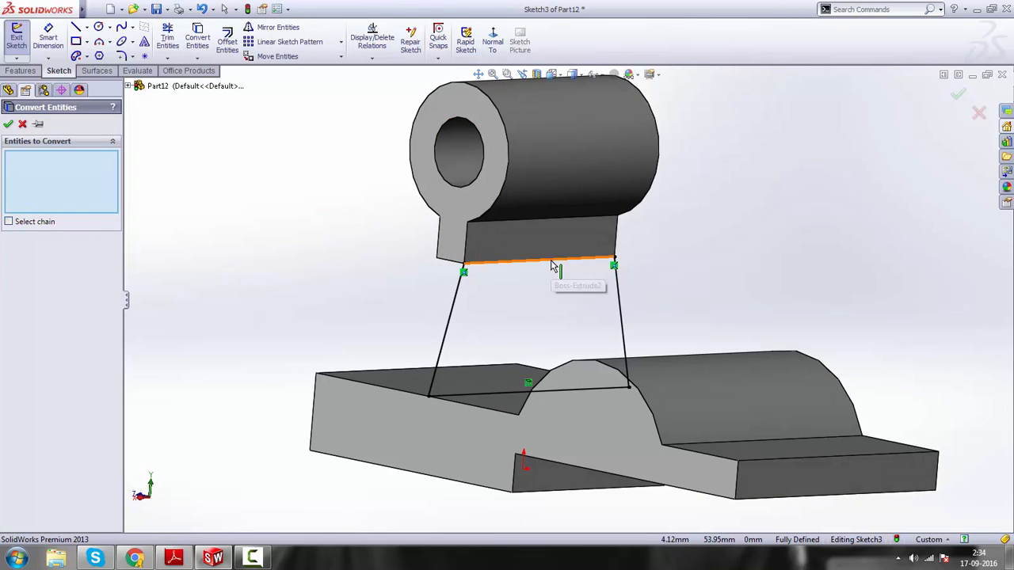
{"action": "left_click", "coordinate": [552, 266]}
{"action": "middle_click_drag", "start_coordinate": [560, 264], "coordinate": [602, 293]}
{"action": "left_click", "coordinate": [8, 124]}
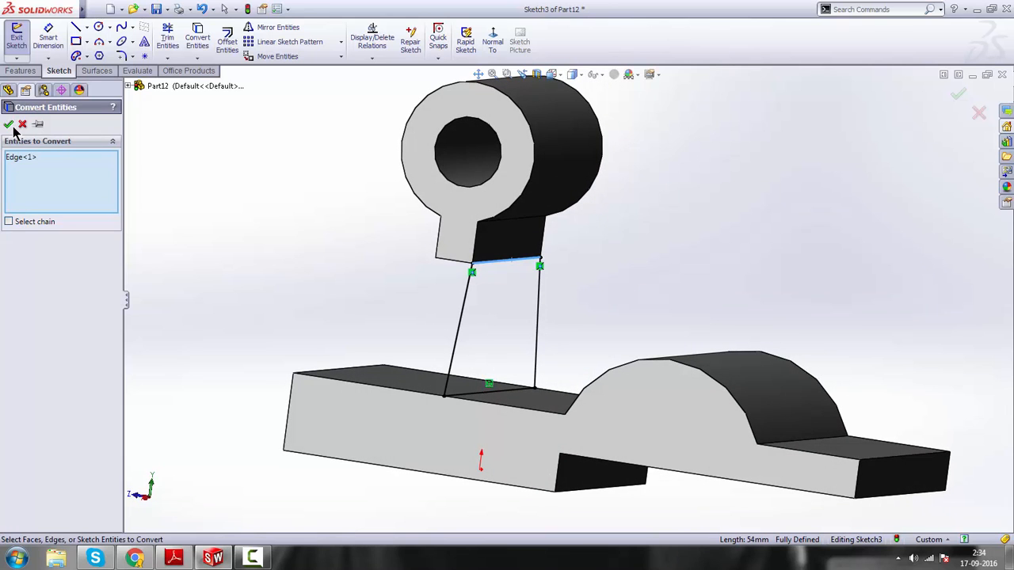
{"action": "middle_click_drag", "start_coordinate": [675, 262], "coordinate": [610, 279]}
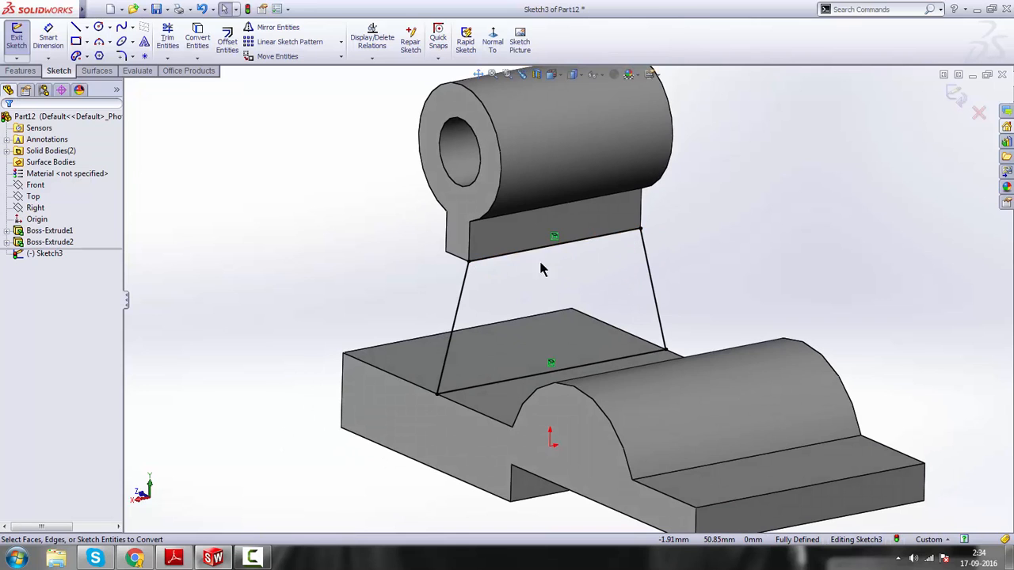
{"action": "scroll", "coordinate": [591, 309], "scroll_direction": "up", "scroll_amount": 3}
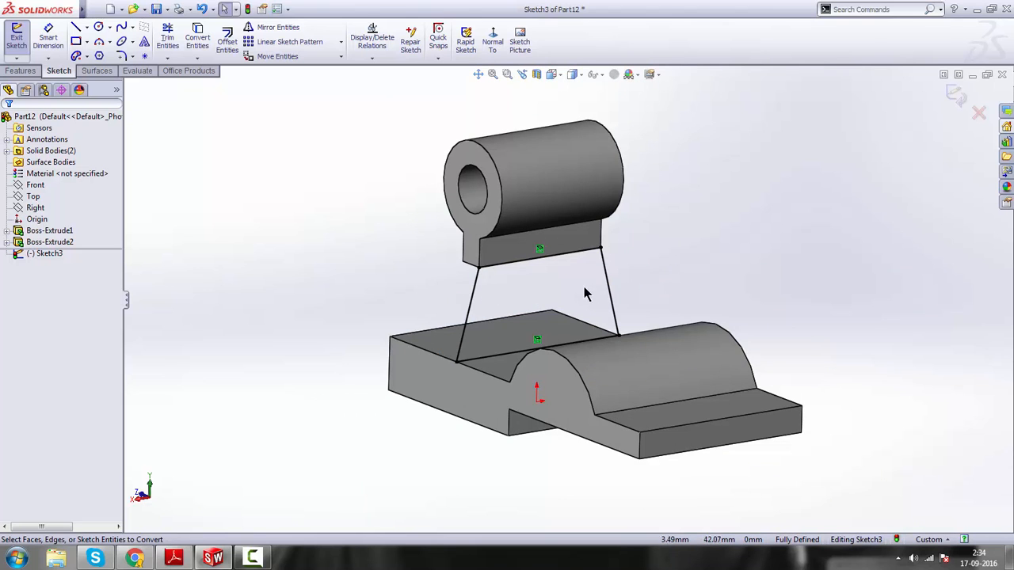
{"action": "mouse_move", "coordinate": [642, 289]}
{"action": "middle_mouse_down"}
{"action": "mouse_move", "coordinate": [693, 272]}
{"action": "mouse_move", "coordinate": [636, 287]}
{"action": "middle_mouse_up"}
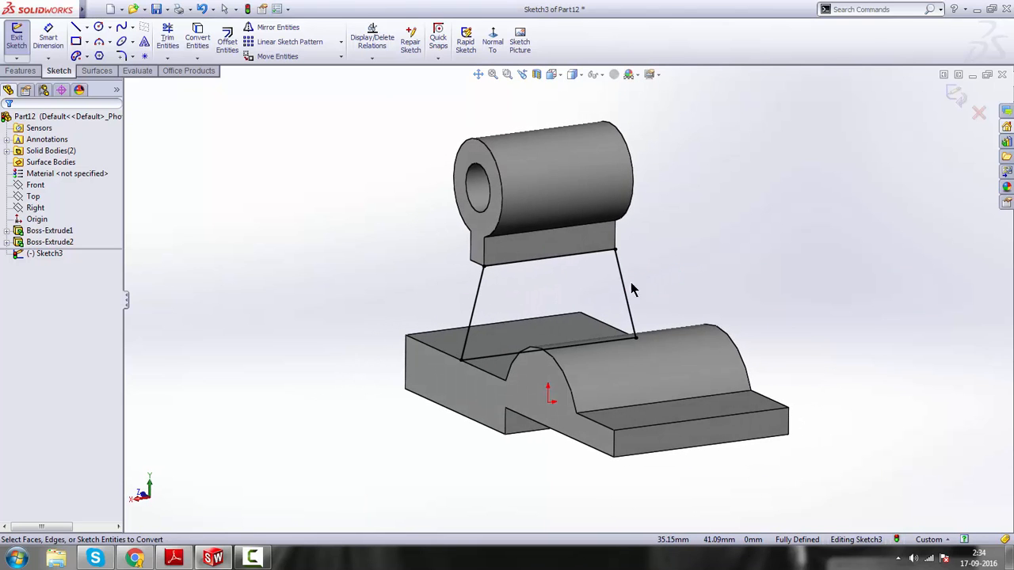
- Extrude the closed support profile 10 mm blind in the reversed direction, under the neck, and complete the feature
{"action": "left_click", "coordinate": [22, 71]}
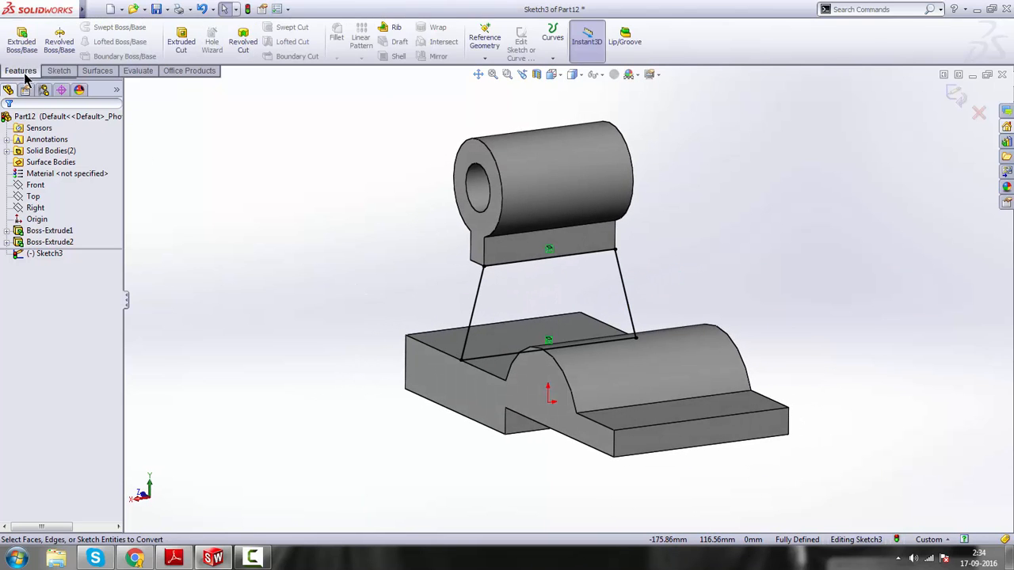
{"action": "left_click", "coordinate": [21, 40]}
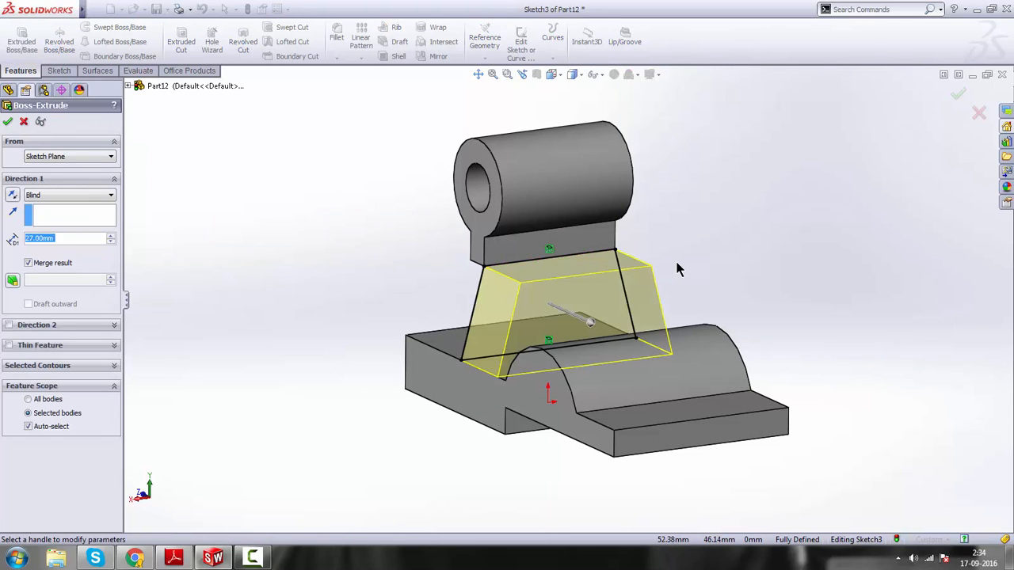
{"action": "middle_click_drag", "start_coordinate": [674, 267], "coordinate": [530, 297]}
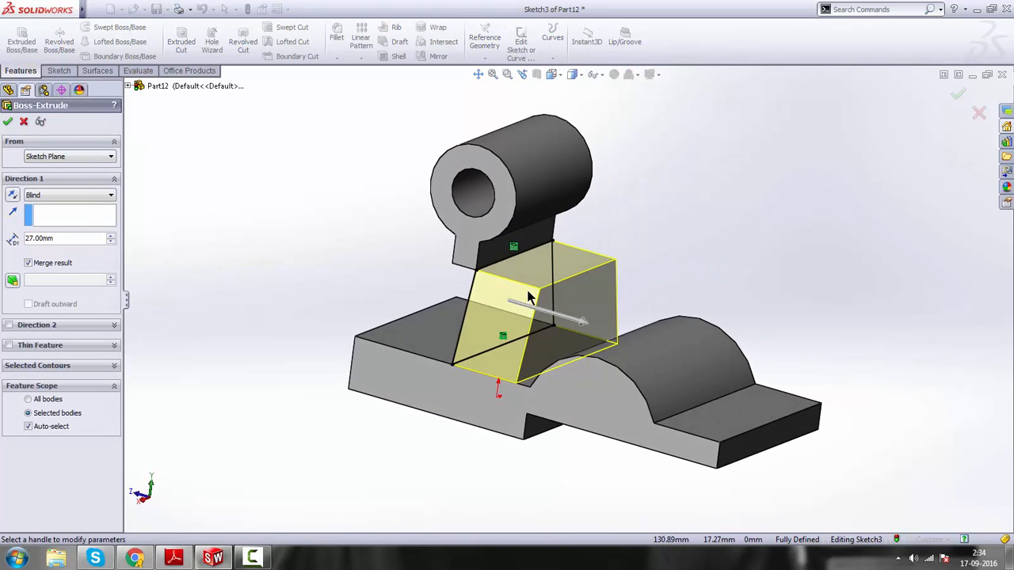
{"action": "left_click", "coordinate": [12, 199]}
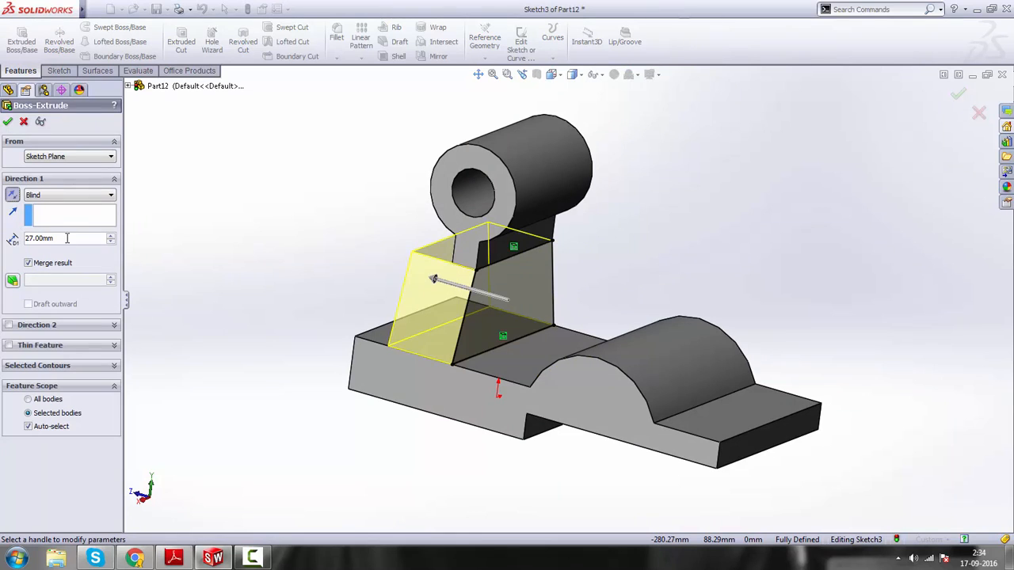
{"action": "type", "text": "10"}
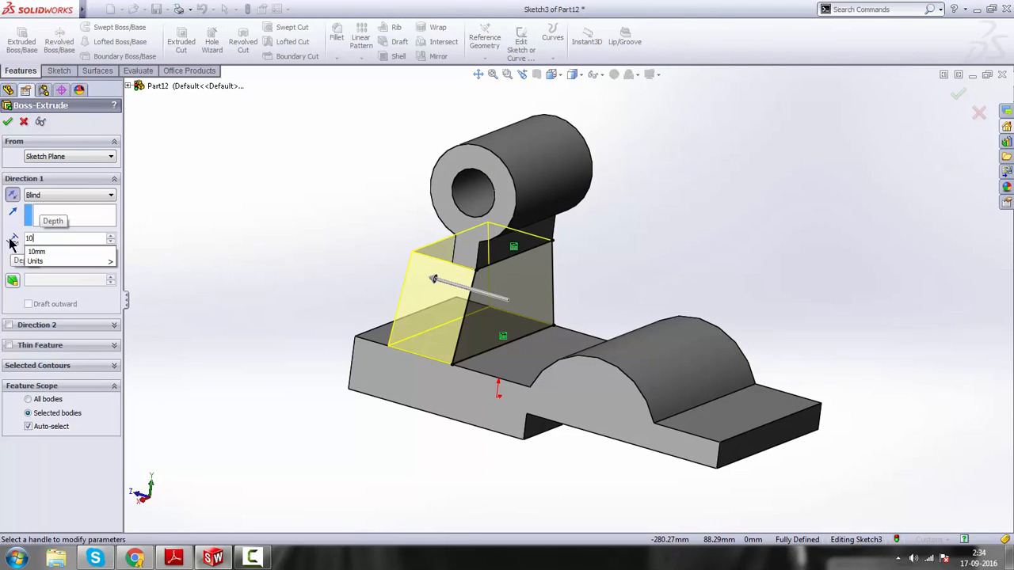
{"action": "key", "text": "Return"}
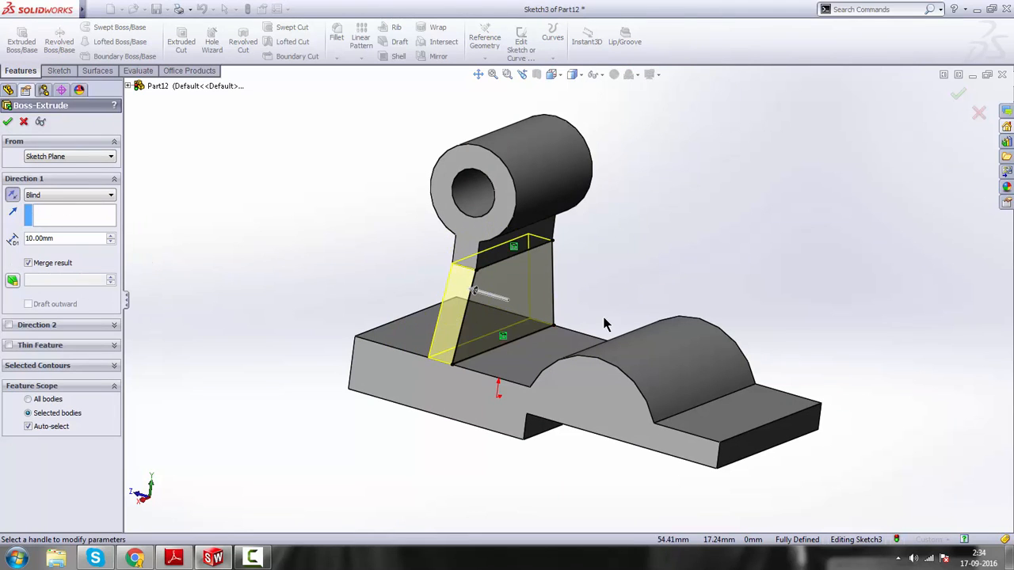
{"action": "middle_click_drag", "start_coordinate": [493, 321], "coordinate": [646, 290]}
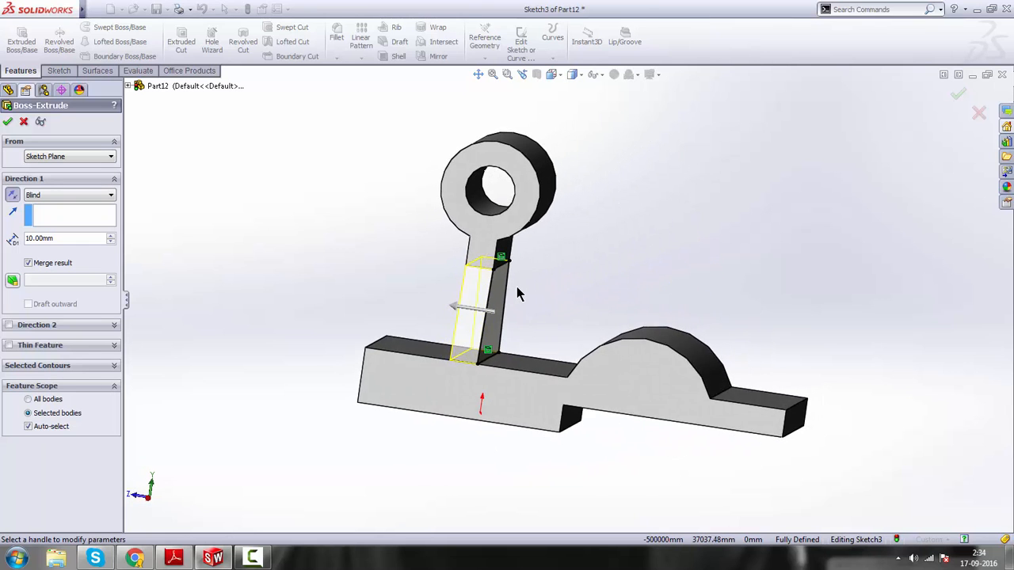
{"action": "scroll", "coordinate": [519, 295], "scroll_direction": "down", "scroll_amount": 2}
{"action": "middle_click_drag", "start_coordinate": [572, 315], "coordinate": [441, 302]}
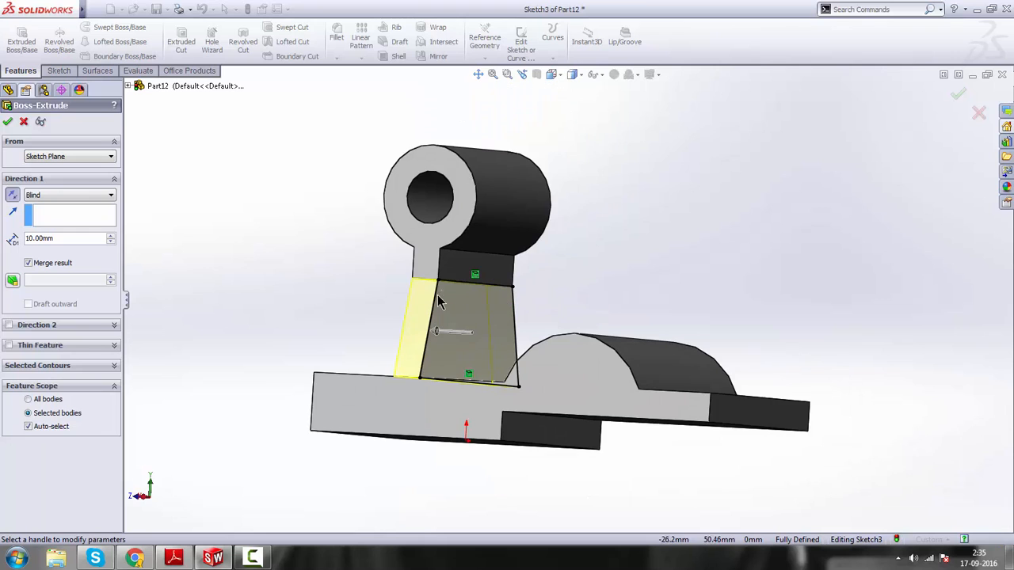
{"action": "left_click", "coordinate": [8, 122]}
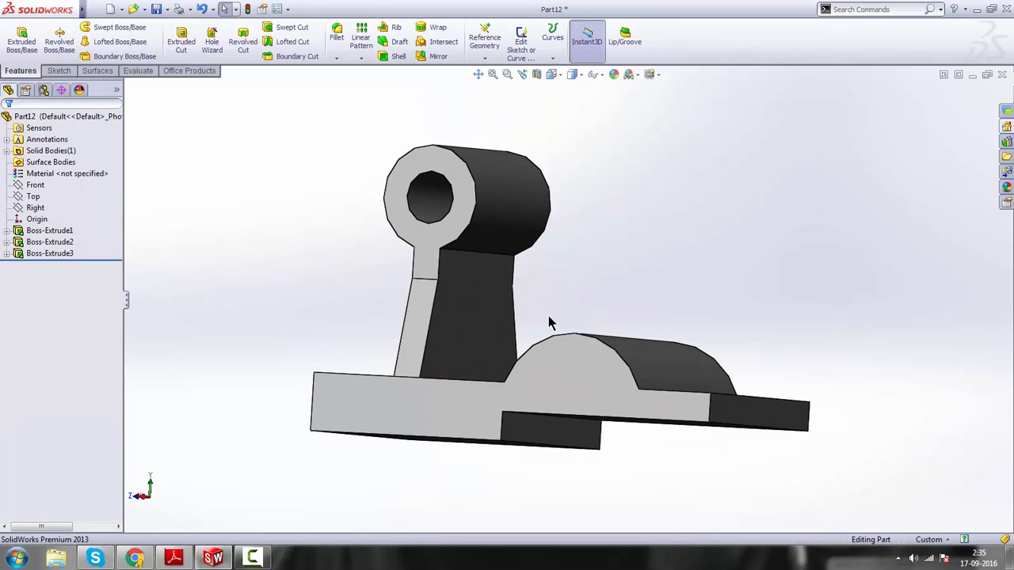
- Inspect the bracket from several angles and check the remaining support ribs against the PDF practice drawing
{"action": "key", "text": "ctrl+7"}
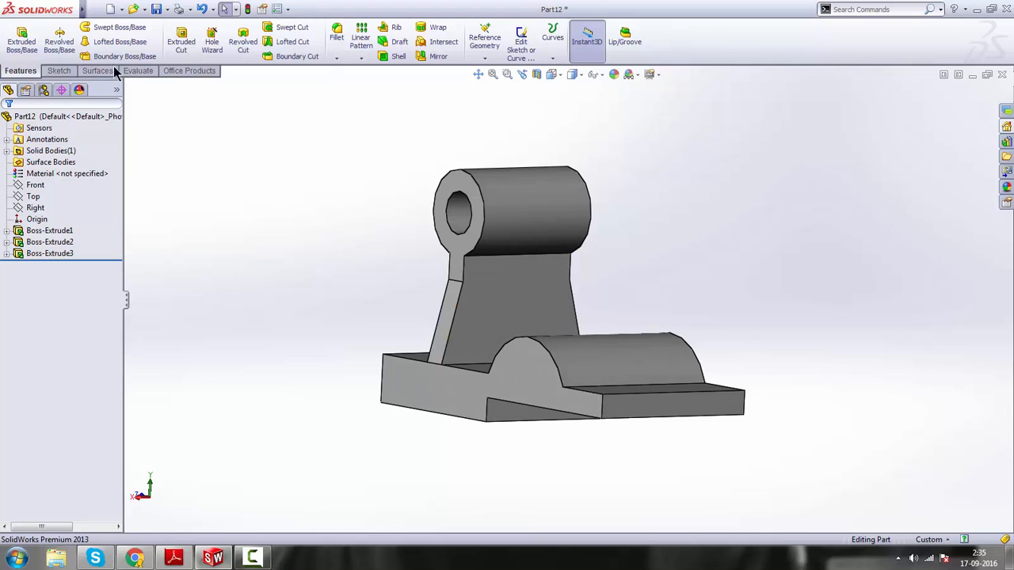
{"action": "left_click", "coordinate": [59, 71]}
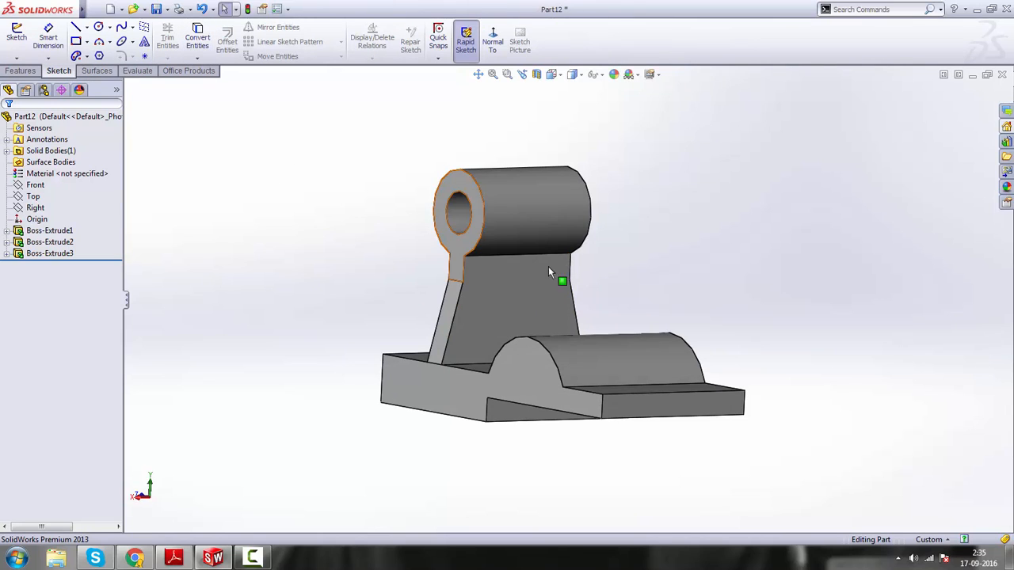
{"action": "middle_click_drag", "start_coordinate": [662, 284], "coordinate": [684, 285]}
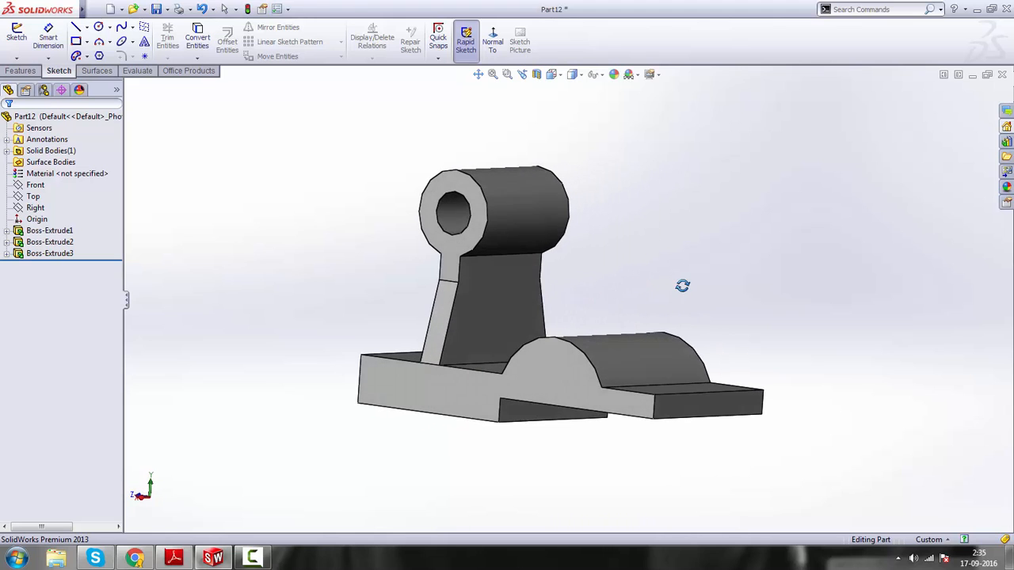
{"action": "mouse_move", "coordinate": [527, 301]}
{"action": "middle_mouse_down"}
{"action": "mouse_move", "coordinate": [597, 305]}
{"action": "mouse_move", "coordinate": [561, 319]}
{"action": "middle_mouse_up"}
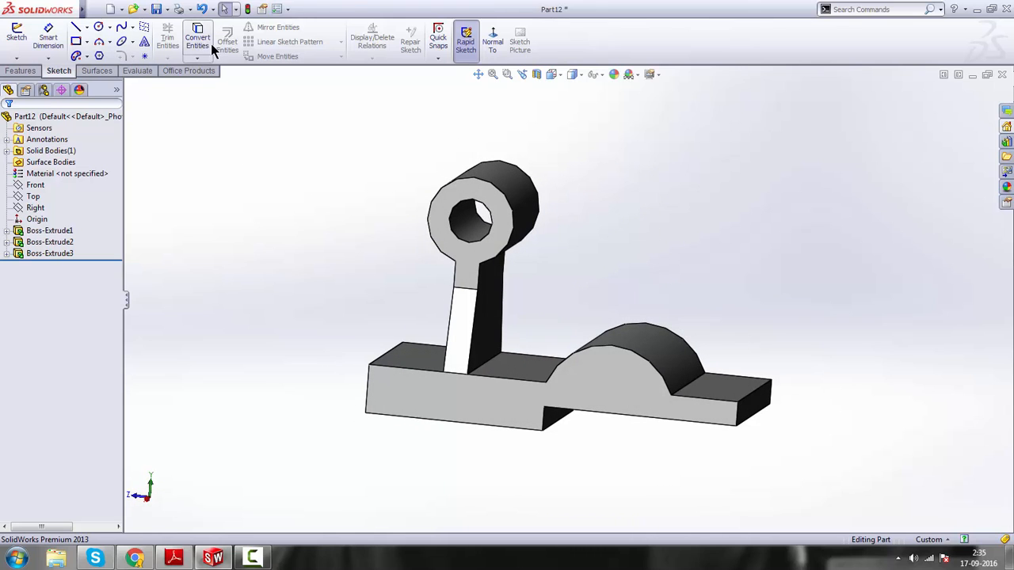
{"action": "middle_click_drag", "start_coordinate": [600, 294], "coordinate": [577, 284]}
{"action": "left_click", "coordinate": [173, 561]}
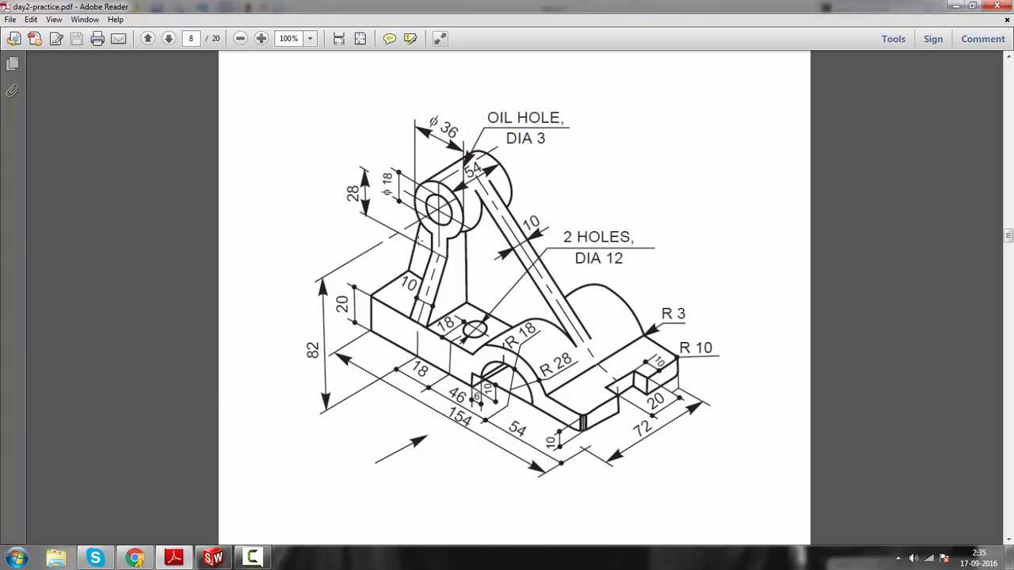
{"action": "left_click", "coordinate": [174, 559]}
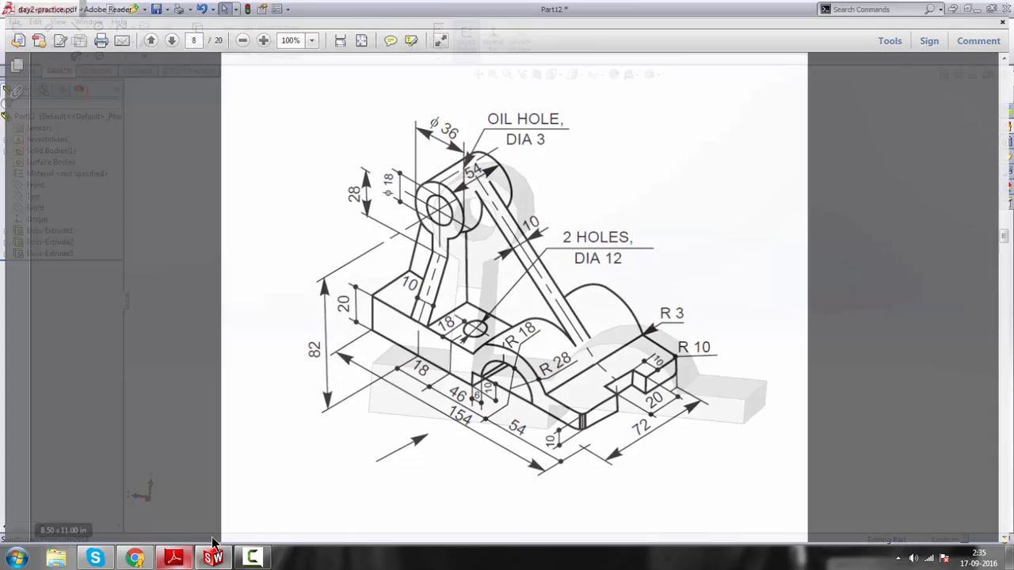
{"action": "left_click", "coordinate": [519, 388]}
{"action": "middle_click_drag", "start_coordinate": [519, 388], "coordinate": [199, 319]}
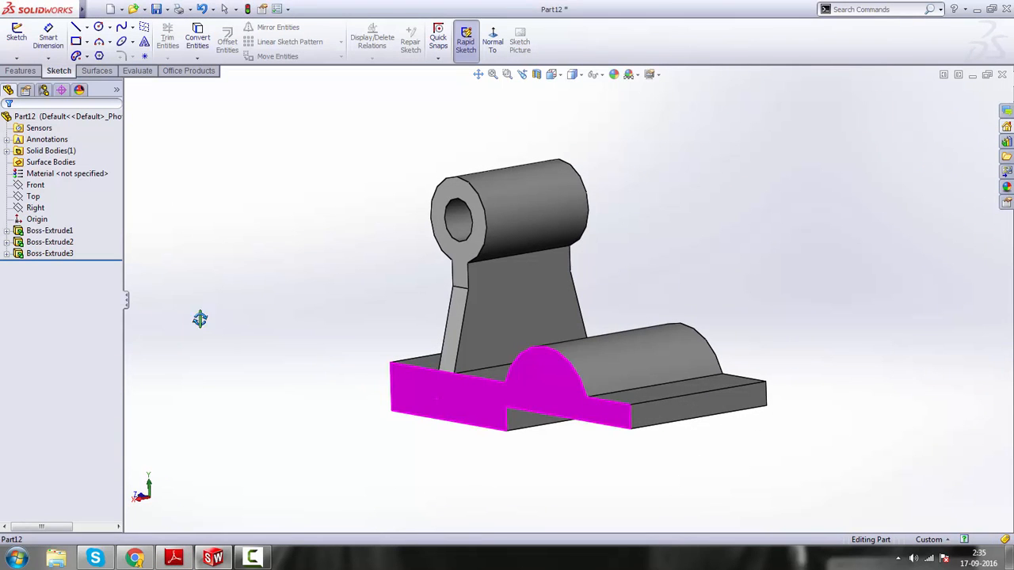
{"action": "left_click", "coordinate": [222, 283]}
- Start a new sketch on the Right plane and view it face-on
{"action": "left_click", "coordinate": [35, 207]}
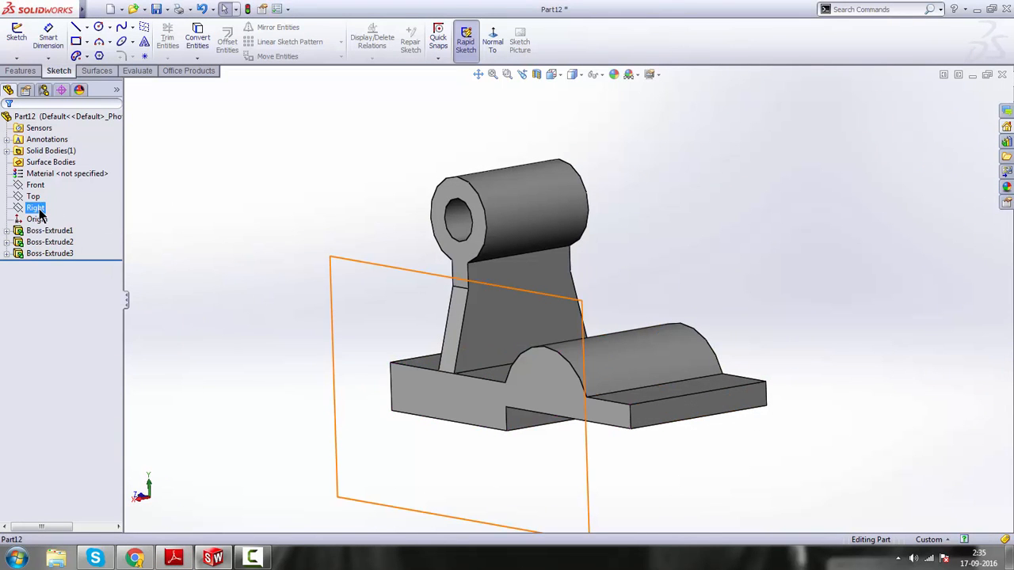
{"action": "middle_click_drag", "start_coordinate": [771, 269], "coordinate": [811, 333]}
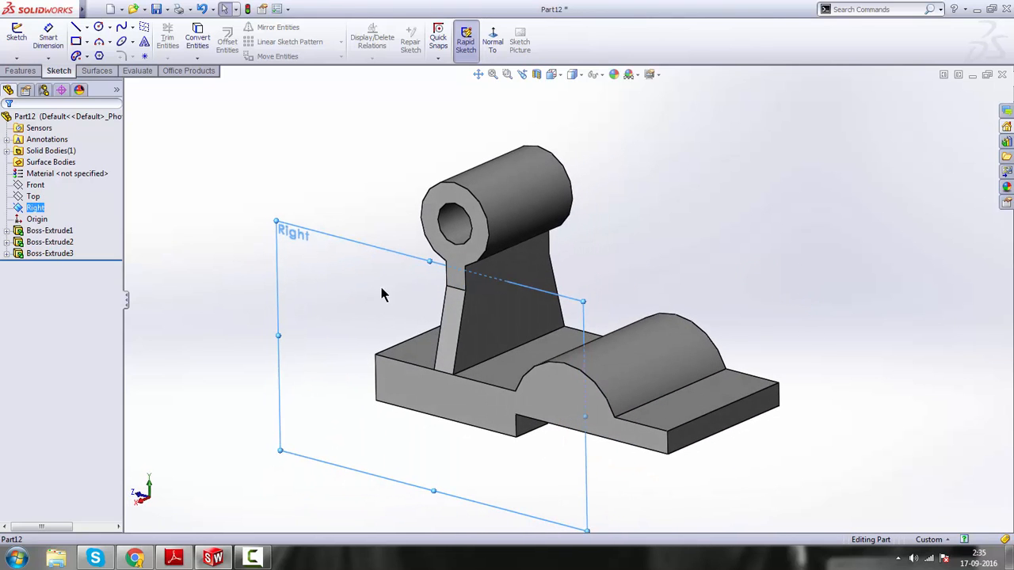
{"action": "left_click", "coordinate": [21, 70]}
{"action": "left_click", "coordinate": [59, 70]}
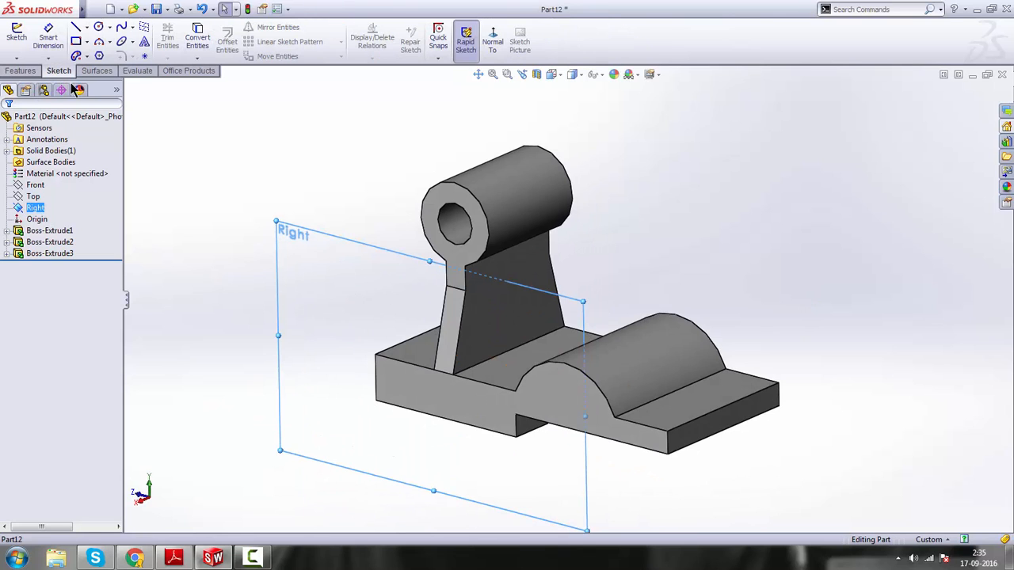
{"action": "left_click", "coordinate": [16, 35]}
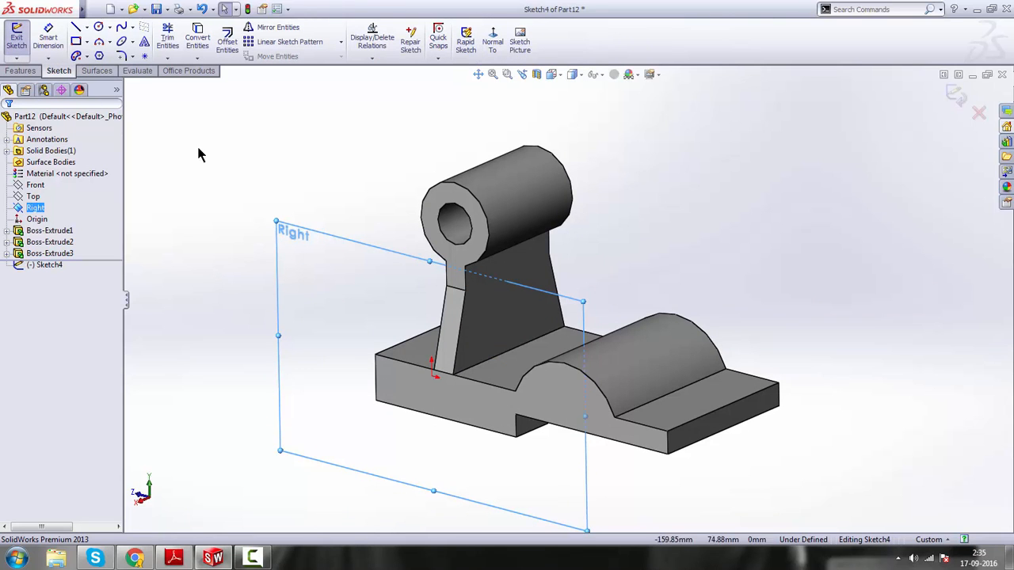
{"action": "left_click", "coordinate": [492, 40]}
{"action": "left_click", "coordinate": [553, 262]}
{"action": "scroll", "coordinate": [516, 238], "scroll_direction": "down", "scroll_amount": 3}
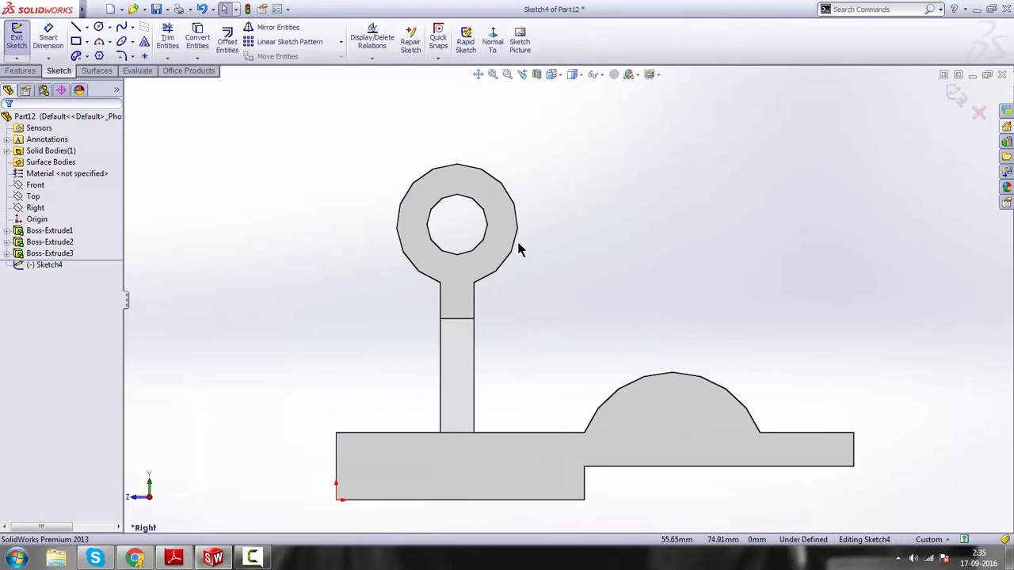
- Sketch a slanted line about 96 mm long from the boss's outer circle down to the base's half-round hump
{"action": "left_click", "coordinate": [76, 29]}
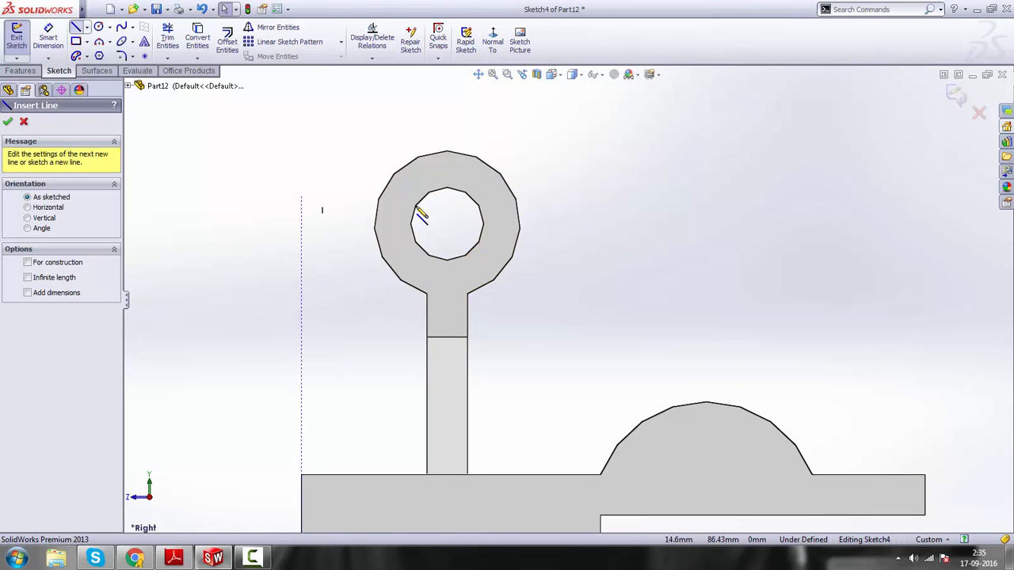
{"action": "left_click", "coordinate": [460, 157]}
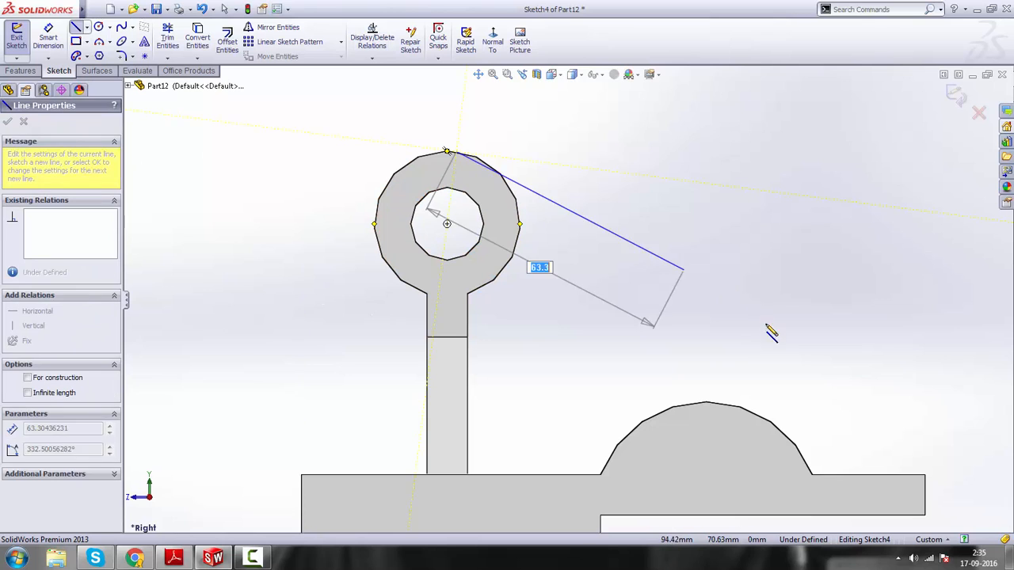
{"action": "left_click", "coordinate": [782, 428]}
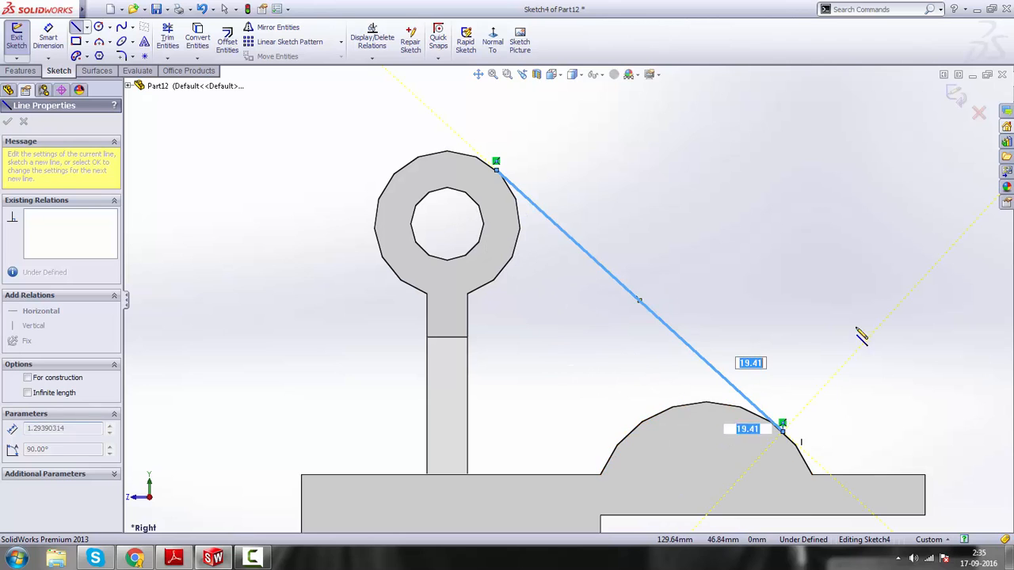
{"action": "key", "text": "Escape"}
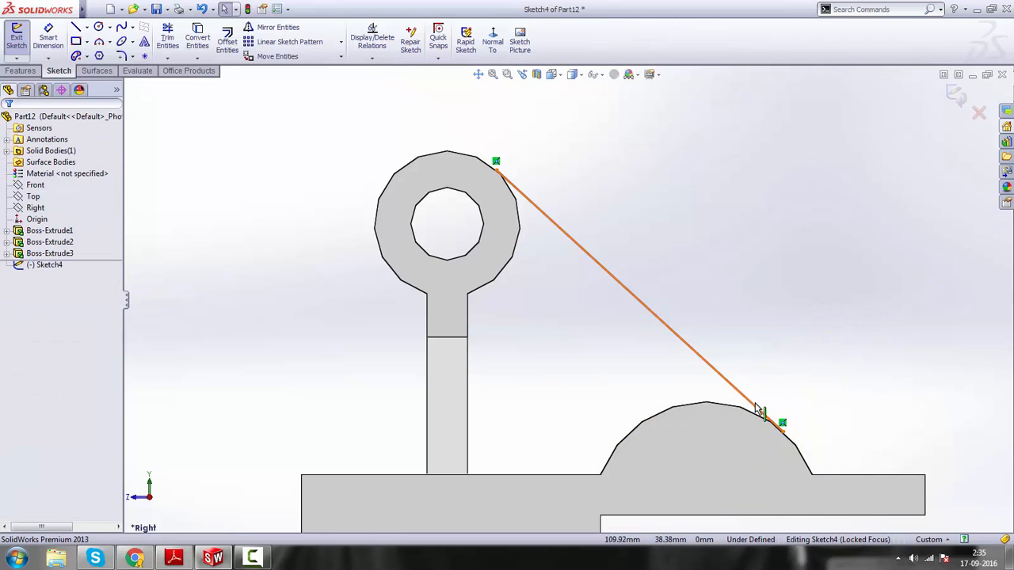
- Make the long slanted line tangent to the cylindrical boss's outer edge
{"action": "scroll", "coordinate": [704, 366], "scroll_direction": "down", "scroll_amount": 3}
{"action": "scroll", "coordinate": [453, 193], "scroll_direction": "up", "scroll_amount": 4}
{"action": "scroll", "coordinate": [445, 163], "scroll_direction": "down", "scroll_amount": 3}
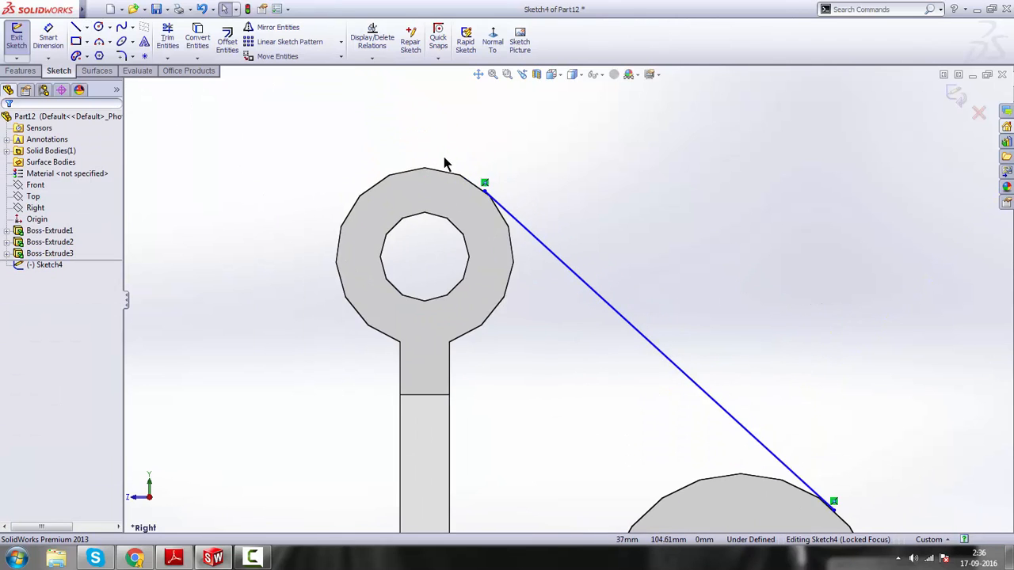
{"action": "left_click", "coordinate": [516, 219]}
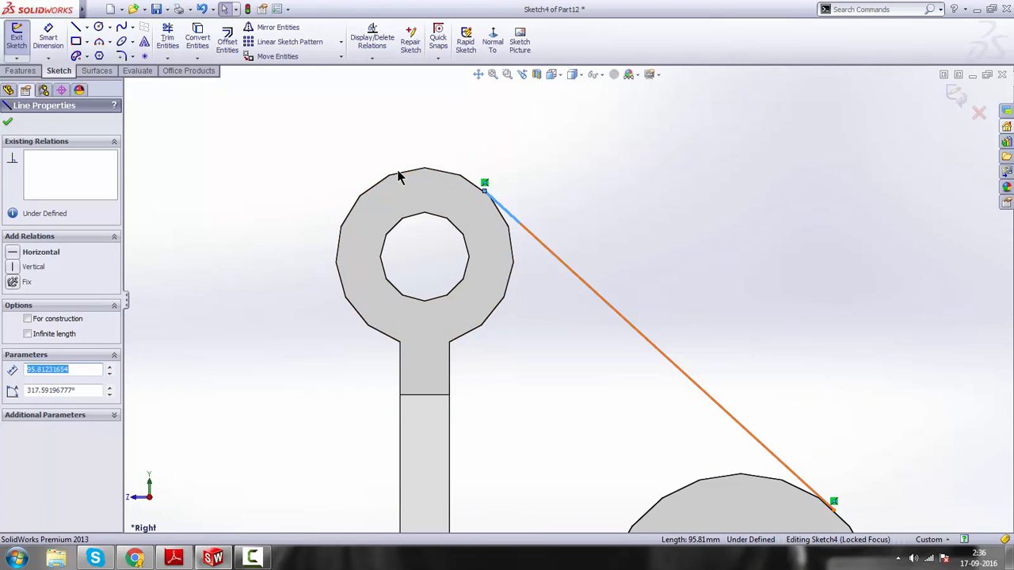
{"action": "left_click", "coordinate": [446, 172], "text": "ctrl"}
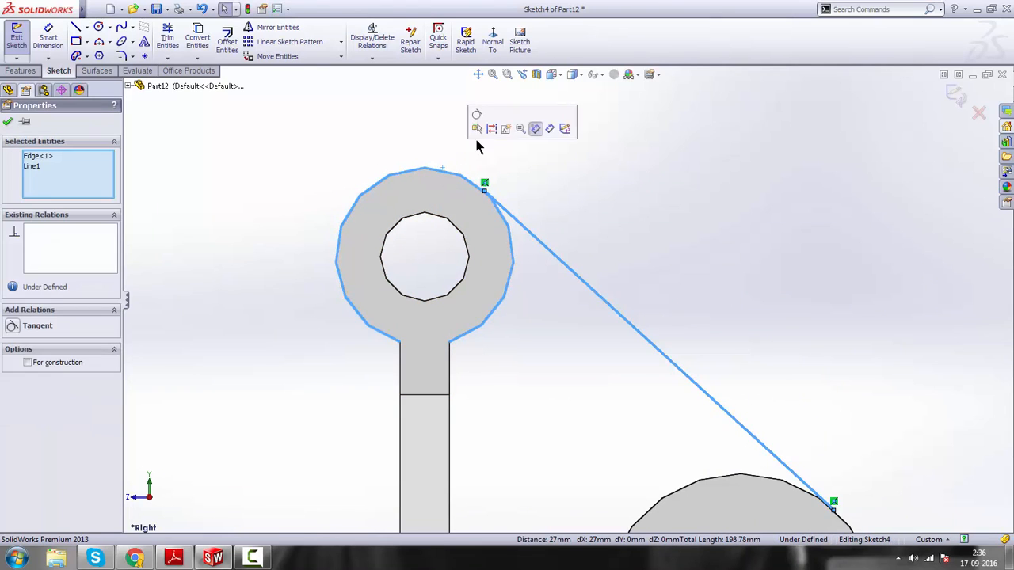
{"action": "left_click", "coordinate": [476, 116]}
{"action": "left_click", "coordinate": [766, 329]}
{"action": "key", "text": "f"}
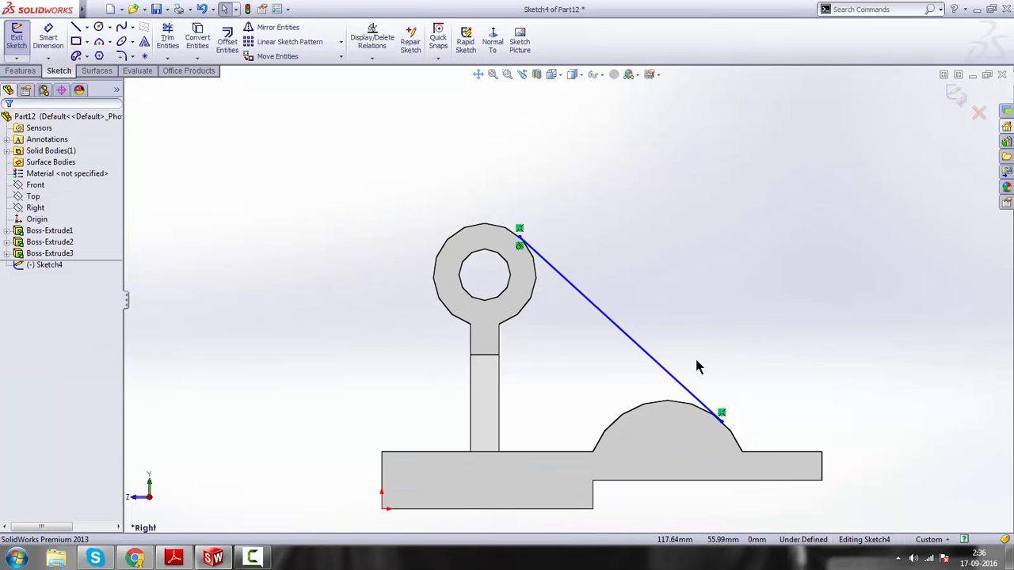
- Make the long slanted line tangent to the arc of the base's half-round hump
{"action": "left_click", "coordinate": [672, 371]}
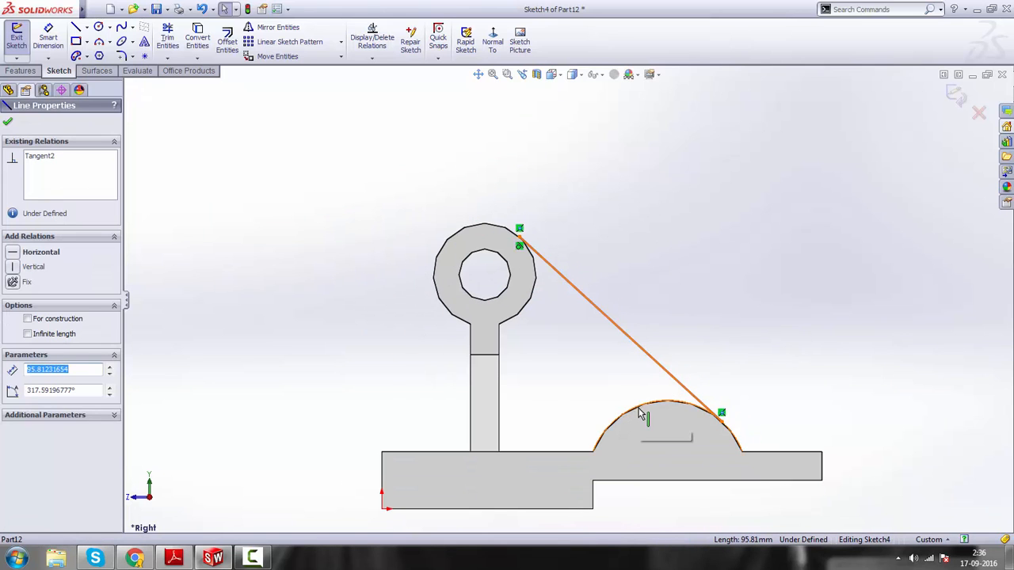
{"action": "left_click", "coordinate": [643, 412], "text": "ctrl"}
{"action": "left_click", "coordinate": [675, 366]}
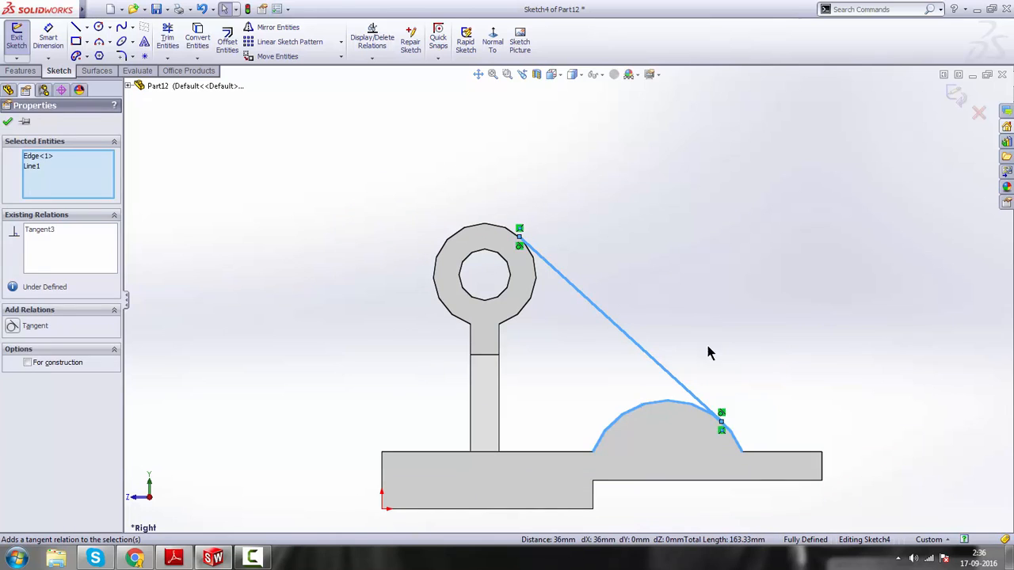
{"action": "left_click", "coordinate": [711, 349]}
{"action": "scroll", "coordinate": [737, 349], "scroll_direction": "down", "scroll_amount": 1}
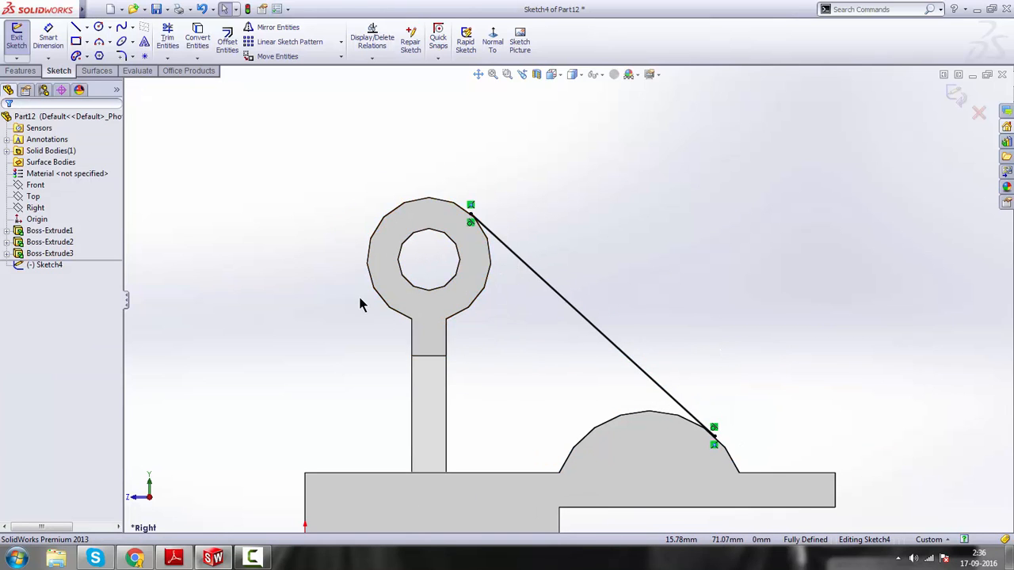
{"action": "scroll", "coordinate": [359, 302], "scroll_direction": "down", "scroll_amount": 1}
{"action": "scroll", "coordinate": [399, 316], "scroll_direction": "up", "scroll_amount": 2}
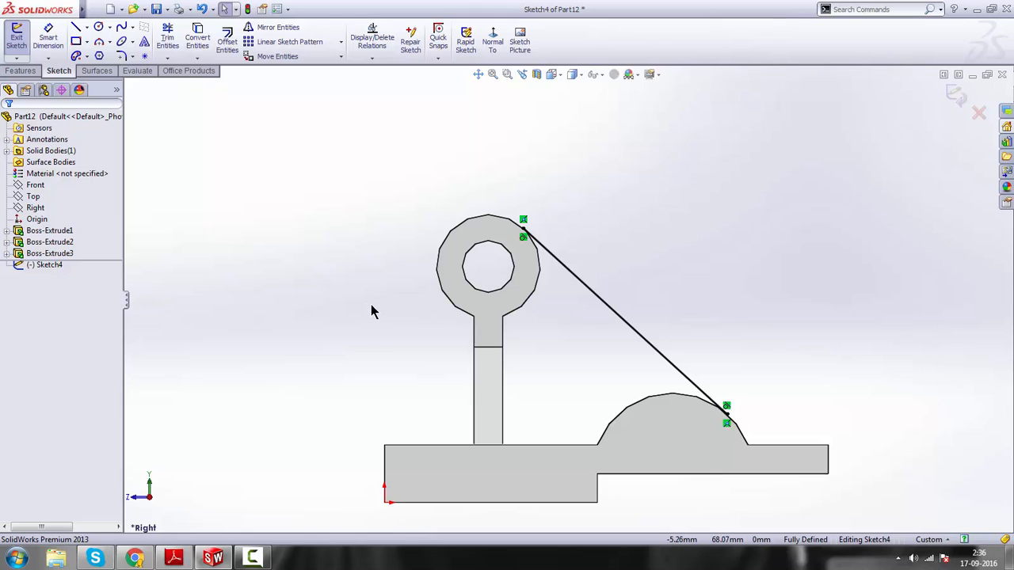
- Sketch a line about 71 mm long from the boss's outer circle to the upper outer corner of the base's thick block
{"action": "left_click", "coordinate": [76, 27]}
{"action": "scroll", "coordinate": [342, 237], "scroll_direction": "down", "scroll_amount": 3}
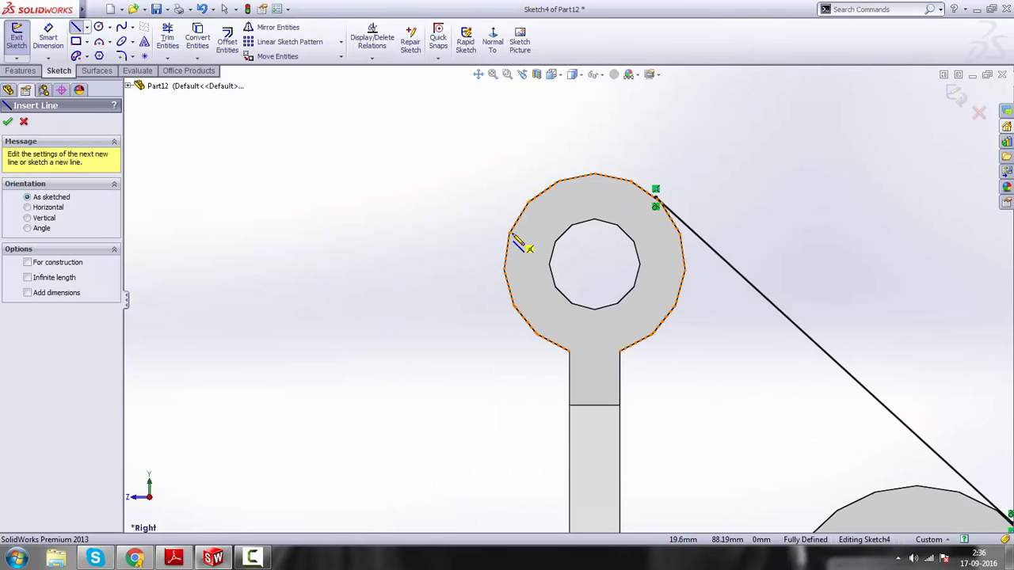
{"action": "scroll", "coordinate": [490, 274], "scroll_direction": "up", "scroll_amount": 2}
{"action": "left_click", "coordinate": [525, 252]}
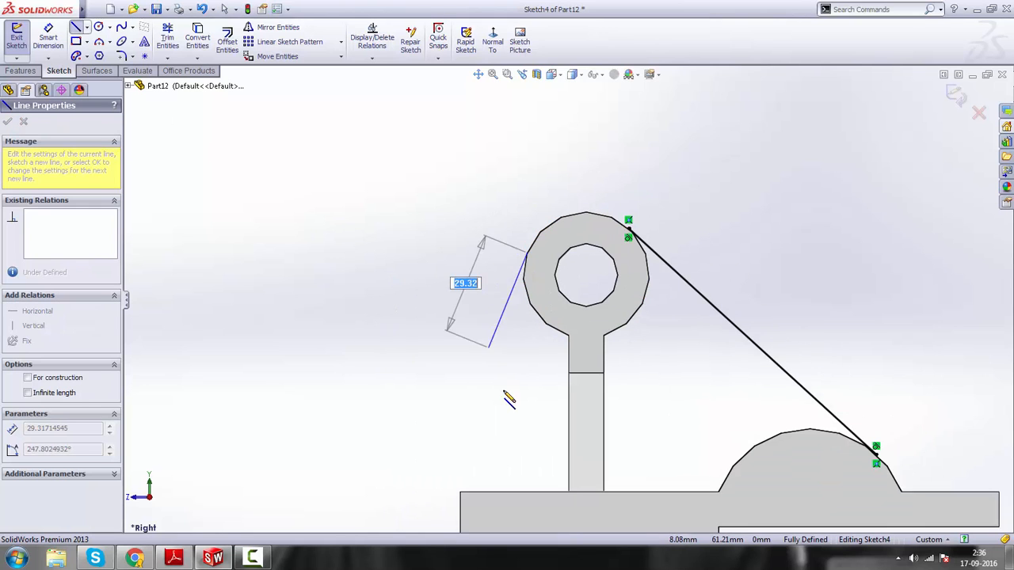
{"action": "left_click", "coordinate": [460, 493]}
{"action": "key", "text": "Escape"}
{"action": "left_click", "coordinate": [449, 353]}
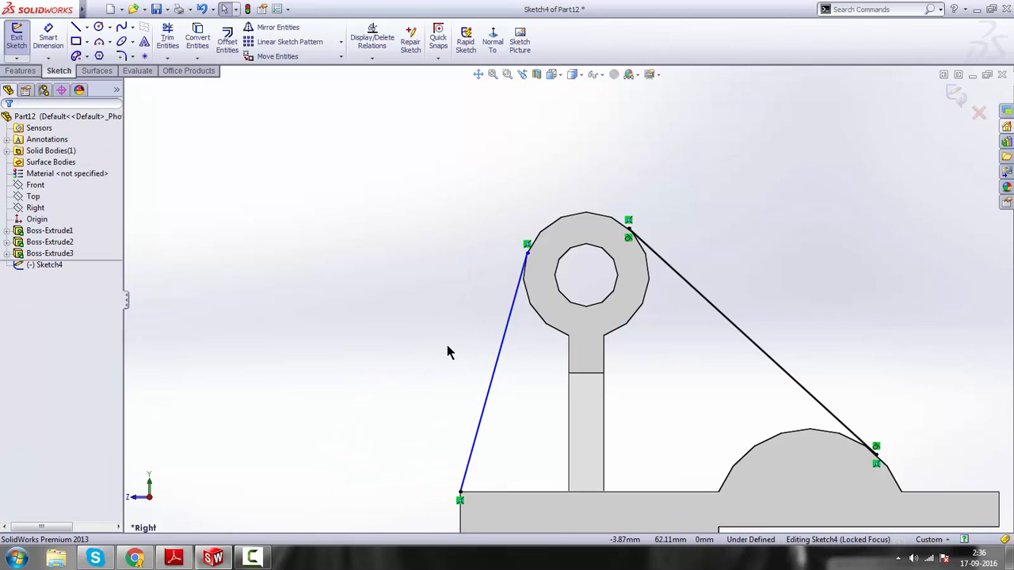
- Make the shorter slanted line tangent to the cylindrical boss's outer edge
{"action": "left_click", "coordinate": [503, 339]}
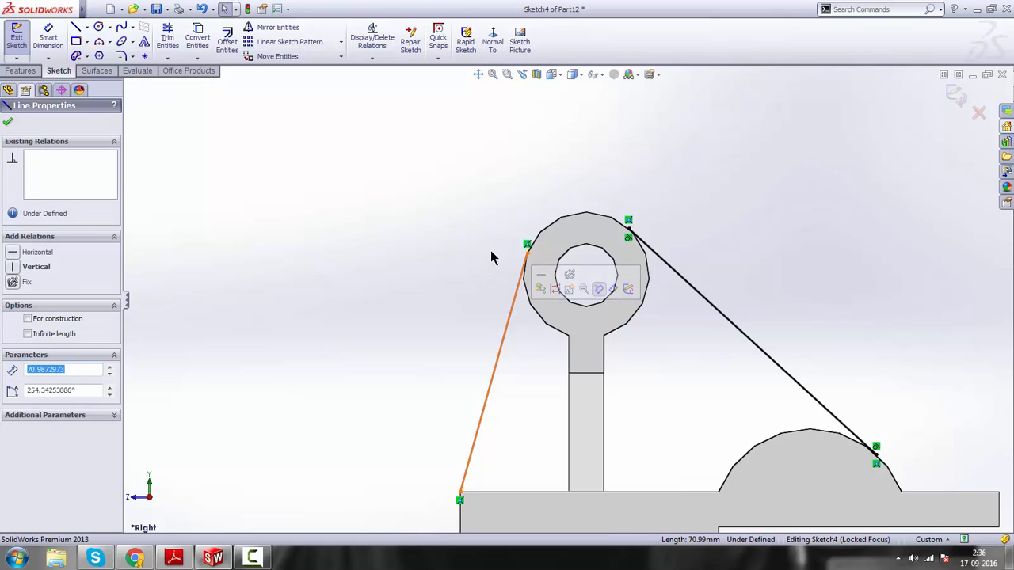
{"action": "left_click", "coordinate": [548, 229], "text": "ctrl"}
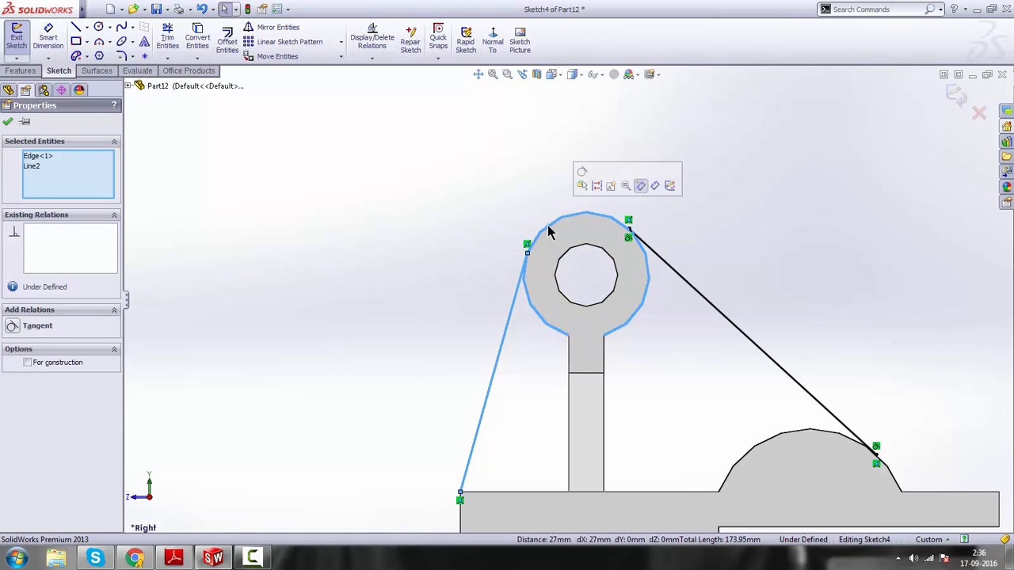
{"action": "left_click", "coordinate": [582, 173]}
{"action": "left_click", "coordinate": [489, 301]}
{"action": "scroll", "coordinate": [618, 405], "scroll_direction": "up", "scroll_amount": 2}
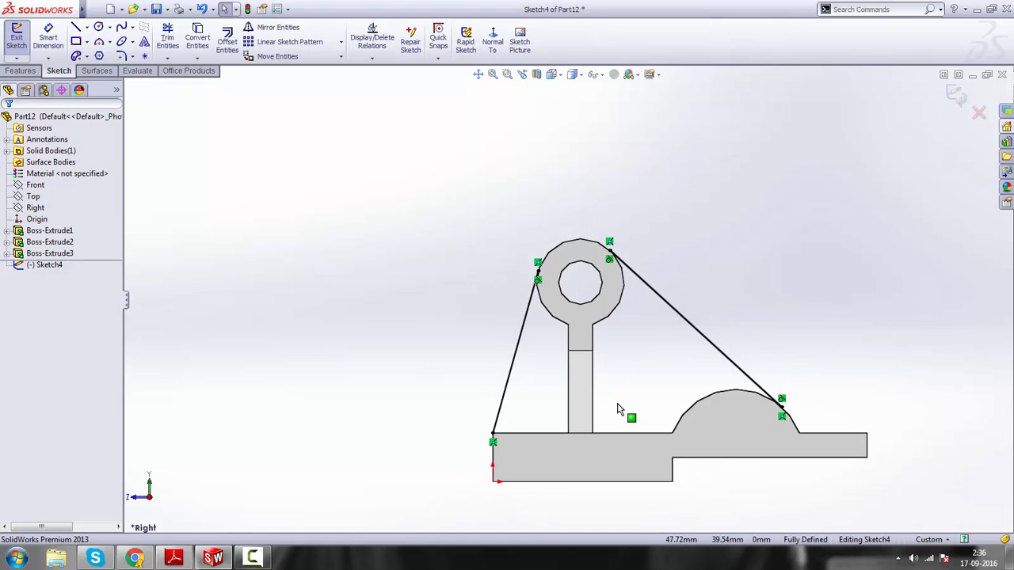
{"action": "scroll", "coordinate": [619, 410], "scroll_direction": "down", "scroll_amount": 2}
- Compare the two slanted sketch lines with the ribs in the PDF drawing, viewing them at an angle and face-on
{"action": "left_click", "coordinate": [174, 559]}
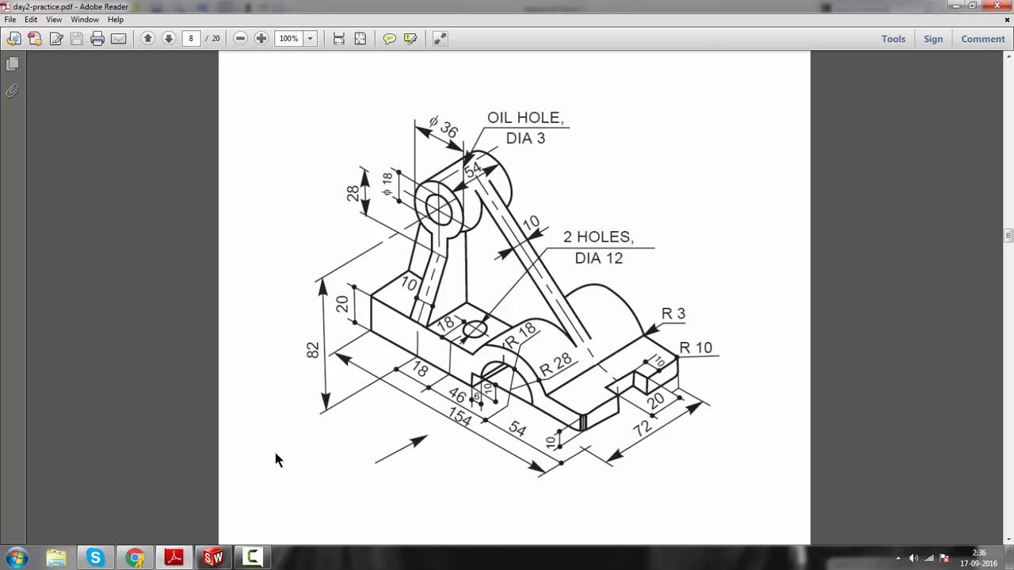
{"action": "left_click", "coordinate": [212, 558]}
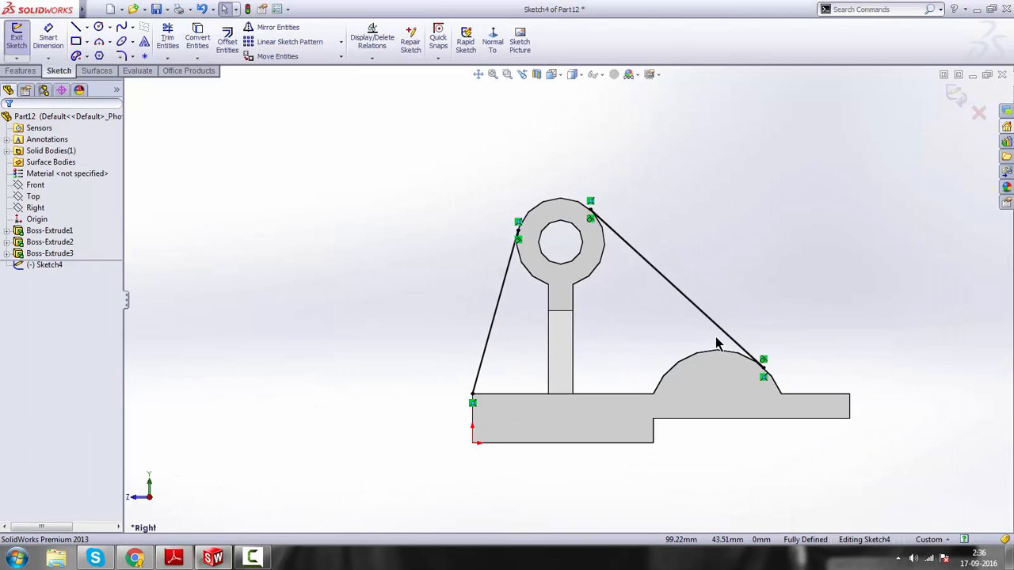
{"action": "mouse_move", "coordinate": [742, 309]}
{"action": "middle_mouse_down"}
{"action": "mouse_move", "coordinate": [676, 338]}
{"action": "mouse_move", "coordinate": [733, 333]}
{"action": "middle_mouse_up"}
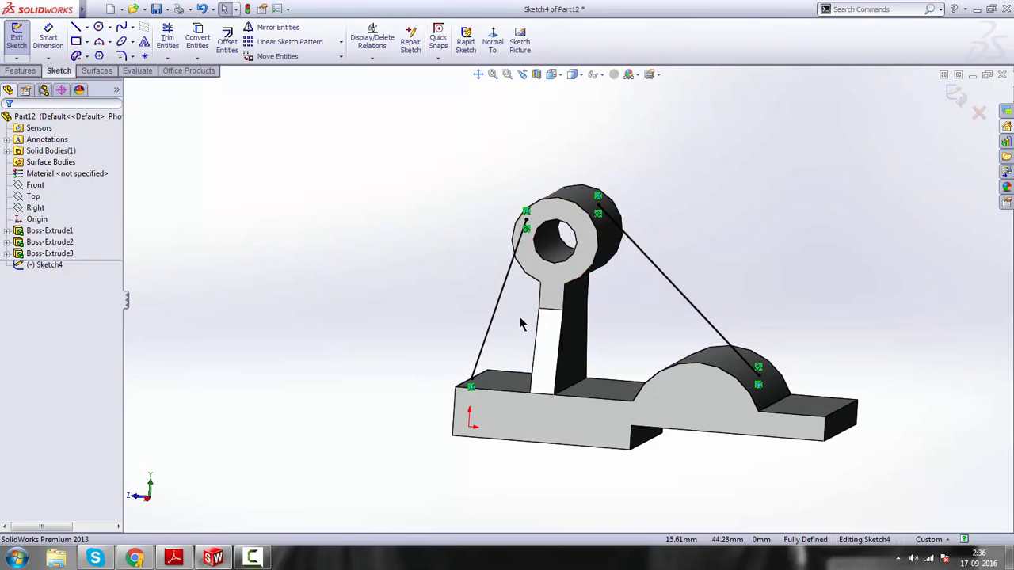
{"action": "left_click", "coordinate": [493, 41]}
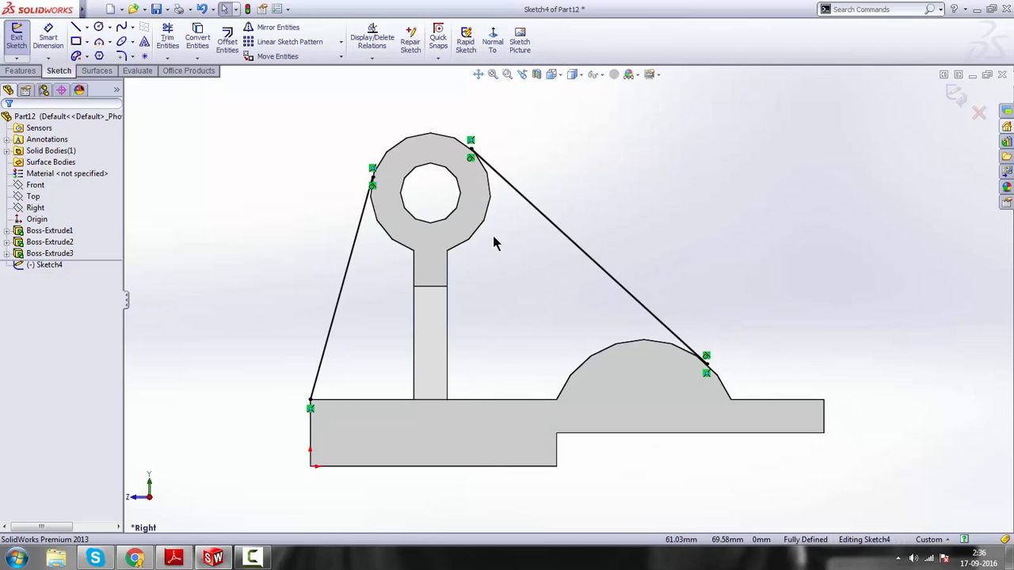
{"action": "scroll", "coordinate": [487, 240], "scroll_direction": "down", "scroll_amount": 2}
{"action": "key", "text": "f"}
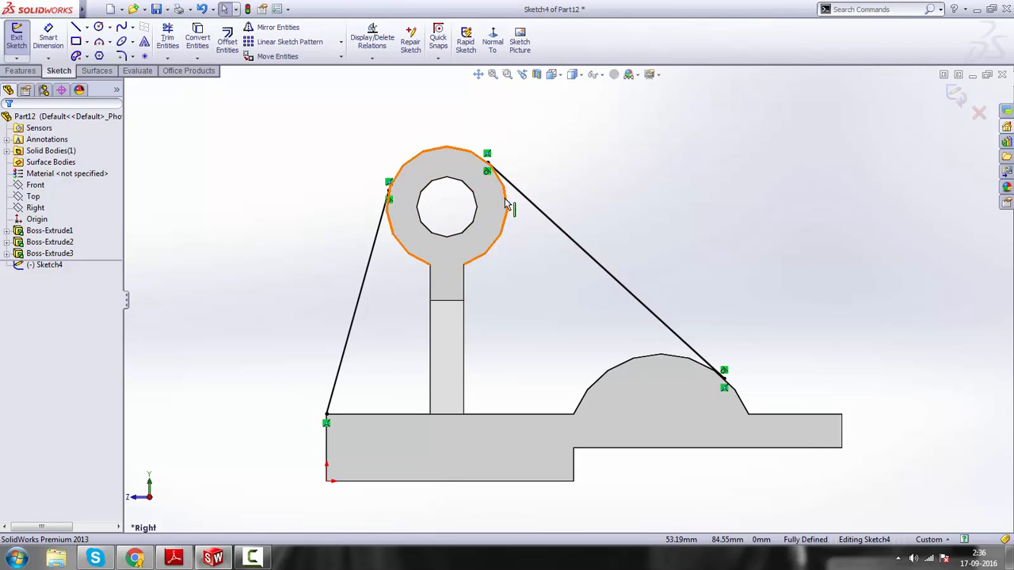
- Convert the cylindrical boss's outer circular edge into an arc in the rib sketch
{"action": "left_click", "coordinate": [488, 170]}
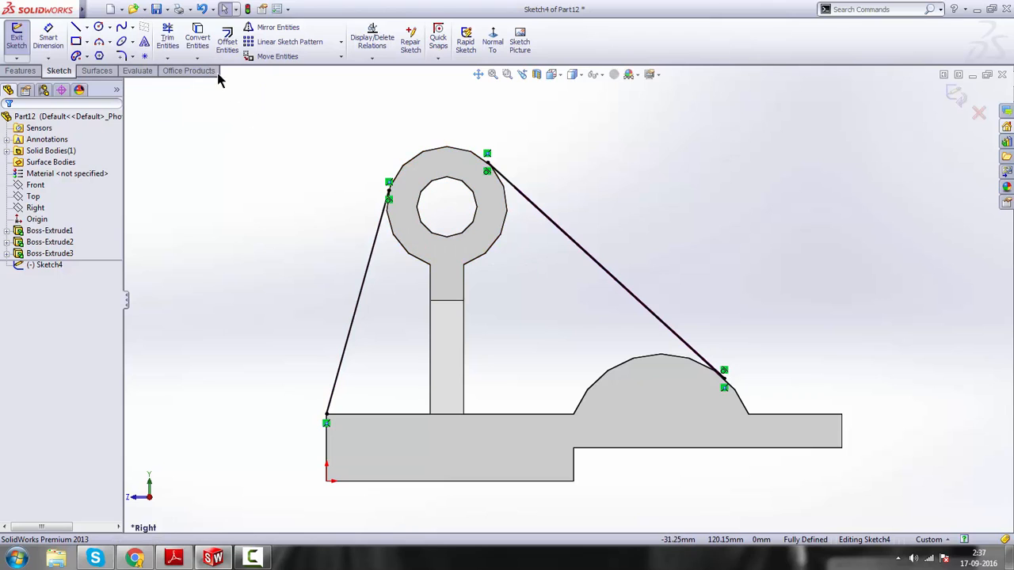
{"action": "left_click", "coordinate": [198, 40]}
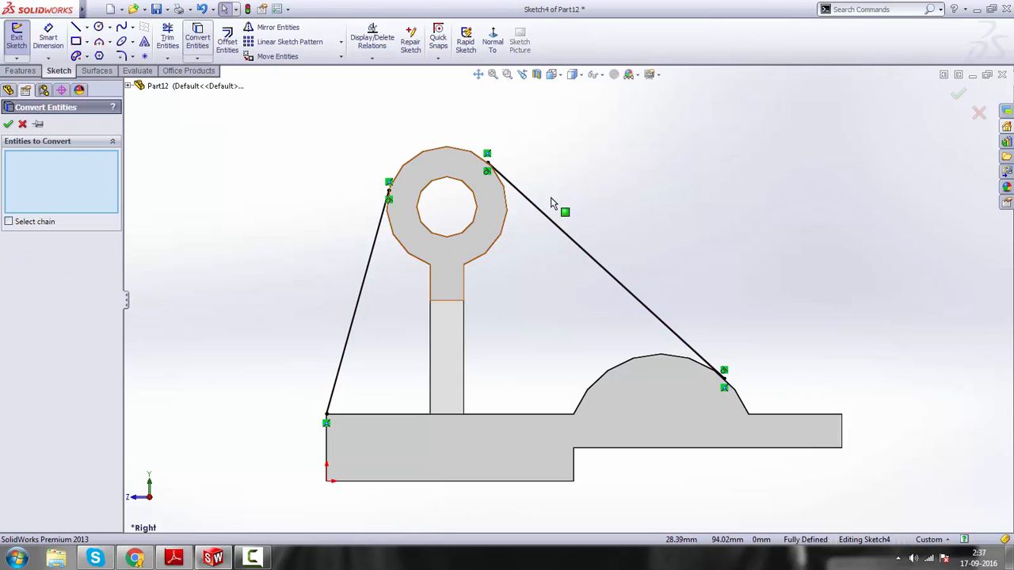
{"action": "left_click", "coordinate": [511, 222]}
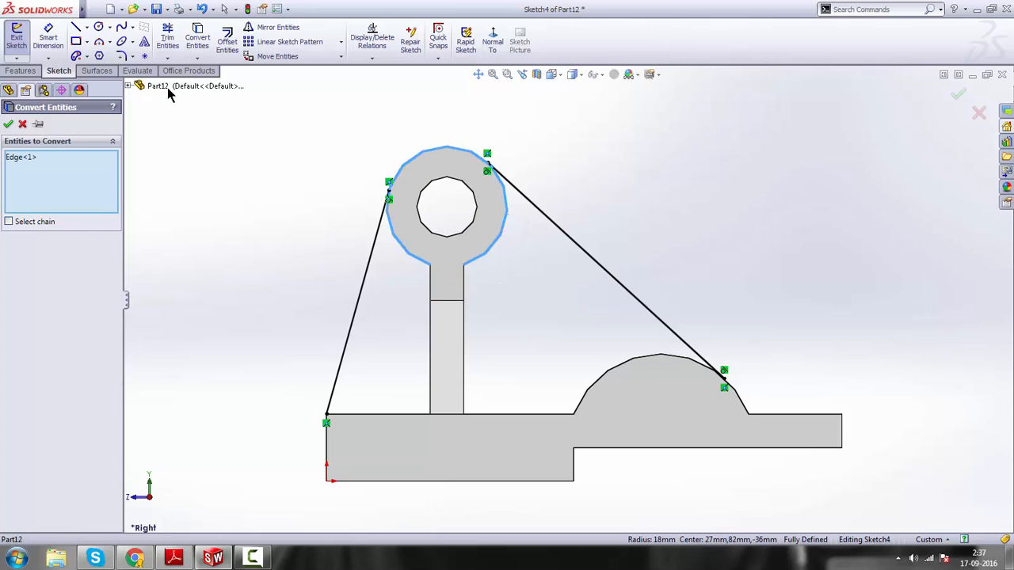
{"action": "left_click", "coordinate": [7, 124]}
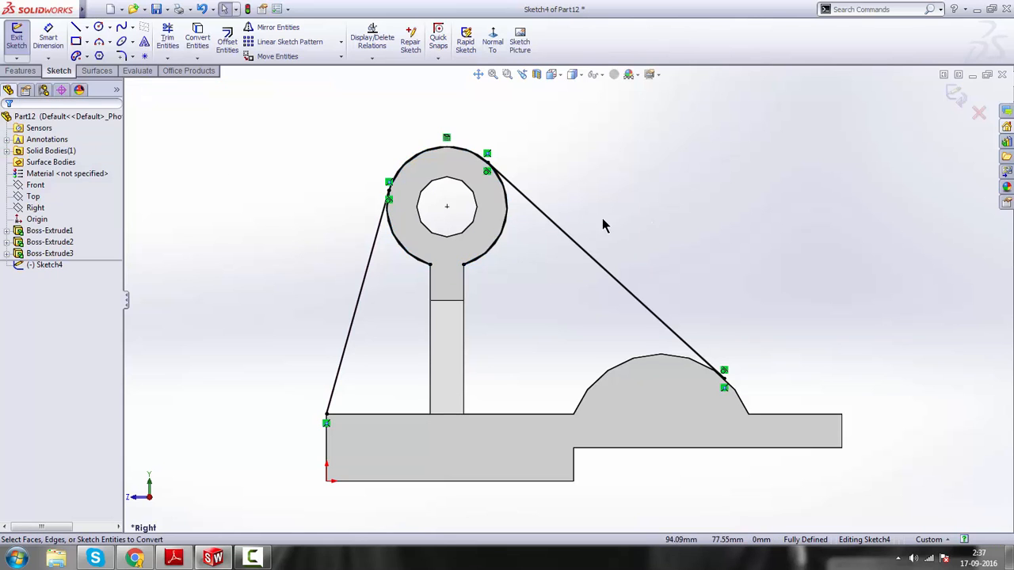
- Examine the converted boss arc and its open lower ends up close, at an angle and face-on
{"action": "scroll", "coordinate": [460, 185], "scroll_direction": "down", "scroll_amount": 2}
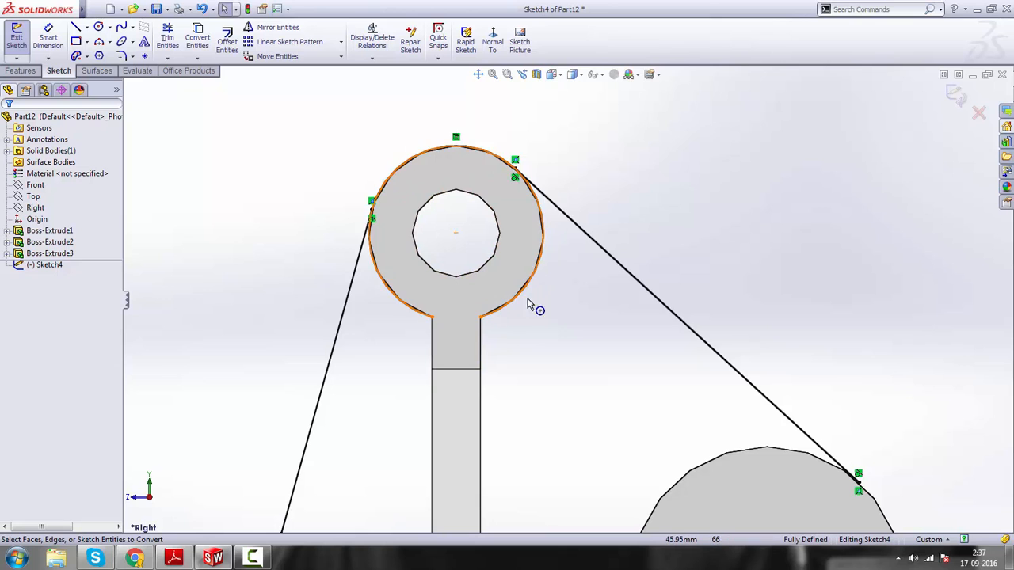
{"action": "scroll", "coordinate": [567, 301], "scroll_direction": "up", "scroll_amount": 2}
{"action": "scroll", "coordinate": [542, 290], "scroll_direction": "down", "scroll_amount": 2}
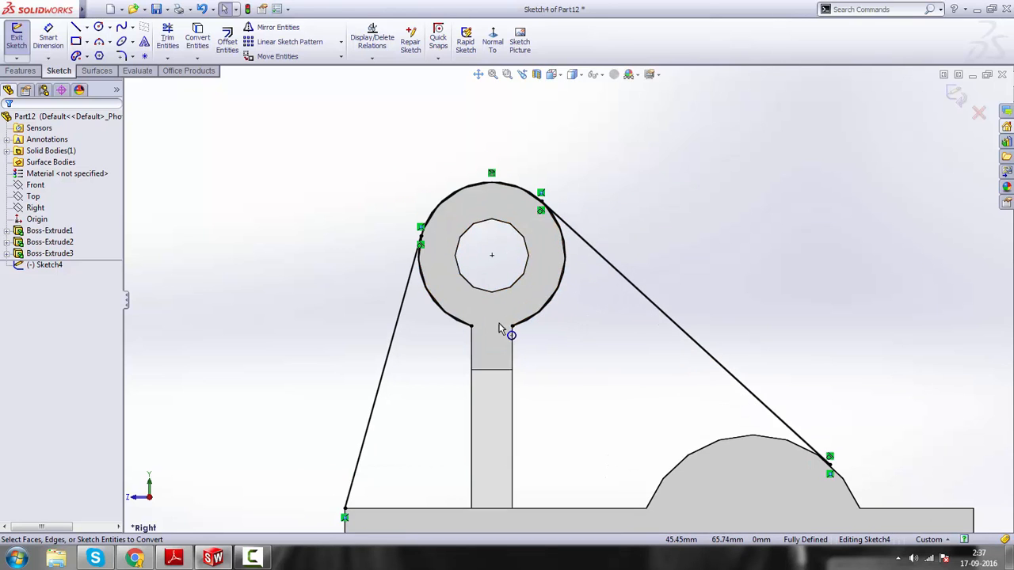
{"action": "scroll", "coordinate": [546, 354], "scroll_direction": "up", "scroll_amount": 3}
{"action": "scroll", "coordinate": [574, 352], "scroll_direction": "down", "scroll_amount": 1}
{"action": "mouse_move", "coordinate": [598, 316]}
{"action": "middle_mouse_down"}
{"action": "mouse_move", "coordinate": [518, 330]}
{"action": "mouse_move", "coordinate": [519, 341]}
{"action": "middle_mouse_up"}
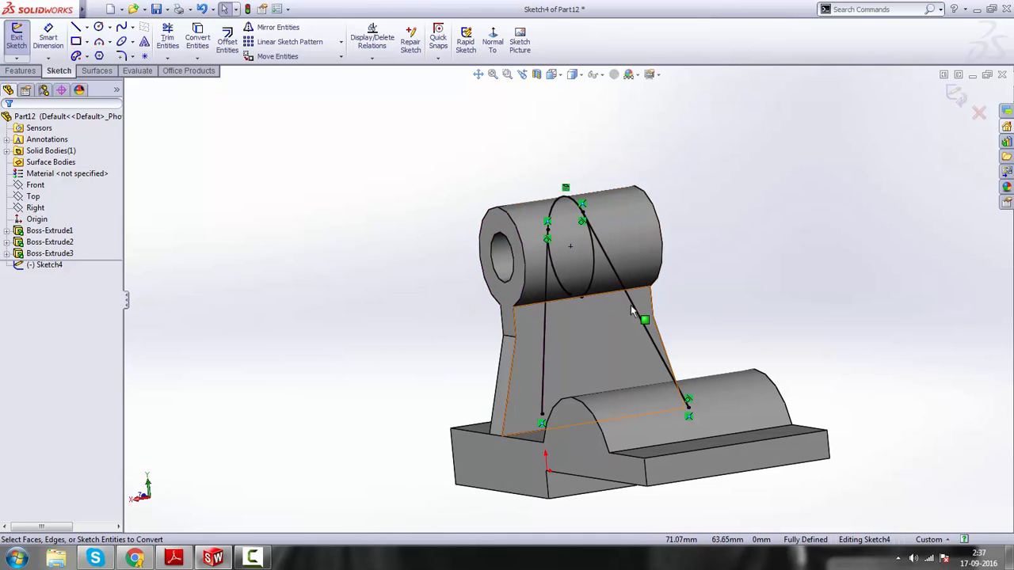
{"action": "left_click", "coordinate": [492, 57]}
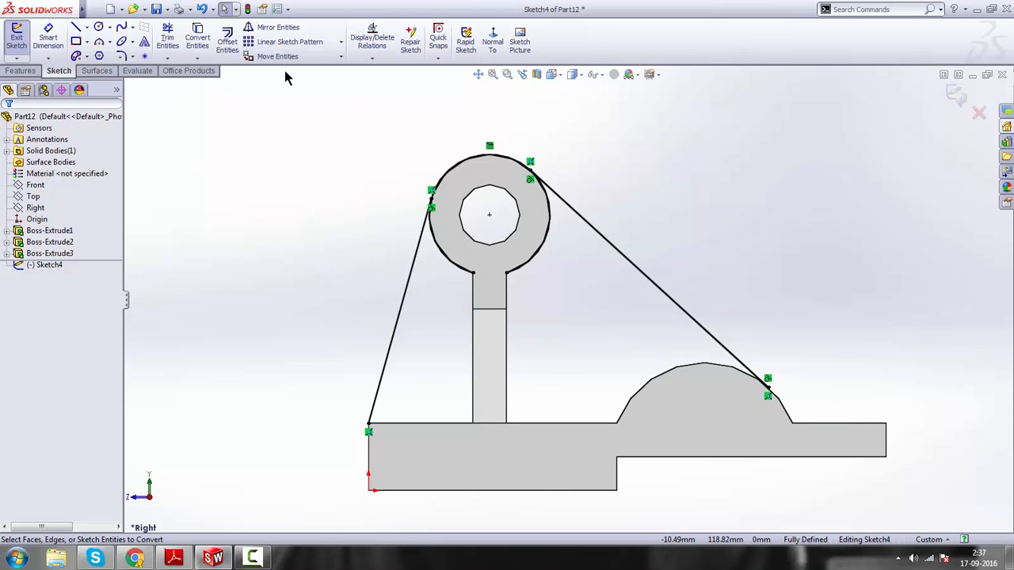
- Convert both sides' vertical web edges, the thick block's upper edges beside the web, and the hump's arc into sketch entities
{"action": "left_click", "coordinate": [198, 38]}
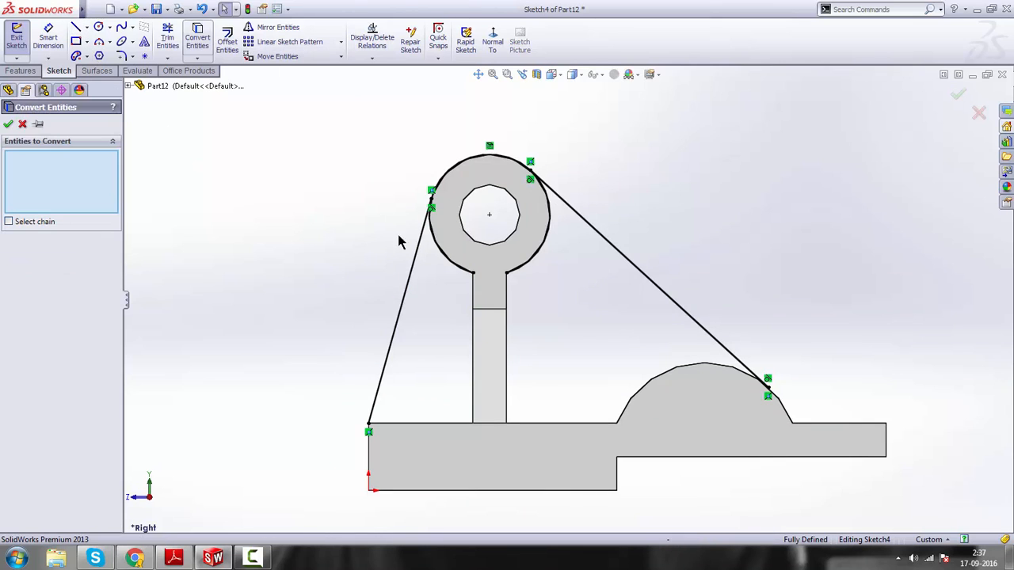
{"action": "left_click", "coordinate": [473, 291]}
{"action": "left_click", "coordinate": [473, 366]}
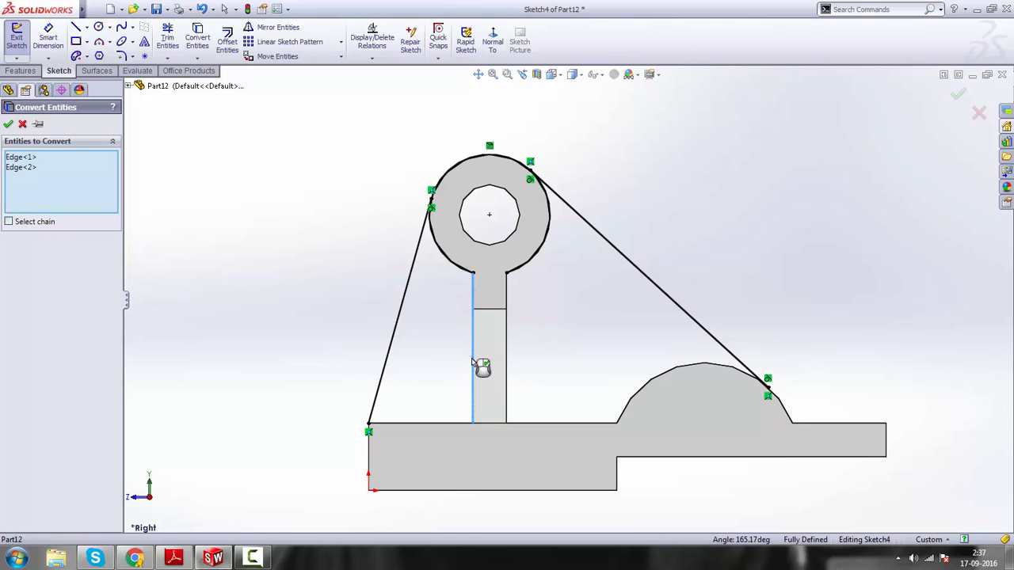
{"action": "left_click", "coordinate": [506, 293]}
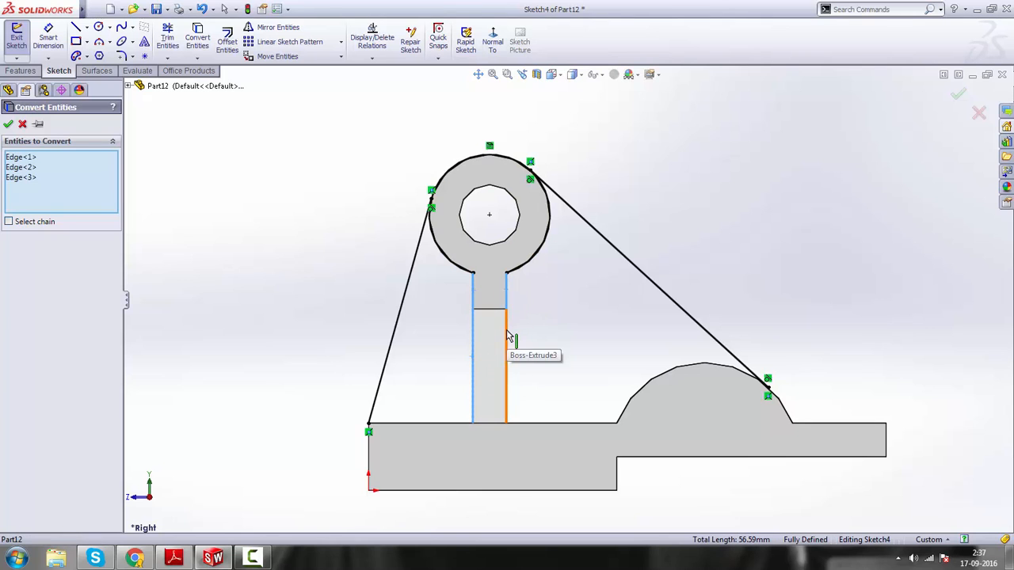
{"action": "left_click", "coordinate": [507, 335]}
{"action": "left_click", "coordinate": [543, 423]}
{"action": "left_click", "coordinate": [444, 425]}
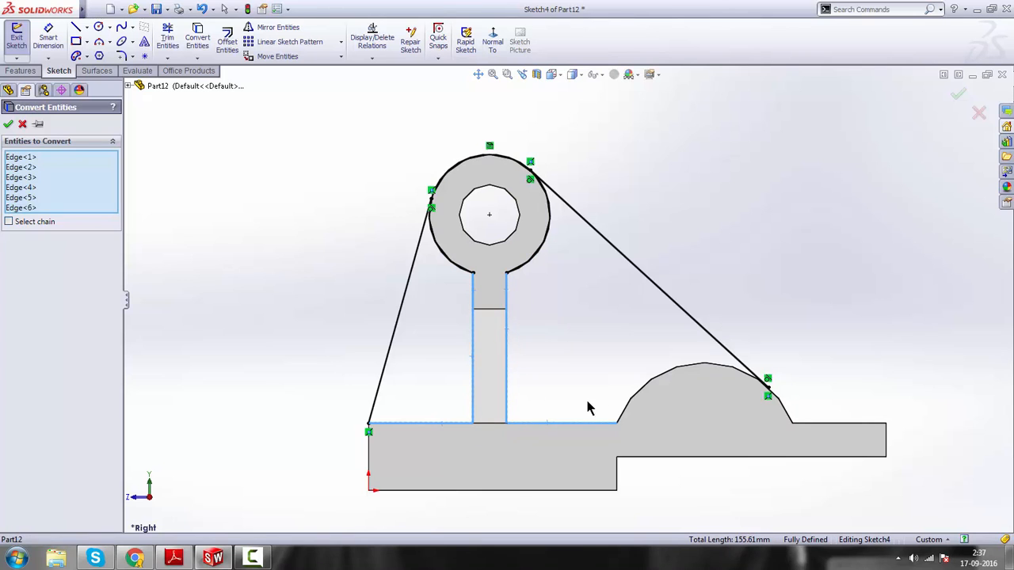
{"action": "left_click", "coordinate": [656, 380]}
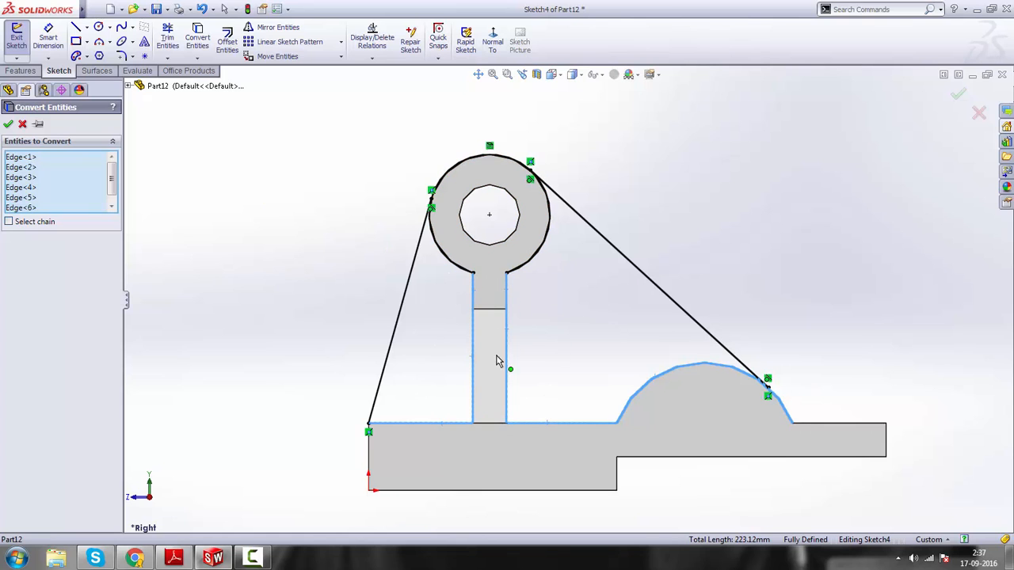
{"action": "left_click", "coordinate": [8, 124]}
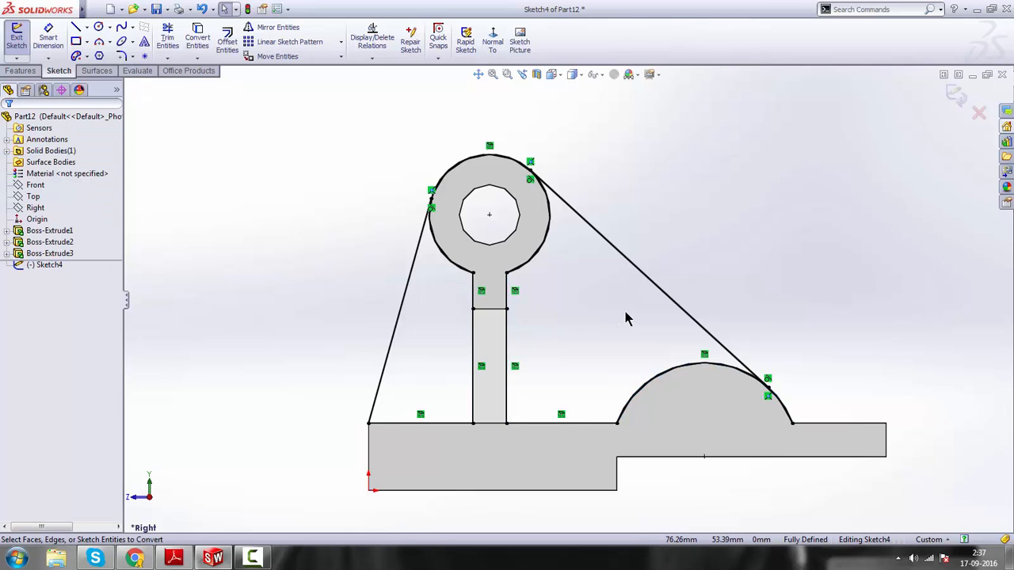
- Trim away the converted hump arc's portion beyond the long slanted line's tangent point
{"action": "mouse_move", "coordinate": [626, 319]}
{"action": "middle_mouse_down"}
{"action": "mouse_move", "coordinate": [570, 332]}
{"action": "mouse_move", "coordinate": [547, 352]}
{"action": "middle_mouse_up"}
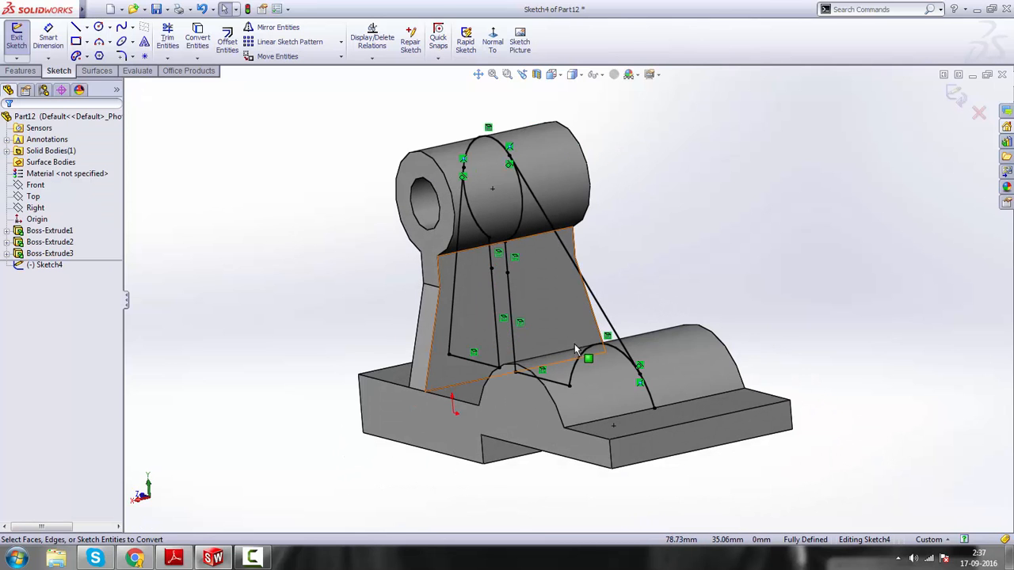
{"action": "scroll", "coordinate": [586, 350], "scroll_direction": "up", "scroll_amount": 2}
{"action": "scroll", "coordinate": [632, 356], "scroll_direction": "down", "scroll_amount": 4}
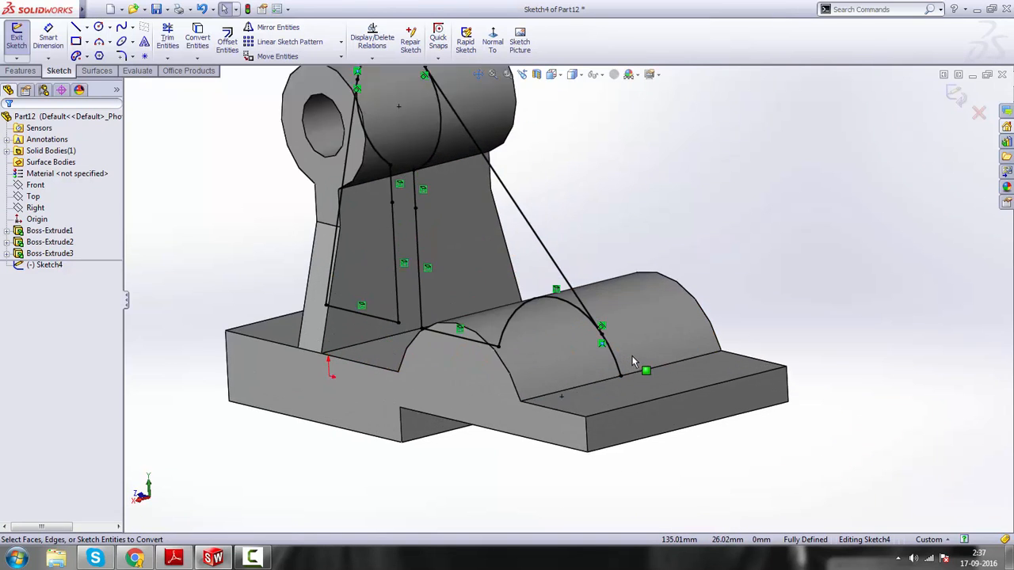
{"action": "scroll", "coordinate": [633, 356], "scroll_direction": "down", "scroll_amount": 1}
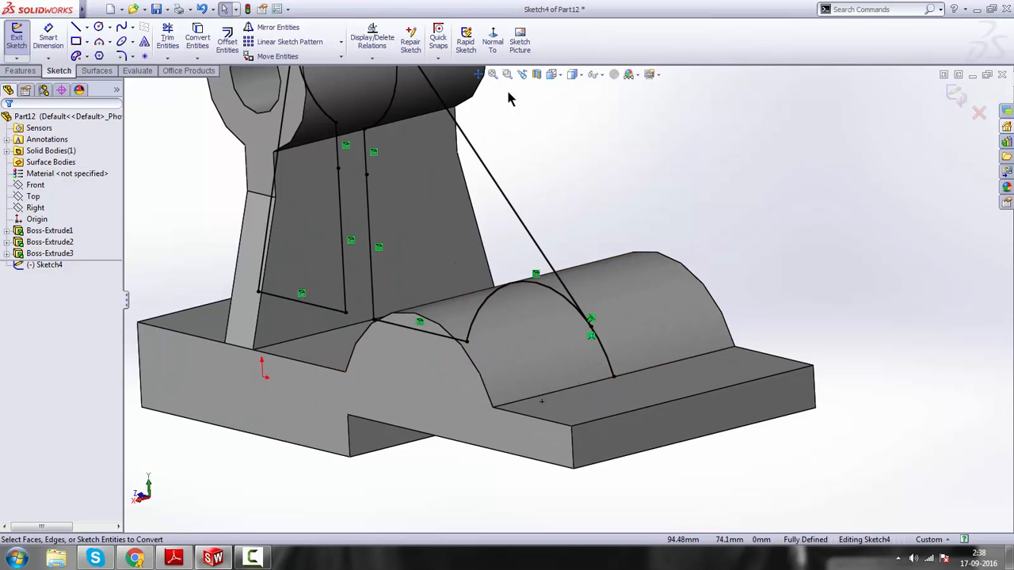
{"action": "left_click", "coordinate": [493, 41]}
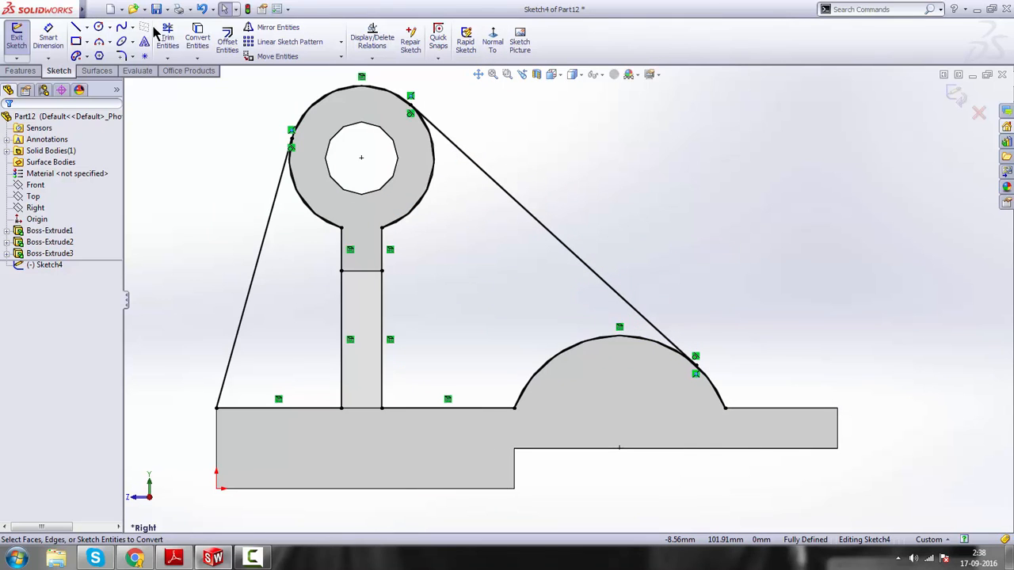
{"action": "left_click", "coordinate": [166, 37]}
{"action": "scroll", "coordinate": [765, 447], "scroll_direction": "down", "scroll_amount": 2}
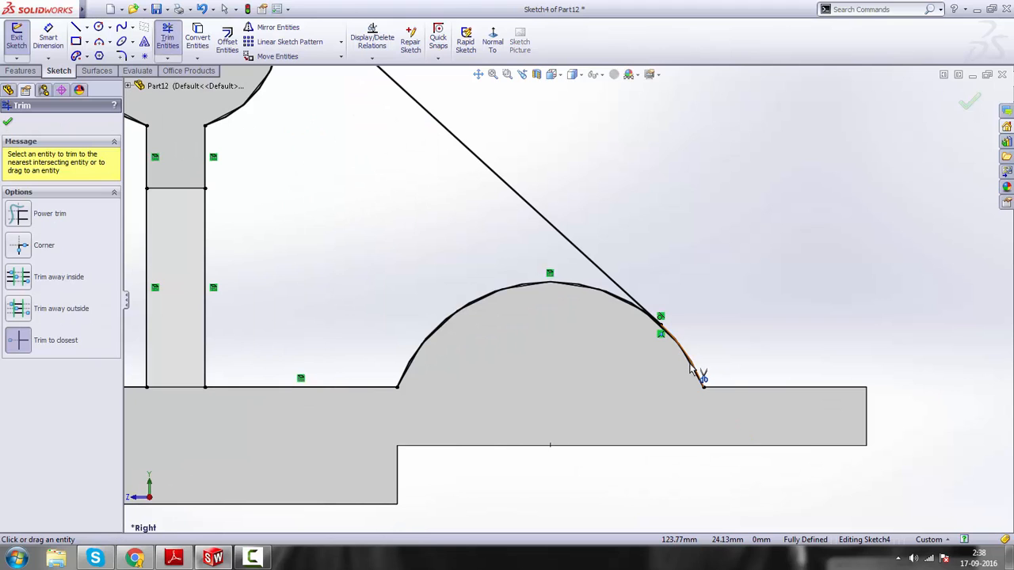
{"action": "scroll", "coordinate": [441, 272], "scroll_direction": "up", "scroll_amount": 6}
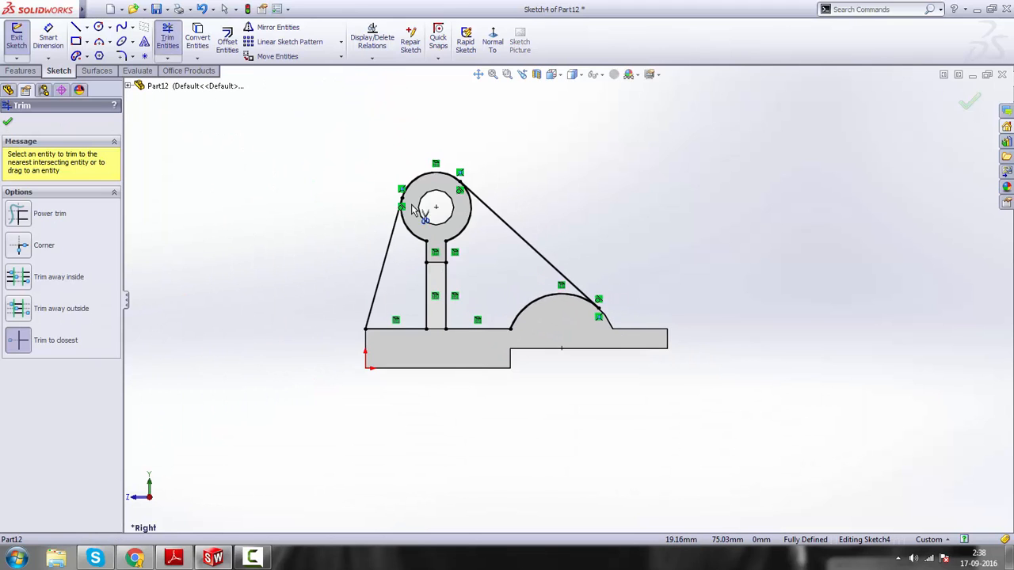
- Trim away the upper part of the boss arc between the two slanted lines' tangent points
{"action": "scroll", "coordinate": [456, 205], "scroll_direction": "down", "scroll_amount": 4}
{"action": "scroll", "coordinate": [454, 202], "scroll_direction": "down", "scroll_amount": 2}
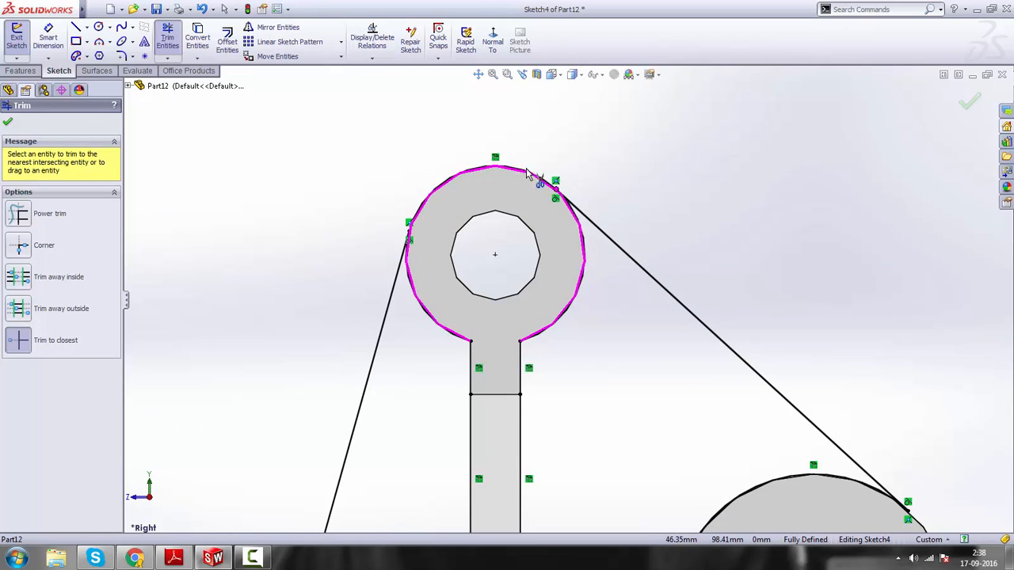
{"action": "scroll", "coordinate": [464, 200], "scroll_direction": "down", "scroll_amount": 2}
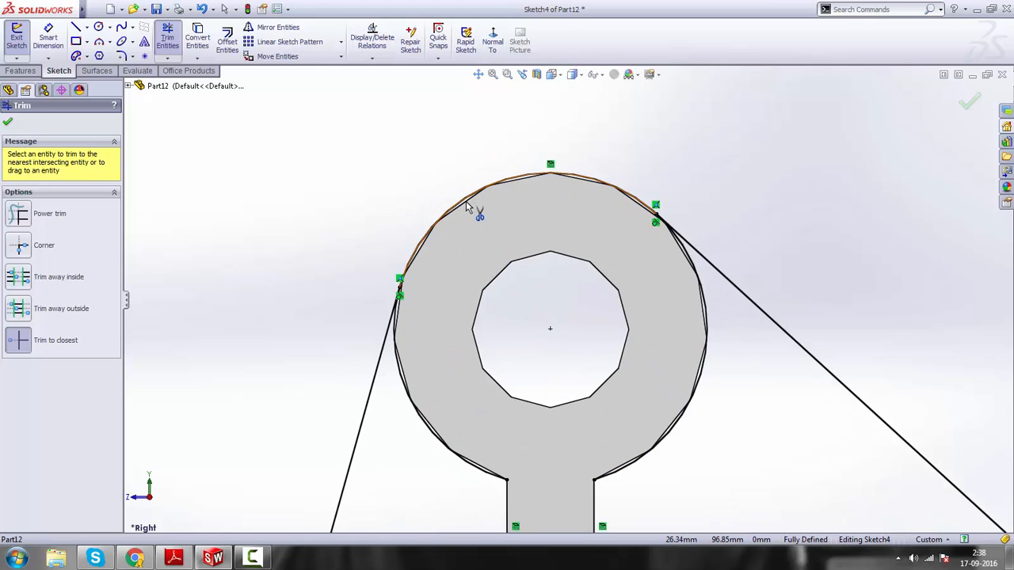
{"action": "scroll", "coordinate": [525, 283], "scroll_direction": "up", "scroll_amount": 6}
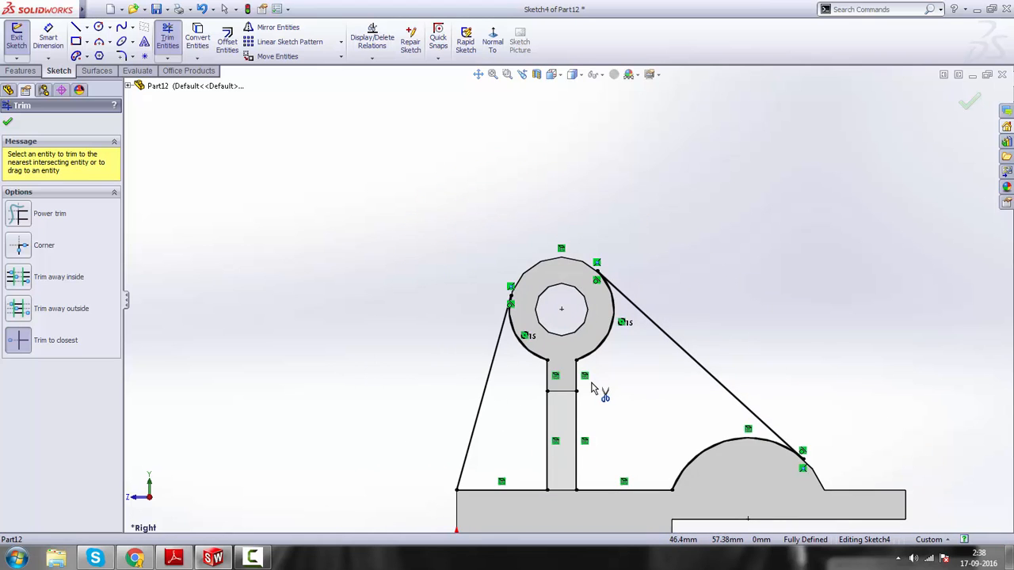
{"action": "scroll", "coordinate": [583, 402], "scroll_direction": "down", "scroll_amount": 3}
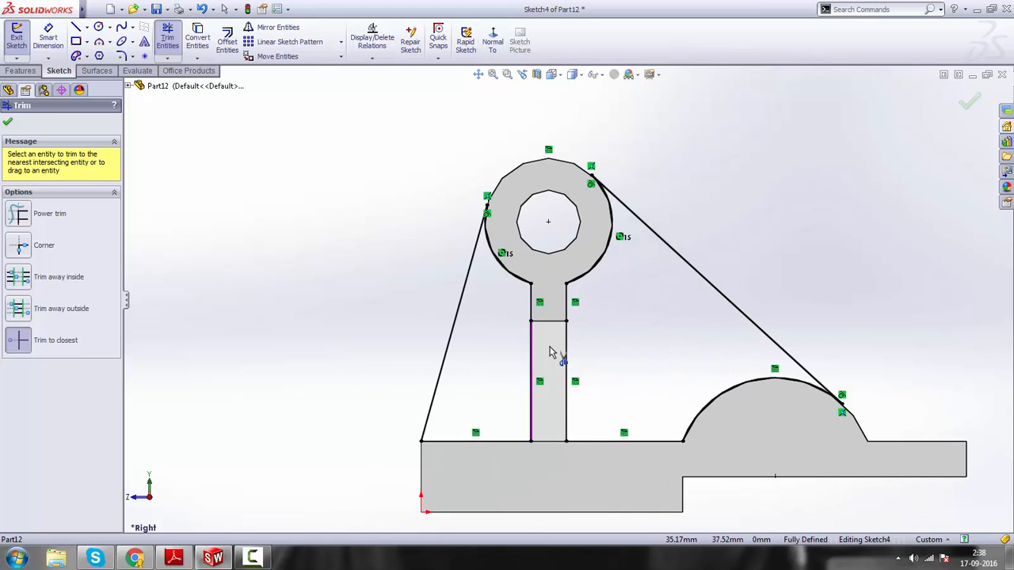
{"action": "left_click", "coordinate": [10, 124]}
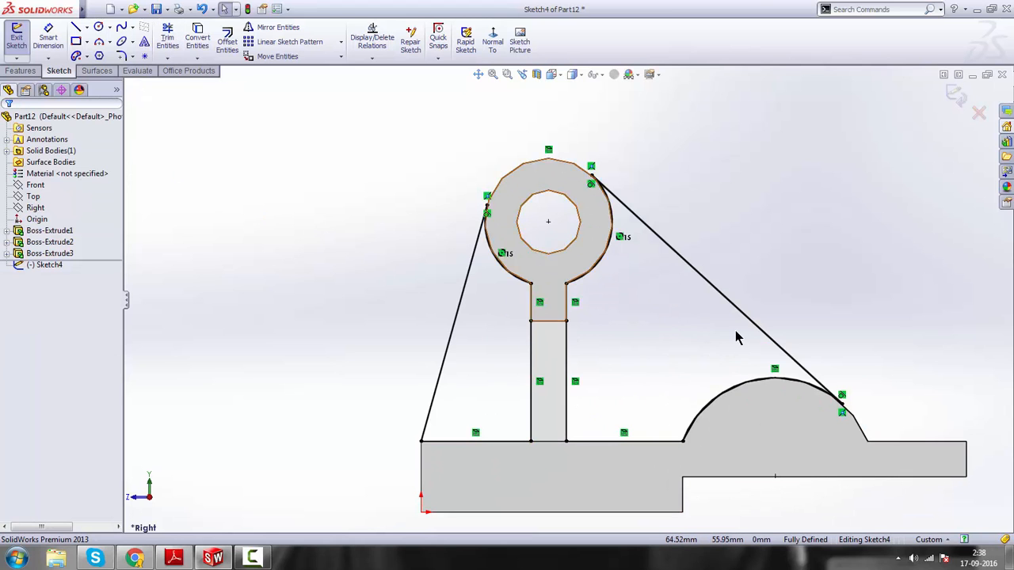
- Examine the trimmed rib profiles on either side of the web from several angles
{"action": "middle_click_drag", "start_coordinate": [736, 335], "coordinate": [706, 339]}
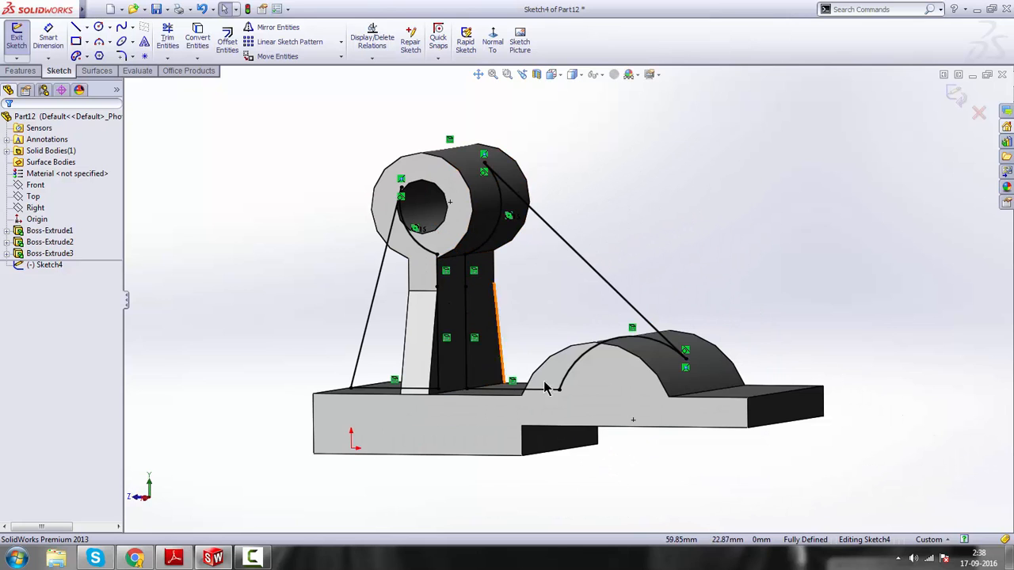
{"action": "scroll", "coordinate": [531, 287], "scroll_direction": "up", "scroll_amount": 2}
{"action": "middle_click_drag", "start_coordinate": [487, 304], "coordinate": [566, 307]}
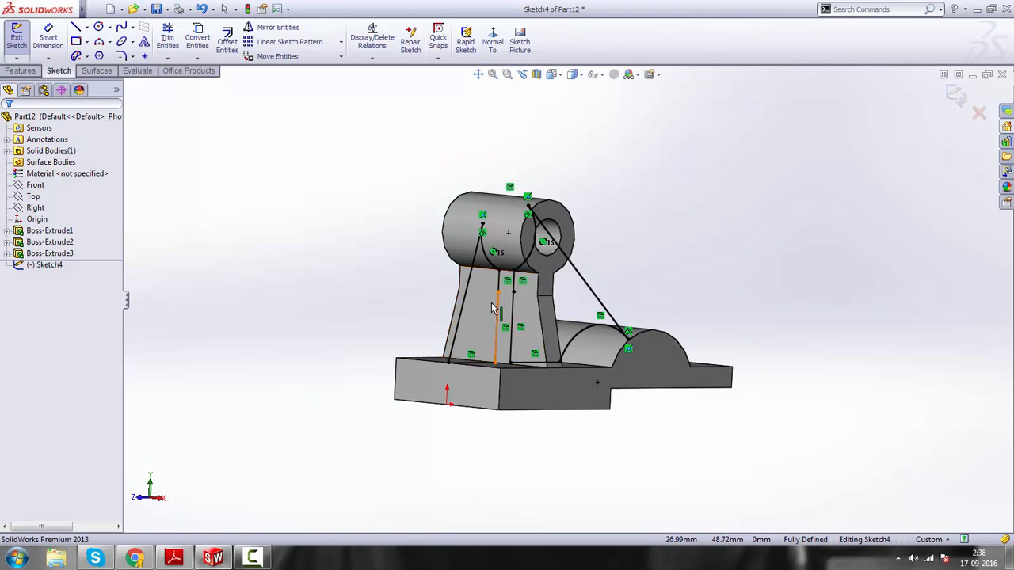
{"action": "scroll", "coordinate": [491, 305], "scroll_direction": "down", "scroll_amount": 2}
{"action": "mouse_move", "coordinate": [492, 313]}
{"action": "middle_mouse_down"}
{"action": "mouse_move", "coordinate": [444, 340]}
{"action": "mouse_move", "coordinate": [416, 306]}
{"action": "middle_mouse_up"}
{"action": "middle_click_drag", "start_coordinate": [594, 301], "coordinate": [546, 297]}
{"action": "mouse_move", "coordinate": [611, 288]}
{"action": "middle_mouse_down"}
{"action": "mouse_move", "coordinate": [591, 288]}
{"action": "mouse_move", "coordinate": [584, 301]}
{"action": "mouse_move", "coordinate": [596, 313]}
{"action": "mouse_move", "coordinate": [639, 299]}
{"action": "mouse_move", "coordinate": [611, 296]}
{"action": "mouse_move", "coordinate": [706, 261]}
{"action": "mouse_move", "coordinate": [697, 263]}
{"action": "middle_mouse_up"}
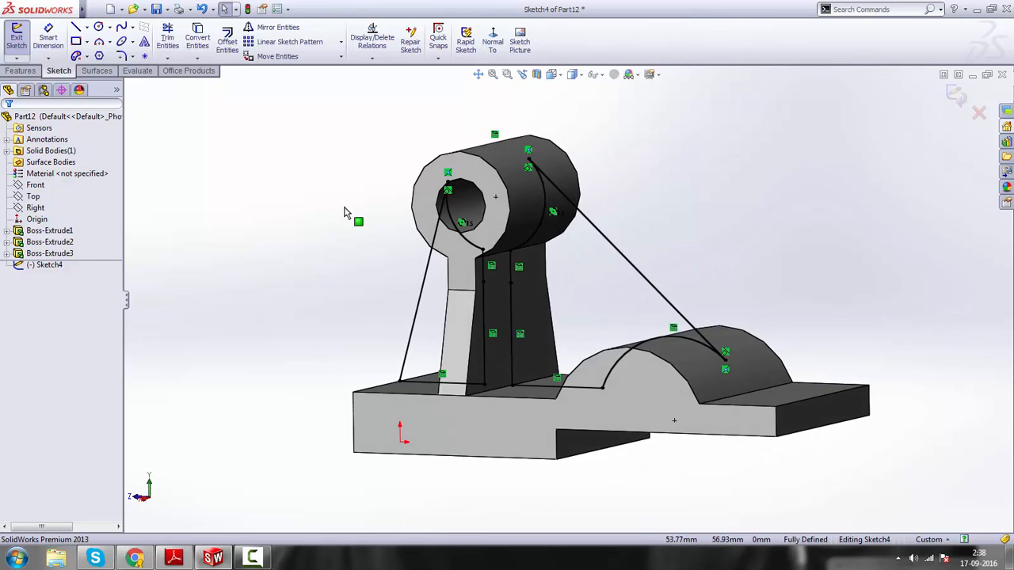
- Start a Boss-Extrude of the rib profiles, check the rib thickness in the PDF drawing, and set the first direction's blind depth to 5 mm
{"action": "left_click", "coordinate": [20, 71]}
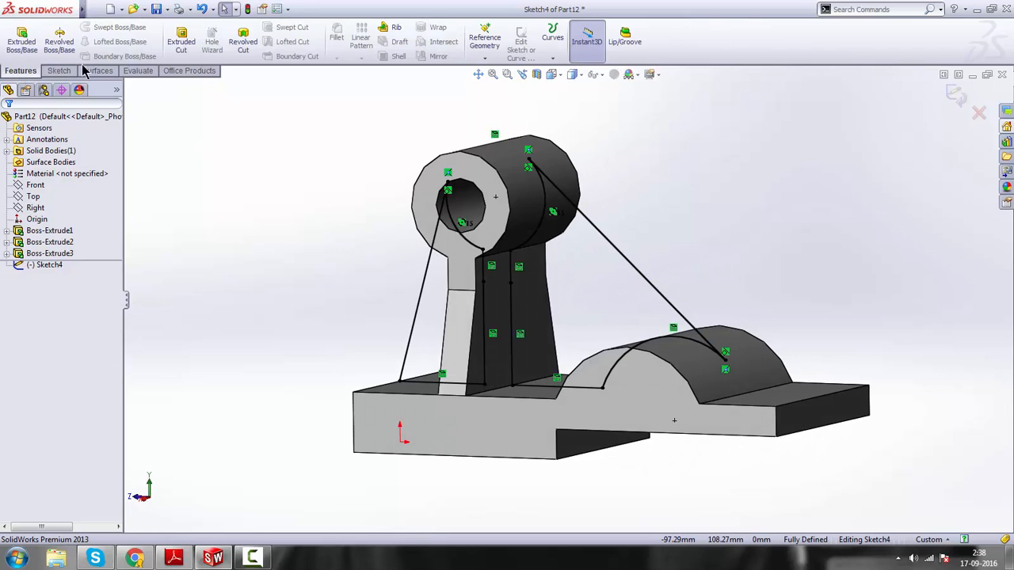
{"action": "left_click", "coordinate": [28, 48]}
{"action": "mouse_move", "coordinate": [702, 240]}
{"action": "middle_mouse_down"}
{"action": "mouse_move", "coordinate": [658, 251]}
{"action": "mouse_move", "coordinate": [622, 290]}
{"action": "mouse_move", "coordinate": [626, 309]}
{"action": "middle_mouse_up"}
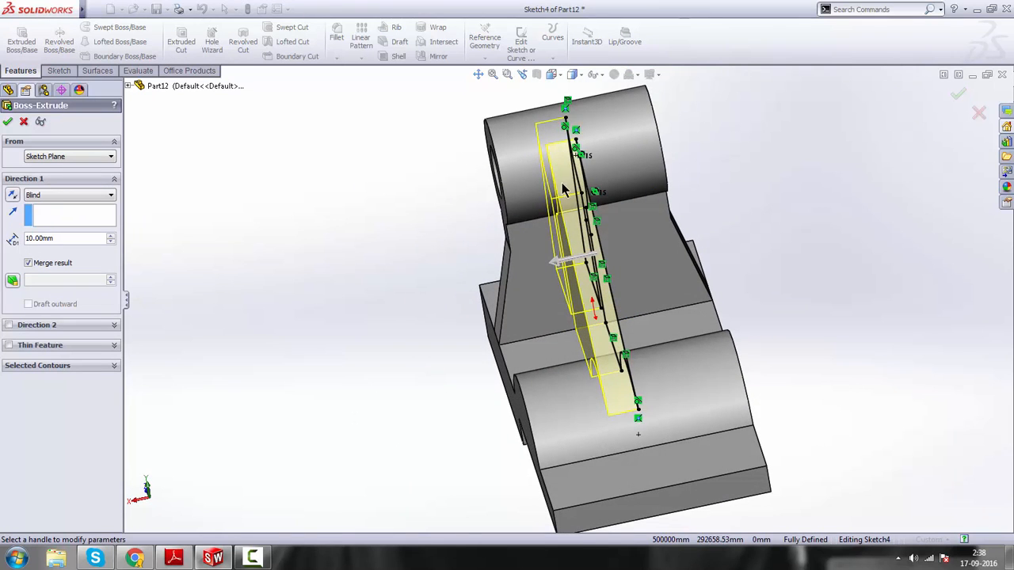
{"action": "scroll", "coordinate": [593, 223], "scroll_direction": "down", "scroll_amount": 2}
{"action": "scroll", "coordinate": [599, 241], "scroll_direction": "up", "scroll_amount": 3}
{"action": "scroll", "coordinate": [584, 271], "scroll_direction": "down", "scroll_amount": 2}
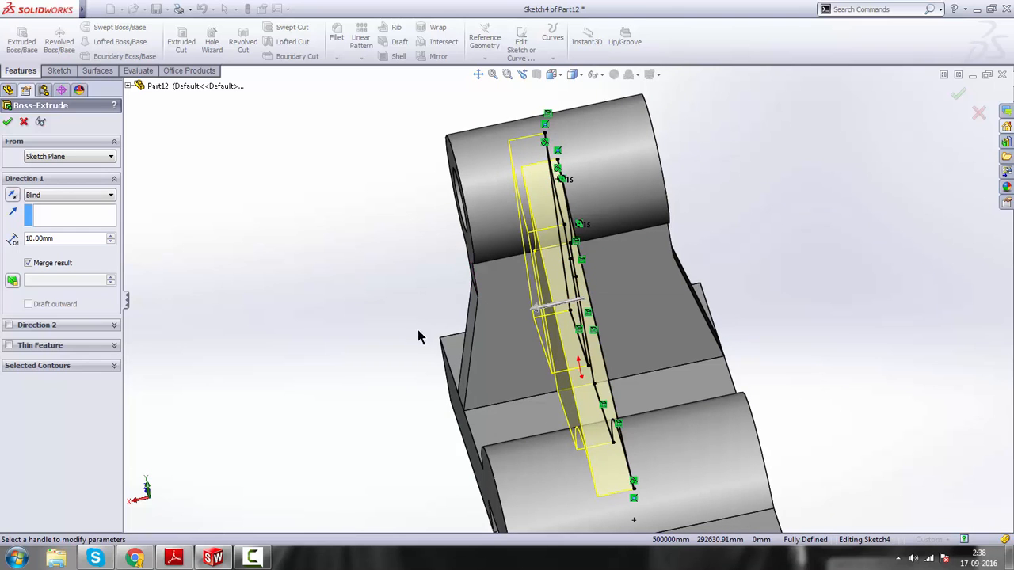
{"action": "left_click", "coordinate": [175, 557]}
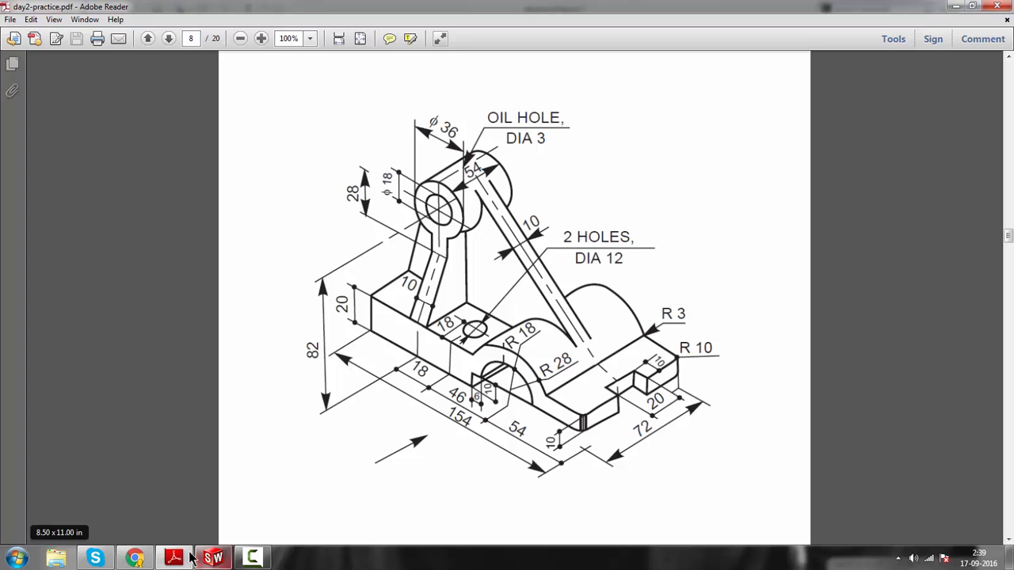
{"action": "left_click", "coordinate": [213, 558]}
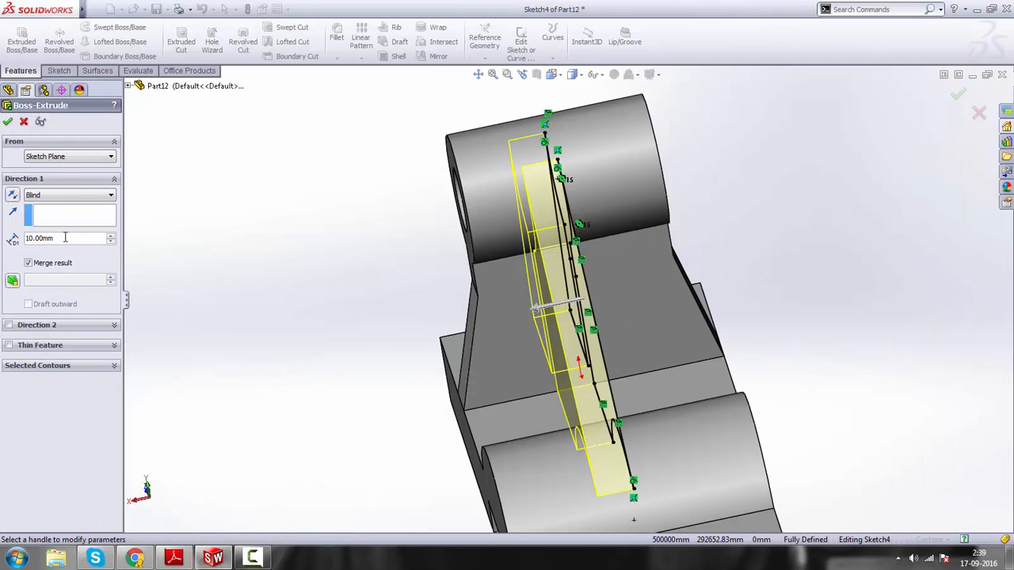
{"action": "type", "text": "5"}
{"action": "key", "text": "Return"}
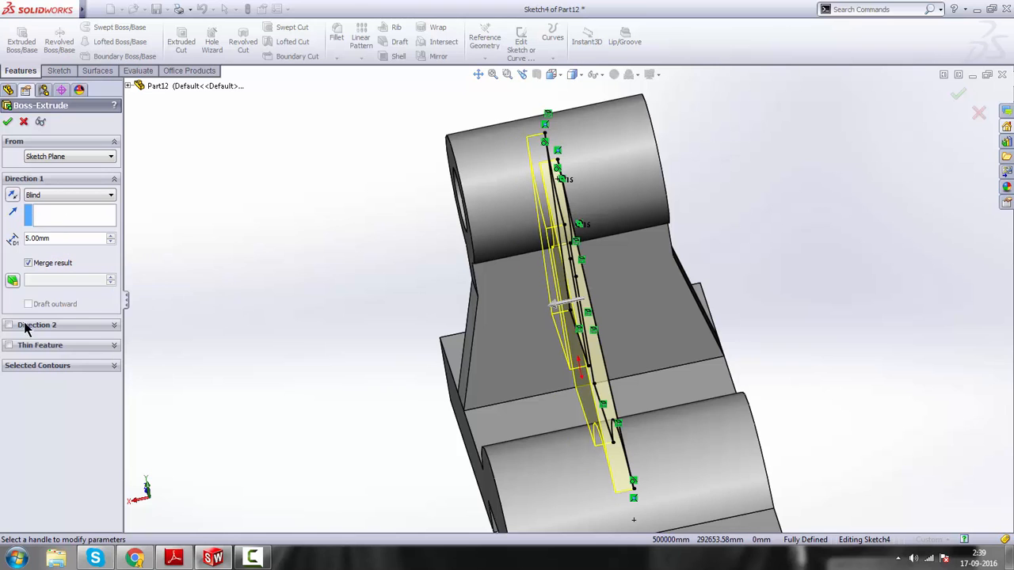
- Add a second blind direction of 5 mm to the rib extrusion and complete it
{"action": "left_click", "coordinate": [9, 325]}
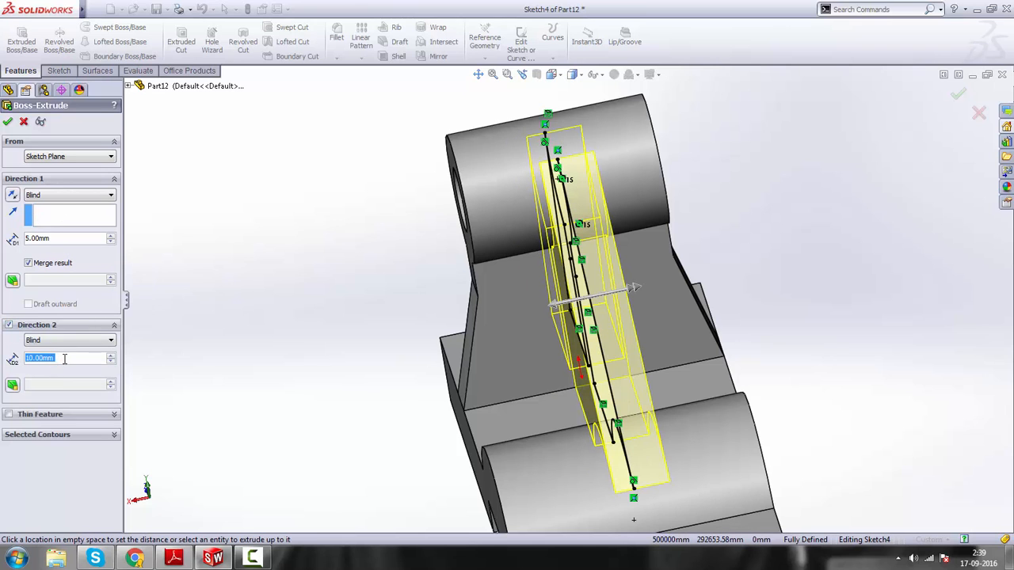
{"action": "type", "text": "5"}
{"action": "key", "text": "Return"}
{"action": "mouse_move", "coordinate": [384, 383]}
{"action": "middle_mouse_down"}
{"action": "mouse_move", "coordinate": [380, 312]}
{"action": "mouse_move", "coordinate": [442, 316]}
{"action": "middle_mouse_up"}
{"action": "middle_click_drag", "start_coordinate": [334, 298], "coordinate": [397, 301]}
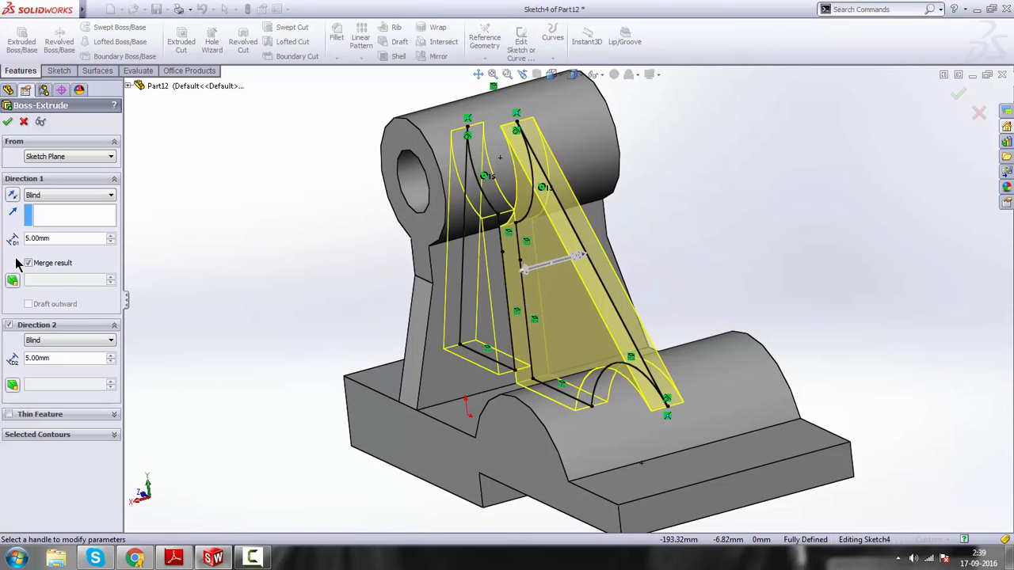
{"action": "mouse_move", "coordinate": [747, 274]}
{"action": "middle_mouse_down"}
{"action": "mouse_move", "coordinate": [736, 285]}
{"action": "mouse_move", "coordinate": [794, 268]}
{"action": "mouse_move", "coordinate": [768, 283]}
{"action": "middle_mouse_up"}
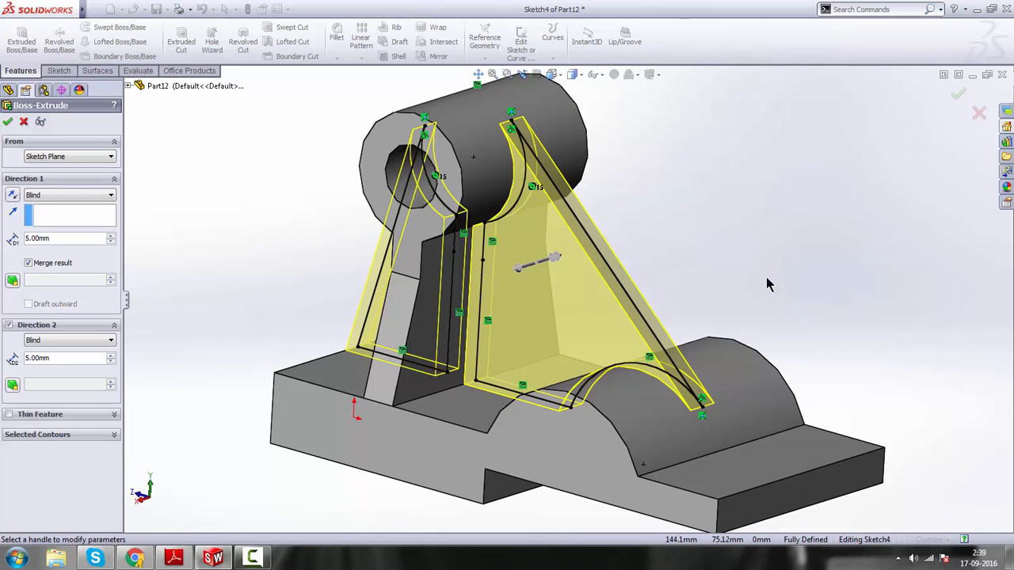
{"action": "left_click", "coordinate": [7, 123]}
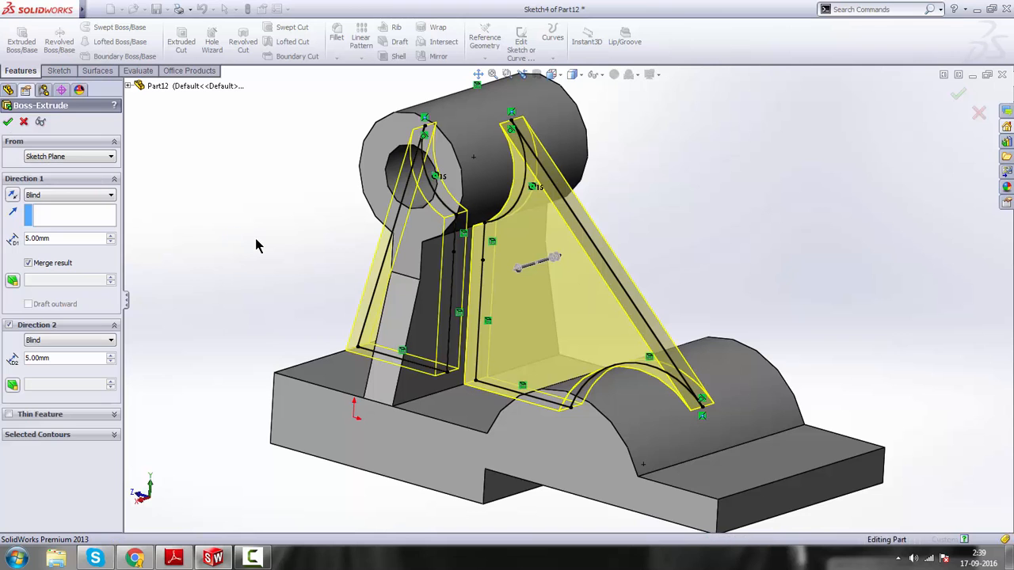
{"action": "key", "text": "f"}
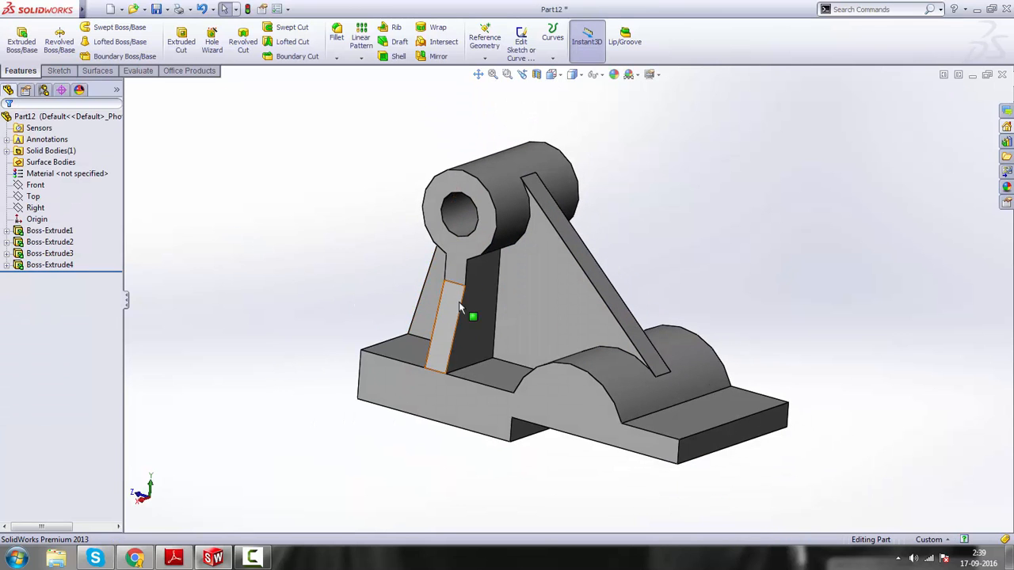
{"action": "middle_click_drag", "start_coordinate": [256, 307], "coordinate": [315, 332]}
{"action": "middle_click_drag", "start_coordinate": [797, 357], "coordinate": [770, 339]}
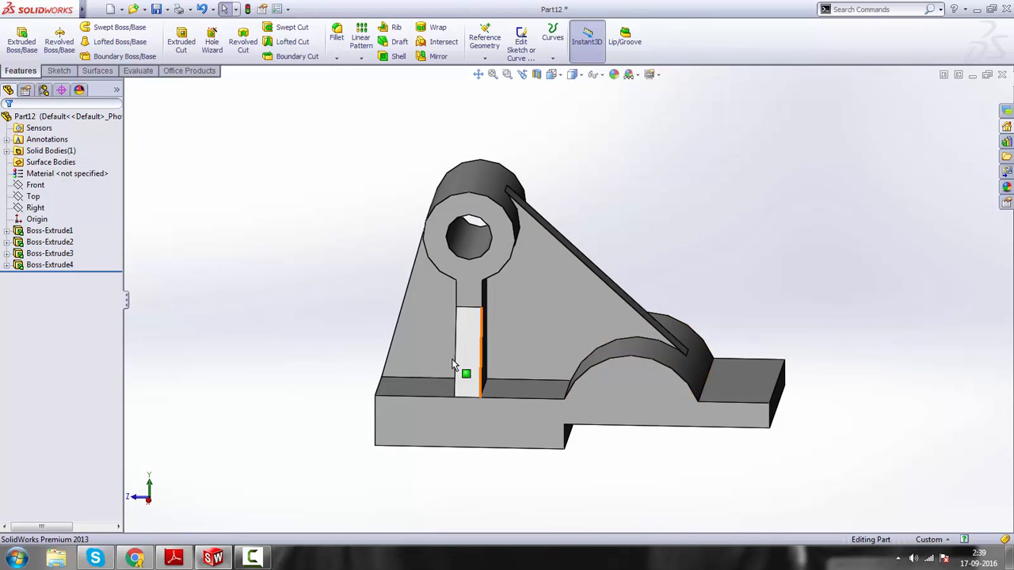
- Check the PDF drawing, then start a new sketch on the base's long side face that includes the hump profile
{"action": "left_click", "coordinate": [176, 560]}
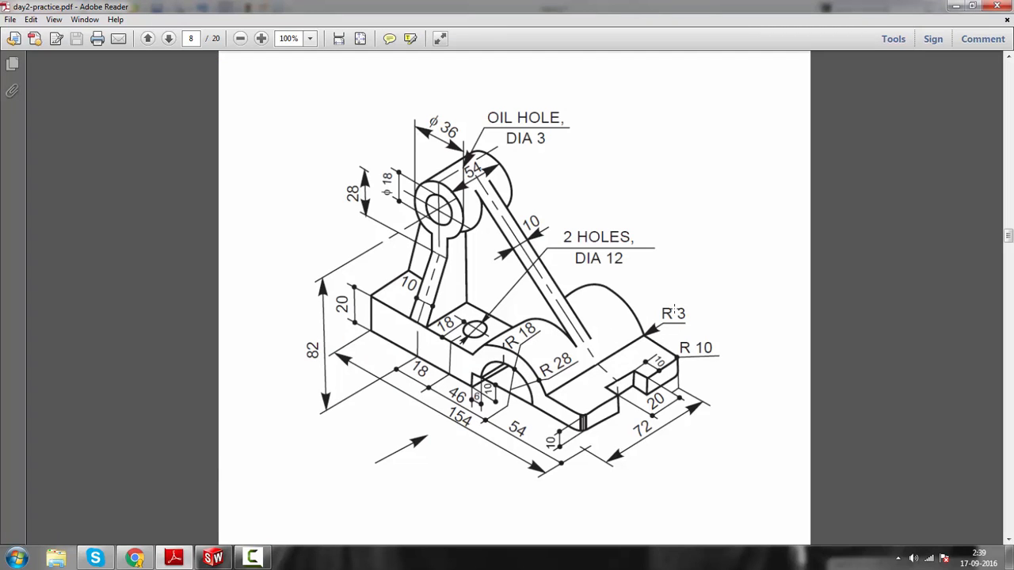
{"action": "left_click", "coordinate": [172, 561]}
{"action": "middle_click_drag", "start_coordinate": [553, 439], "coordinate": [532, 436]}
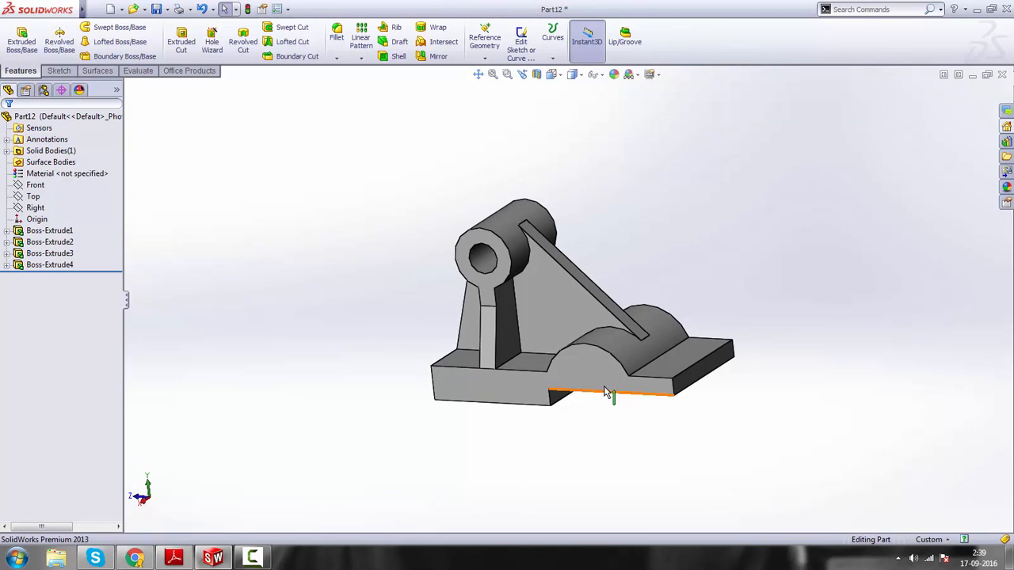
{"action": "scroll", "coordinate": [610, 394], "scroll_direction": "down", "scroll_amount": 3}
{"action": "left_click", "coordinate": [572, 348]}
{"action": "mouse_move", "coordinate": [594, 443]}
{"action": "middle_mouse_down"}
{"action": "mouse_move", "coordinate": [527, 449]}
{"action": "mouse_move", "coordinate": [602, 432]}
{"action": "middle_mouse_up"}
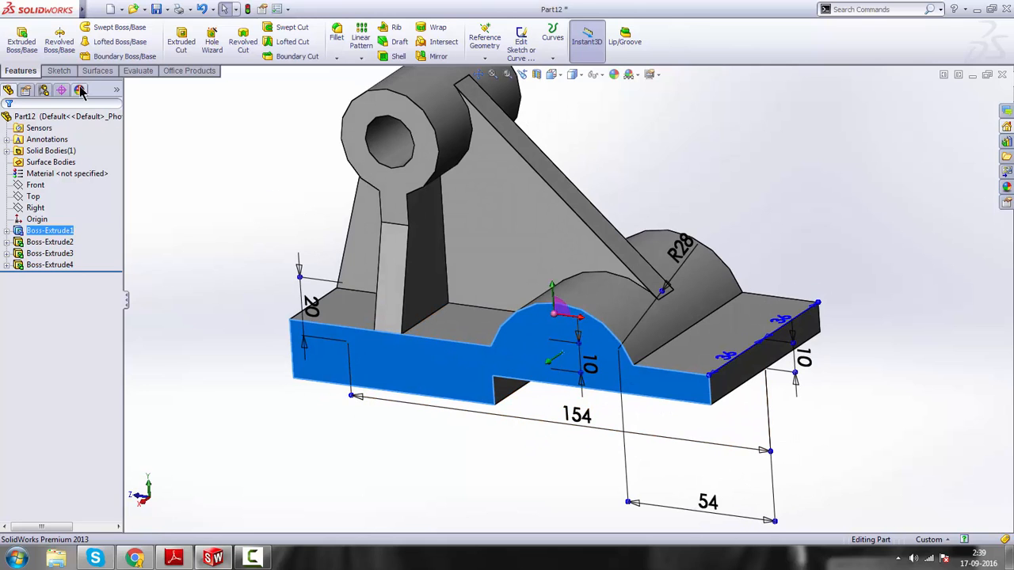
{"action": "left_click", "coordinate": [66, 73]}
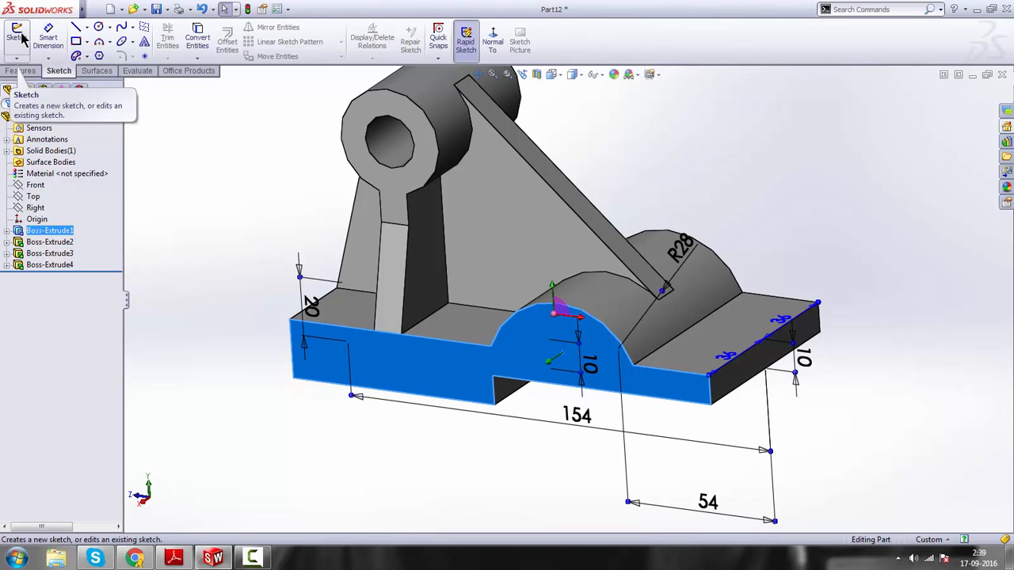
{"action": "left_click", "coordinate": [18, 37]}
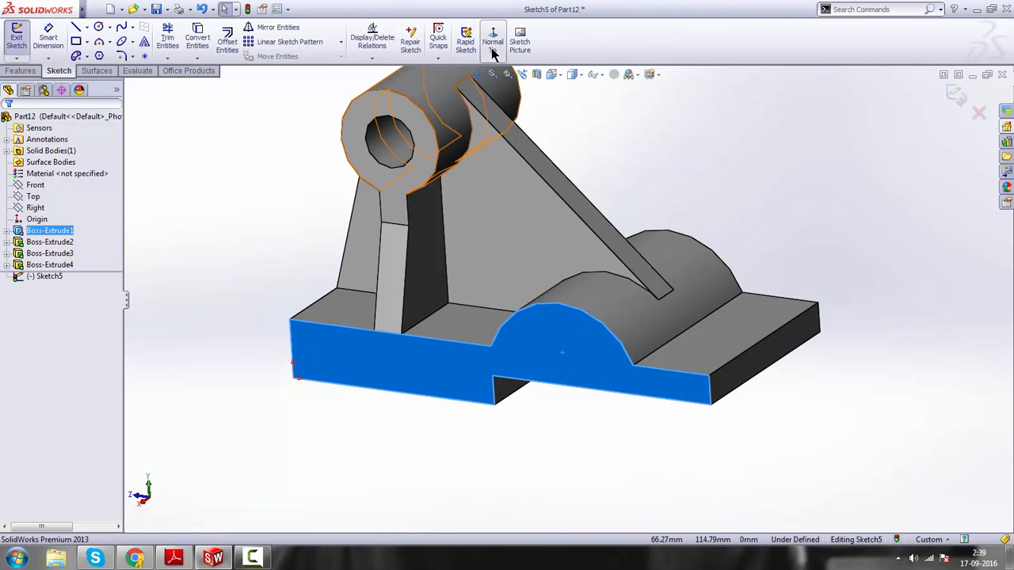
{"action": "left_click", "coordinate": [493, 49]}
{"action": "left_click", "coordinate": [790, 230]}
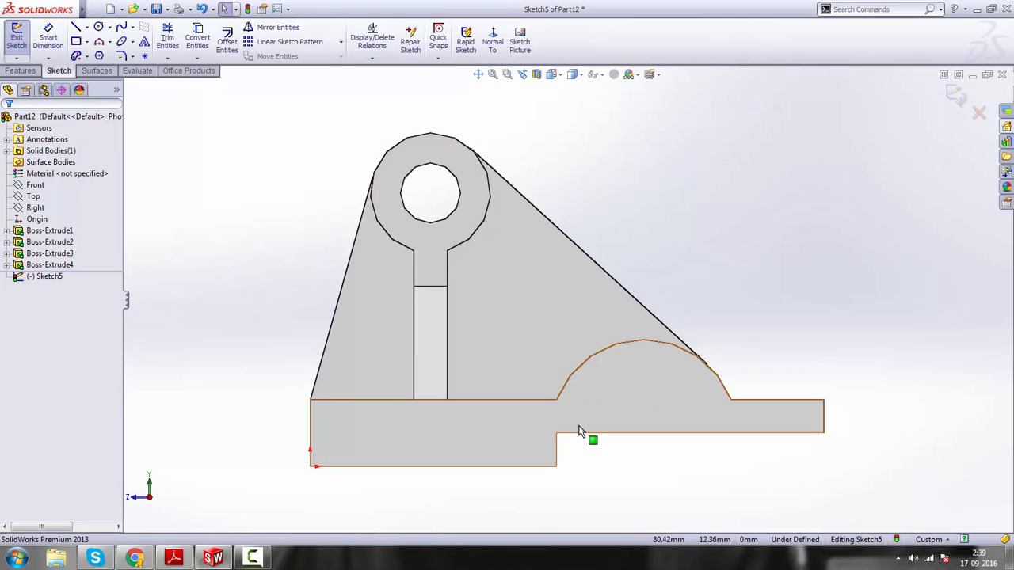
{"action": "scroll", "coordinate": [580, 428], "scroll_direction": "up", "scroll_amount": 2}
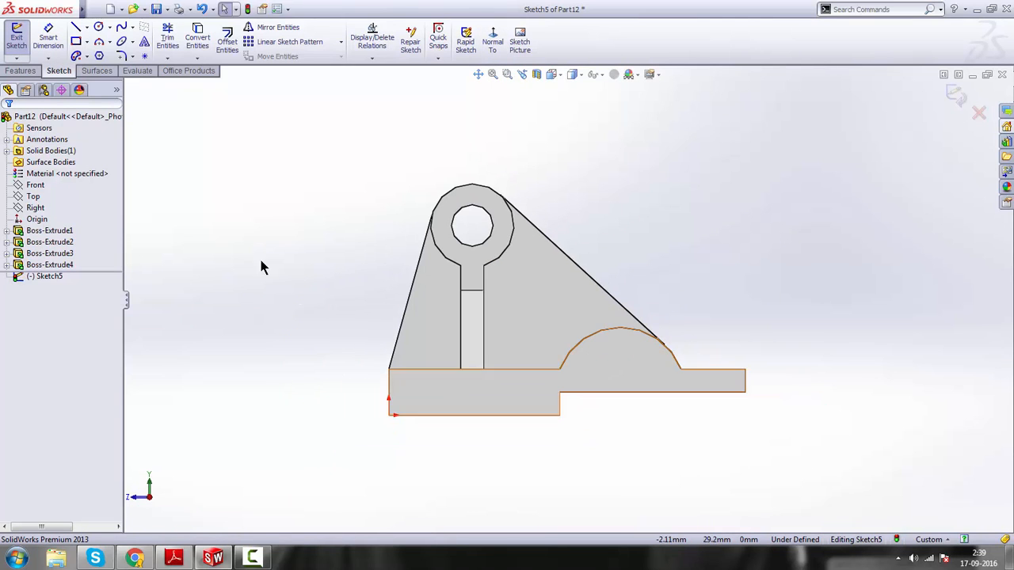
- Sketch a three-point semicircular arc of about 20.45 mm radius beneath the hump, with both ends on the base's raised underside edge
{"action": "left_click", "coordinate": [100, 43]}
{"action": "left_click", "coordinate": [176, 559]}
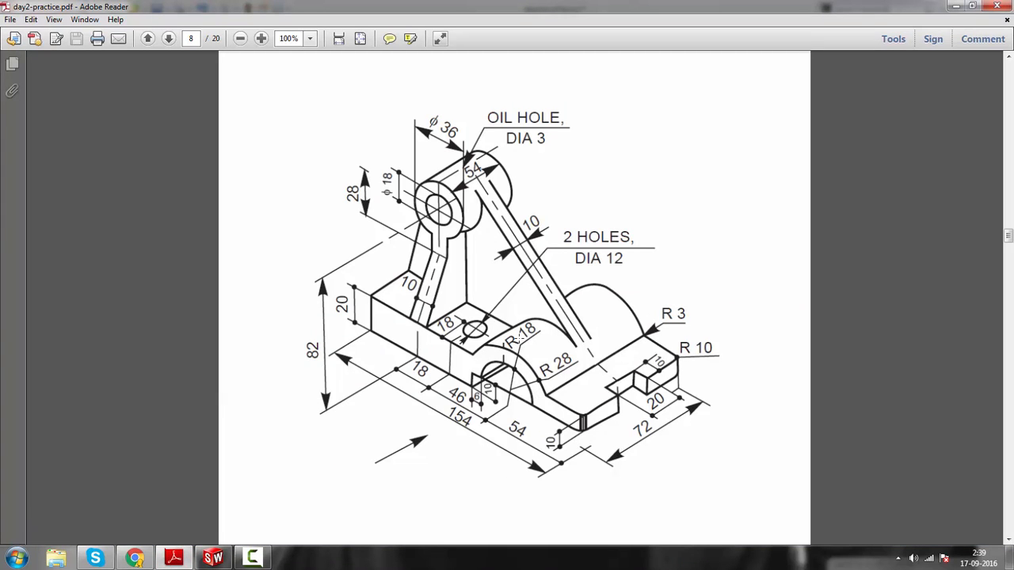
{"action": "left_click", "coordinate": [173, 558]}
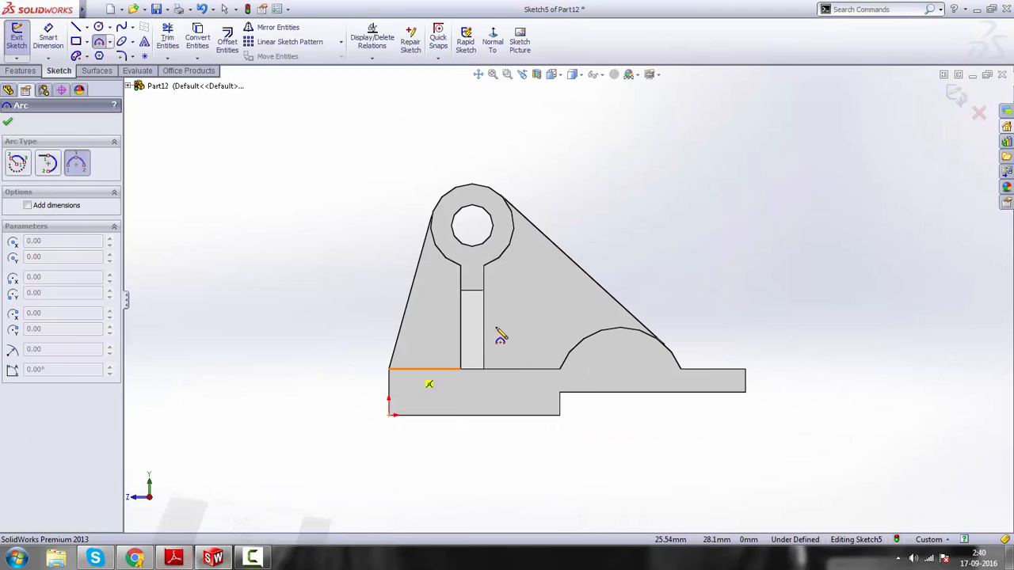
{"action": "left_click", "coordinate": [572, 391]}
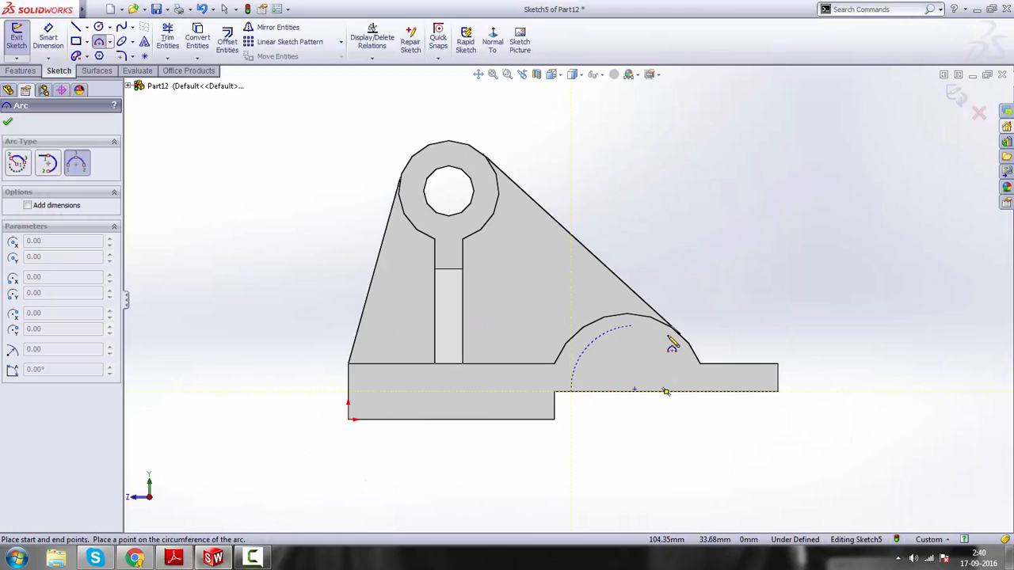
{"action": "left_click", "coordinate": [685, 391]}
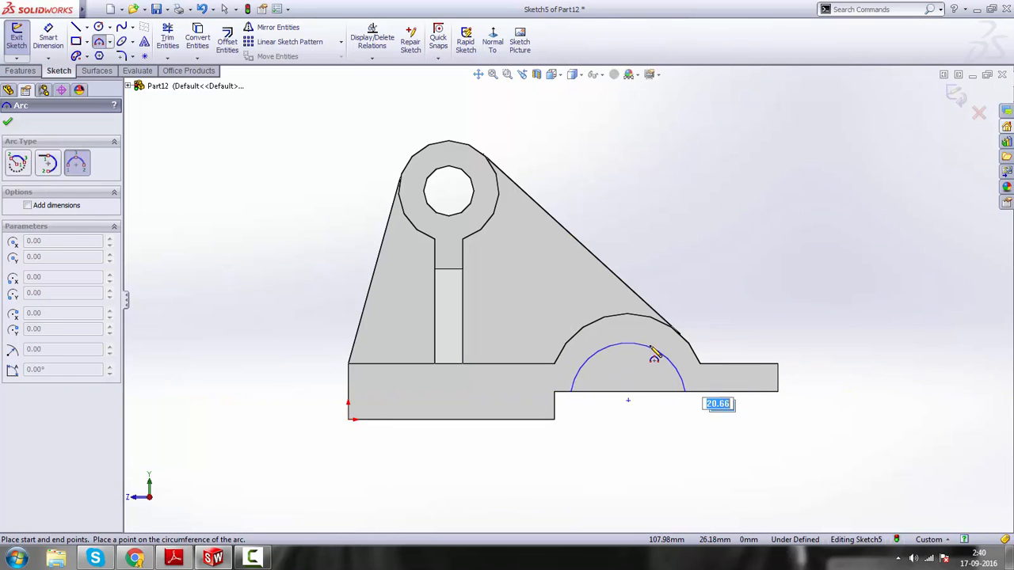
{"action": "left_click", "coordinate": [654, 353]}
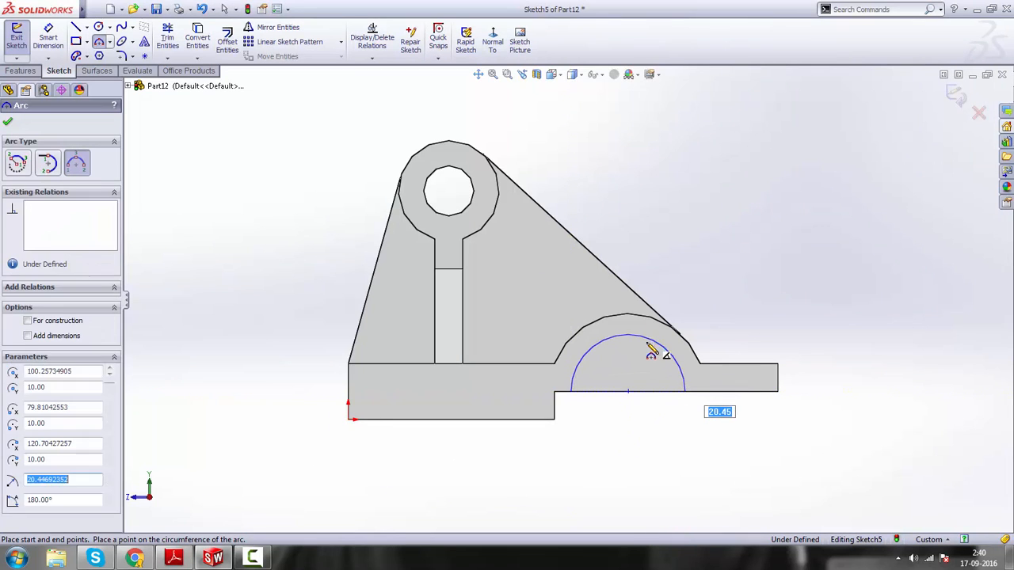
{"action": "right_click", "coordinate": [670, 198]}
{"action": "left_click", "coordinate": [680, 205]}
{"action": "scroll", "coordinate": [615, 392], "scroll_direction": "down", "scroll_amount": 5}
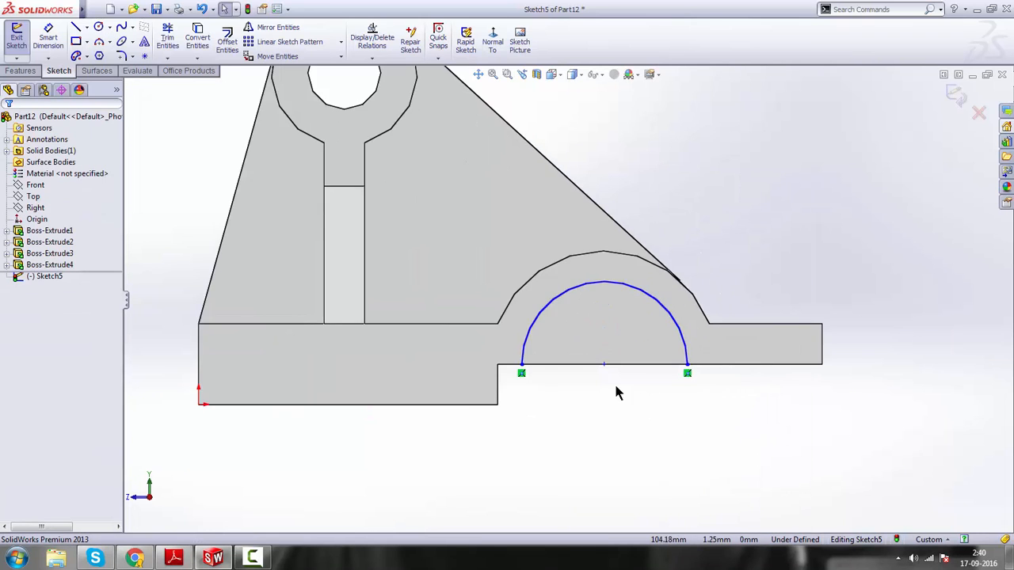
{"action": "mouse_move", "coordinate": [588, 344]}
{"action": "left_mouse_down"}
{"action": "mouse_move", "coordinate": [588, 334]}
{"action": "mouse_move", "coordinate": [607, 332]}
{"action": "mouse_move", "coordinate": [591, 336]}
{"action": "left_mouse_up"}
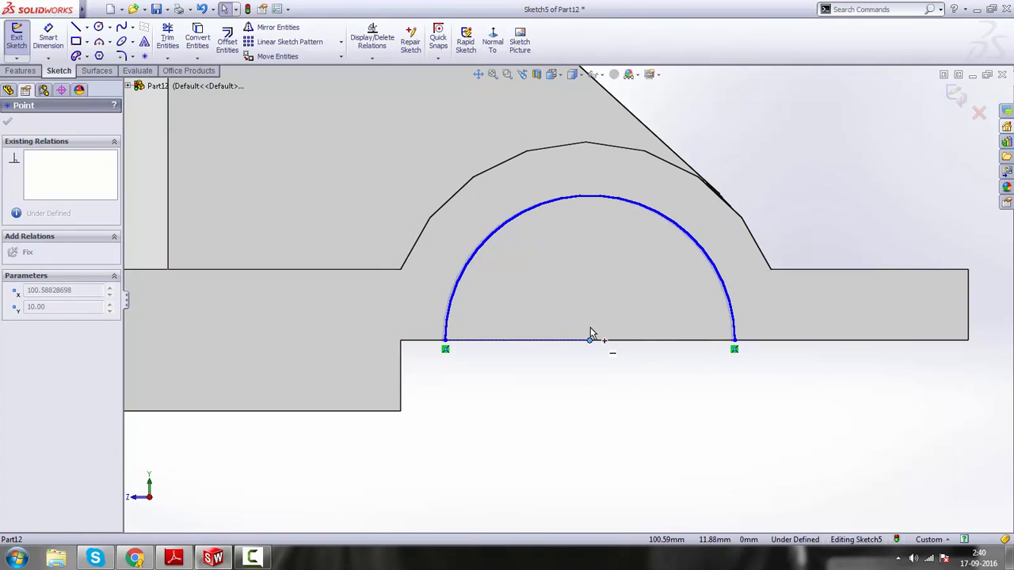
{"action": "left_click", "coordinate": [579, 388]}
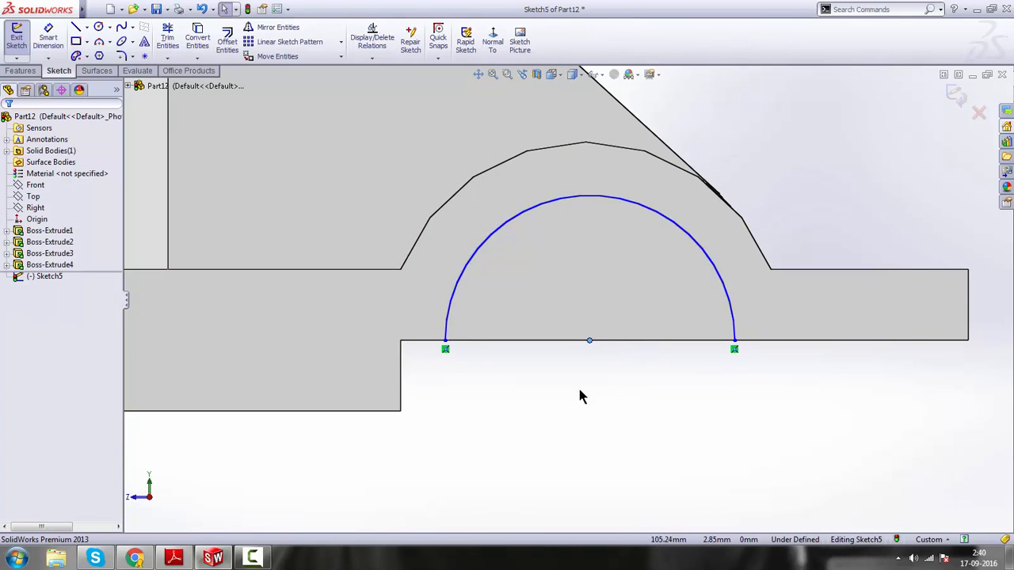
- Dimension the gap between the thick block's vertical step edge and the arc's nearer endpoint as 6 mm, following the PDF drawing
{"action": "left_click", "coordinate": [49, 38]}
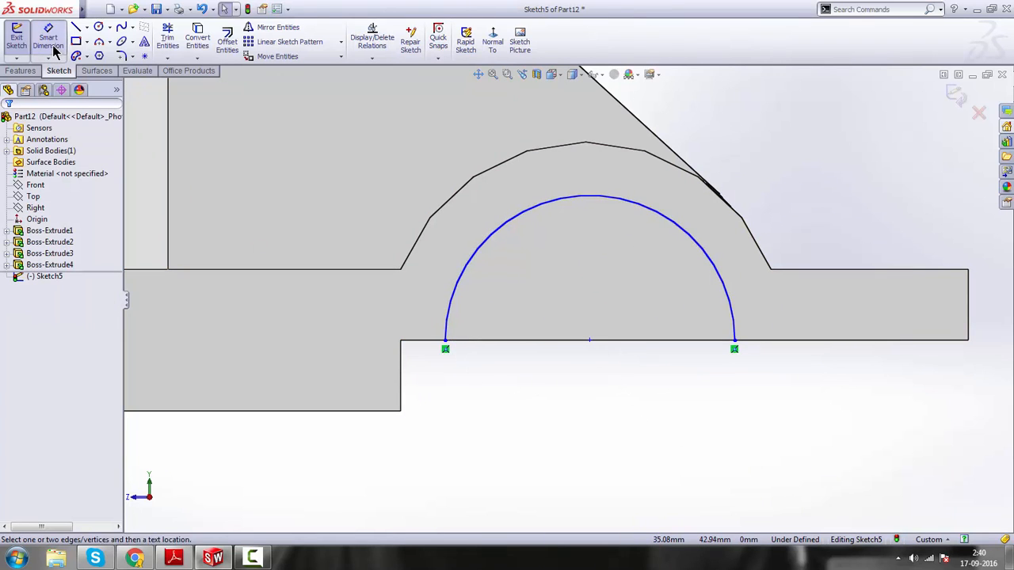
{"action": "left_click", "coordinate": [171, 559]}
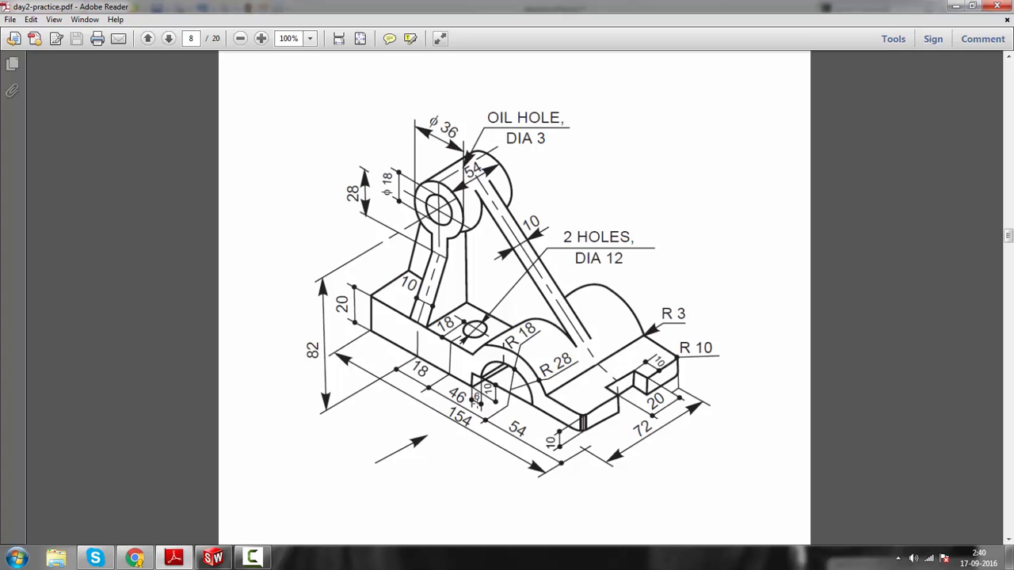
{"action": "left_click", "coordinate": [213, 558]}
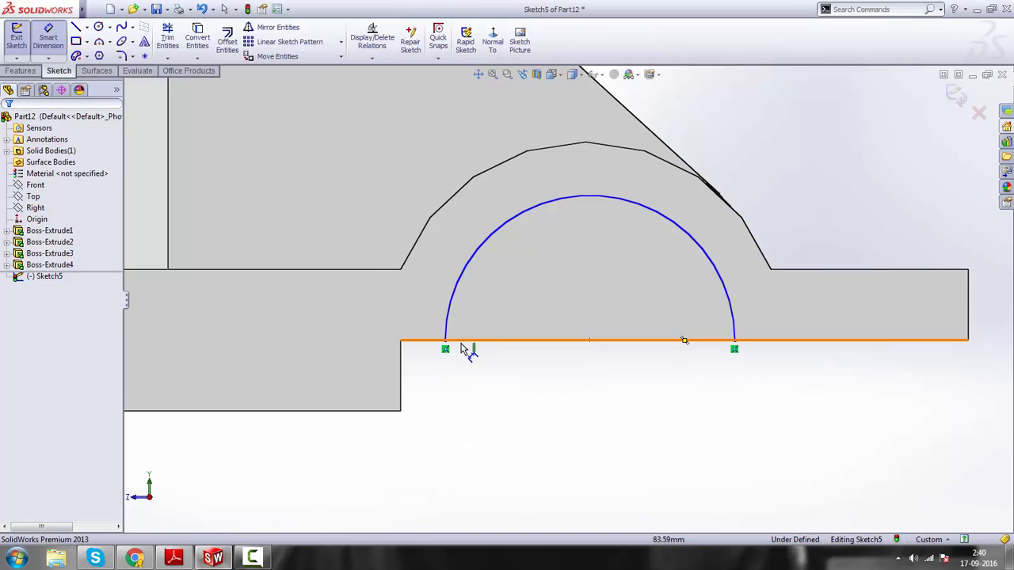
{"action": "left_click", "coordinate": [402, 372]}
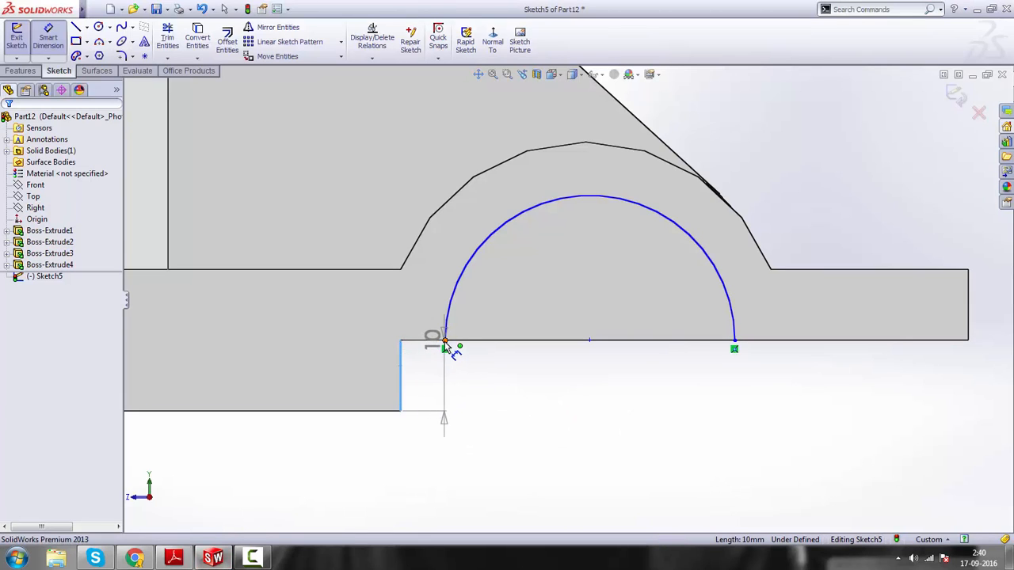
{"action": "left_click", "coordinate": [445, 342]}
{"action": "left_click", "coordinate": [435, 408]}
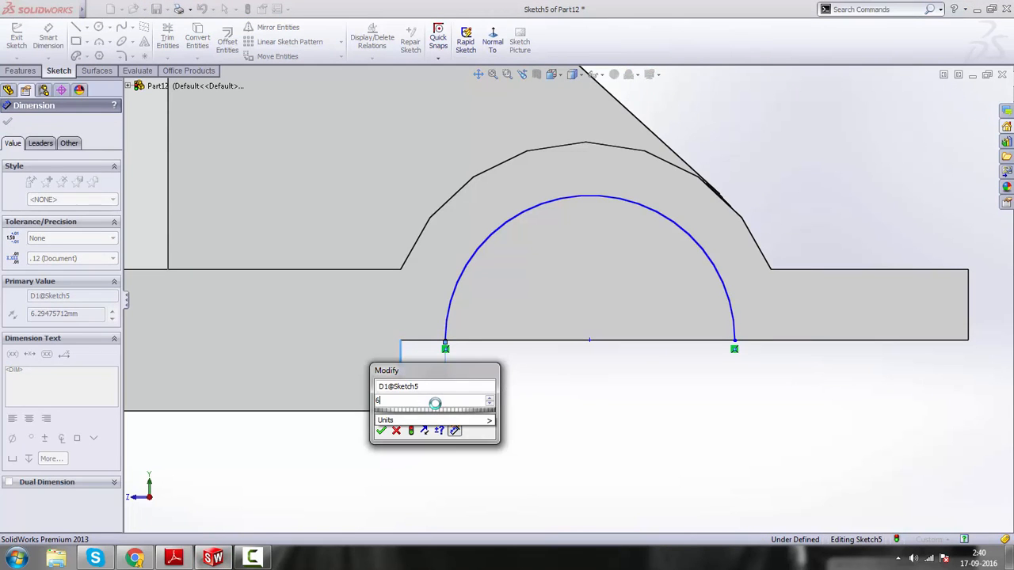
{"action": "key", "text": "Return"}
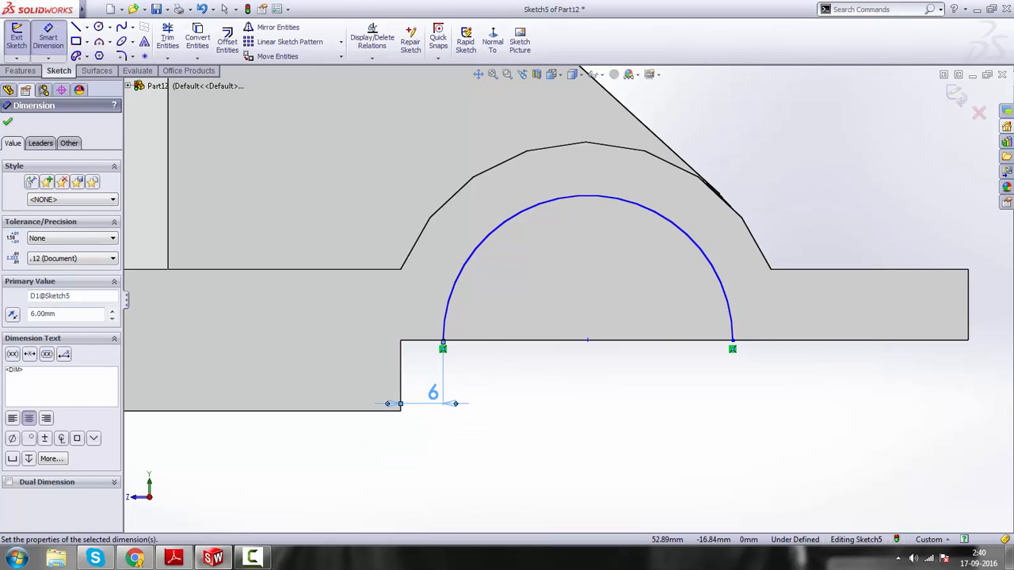
- Check the PDF drawing and dimension the arc beneath the hump with a radius of 18 mm
{"action": "left_click", "coordinate": [185, 564]}
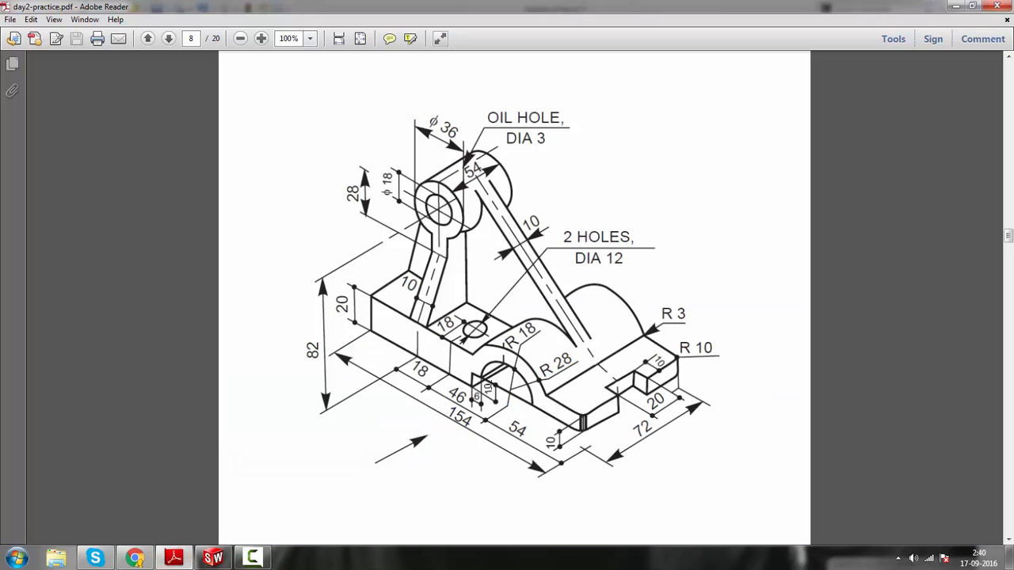
{"action": "left_click", "coordinate": [213, 558]}
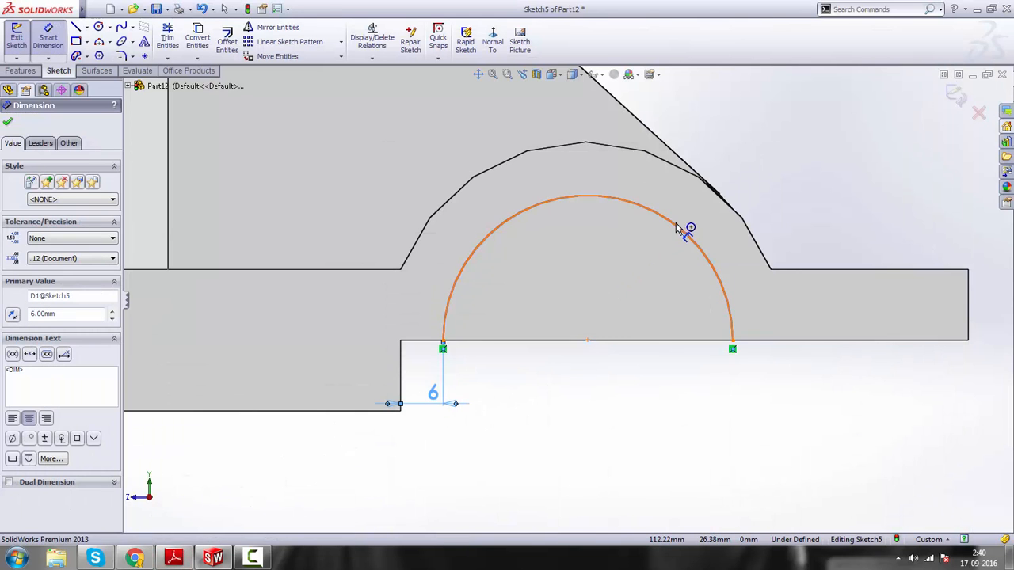
{"action": "left_click", "coordinate": [678, 229]}
{"action": "left_click", "coordinate": [811, 158]}
{"action": "type", "text": "18"}
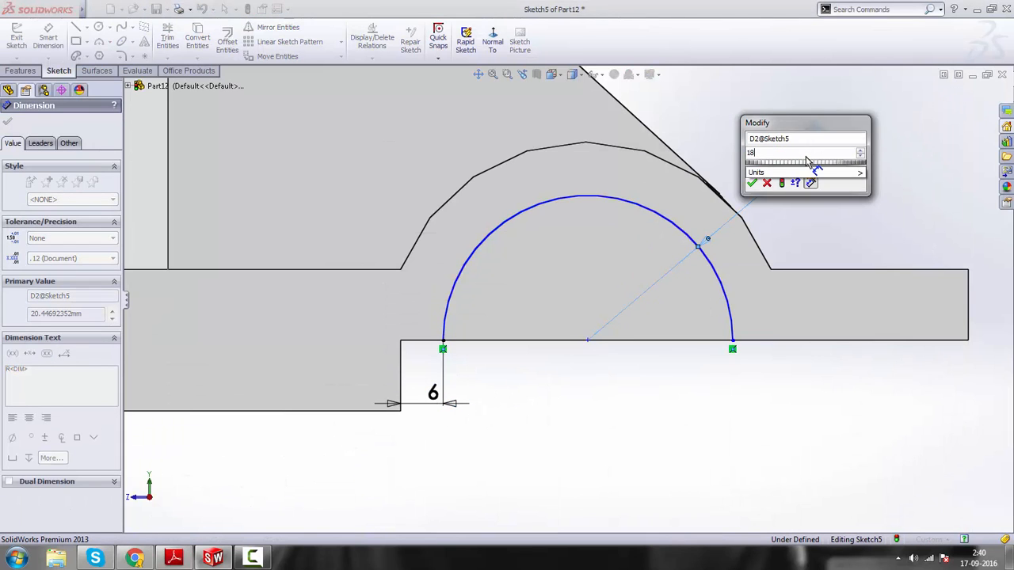
{"action": "key", "text": "Return"}
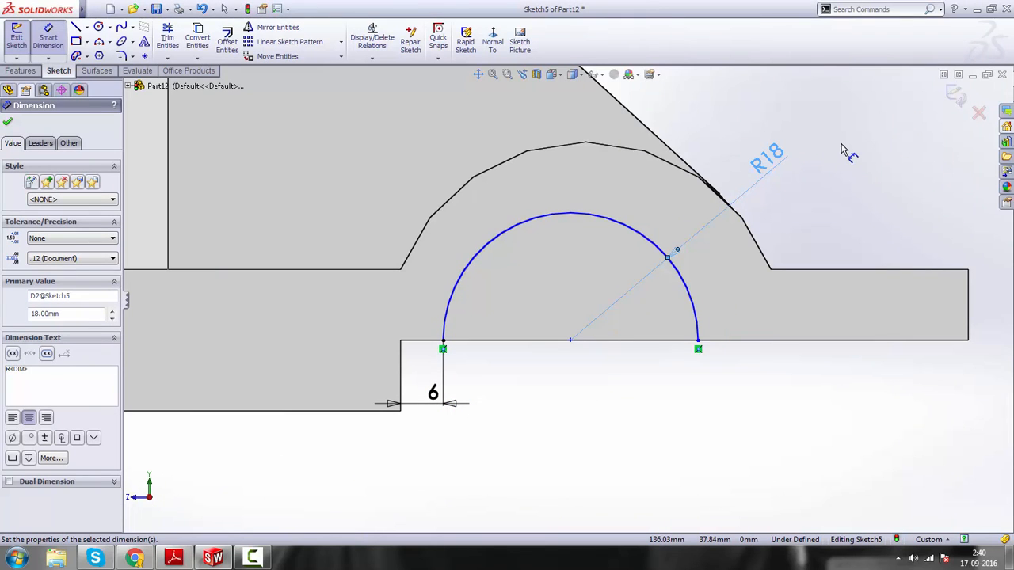
{"action": "right_click", "coordinate": [841, 152]}
{"action": "left_click", "coordinate": [859, 151]}
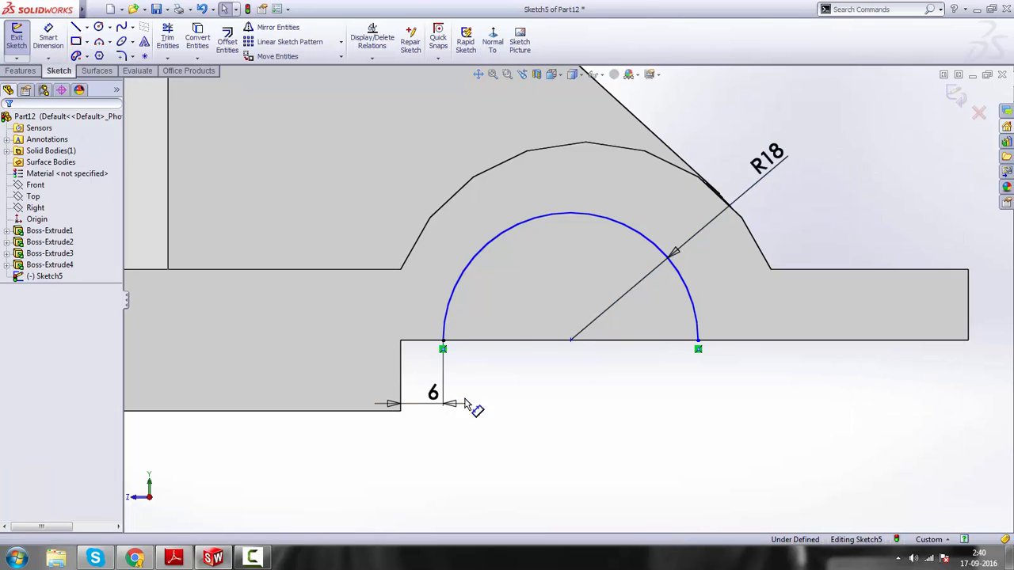
- Consult the PDF drawing again, then make the arc's centre point coincident with the base's raised underside edge
{"action": "left_click", "coordinate": [174, 560]}
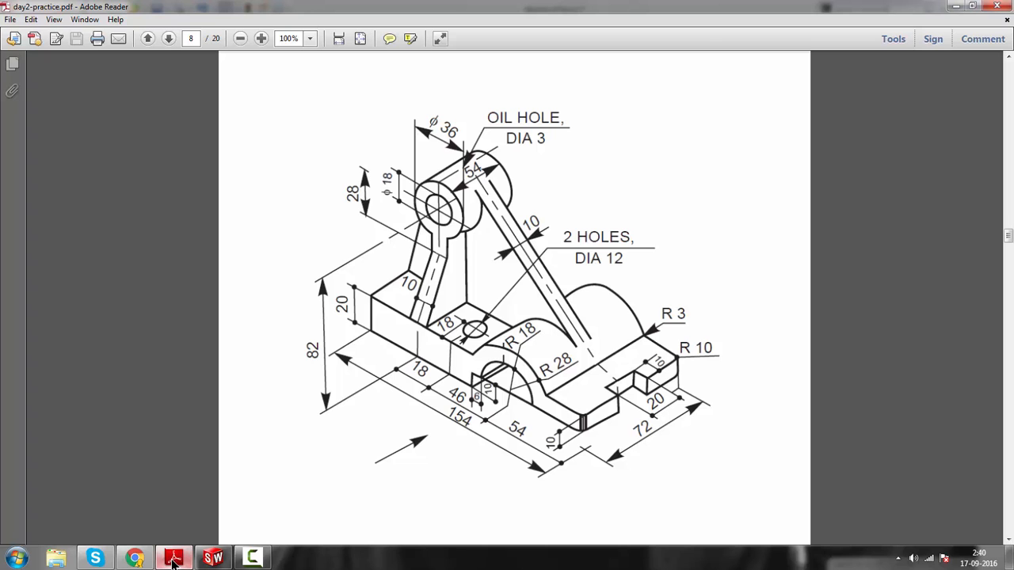
{"action": "left_click", "coordinate": [174, 559]}
{"action": "left_click", "coordinate": [571, 341]}
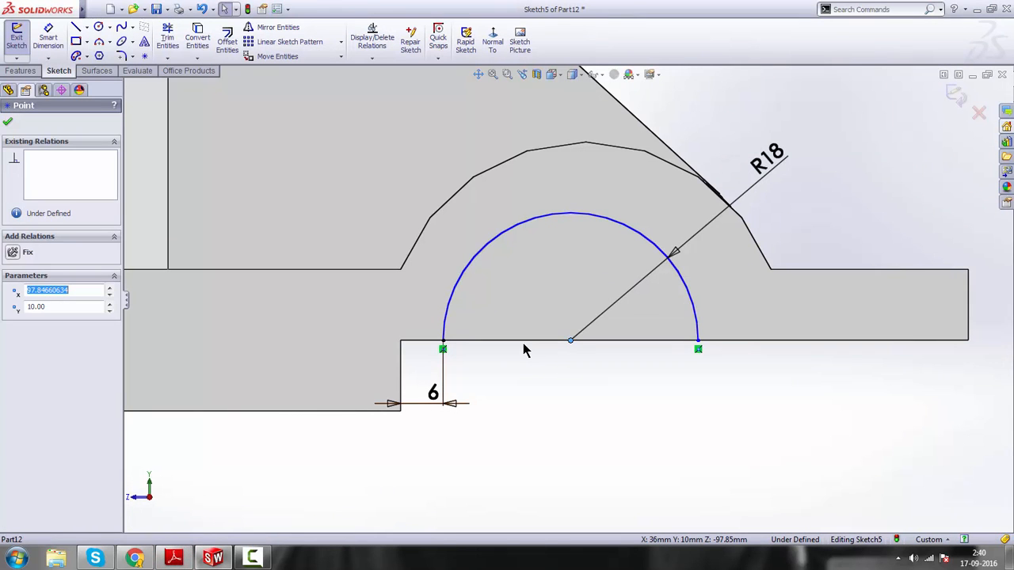
{"action": "left_click", "coordinate": [522, 341], "text": "ctrl"}
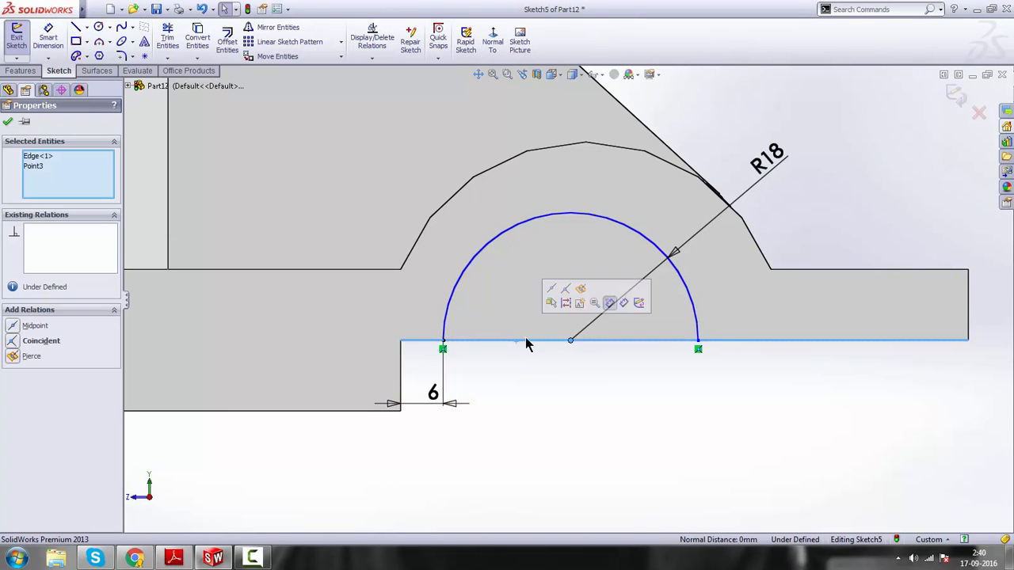
{"action": "left_click", "coordinate": [566, 295]}
{"action": "left_click", "coordinate": [569, 398]}
- Close the semicircular profile with a 36 mm horizontal line joining the arc's two endpoints along the underside edge
{"action": "scroll", "coordinate": [494, 387], "scroll_direction": "up", "scroll_amount": 3}
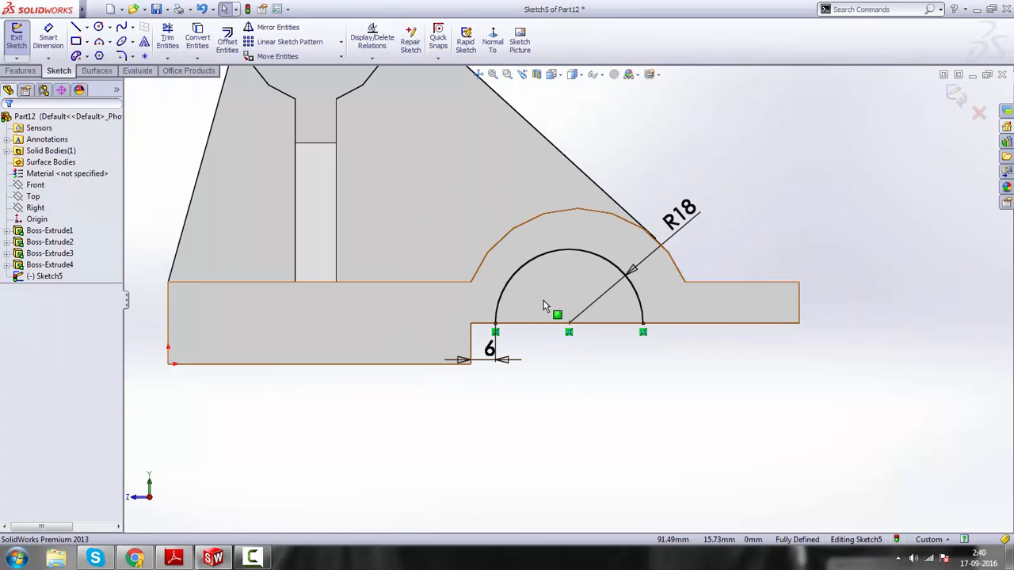
{"action": "scroll", "coordinate": [555, 301], "scroll_direction": "up", "scroll_amount": 2}
{"action": "scroll", "coordinate": [574, 312], "scroll_direction": "down", "scroll_amount": 2}
{"action": "scroll", "coordinate": [573, 312], "scroll_direction": "up", "scroll_amount": 3}
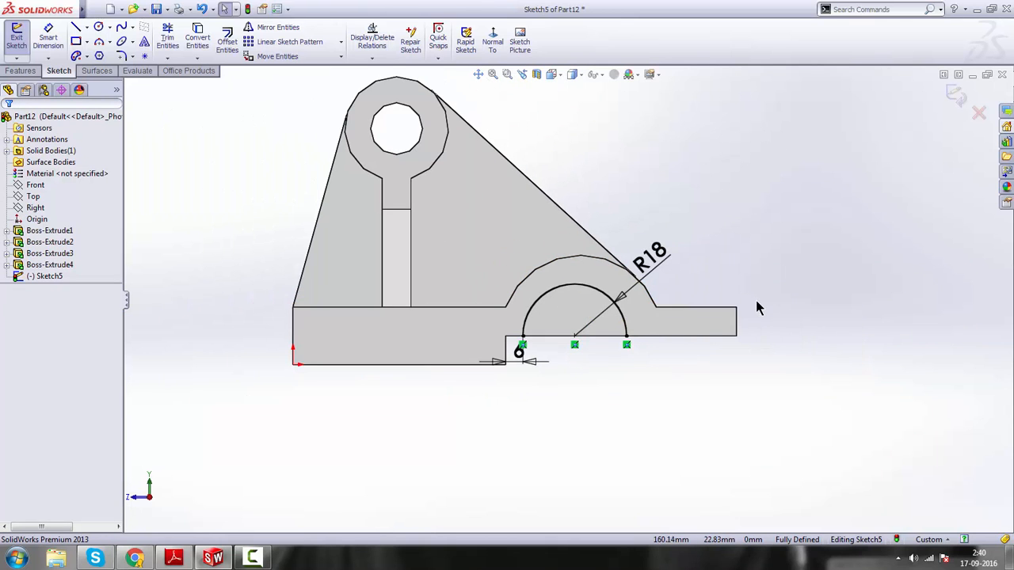
{"action": "scroll", "coordinate": [519, 345], "scroll_direction": "down", "scroll_amount": 1}
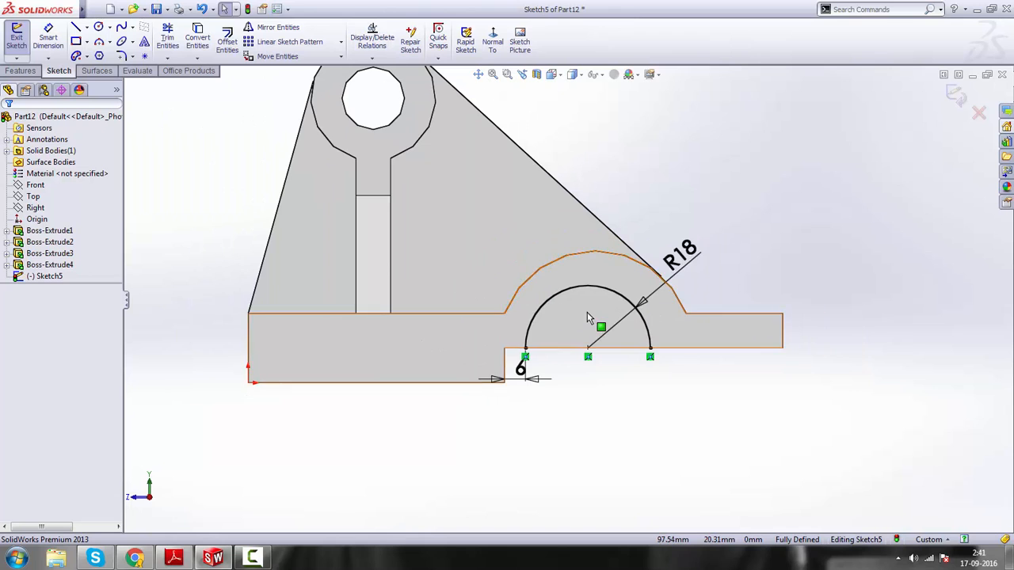
{"action": "scroll", "coordinate": [587, 312], "scroll_direction": "down", "scroll_amount": 1}
{"action": "left_click", "coordinate": [30, 71]}
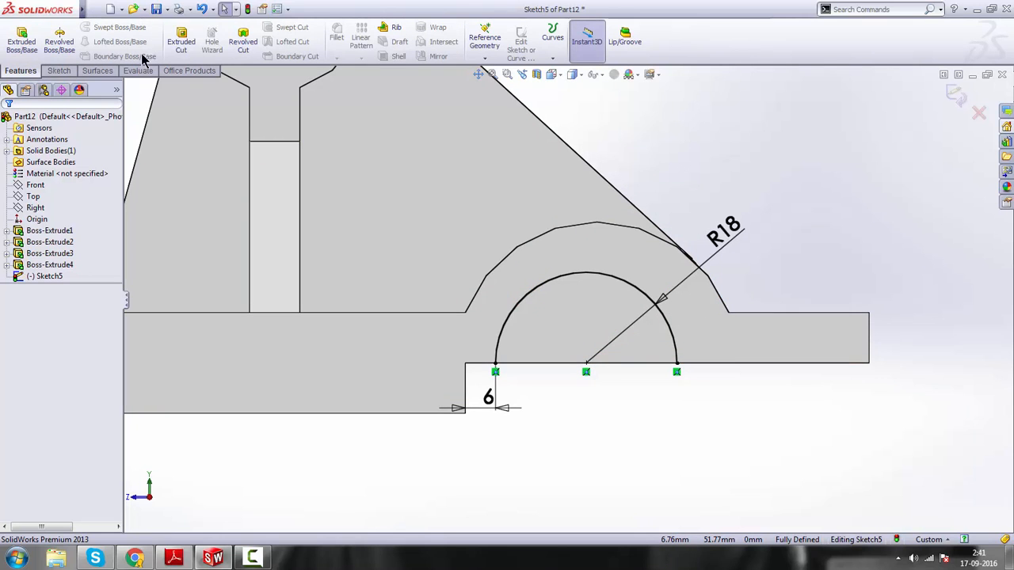
{"action": "left_click", "coordinate": [58, 72]}
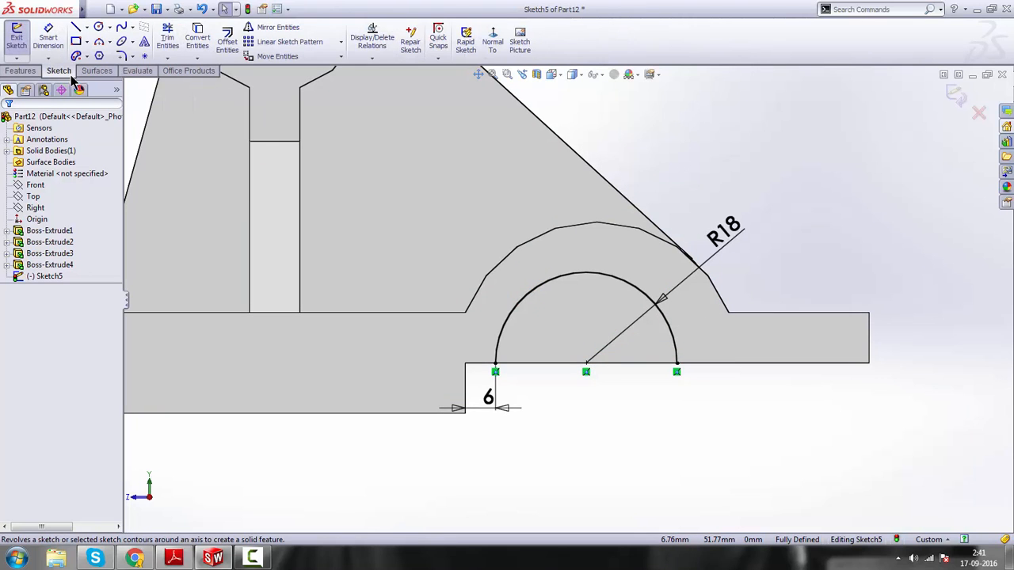
{"action": "scroll", "coordinate": [527, 379], "scroll_direction": "up", "scroll_amount": 1}
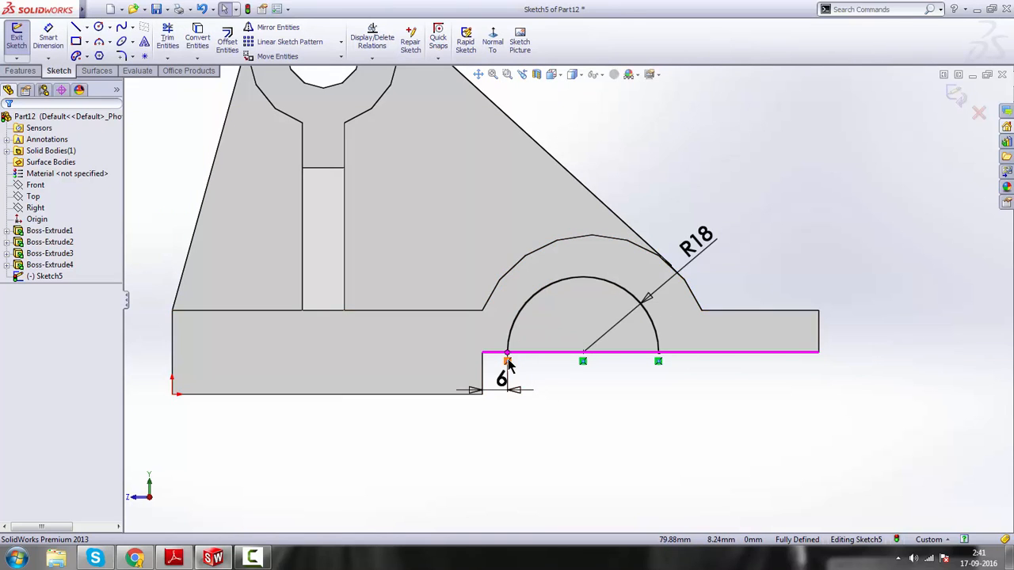
{"action": "scroll", "coordinate": [554, 309], "scroll_direction": "up", "scroll_amount": 3}
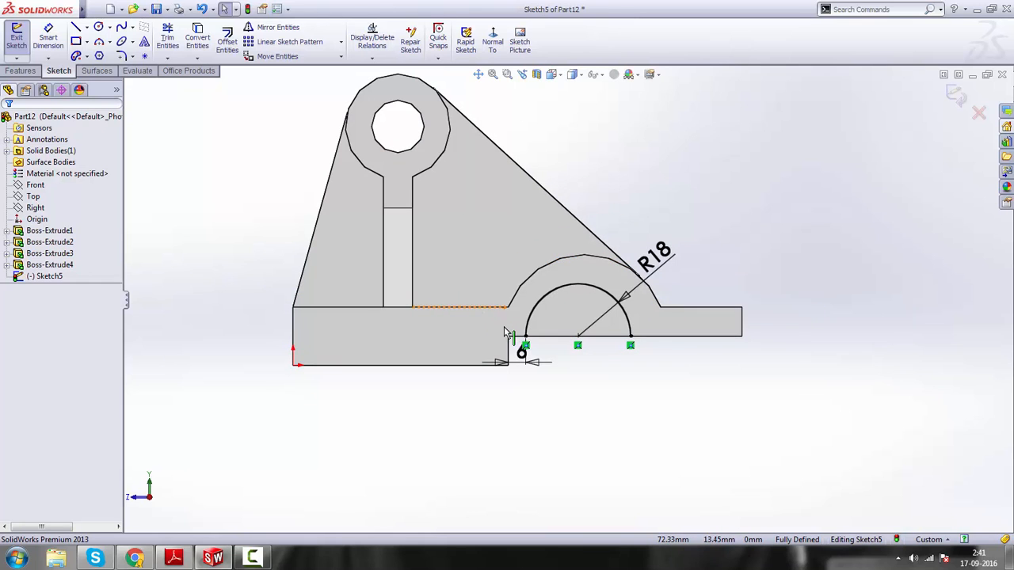
{"action": "left_click", "coordinate": [77, 30]}
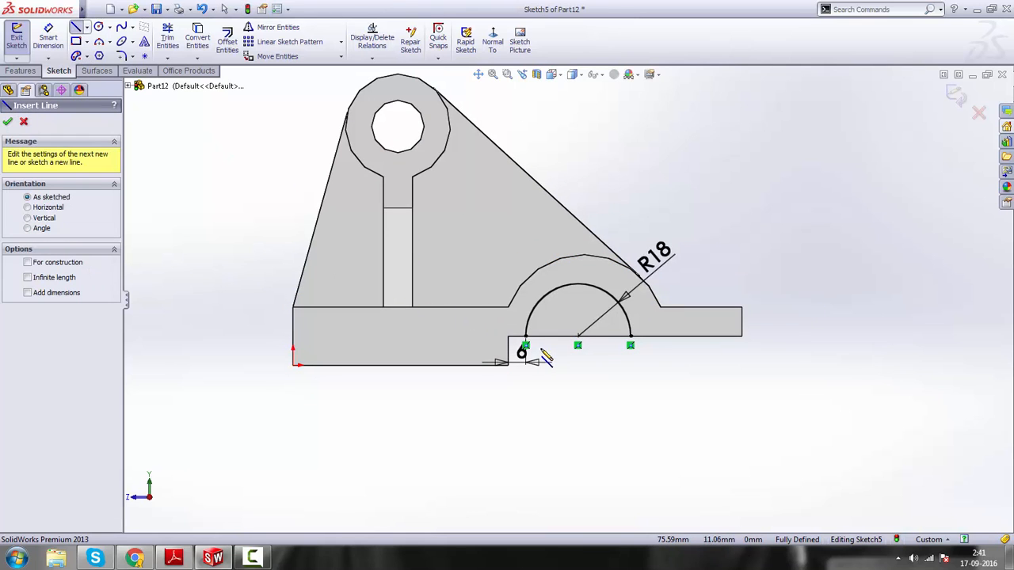
{"action": "left_click", "coordinate": [525, 336]}
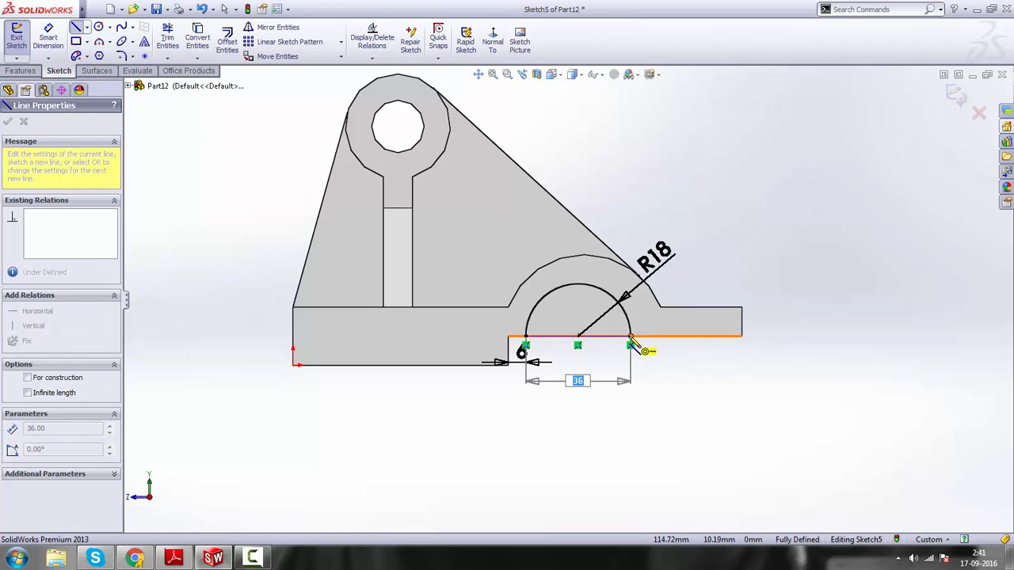
{"action": "double_click", "coordinate": [630, 336]}
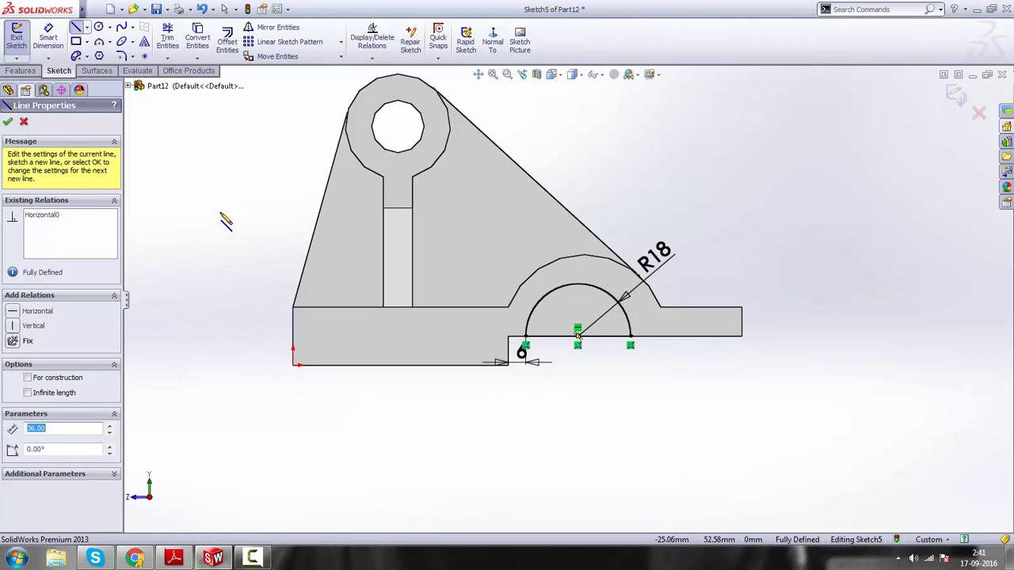
{"action": "key", "text": "Escape"}
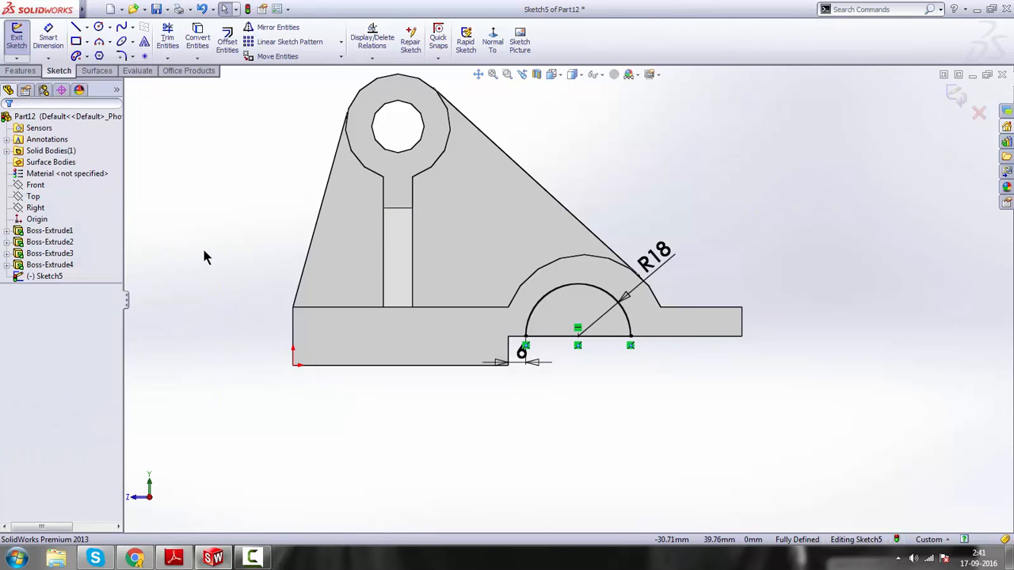
- Cut the closed semicircular profile through the whole base with an Extruded Cut set to Through All
{"action": "scroll", "coordinate": [613, 370], "scroll_direction": "down", "scroll_amount": 3}
{"action": "middle_click_drag", "start_coordinate": [602, 358], "coordinate": [548, 394]}
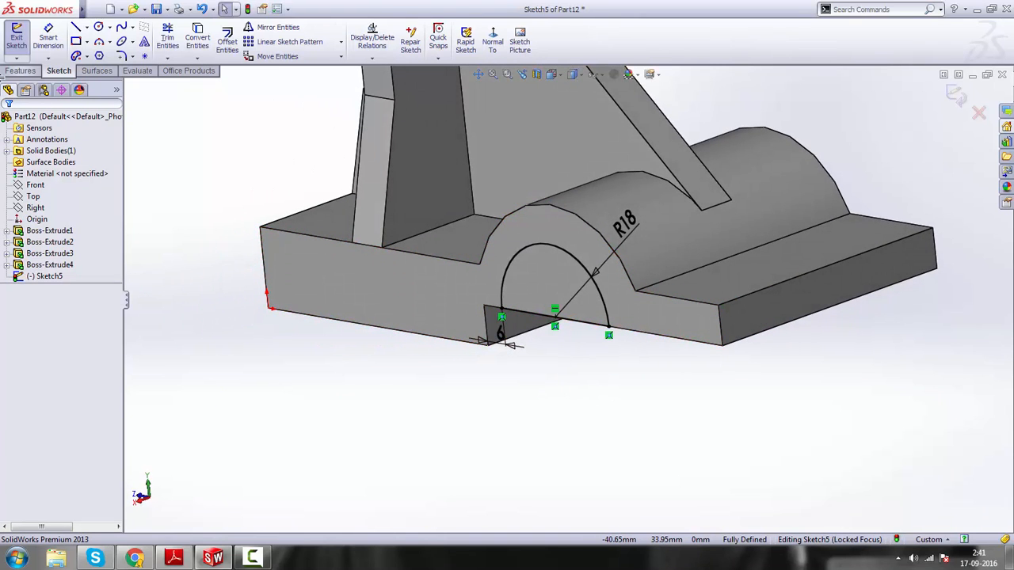
{"action": "left_click", "coordinate": [20, 72]}
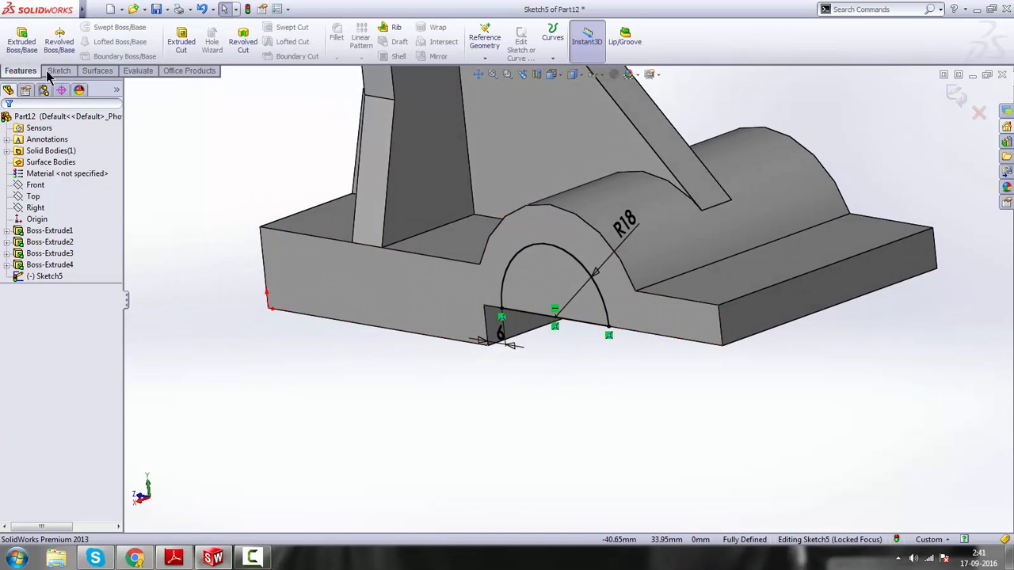
{"action": "left_click", "coordinate": [181, 40]}
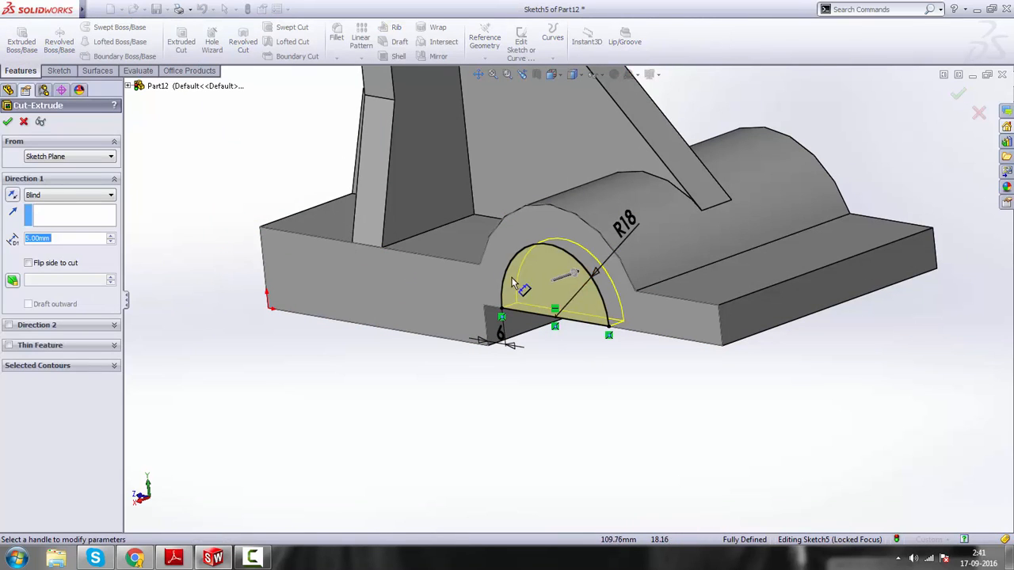
{"action": "left_click", "coordinate": [53, 197]}
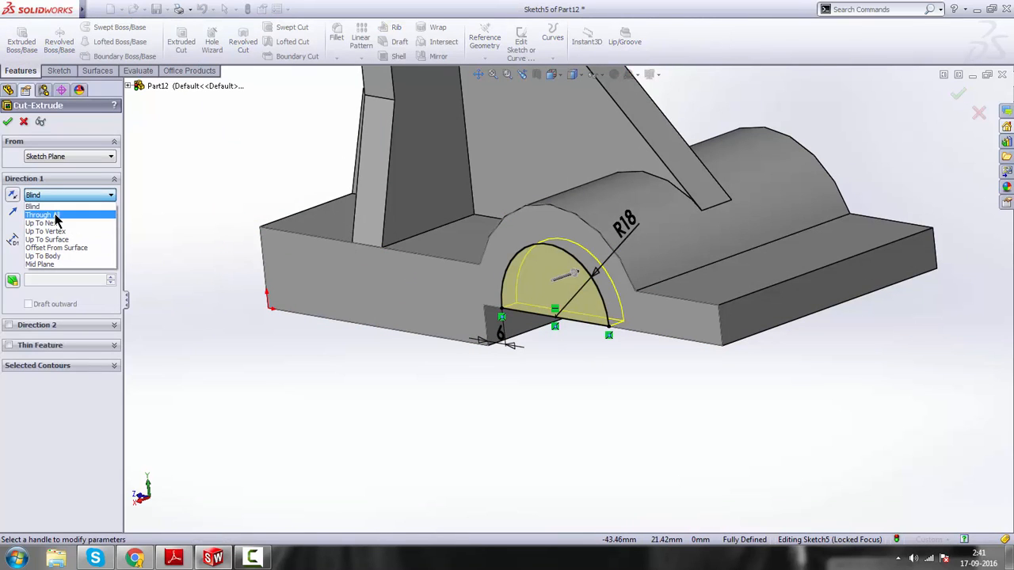
{"action": "left_click", "coordinate": [43, 214]}
{"action": "middle_click_drag", "start_coordinate": [374, 262], "coordinate": [656, 263]}
{"action": "left_click", "coordinate": [8, 123]}
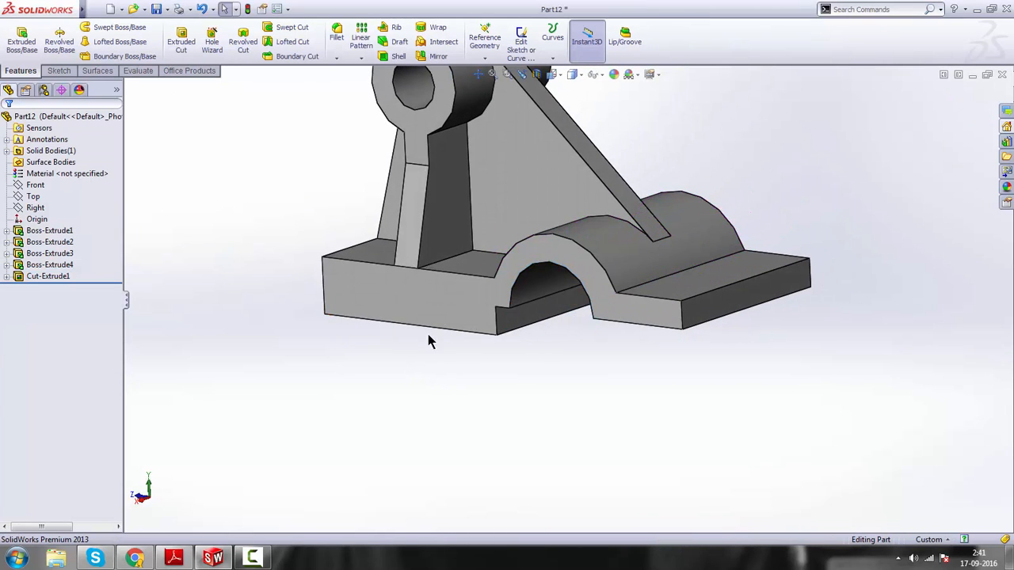
- Check the hole details in the PDF drawing, then start a sketch on the base's top face beside the hump, viewed normal to it
{"action": "middle_click_drag", "start_coordinate": [427, 340], "coordinate": [264, 251]}
{"action": "middle_click", "coordinate": [510, 276]}
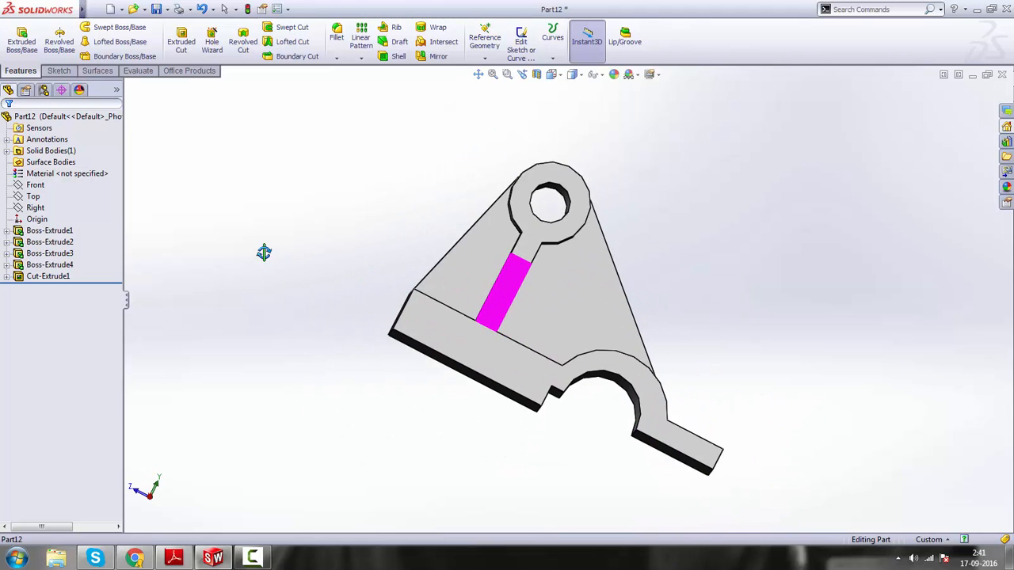
{"action": "middle_click_drag", "start_coordinate": [469, 327], "coordinate": [717, 469]}
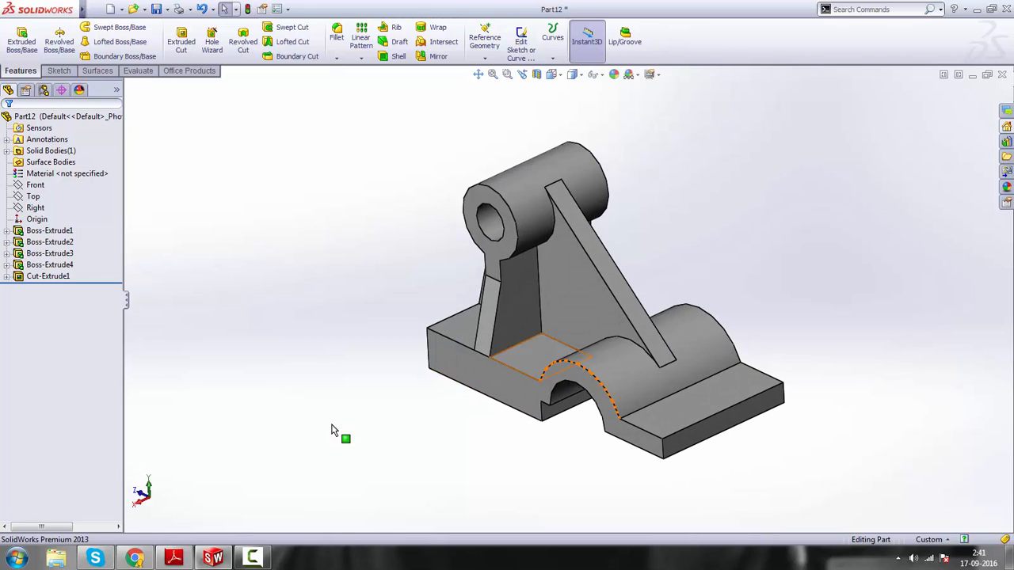
{"action": "left_click", "coordinate": [174, 558]}
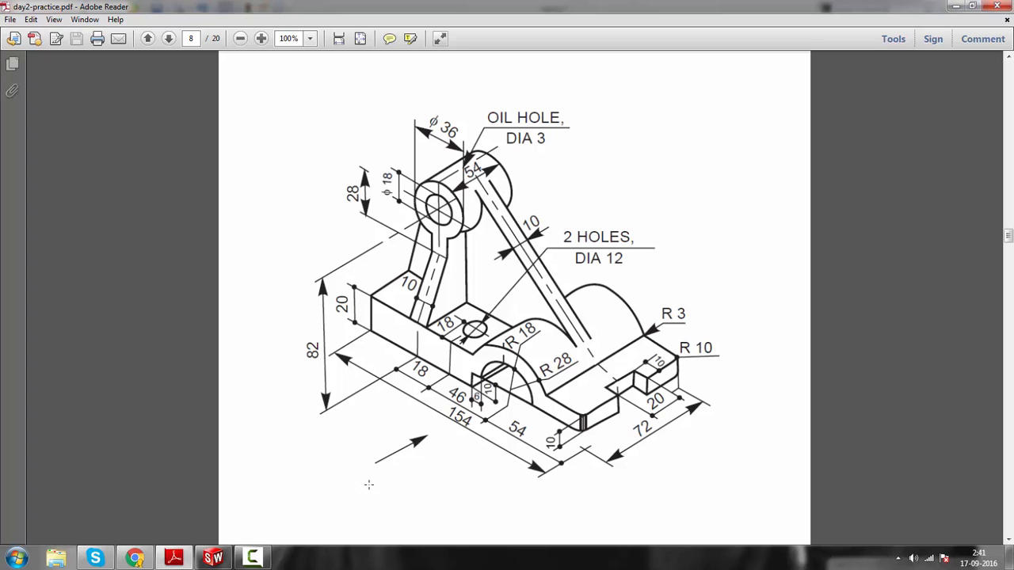
{"action": "left_click", "coordinate": [172, 559]}
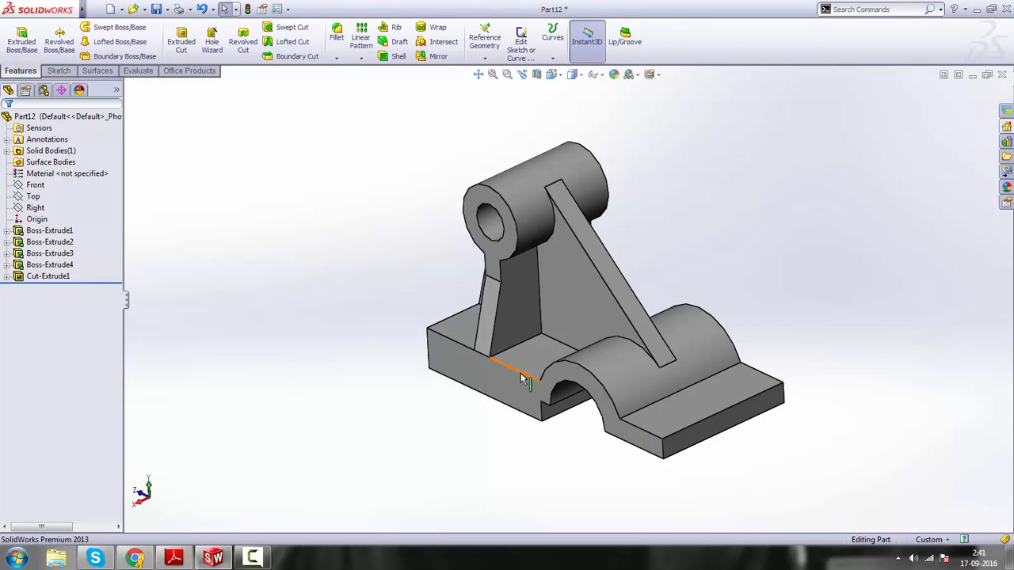
{"action": "middle_click_drag", "start_coordinate": [562, 383], "coordinate": [543, 351]}
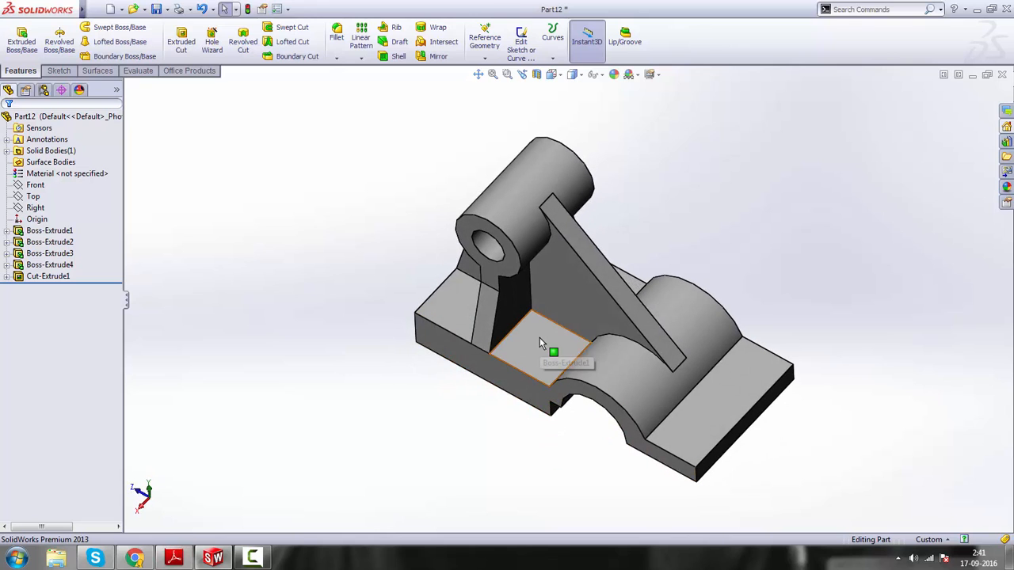
{"action": "scroll", "coordinate": [530, 339], "scroll_direction": "down", "scroll_amount": 2}
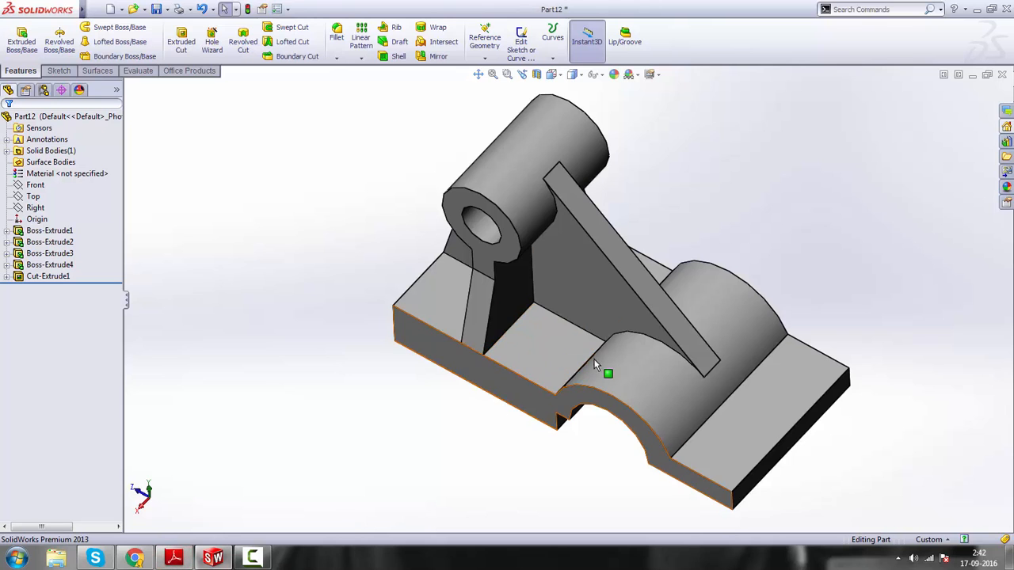
{"action": "left_click", "coordinate": [534, 344]}
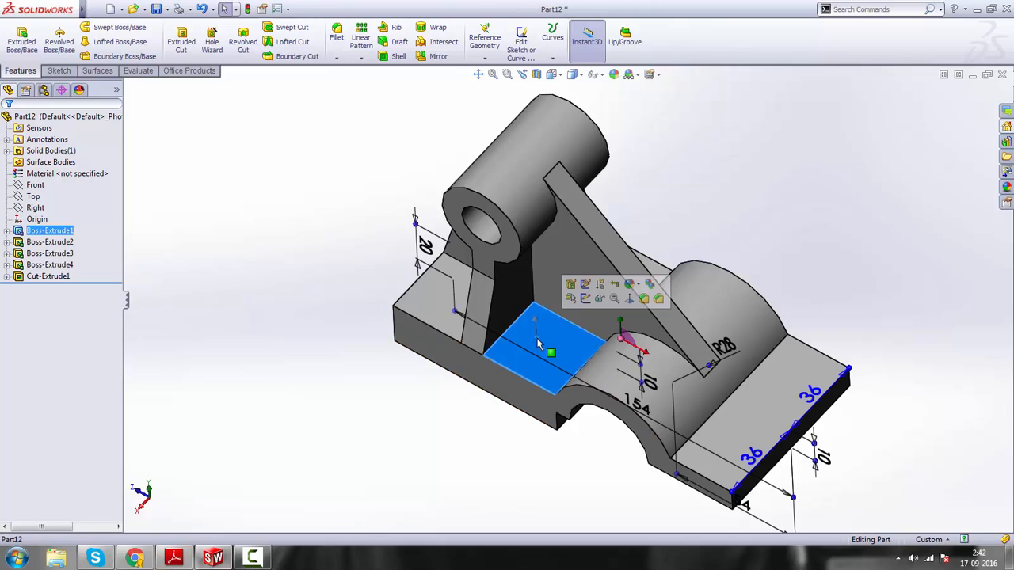
{"action": "left_click", "coordinate": [585, 299]}
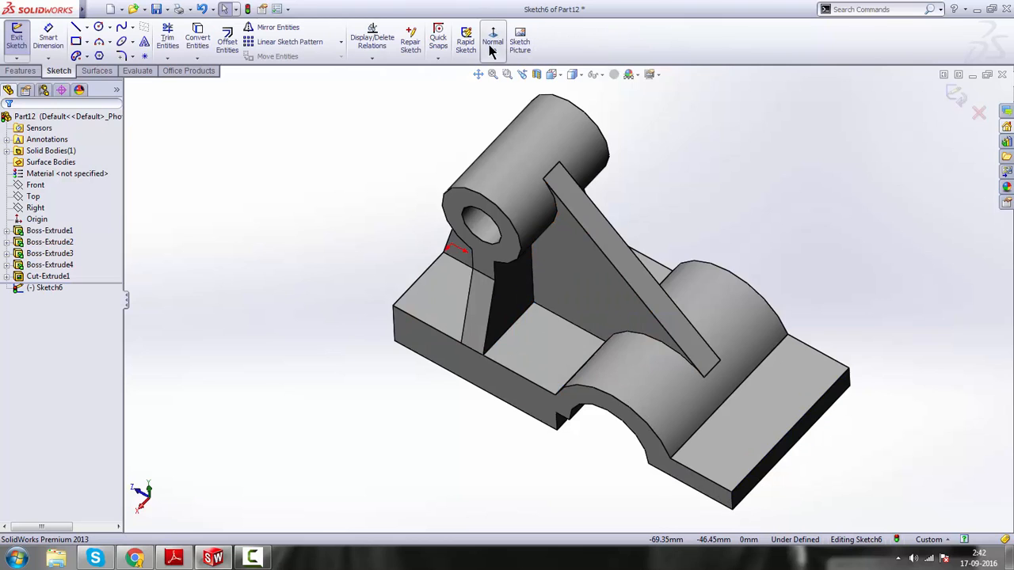
{"action": "left_click", "coordinate": [493, 39]}
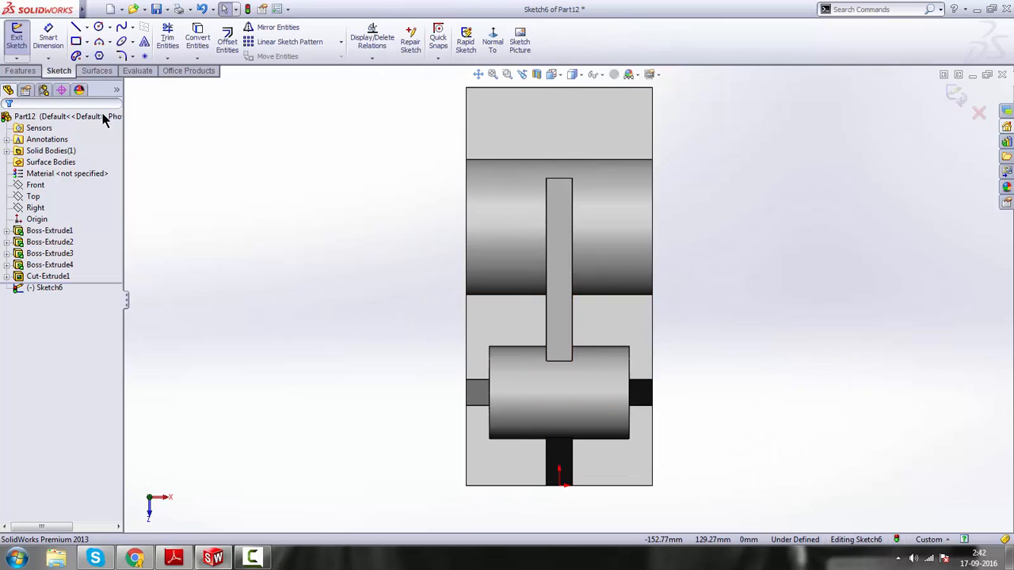
- Sketch a circle of about 6.05 mm radius on the base's top face, between the hump and the cylindrical boss, beside the sloping rib
{"action": "left_click", "coordinate": [99, 27]}
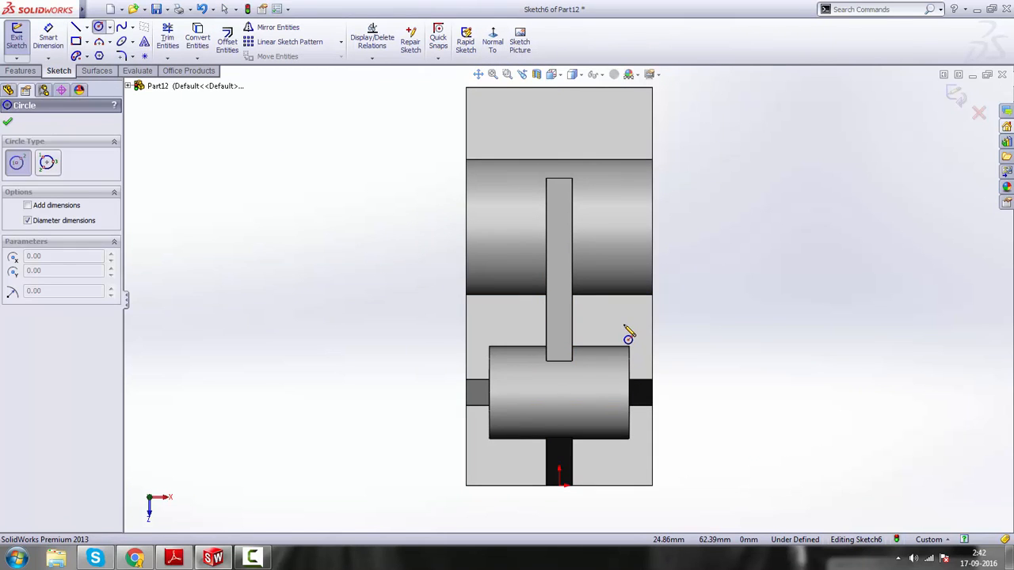
{"action": "left_click", "coordinate": [624, 323]}
{"action": "left_click", "coordinate": [634, 334]}
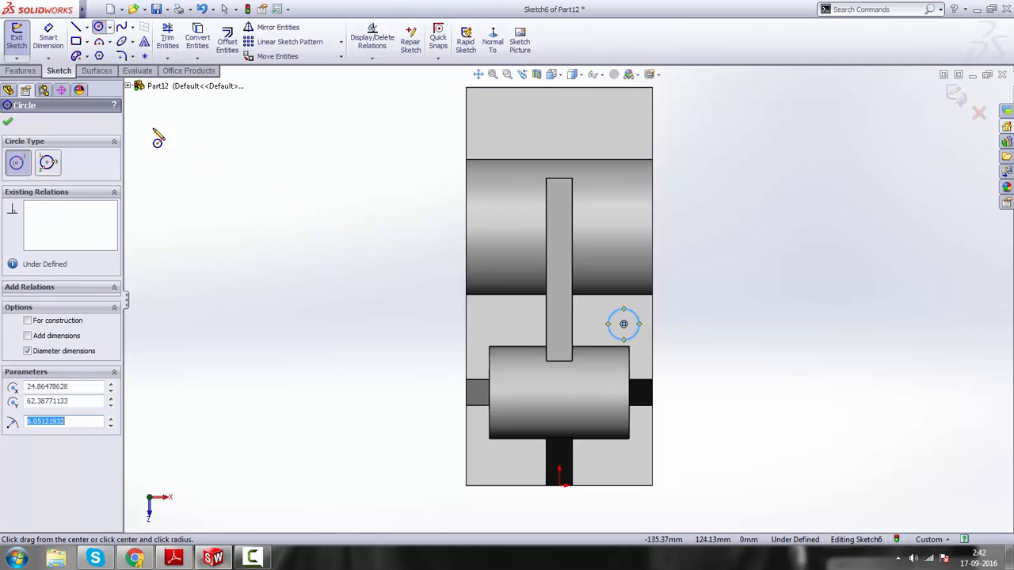
- Check the hole size in the PDF drawing and set the sketched circle's diameter to 12 mm
{"action": "left_click", "coordinate": [46, 42]}
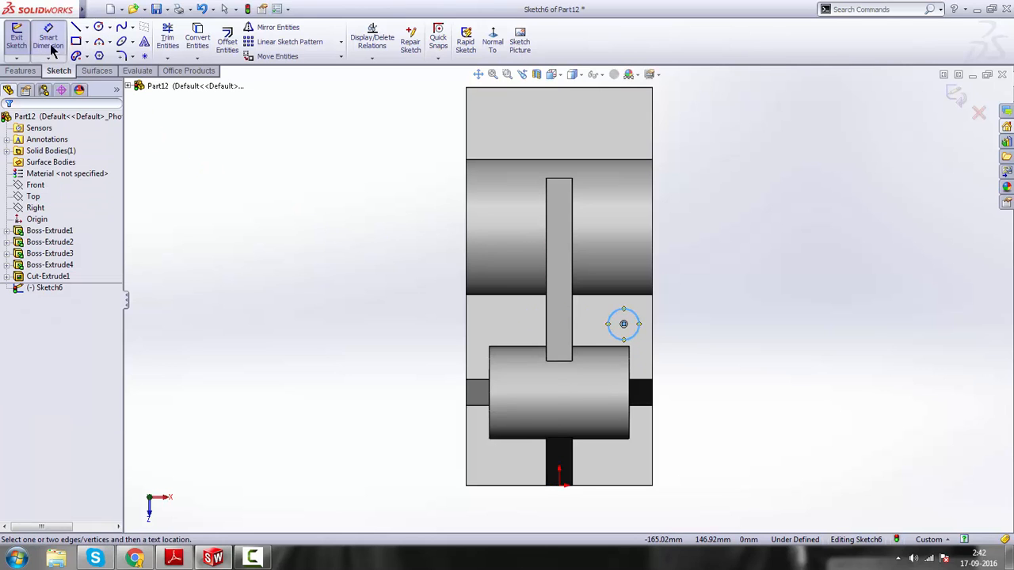
{"action": "left_click", "coordinate": [187, 561]}
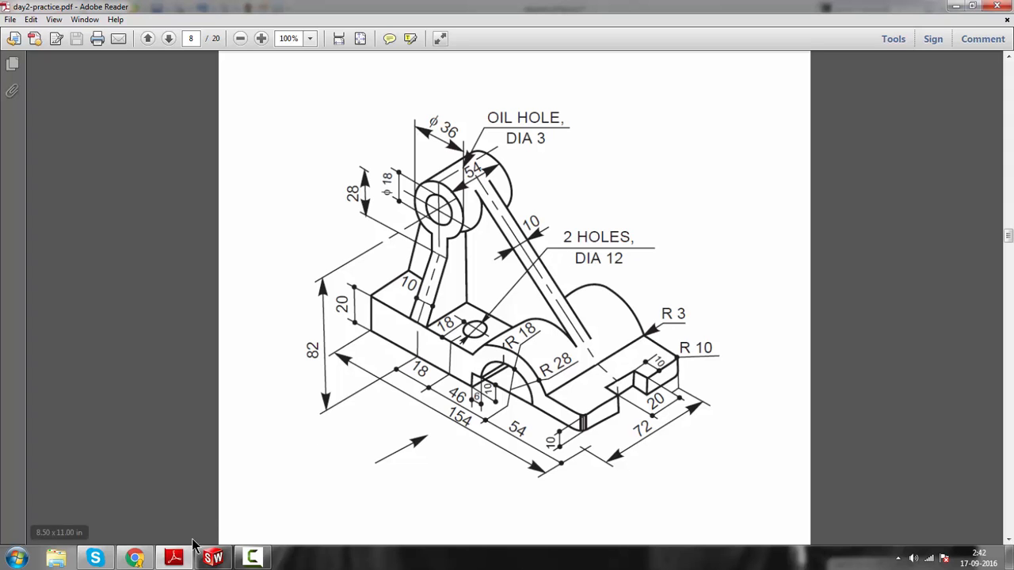
{"action": "left_click", "coordinate": [212, 558]}
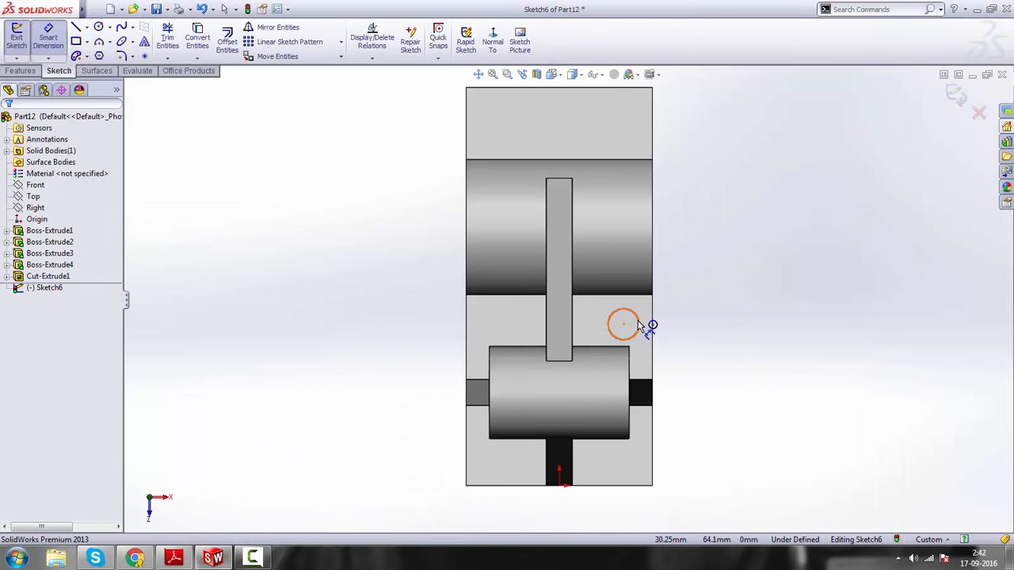
{"action": "left_click", "coordinate": [639, 325]}
{"action": "left_click", "coordinate": [710, 328]}
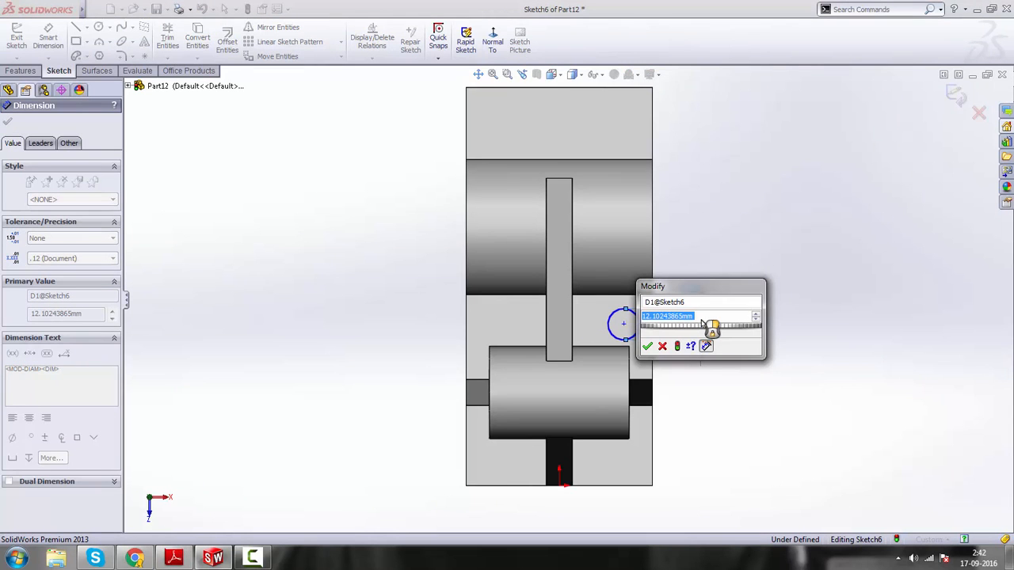
{"action": "type", "text": "12"}
{"action": "key", "text": "Return"}
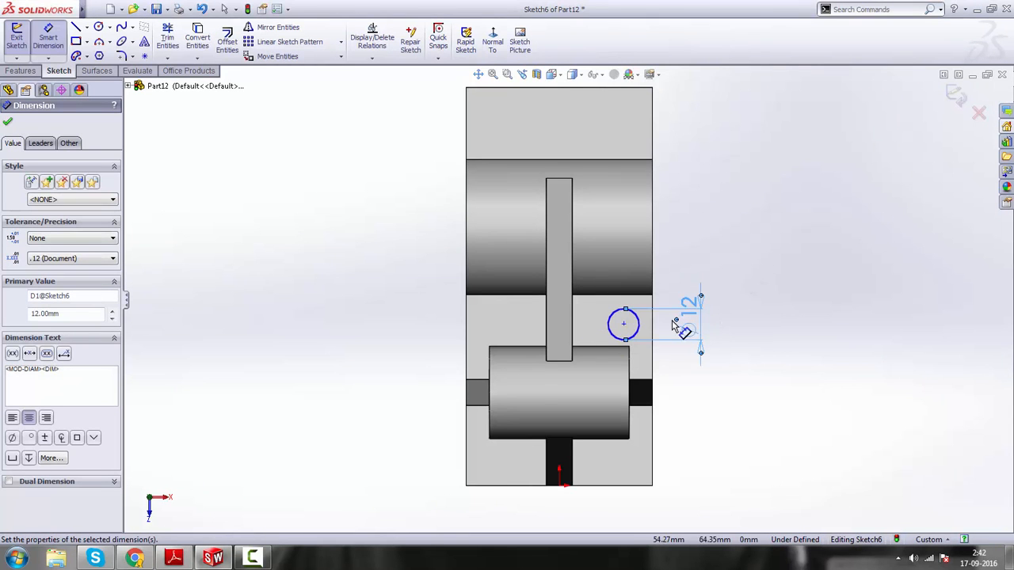
- Check the hole's offset in the PDF drawing and dimension the circle's centre 18 mm from the base's nearest long side edge
{"action": "left_click", "coordinate": [174, 558]}
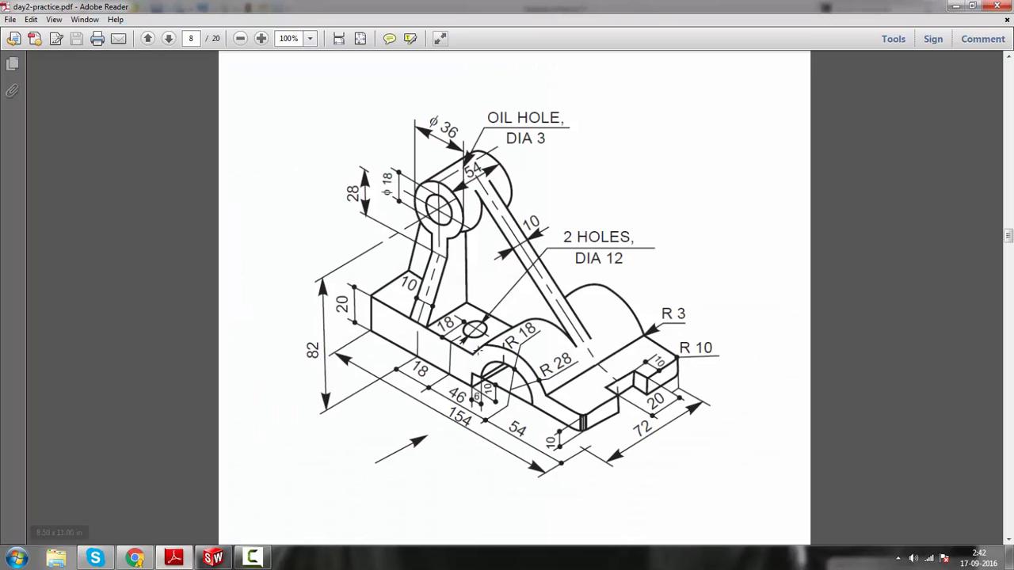
{"action": "left_click", "coordinate": [213, 559]}
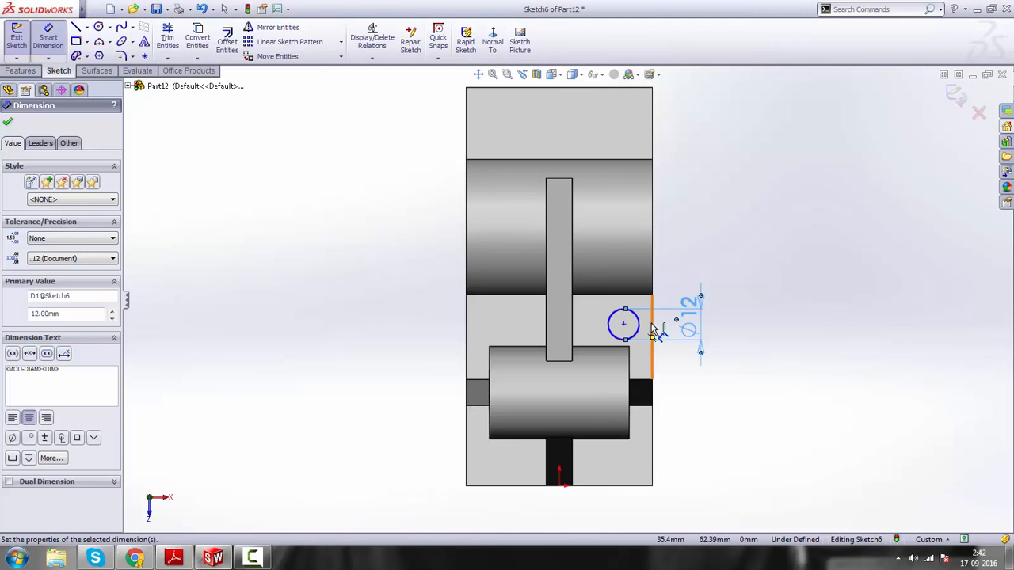
{"action": "scroll", "coordinate": [660, 337], "scroll_direction": "down", "scroll_amount": 2}
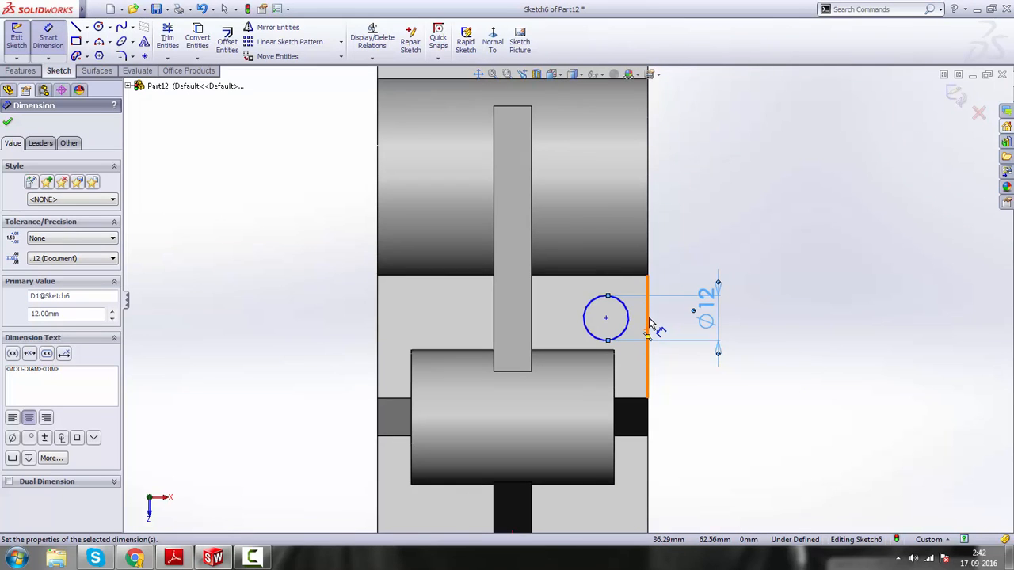
{"action": "left_click", "coordinate": [649, 336]}
{"action": "left_click", "coordinate": [606, 319]}
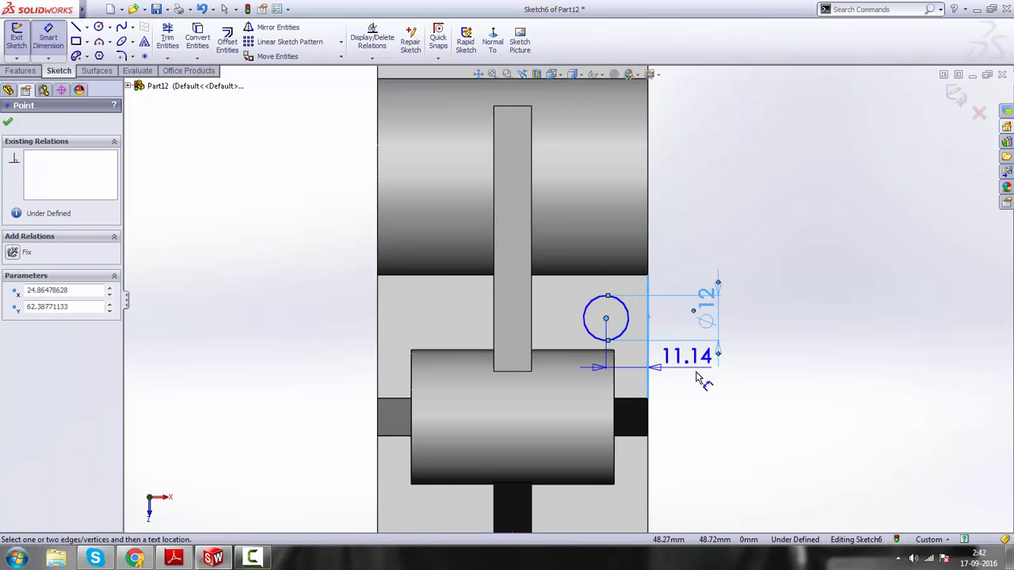
{"action": "left_click", "coordinate": [705, 381]}
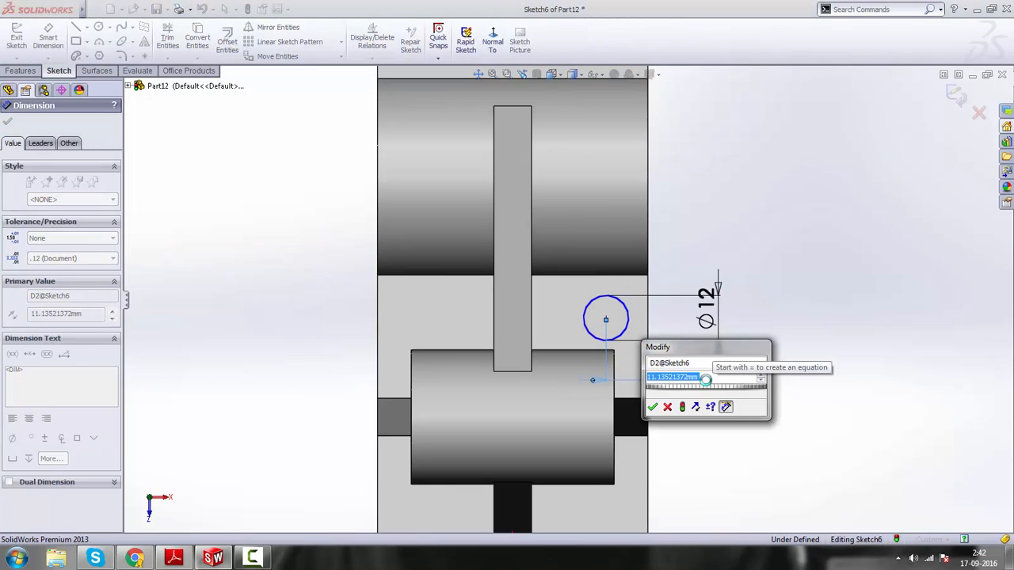
{"action": "type", "text": "10"}
{"action": "key", "text": "Return"}
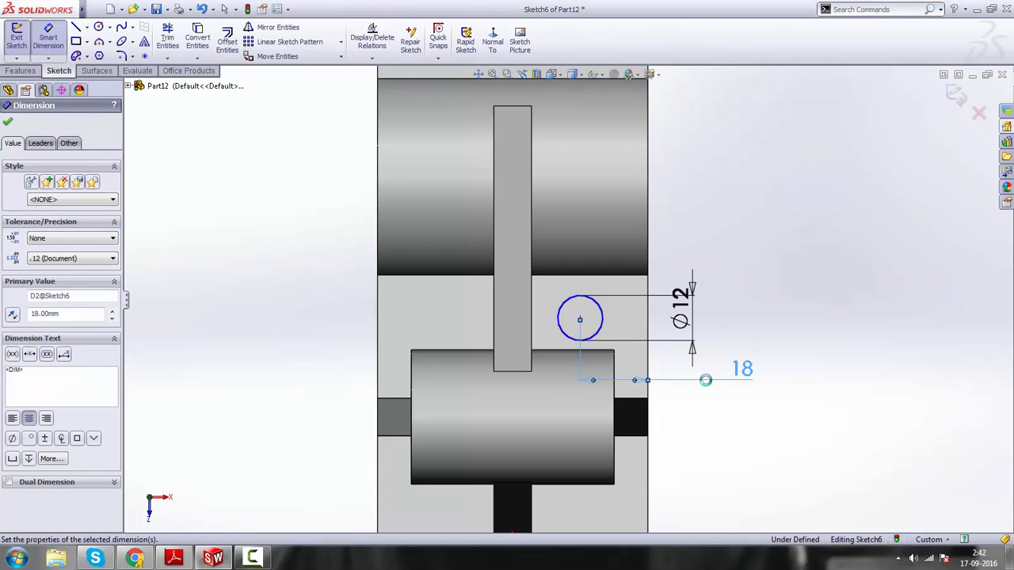
{"action": "key", "text": "f"}
{"action": "scroll", "coordinate": [590, 291], "scroll_direction": "down", "scroll_amount": 1}
{"action": "scroll", "coordinate": [575, 299], "scroll_direction": "up", "scroll_amount": 2}
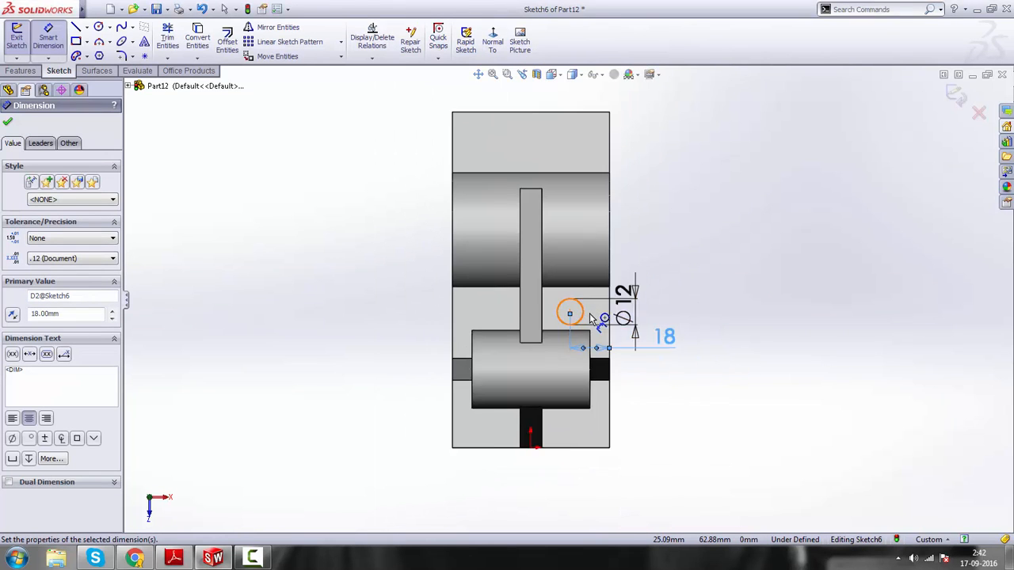
{"action": "scroll", "coordinate": [563, 289], "scroll_direction": "down", "scroll_amount": 1}
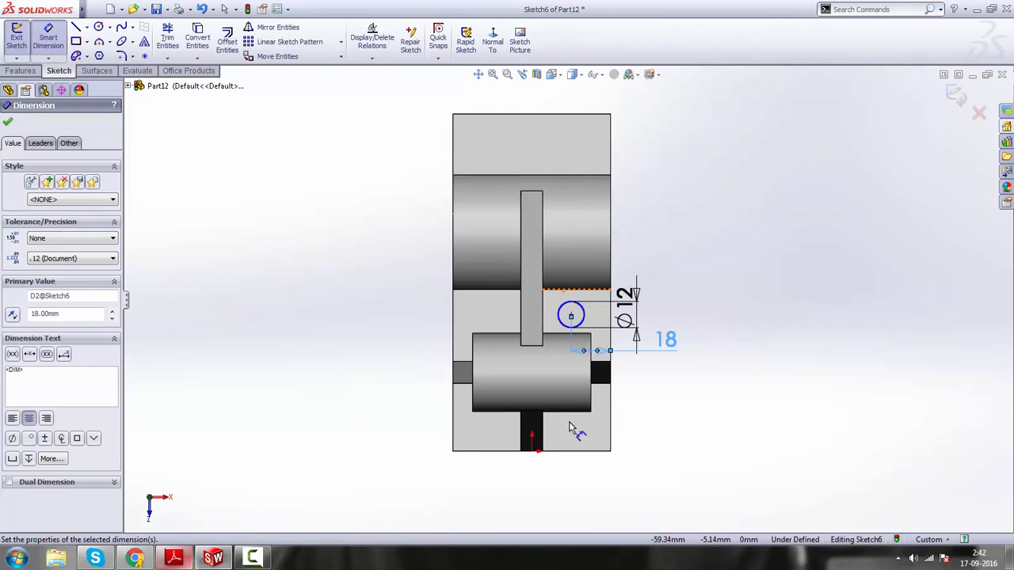
- Following the PDF drawing, dimension the circle's centre 46+54 mm from the base's end edge beyond the hump
{"action": "left_click", "coordinate": [176, 558]}
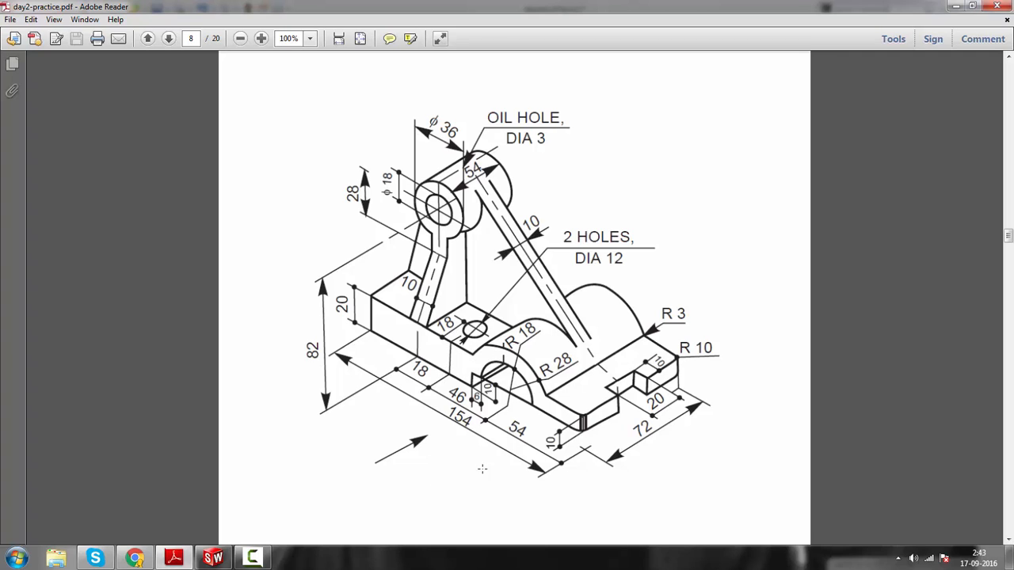
{"action": "left_click", "coordinate": [213, 557]}
{"action": "scroll", "coordinate": [580, 319], "scroll_direction": "down", "scroll_amount": 3}
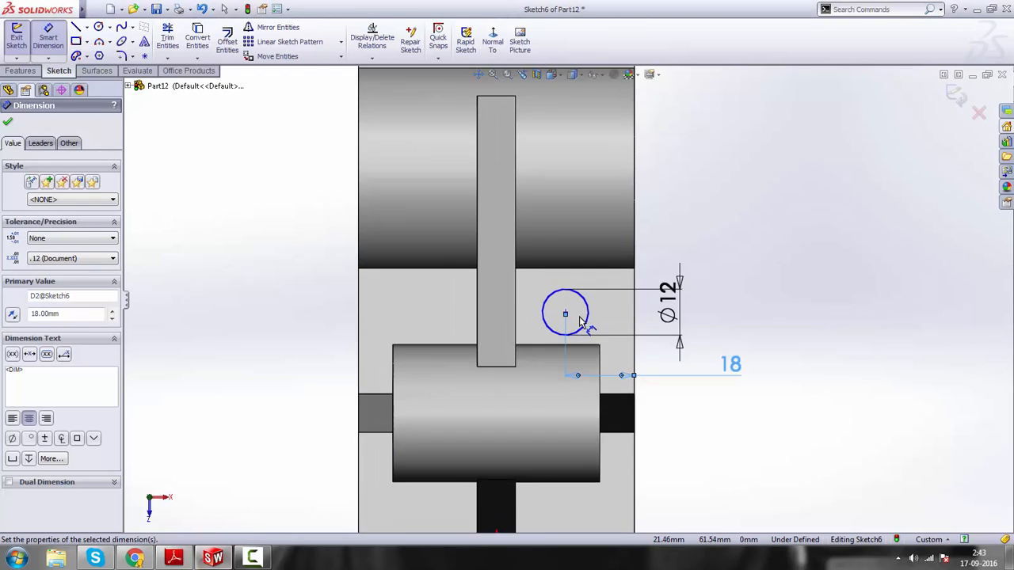
{"action": "scroll", "coordinate": [578, 318], "scroll_direction": "down", "scroll_amount": 2}
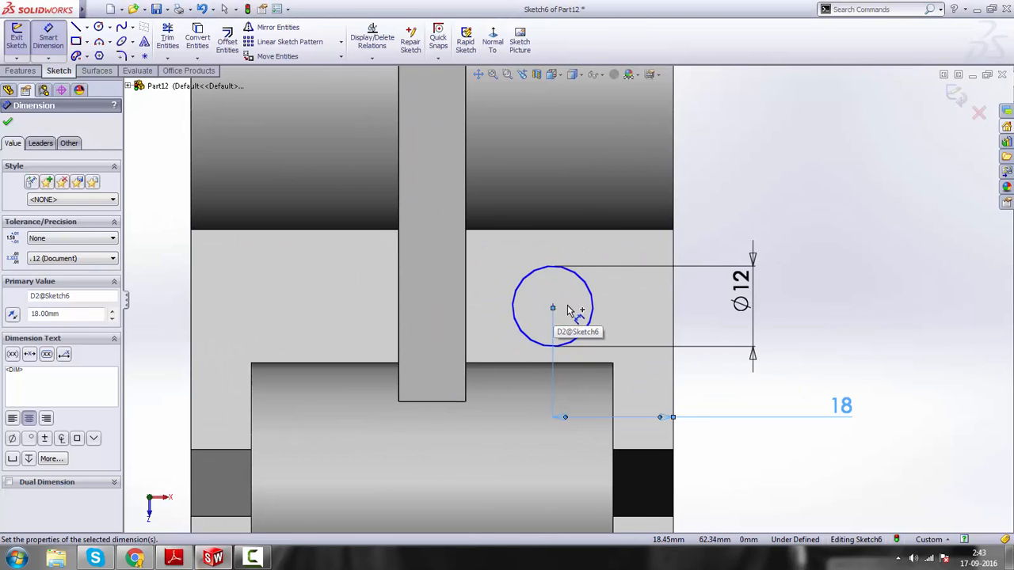
{"action": "scroll", "coordinate": [567, 305], "scroll_direction": "up", "scroll_amount": 2}
{"action": "scroll", "coordinate": [555, 307], "scroll_direction": "down", "scroll_amount": 4}
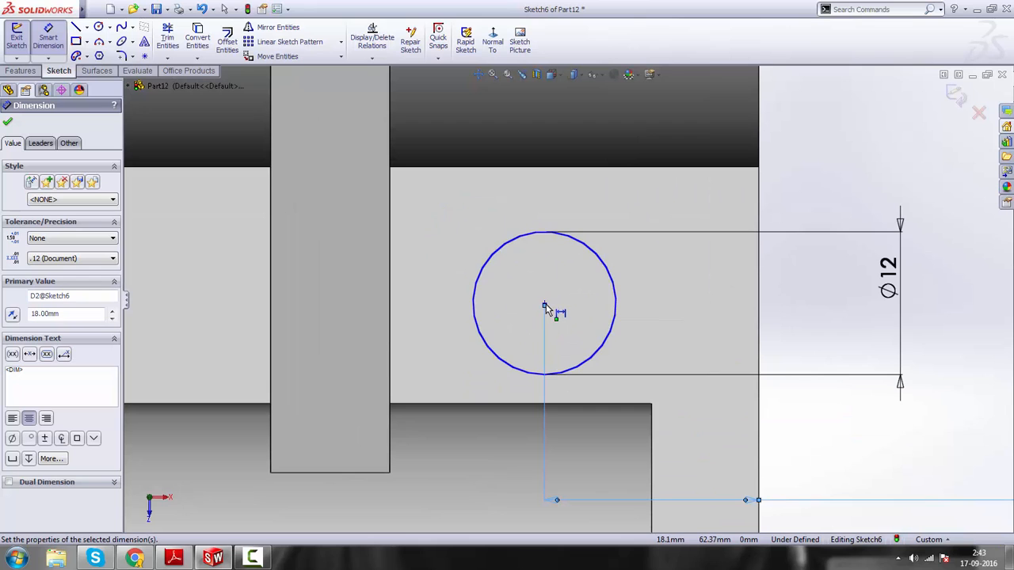
{"action": "scroll", "coordinate": [546, 308], "scroll_direction": "down", "scroll_amount": 3}
{"action": "scroll", "coordinate": [549, 309], "scroll_direction": "up", "scroll_amount": 1}
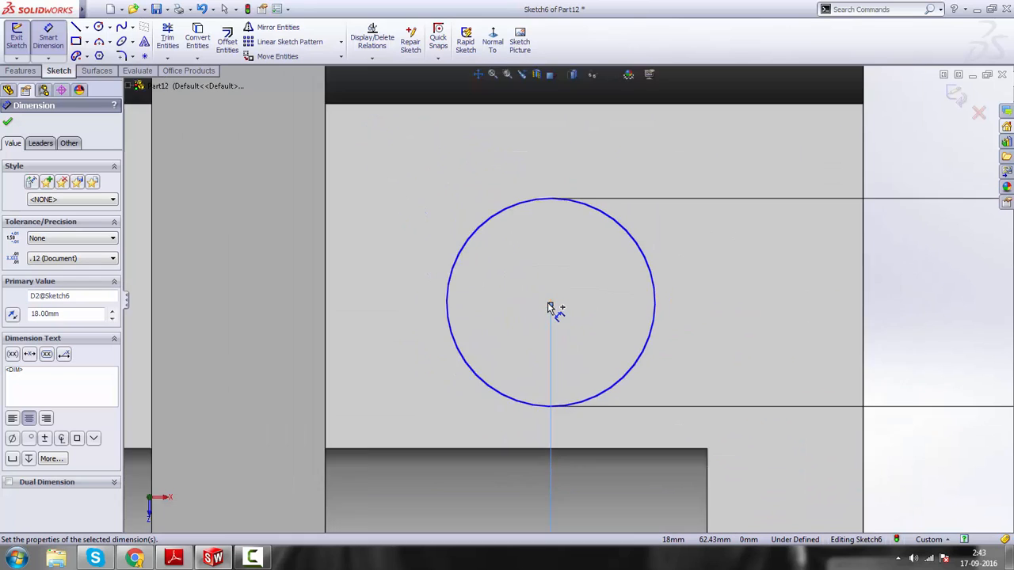
{"action": "scroll", "coordinate": [552, 309], "scroll_direction": "up", "scroll_amount": 2}
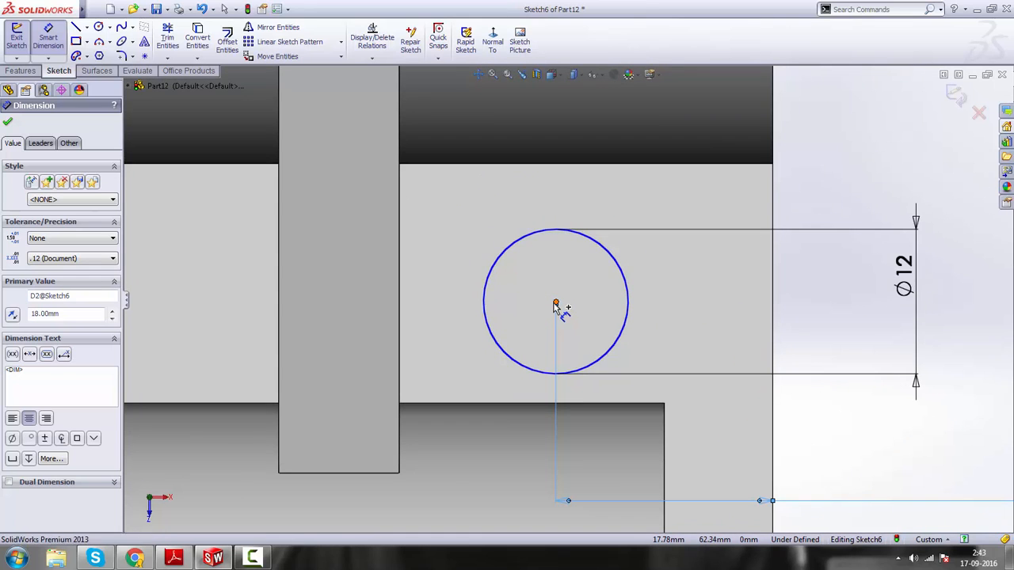
{"action": "left_click", "coordinate": [556, 306]}
{"action": "scroll", "coordinate": [570, 304], "scroll_direction": "up", "scroll_amount": 5}
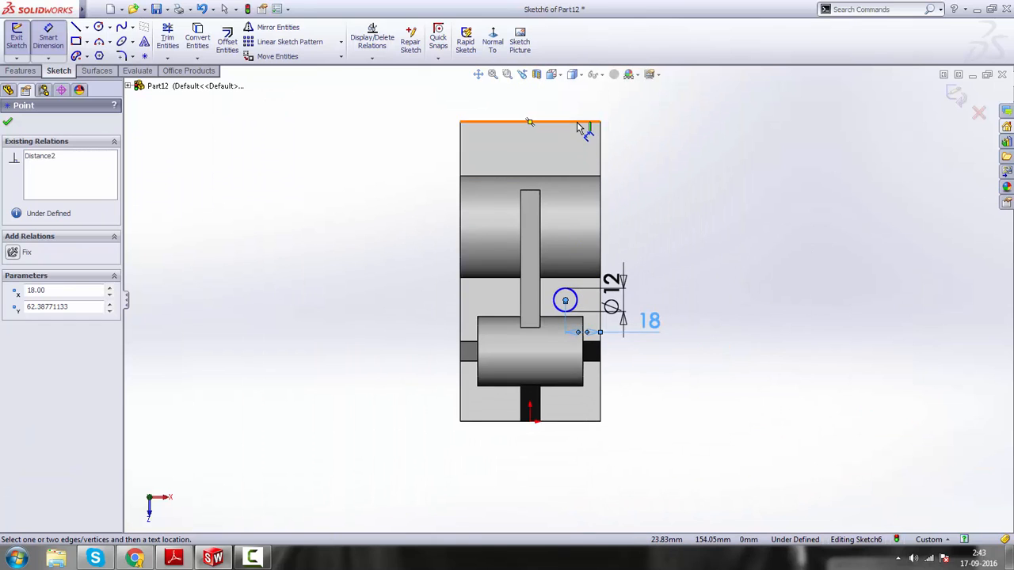
{"action": "left_click", "coordinate": [578, 123]}
{"action": "left_click", "coordinate": [663, 183]}
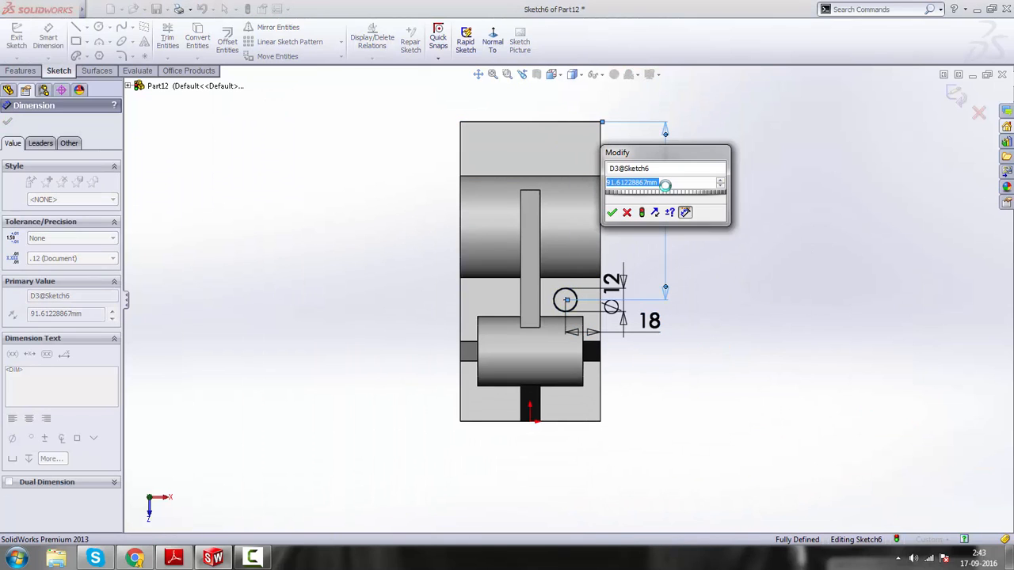
{"action": "type", "text": "="}
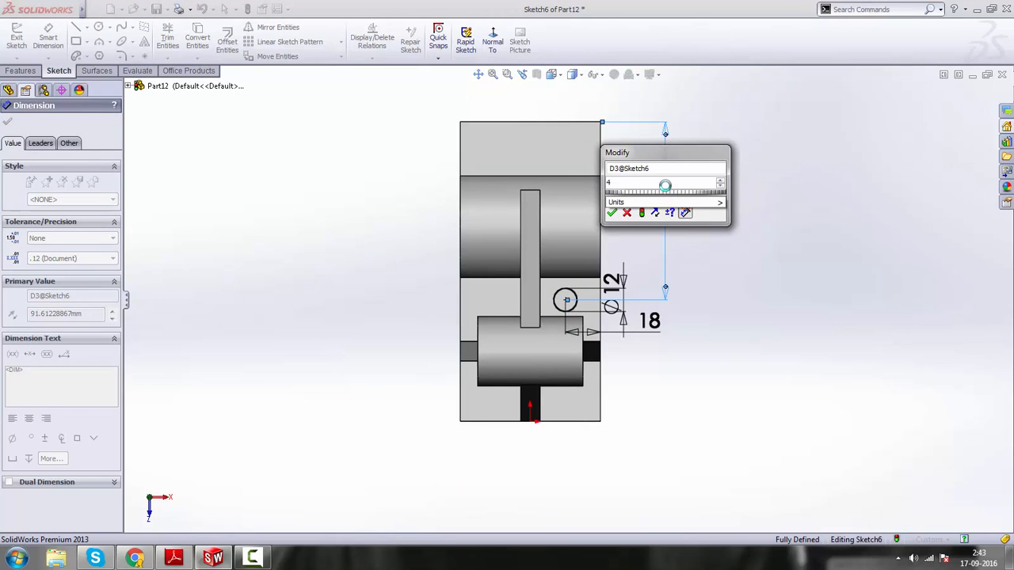
{"action": "left_click", "coordinate": [176, 557]}
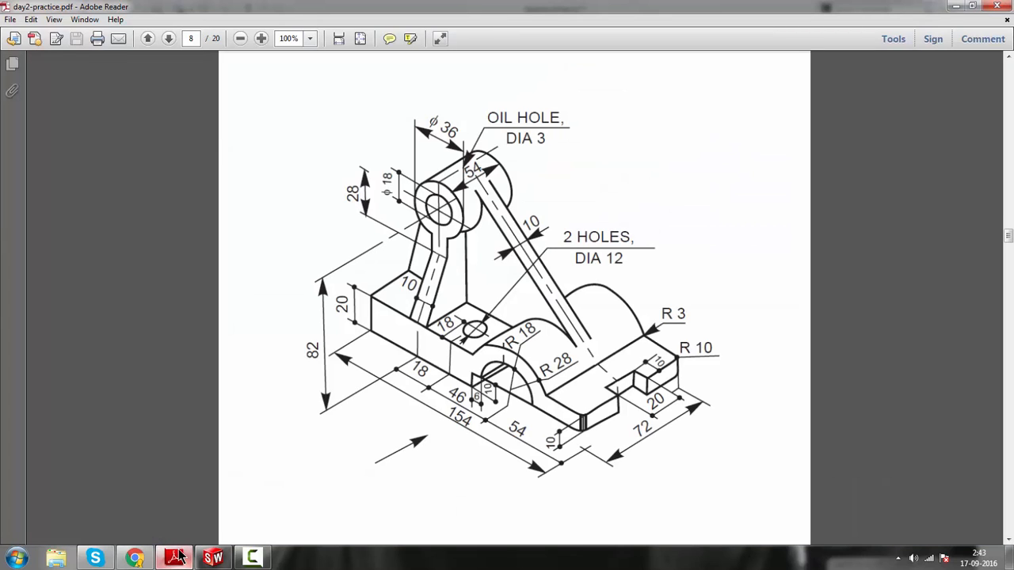
{"action": "left_click", "coordinate": [176, 558]}
{"action": "type", "text": "4"}
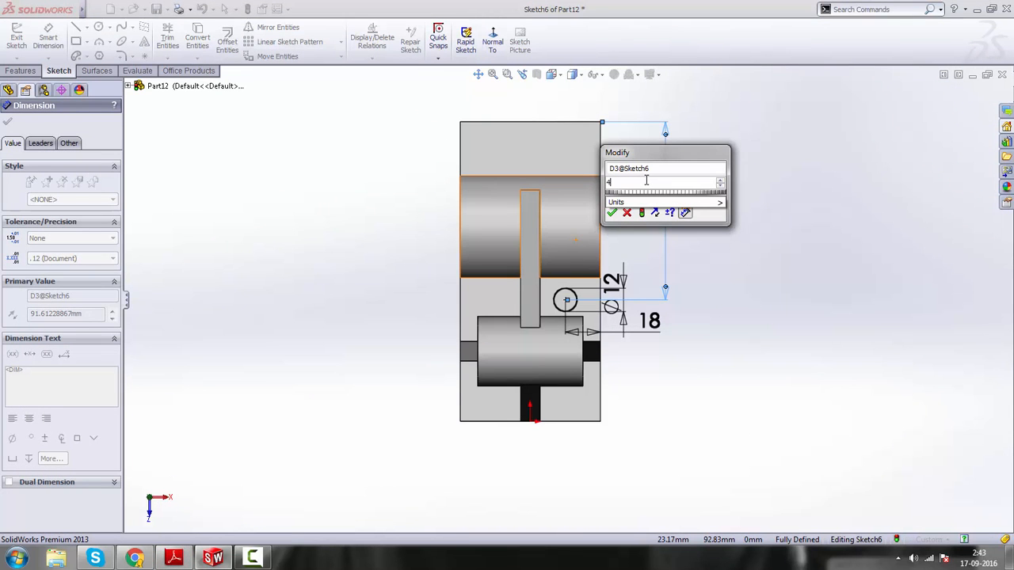
{"action": "type", "text": "6+54"}
{"action": "key", "text": "Return"}
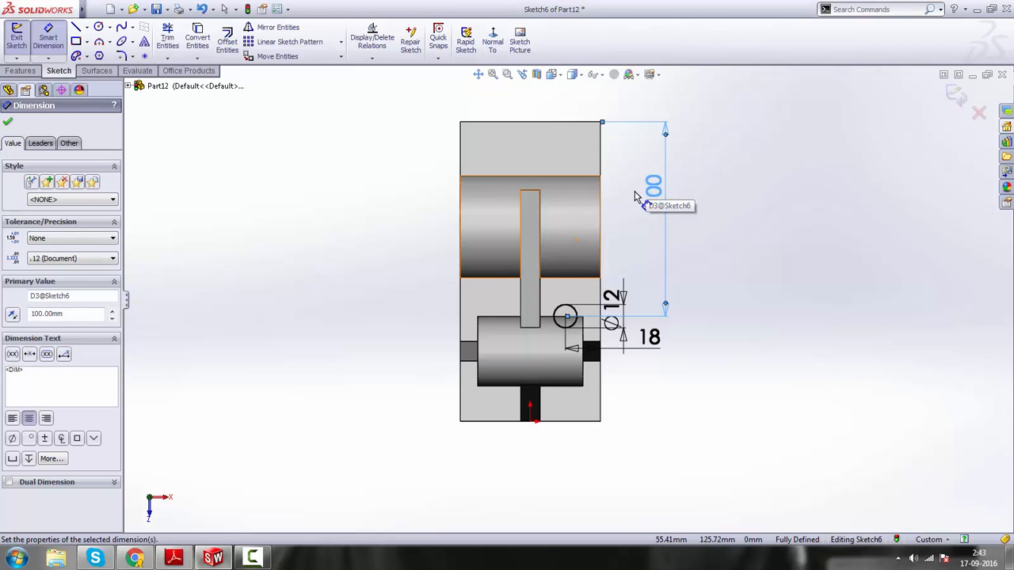
{"action": "left_click", "coordinate": [690, 316]}
- Cut the 12 mm circle through the base with an Extruded Cut set to Through All
{"action": "middle_click_drag", "start_coordinate": [593, 283], "coordinate": [668, 480]}
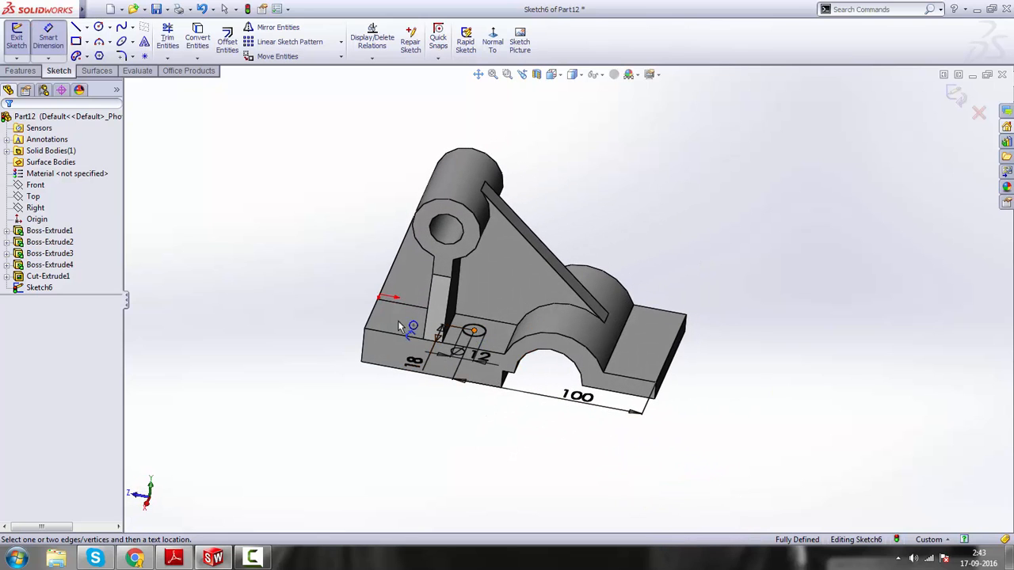
{"action": "right_click", "coordinate": [254, 222]}
{"action": "left_click", "coordinate": [274, 227]}
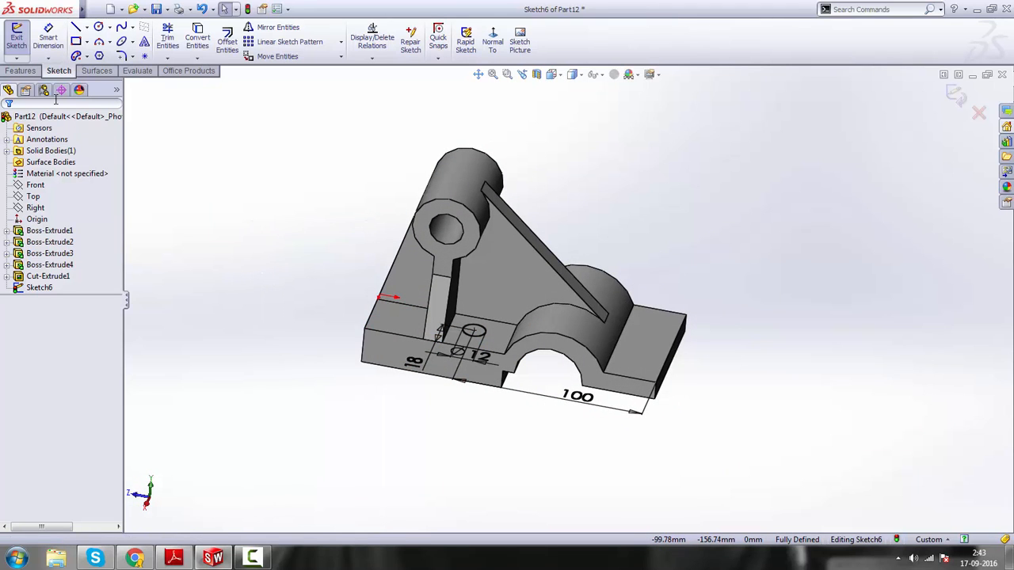
{"action": "left_click", "coordinate": [20, 71]}
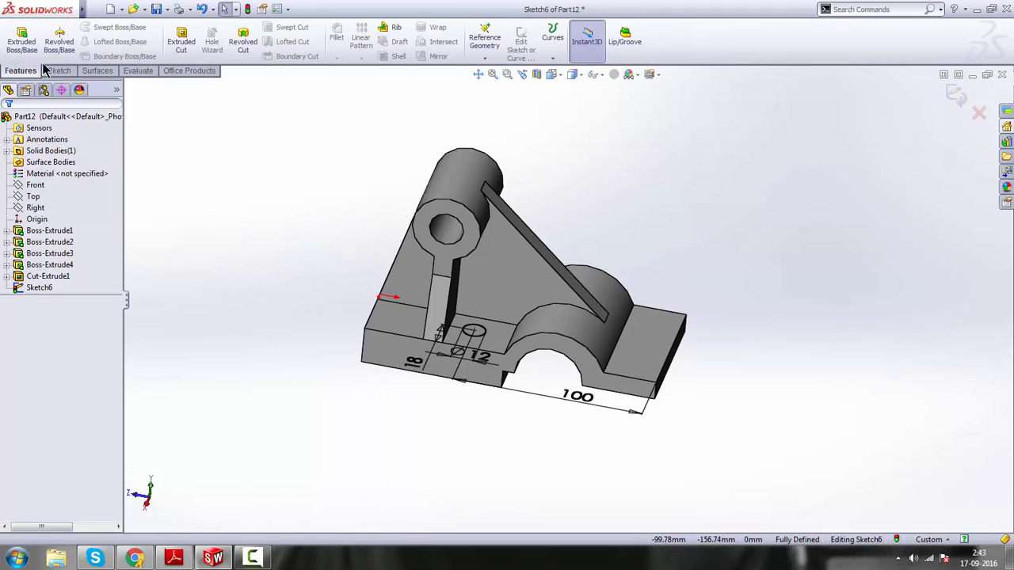
{"action": "left_click", "coordinate": [183, 48]}
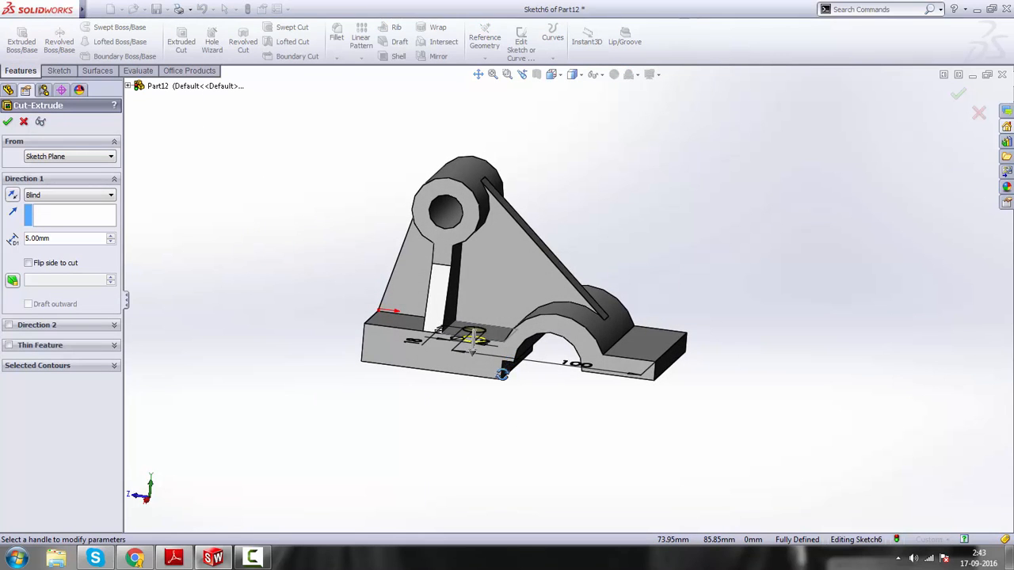
{"action": "left_click", "coordinate": [80, 195]}
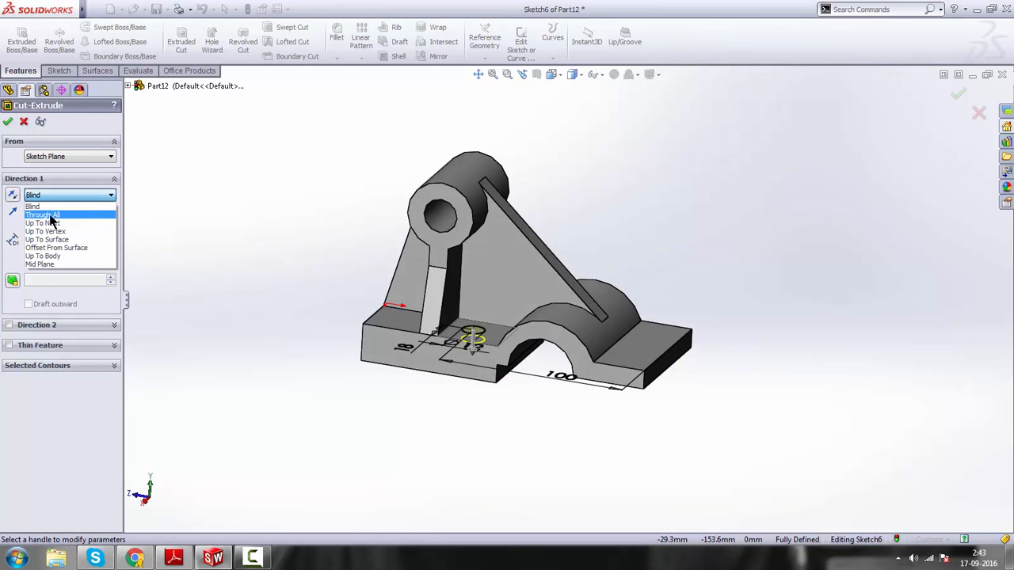
{"action": "left_click", "coordinate": [63, 217]}
{"action": "middle_click_drag", "start_coordinate": [474, 400], "coordinate": [462, 393]}
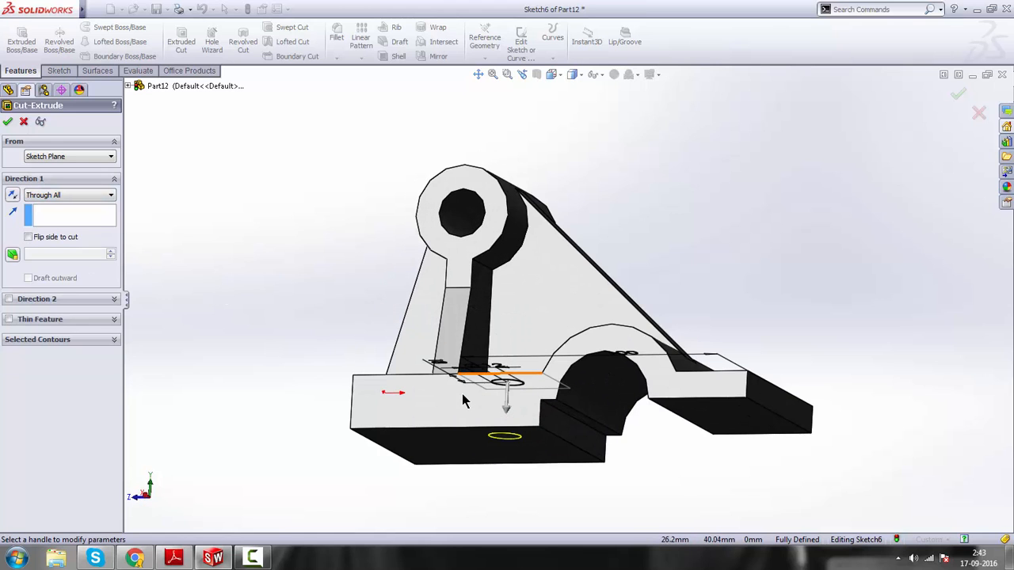
{"action": "middle_click_drag", "start_coordinate": [523, 391], "coordinate": [499, 460]}
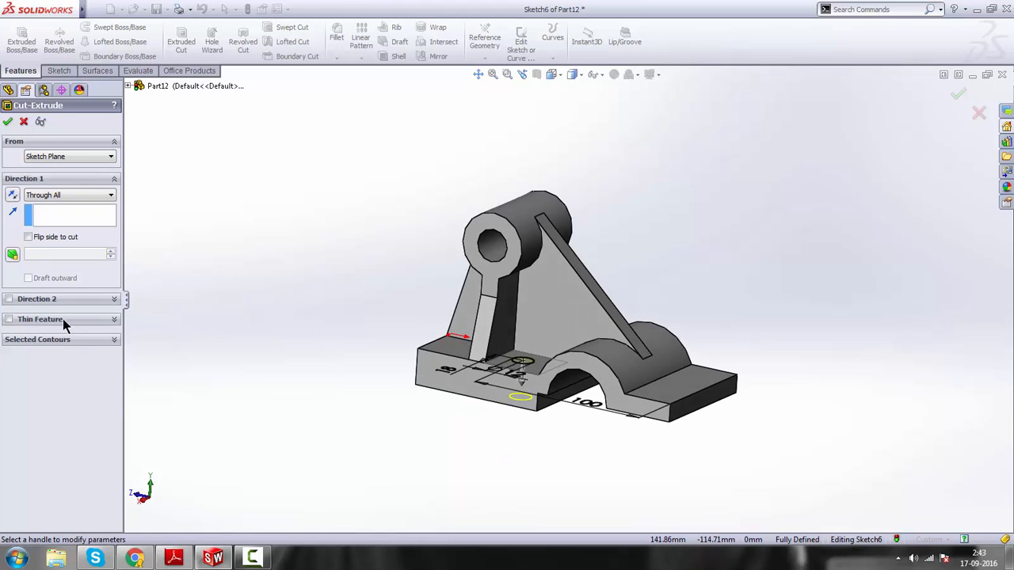
{"action": "left_click", "coordinate": [8, 121]}
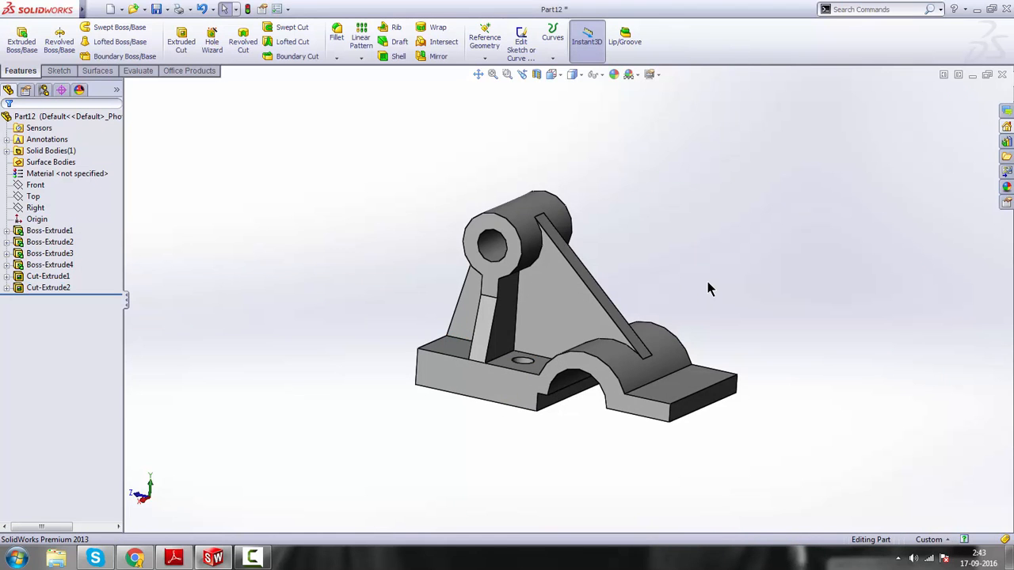
{"action": "middle_click_drag", "start_coordinate": [709, 290], "coordinate": [637, 386]}
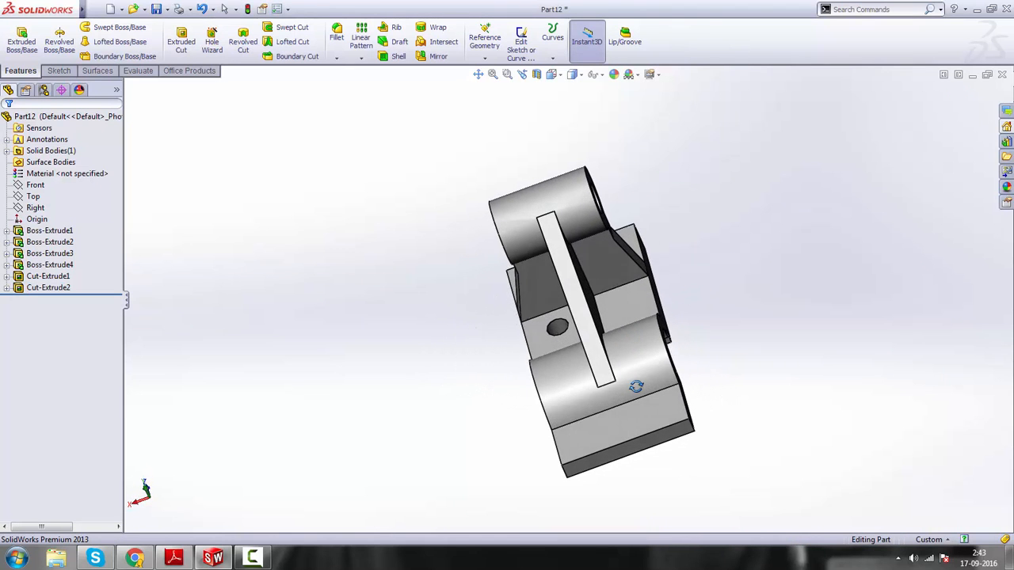
{"action": "left_click", "coordinate": [636, 386]}
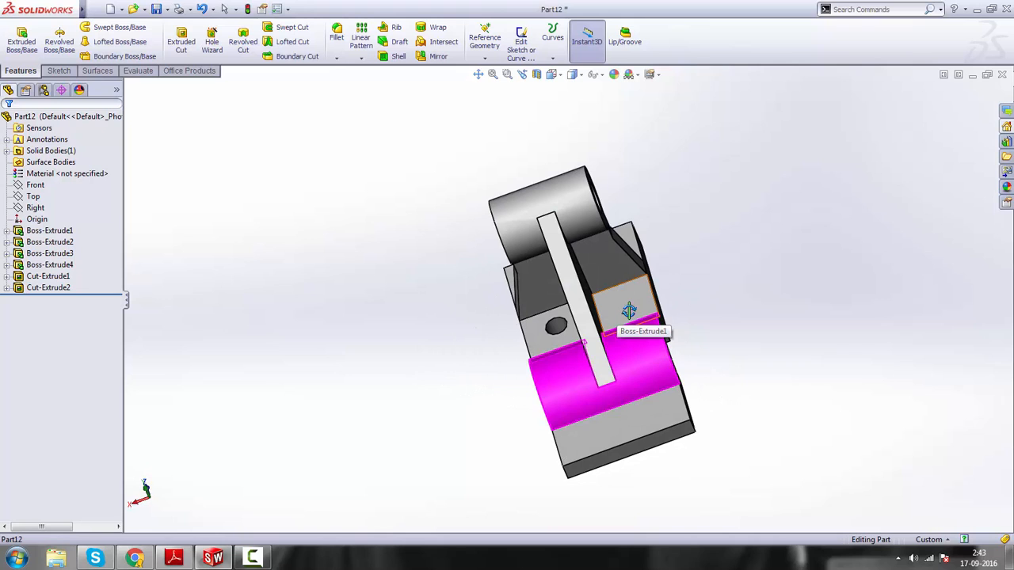
- Start a Mirror feature and choose the Right plane as its mirror plane
{"action": "left_click", "coordinate": [700, 354]}
{"action": "middle_click_drag", "start_coordinate": [701, 354], "coordinate": [708, 328]}
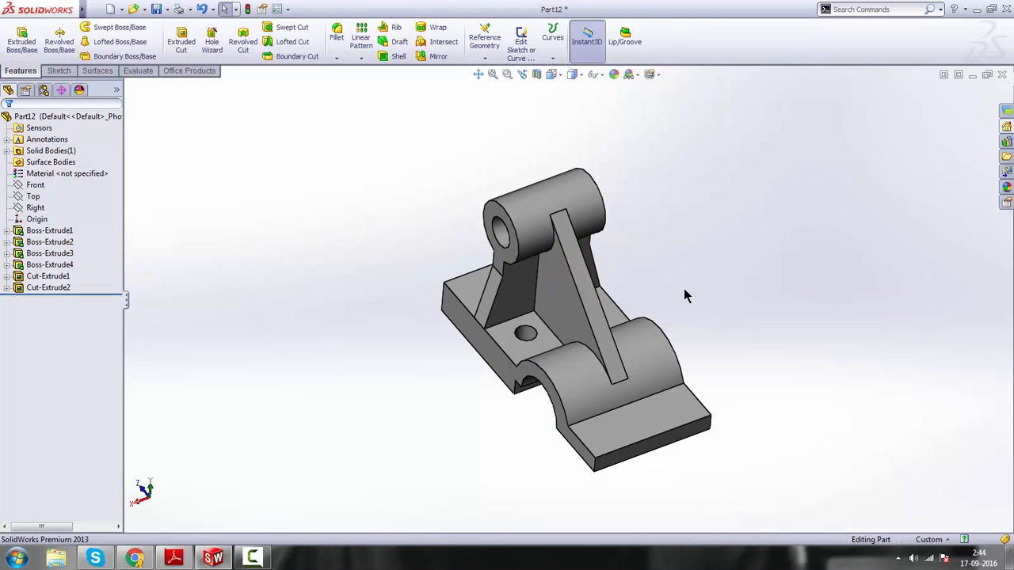
{"action": "middle_click_drag", "start_coordinate": [734, 302], "coordinate": [617, 256]}
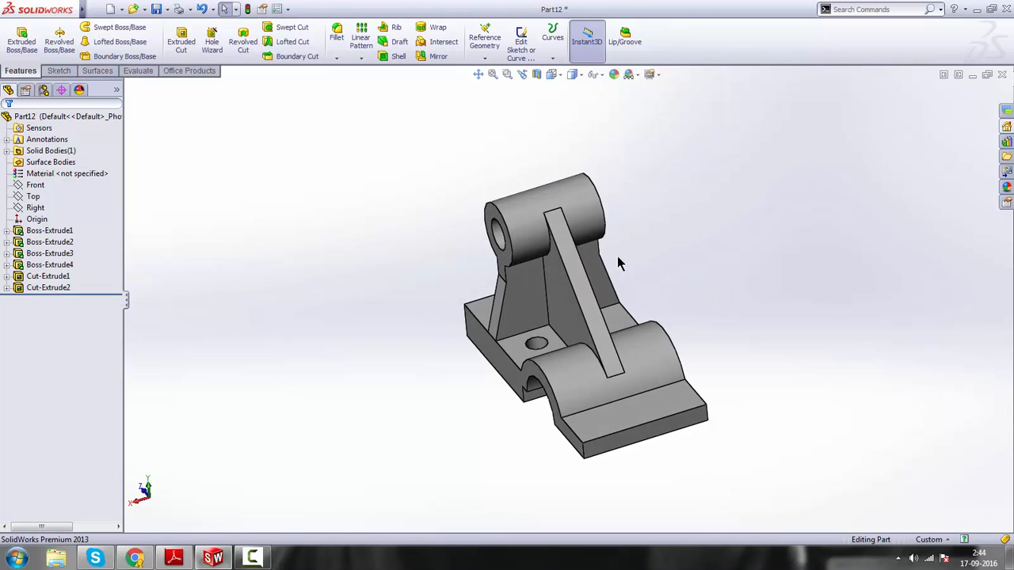
{"action": "left_click", "coordinate": [437, 57]}
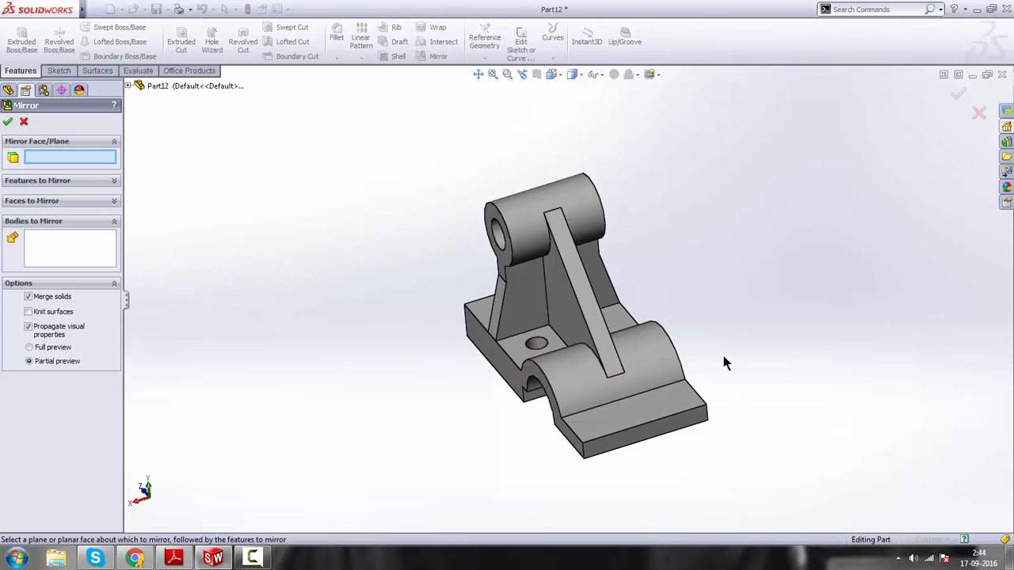
{"action": "mouse_move", "coordinate": [723, 357]}
{"action": "middle_mouse_down"}
{"action": "mouse_move", "coordinate": [686, 353]}
{"action": "mouse_move", "coordinate": [742, 353]}
{"action": "middle_mouse_up"}
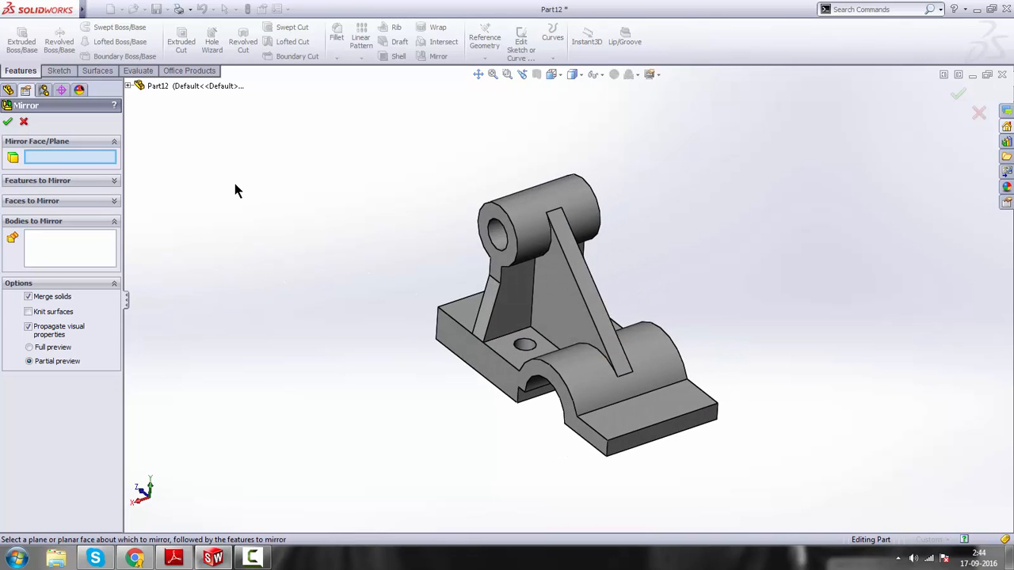
{"action": "left_click", "coordinate": [128, 85]}
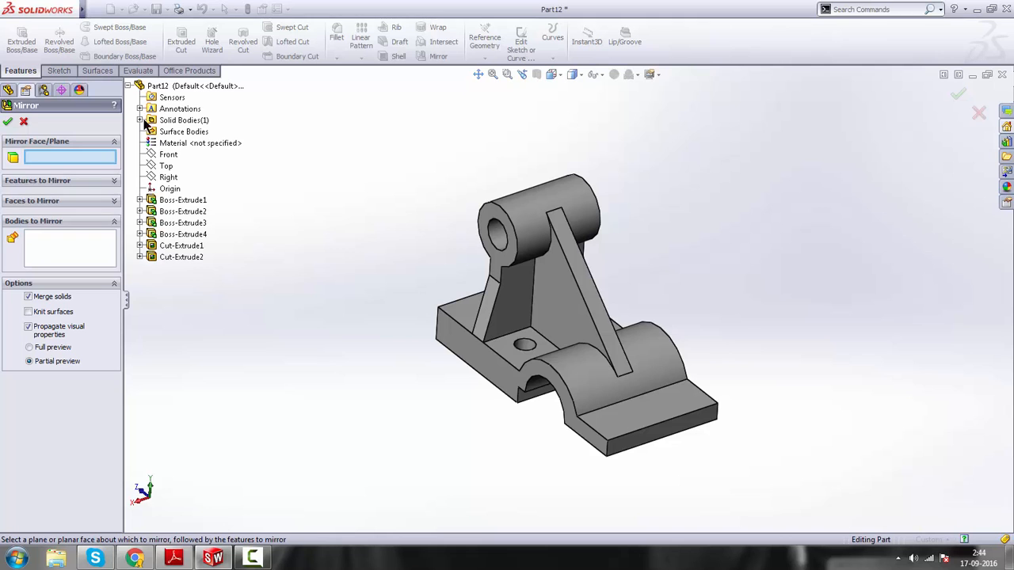
{"action": "left_click", "coordinate": [168, 178]}
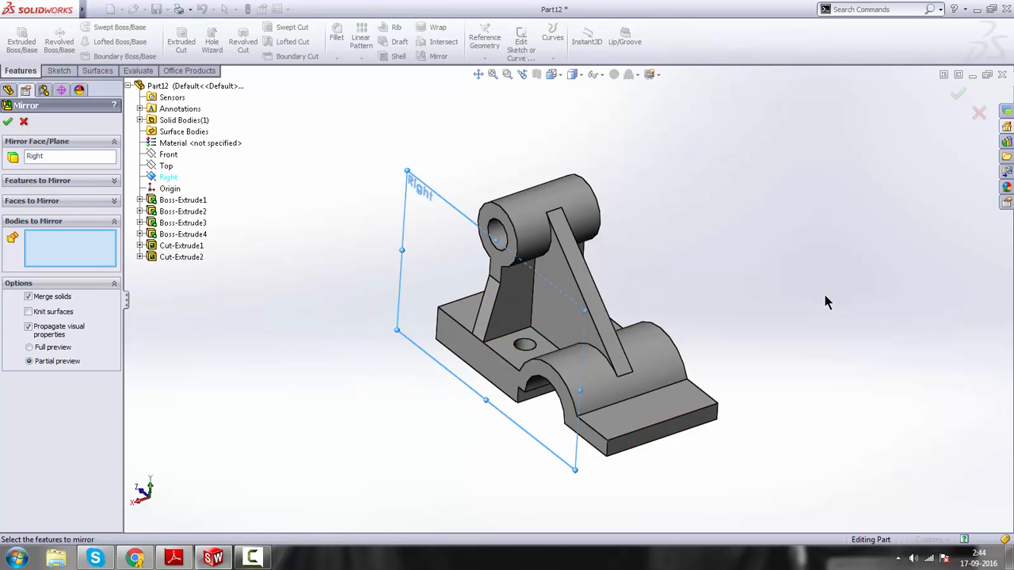
{"action": "middle_click_drag", "start_coordinate": [826, 302], "coordinate": [783, 294]}
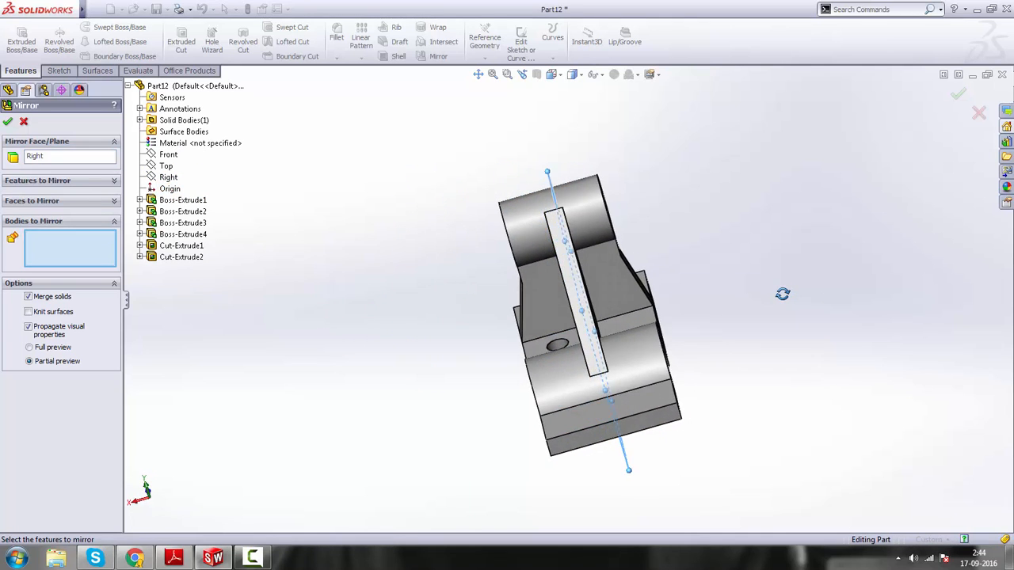
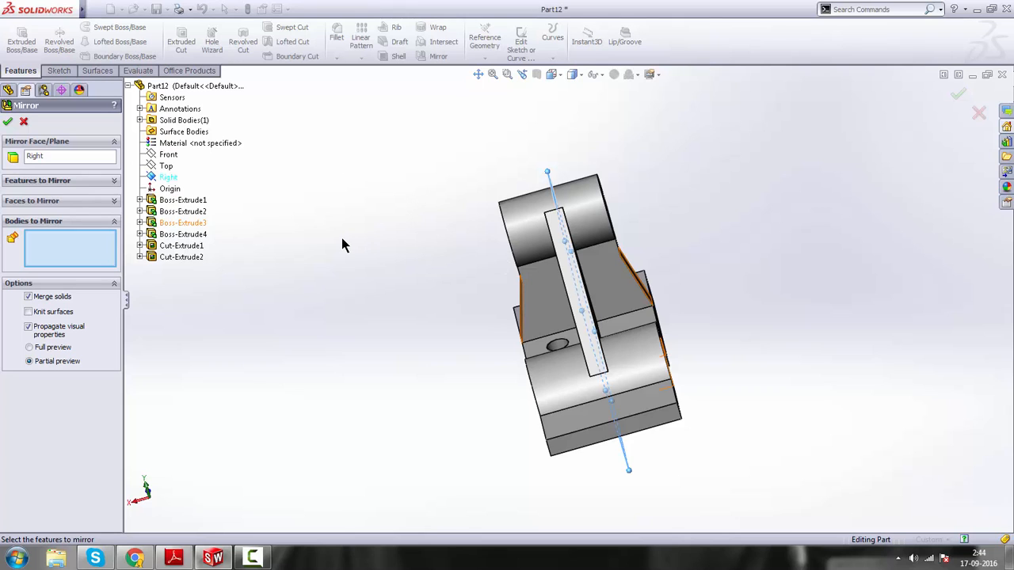
{"action": "middle_click_drag", "start_coordinate": [342, 241], "coordinate": [317, 240]}
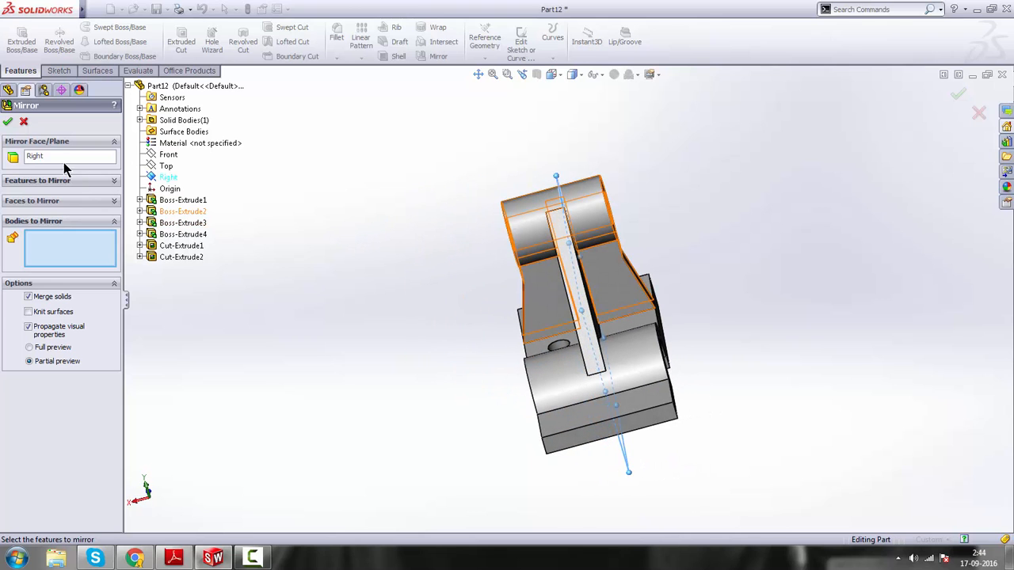
{"action": "mouse_move", "coordinate": [723, 228]}
{"action": "middle_mouse_down"}
{"action": "mouse_move", "coordinate": [750, 229]}
{"action": "mouse_move", "coordinate": [735, 231]}
{"action": "middle_mouse_up"}
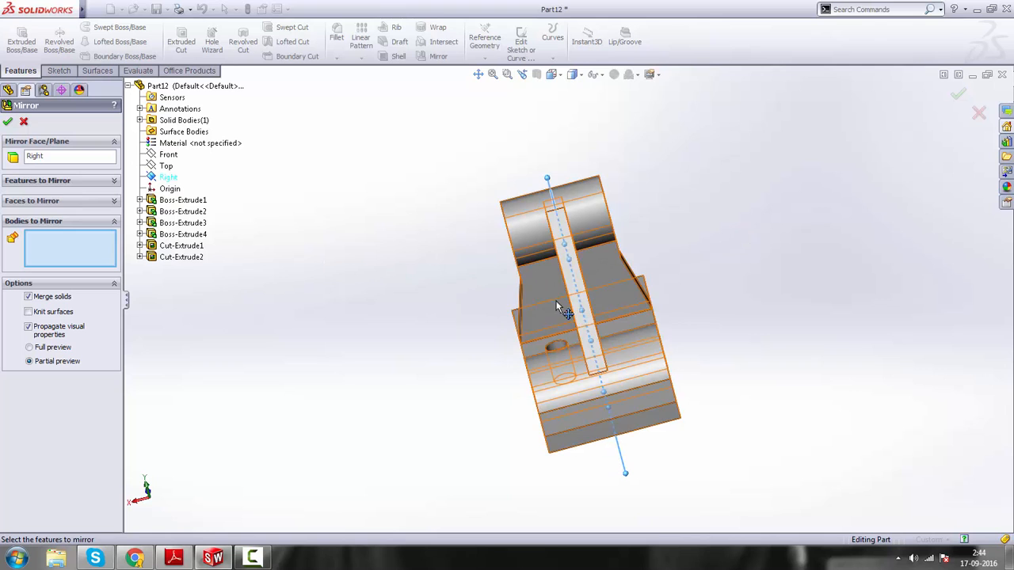
{"action": "middle_click_drag", "start_coordinate": [737, 368], "coordinate": [765, 362]}
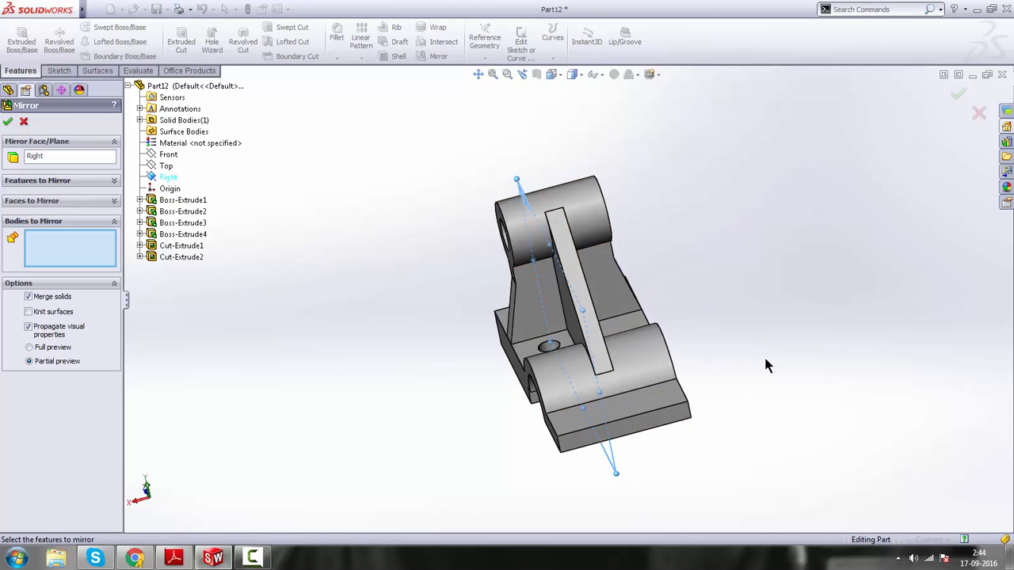
{"action": "middle_click_drag", "start_coordinate": [605, 305], "coordinate": [626, 301]}
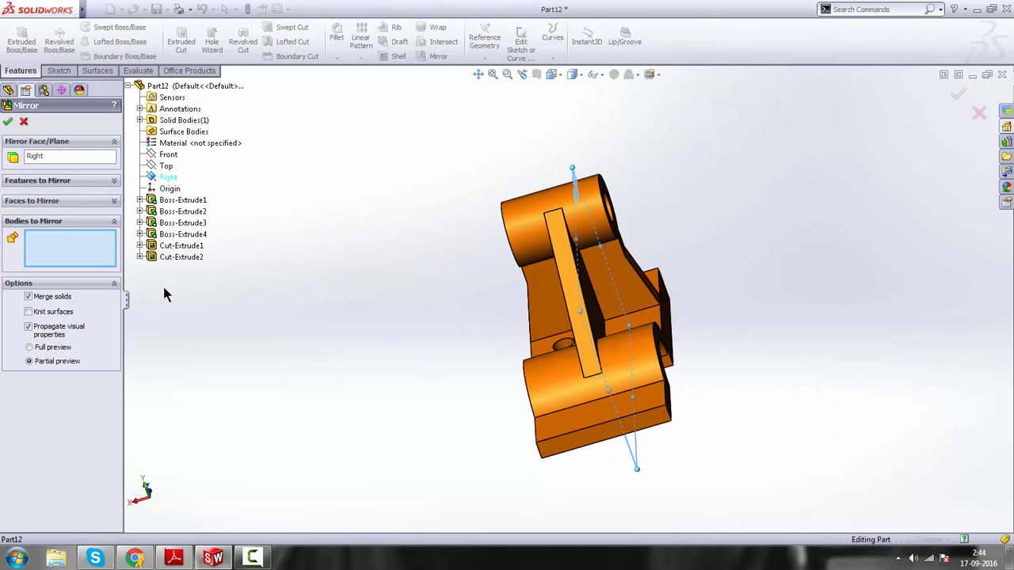
{"action": "middle_click_drag", "start_coordinate": [439, 325], "coordinate": [478, 308]}
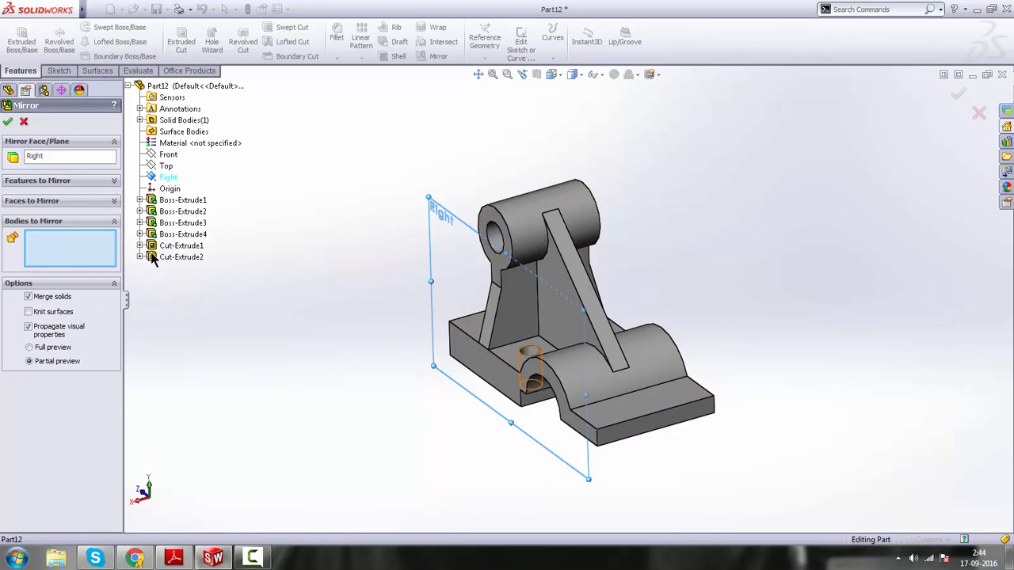
- Select the 12 mm hole cut (Cut-Extrude2) as the feature to mirror and create its copy on the other side of the rib
{"action": "left_click", "coordinate": [30, 223]}
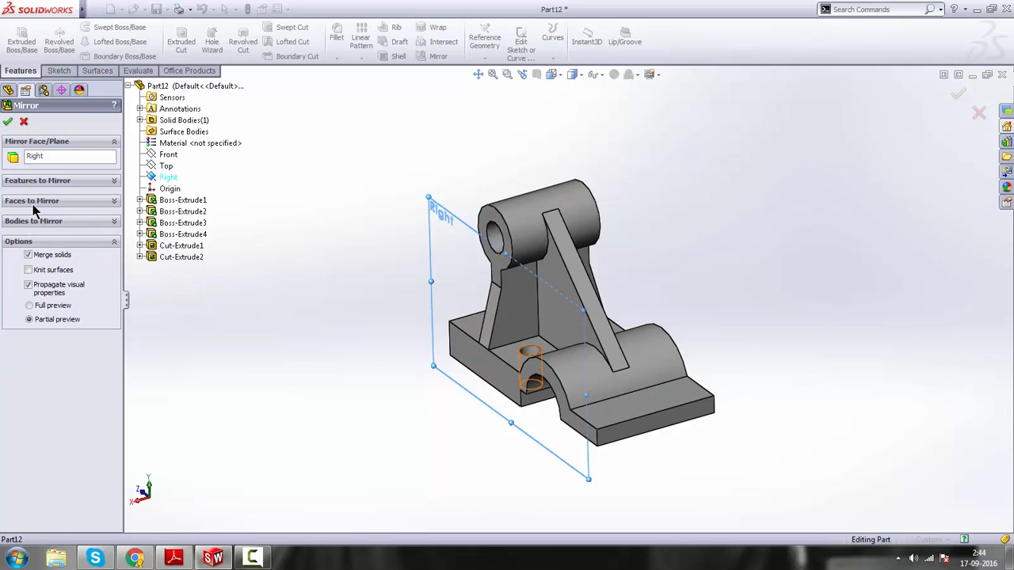
{"action": "left_click", "coordinate": [44, 182]}
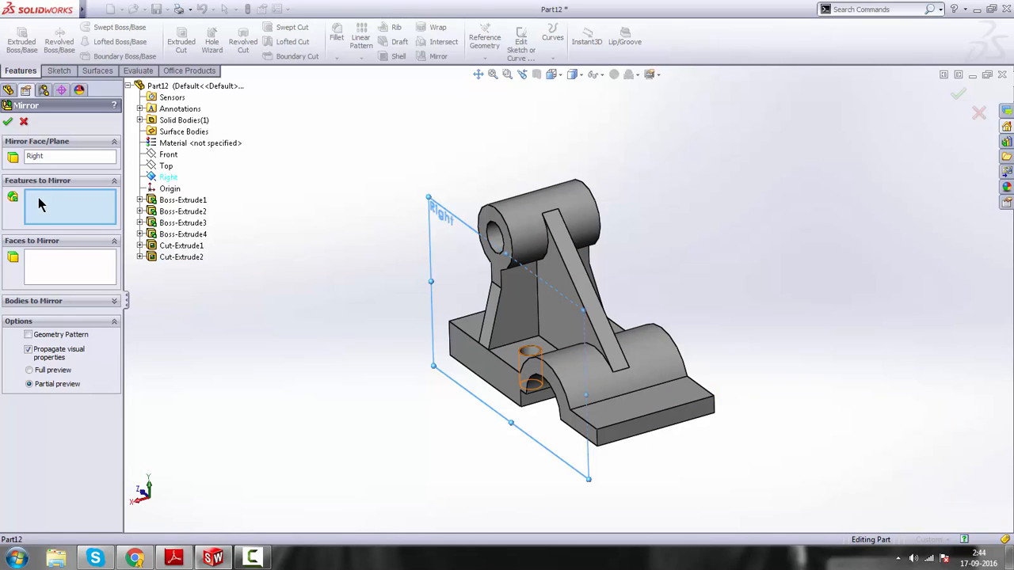
{"action": "left_click", "coordinate": [171, 258]}
{"action": "middle_click_drag", "start_coordinate": [817, 332], "coordinate": [796, 420]}
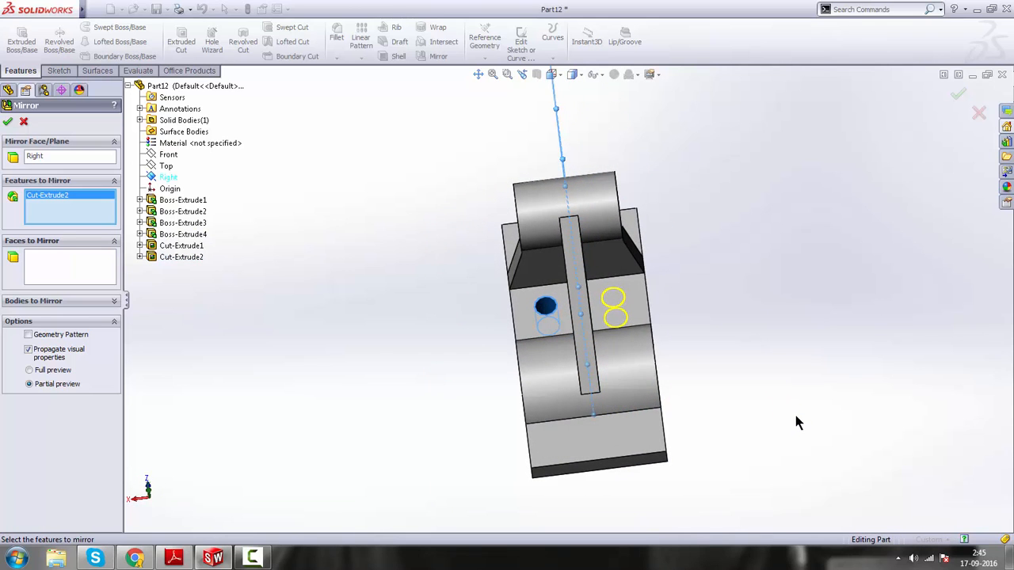
{"action": "middle_click_drag", "start_coordinate": [695, 328], "coordinate": [743, 298]}
{"action": "middle_click_drag", "start_coordinate": [656, 353], "coordinate": [717, 398]}
{"action": "left_click", "coordinate": [9, 123]}
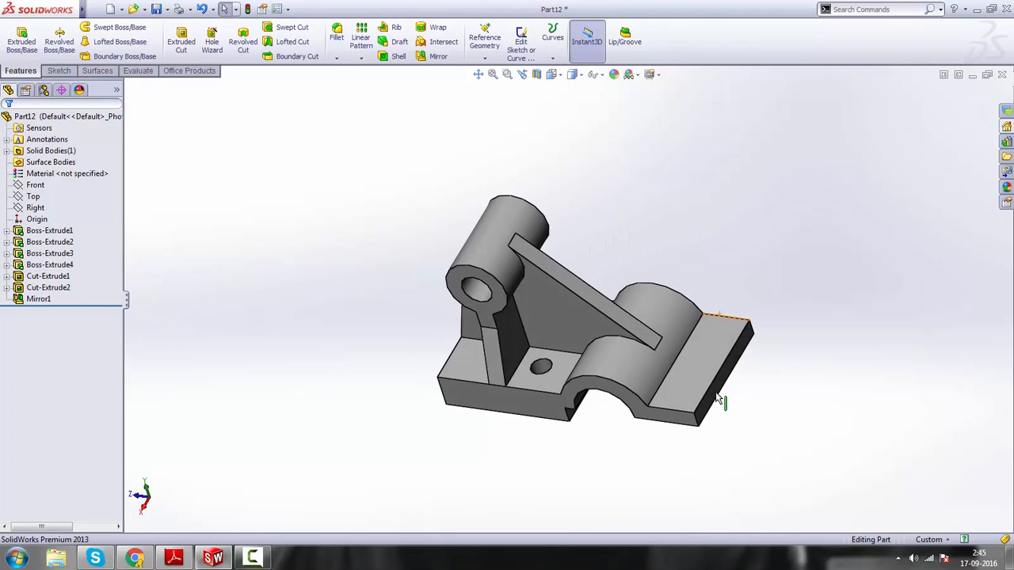
- Check the fillet radii in the PDF drawing and round the two vertical outer corners of the thin base end with 10 mm fillets
{"action": "mouse_move", "coordinate": [772, 236]}
{"action": "middle_mouse_down"}
{"action": "mouse_move", "coordinate": [755, 313]}
{"action": "mouse_move", "coordinate": [529, 348]}
{"action": "middle_mouse_up"}
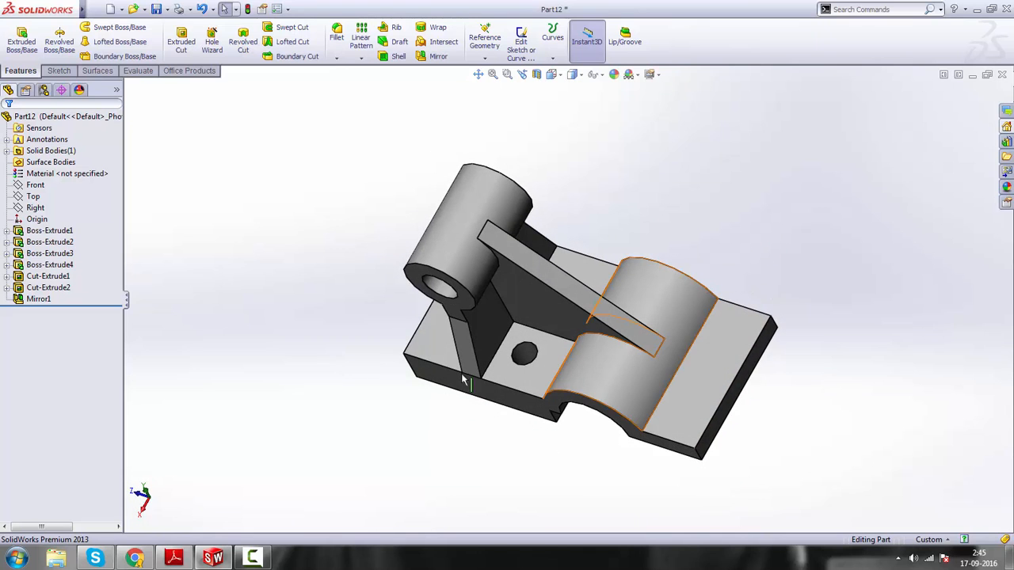
{"action": "left_click", "coordinate": [174, 558]}
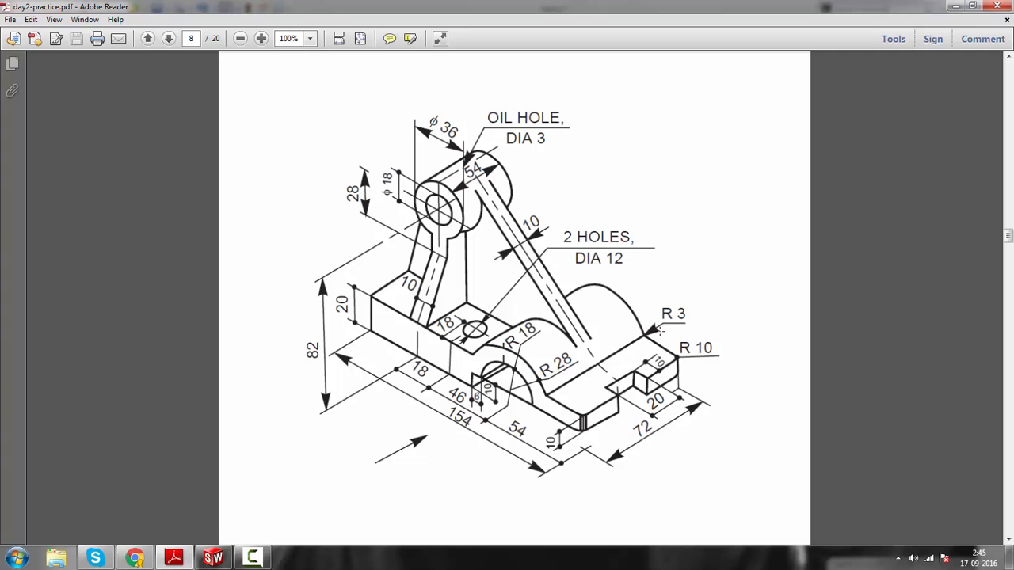
{"action": "left_click", "coordinate": [209, 559]}
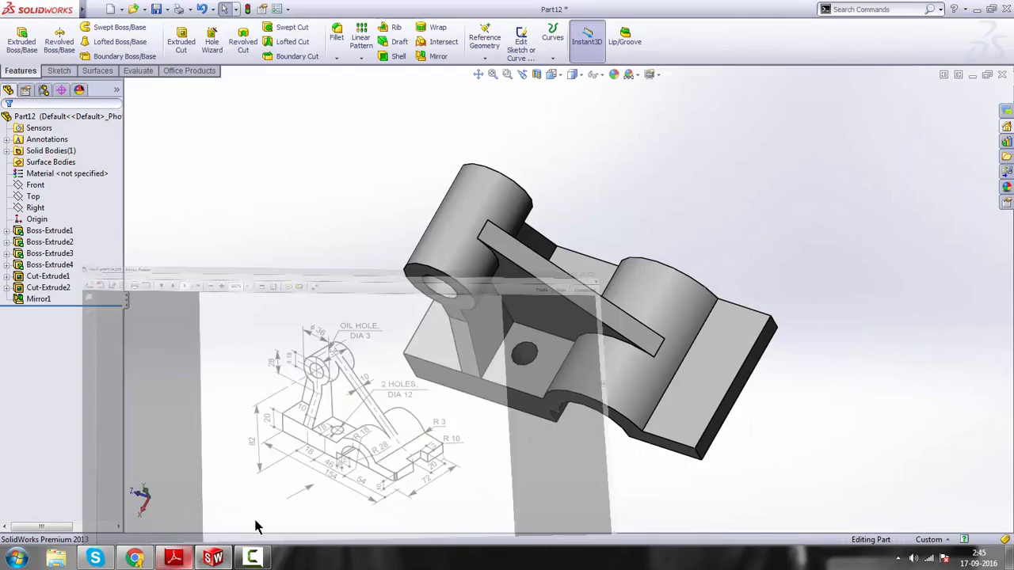
{"action": "middle_click_drag", "start_coordinate": [528, 353], "coordinate": [536, 303]}
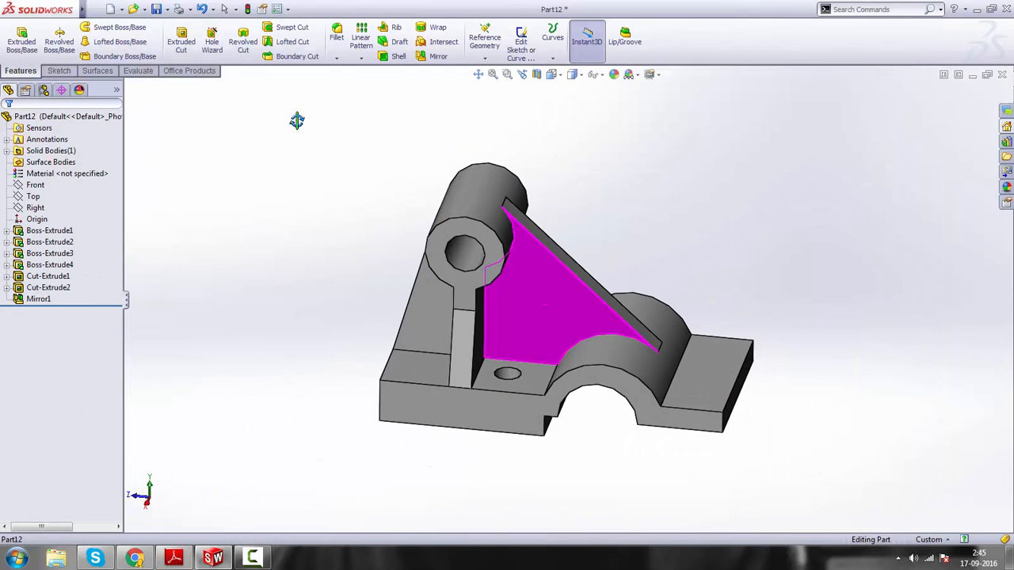
{"action": "left_click", "coordinate": [337, 40]}
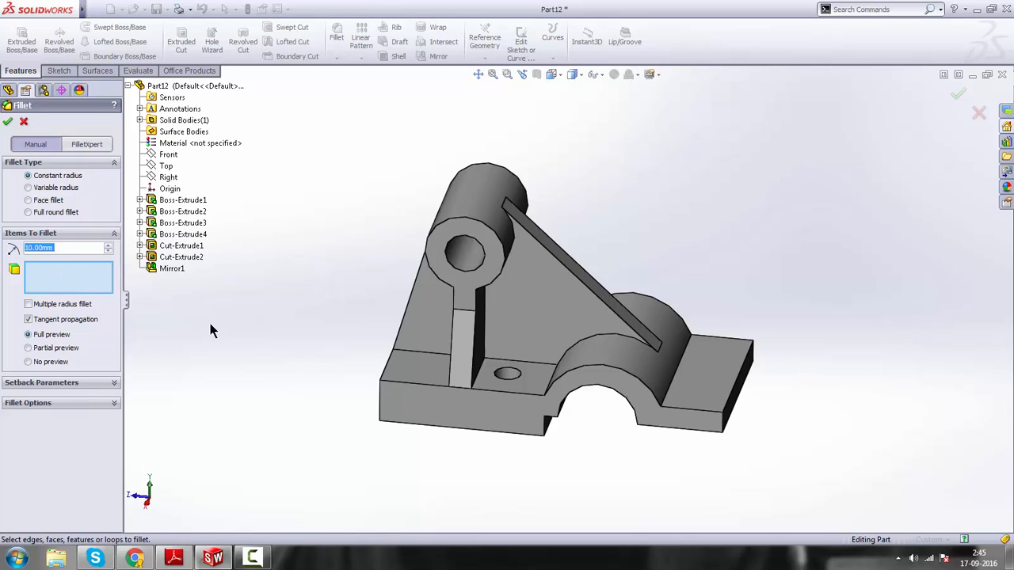
{"action": "middle_click_drag", "start_coordinate": [928, 417], "coordinate": [878, 389]}
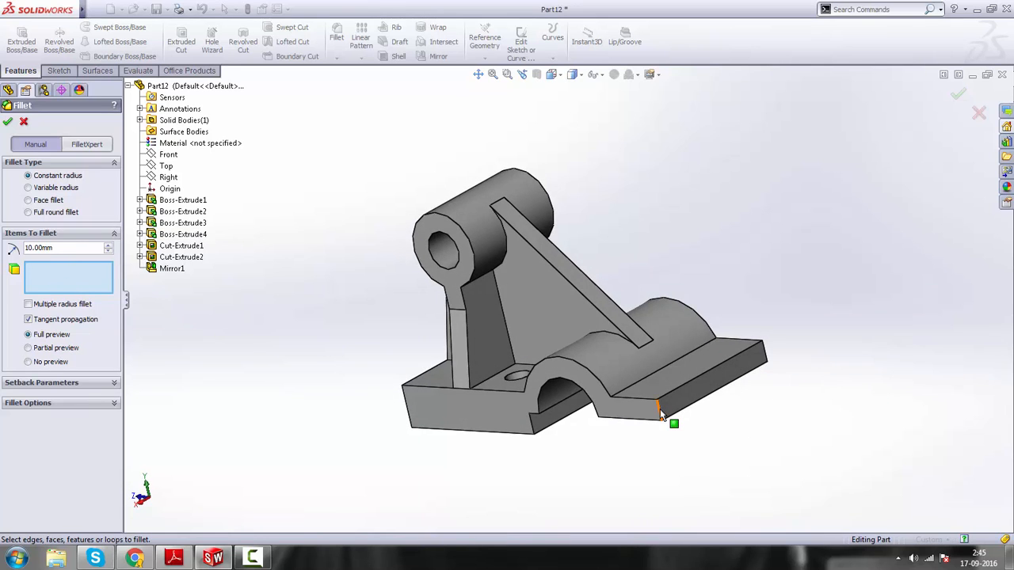
{"action": "left_click", "coordinate": [662, 413]}
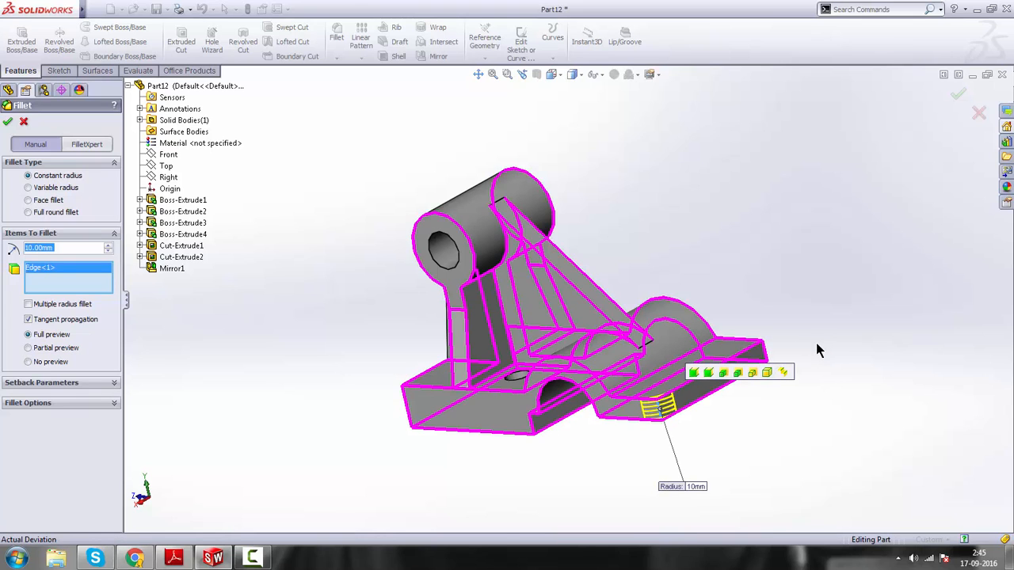
{"action": "middle_click_drag", "start_coordinate": [815, 344], "coordinate": [784, 388]}
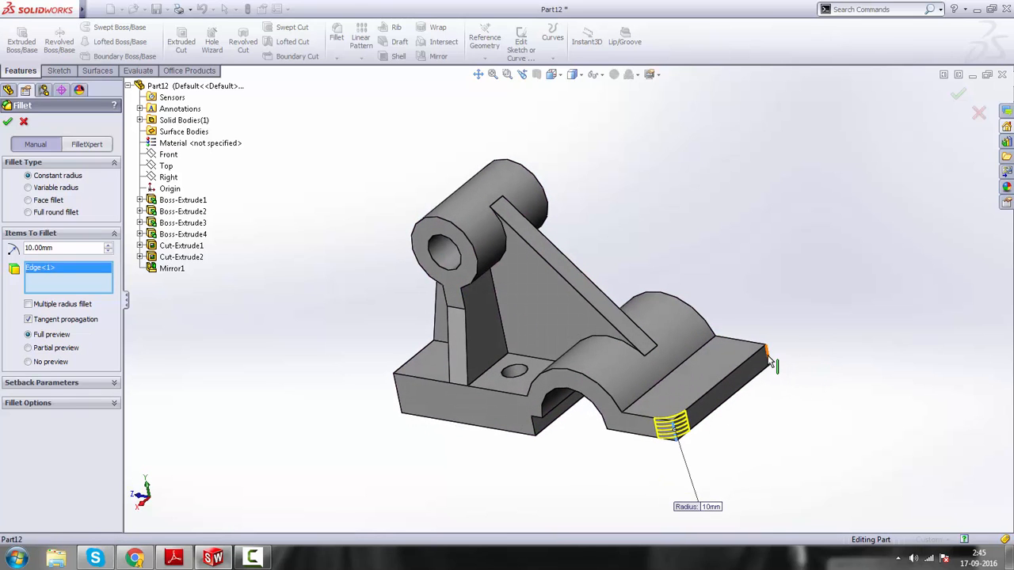
{"action": "left_click", "coordinate": [770, 358]}
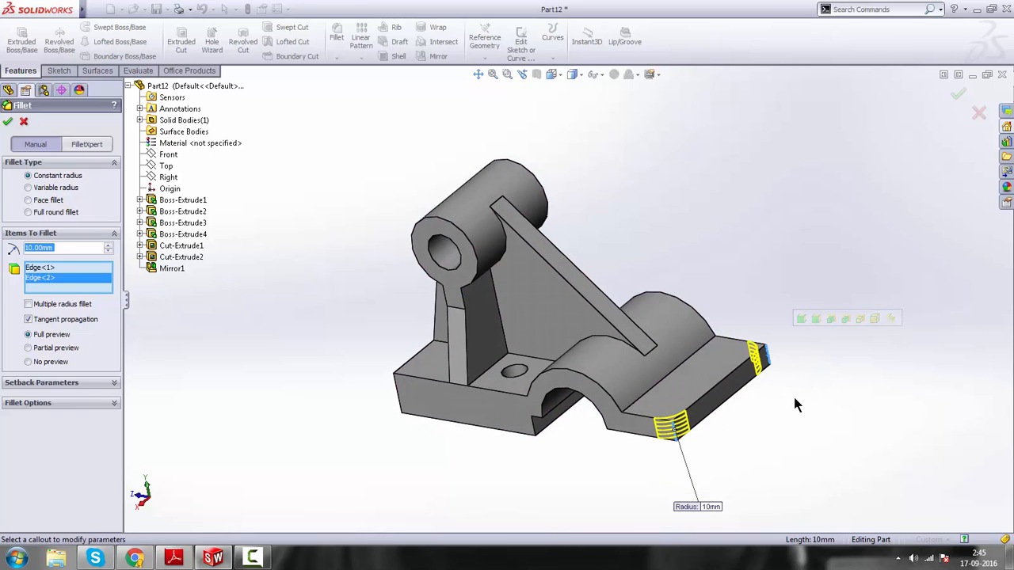
{"action": "left_click", "coordinate": [8, 123]}
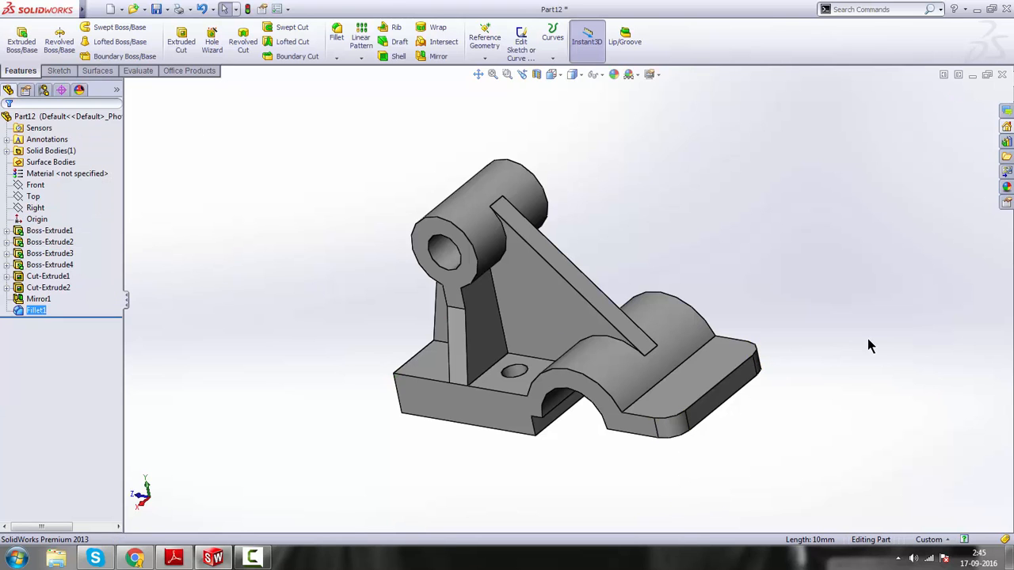
- Add a 3 mm constant-radius fillet along the edge where the hump meets the thin base end's top face
{"action": "mouse_move", "coordinate": [735, 339]}
{"action": "middle_mouse_down"}
{"action": "mouse_move", "coordinate": [765, 335]}
{"action": "mouse_move", "coordinate": [749, 345]}
{"action": "middle_mouse_up"}
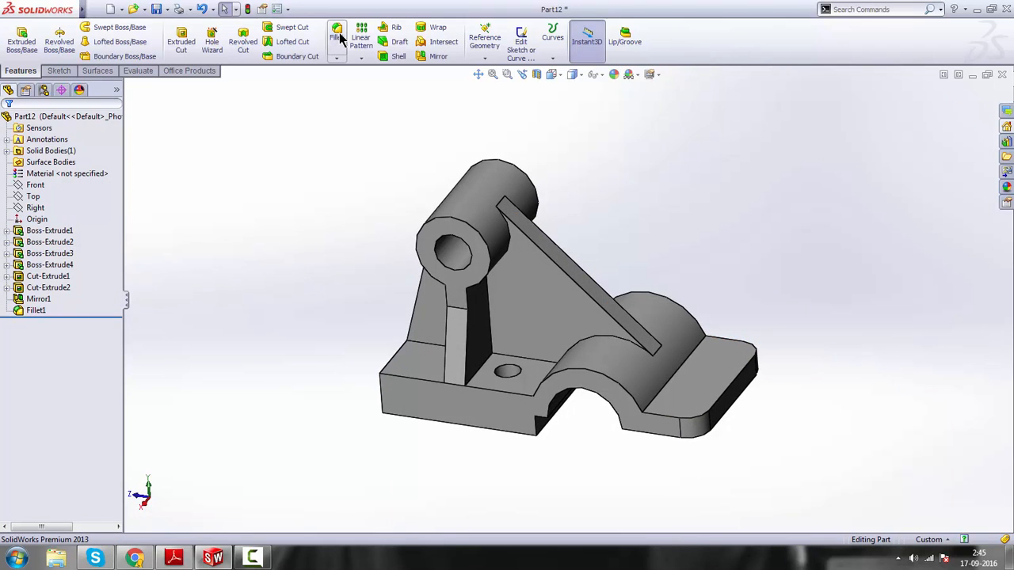
{"action": "left_click", "coordinate": [336, 36]}
{"action": "type", "text": "3.00mm"}
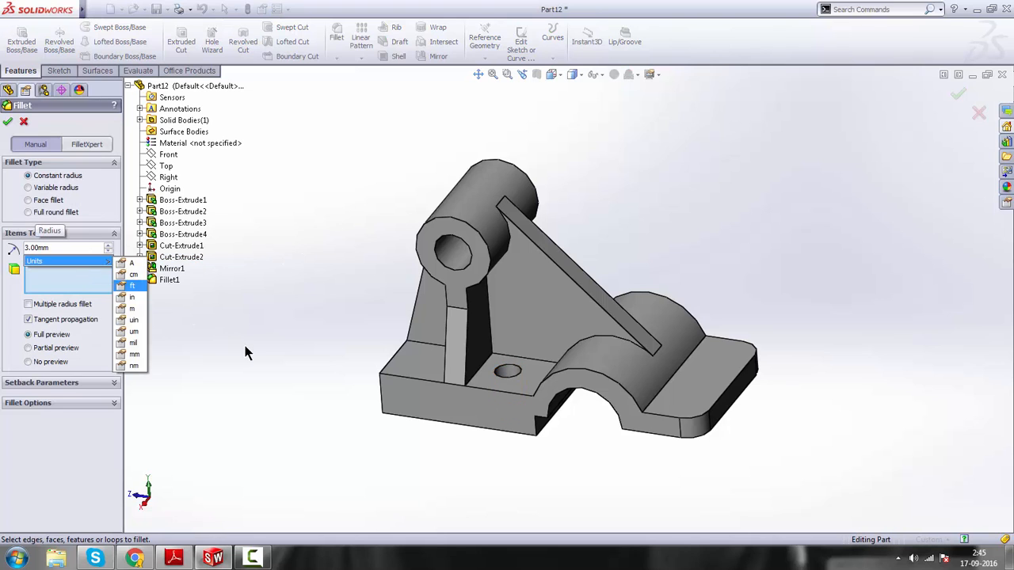
{"action": "key", "text": "Return"}
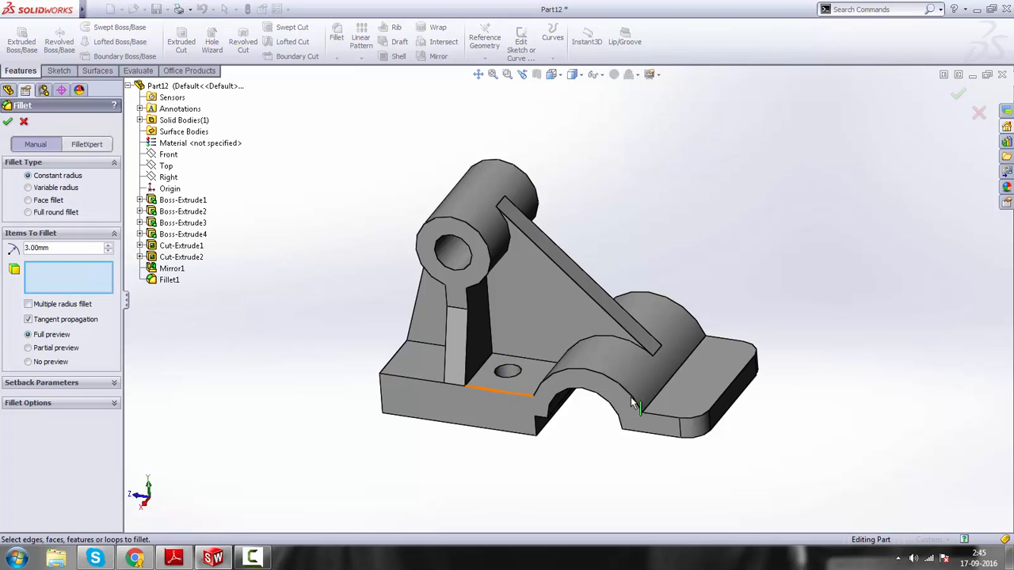
{"action": "left_click", "coordinate": [669, 382]}
{"action": "middle_click_drag", "start_coordinate": [586, 452], "coordinate": [550, 436]}
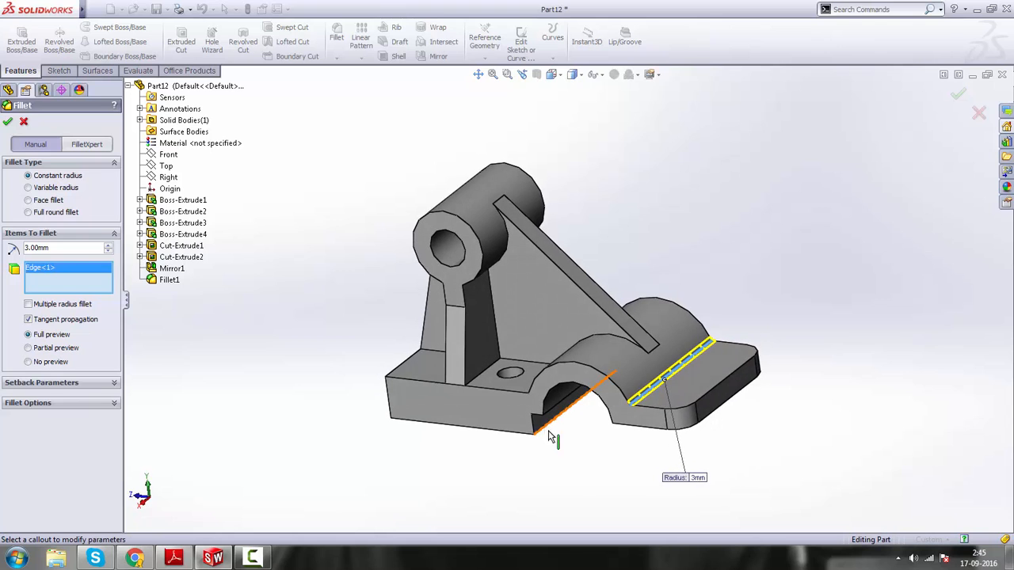
{"action": "left_click", "coordinate": [7, 123]}
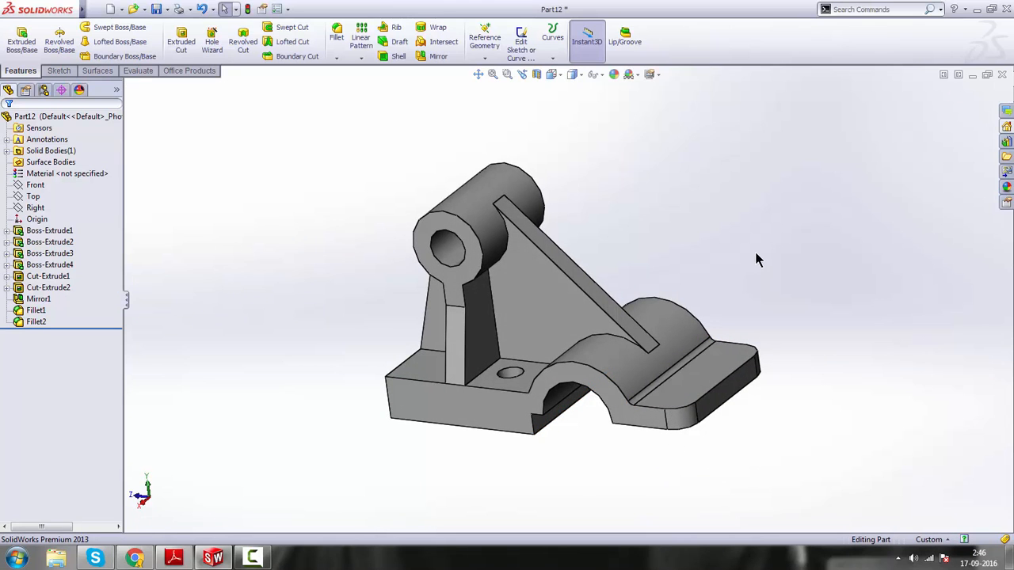
- Show the bracket in the standard isometric view
{"action": "mouse_move", "coordinate": [770, 341]}
{"action": "middle_mouse_down"}
{"action": "mouse_move", "coordinate": [760, 412]}
{"action": "mouse_move", "coordinate": [778, 328]}
{"action": "mouse_move", "coordinate": [784, 337]}
{"action": "middle_mouse_up"}
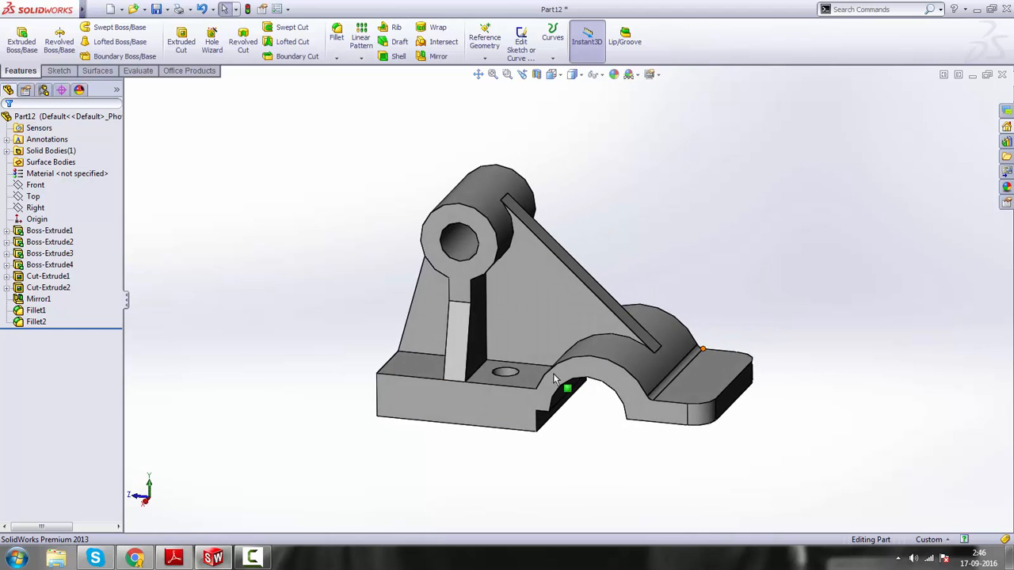
{"action": "left_click", "coordinate": [560, 74]}
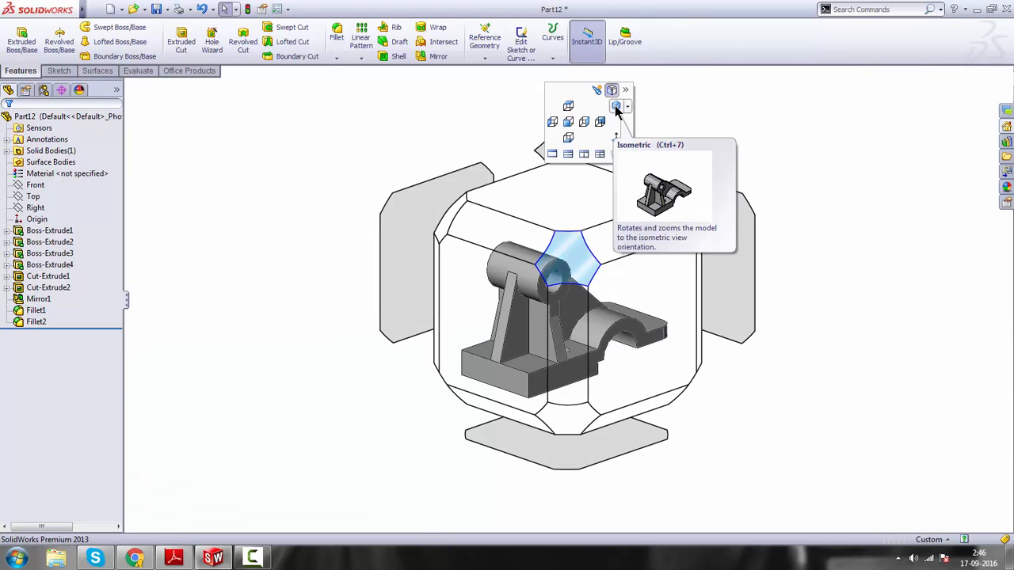
{"action": "left_click", "coordinate": [618, 108]}
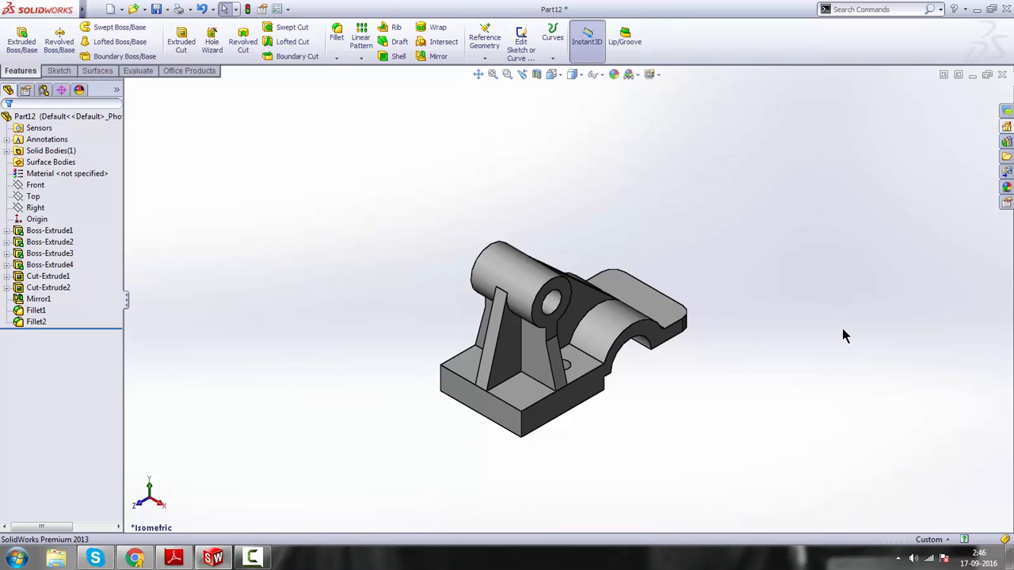
- Compare the bracket model with the PDF practice drawing to find missing details, including the notch in the thin base end
{"action": "scroll", "coordinate": [526, 356], "scroll_direction": "down", "scroll_amount": 2}
{"action": "middle_click_drag", "start_coordinate": [792, 341], "coordinate": [735, 358]}
{"action": "scroll", "coordinate": [735, 354], "scroll_direction": "up", "scroll_amount": 3}
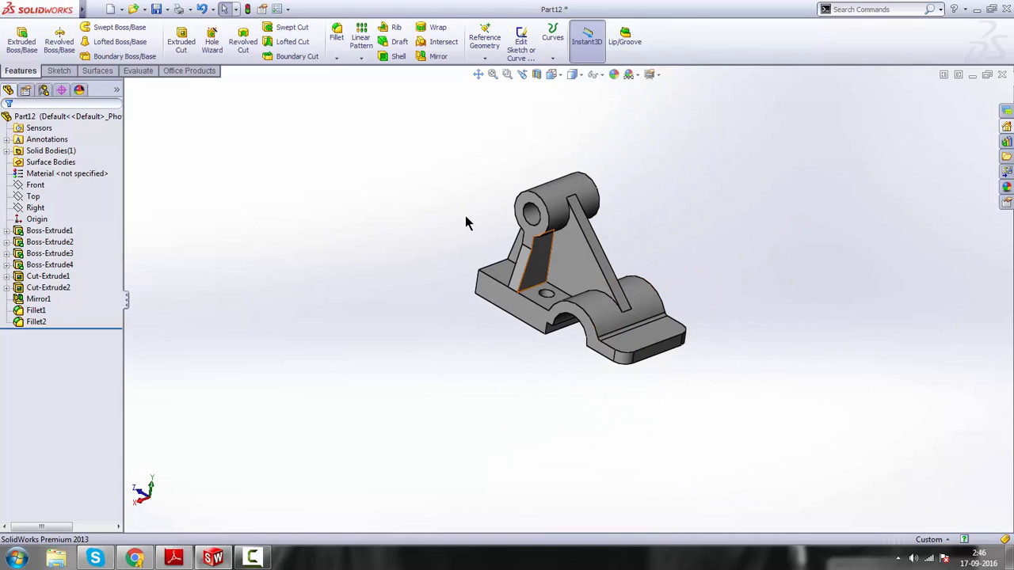
{"action": "scroll", "coordinate": [464, 214], "scroll_direction": "down", "scroll_amount": 1}
{"action": "middle_click_drag", "start_coordinate": [464, 214], "coordinate": [455, 233]}
{"action": "middle_click_drag", "start_coordinate": [798, 384], "coordinate": [783, 357]}
{"action": "scroll", "coordinate": [636, 282], "scroll_direction": "down", "scroll_amount": 1}
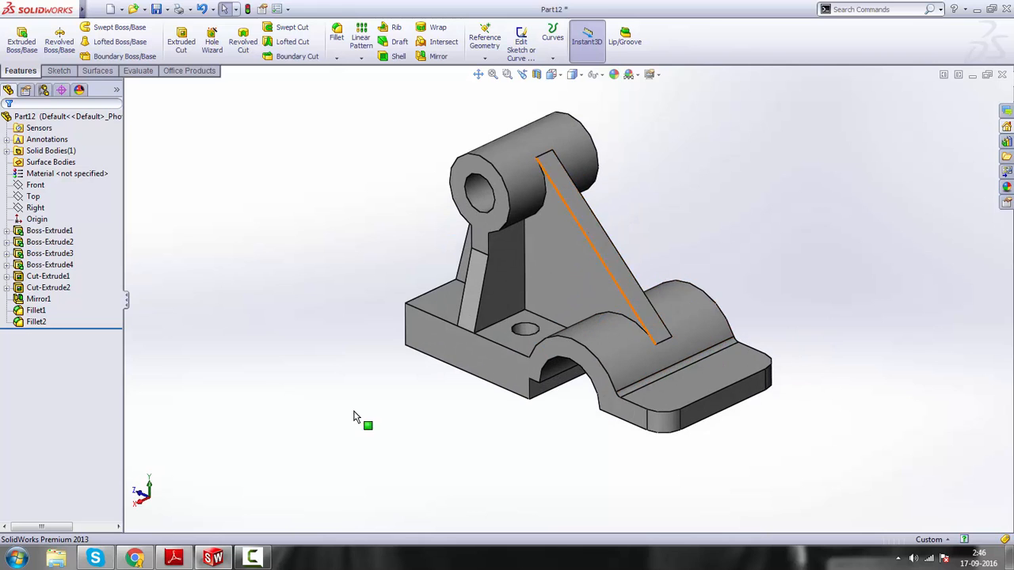
{"action": "left_click", "coordinate": [176, 558]}
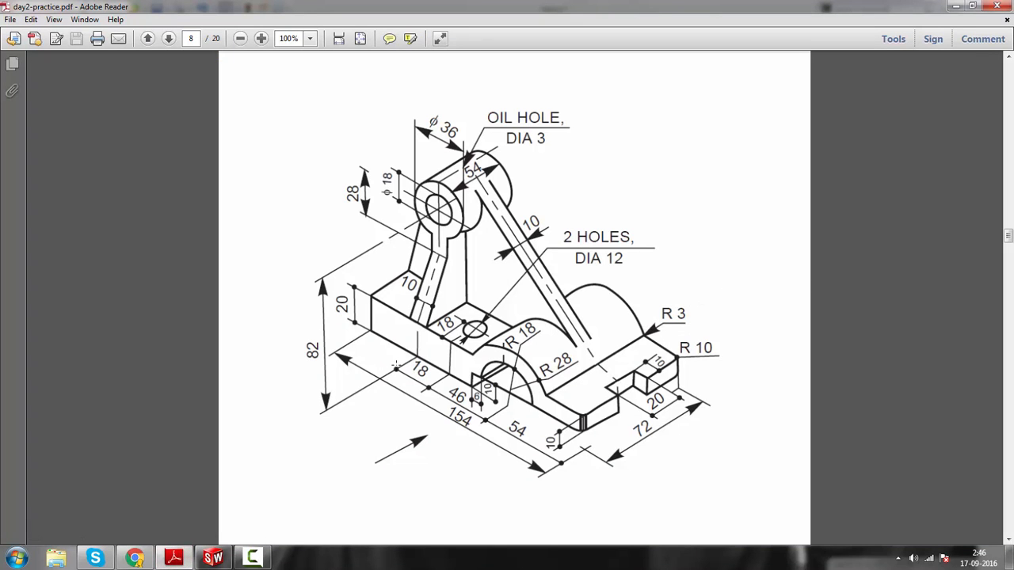
{"action": "left_click", "coordinate": [213, 559]}
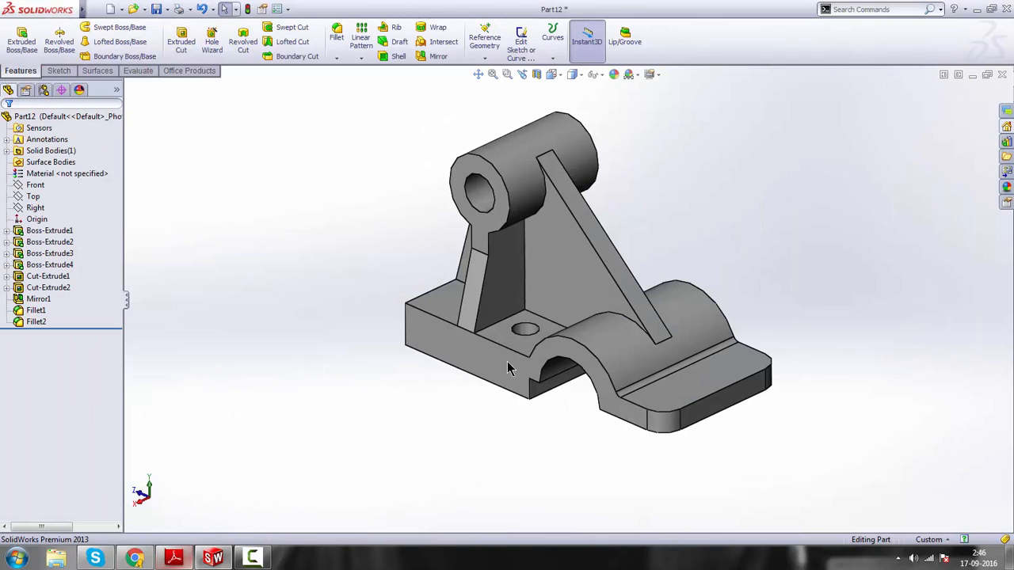
{"action": "left_click", "coordinate": [175, 559]}
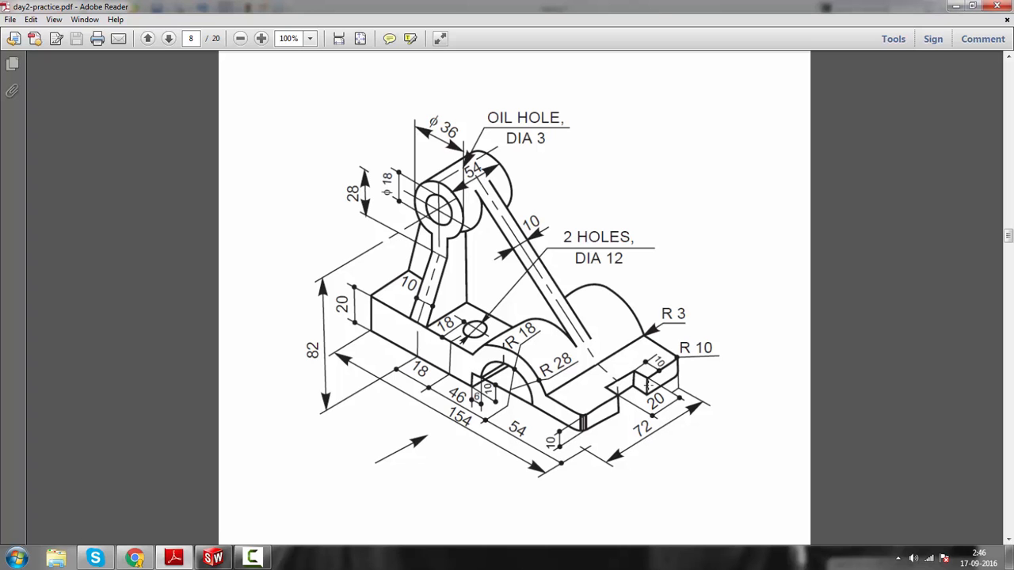
{"action": "left_click", "coordinate": [214, 559]}
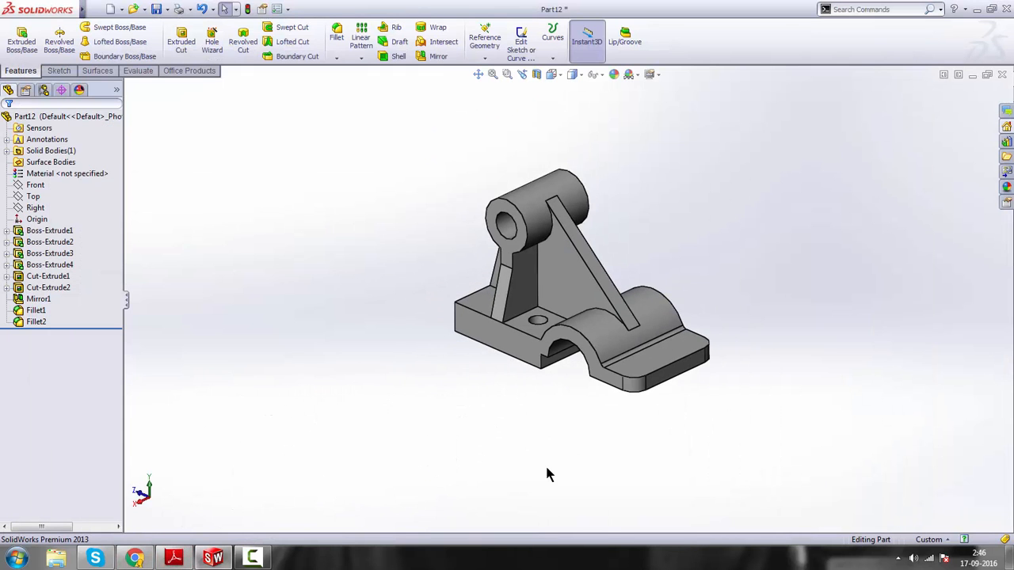
- Start a sketch on the thin base end's top face and view it normal to the sketch plane
{"action": "middle_click_drag", "start_coordinate": [672, 399], "coordinate": [670, 446]}
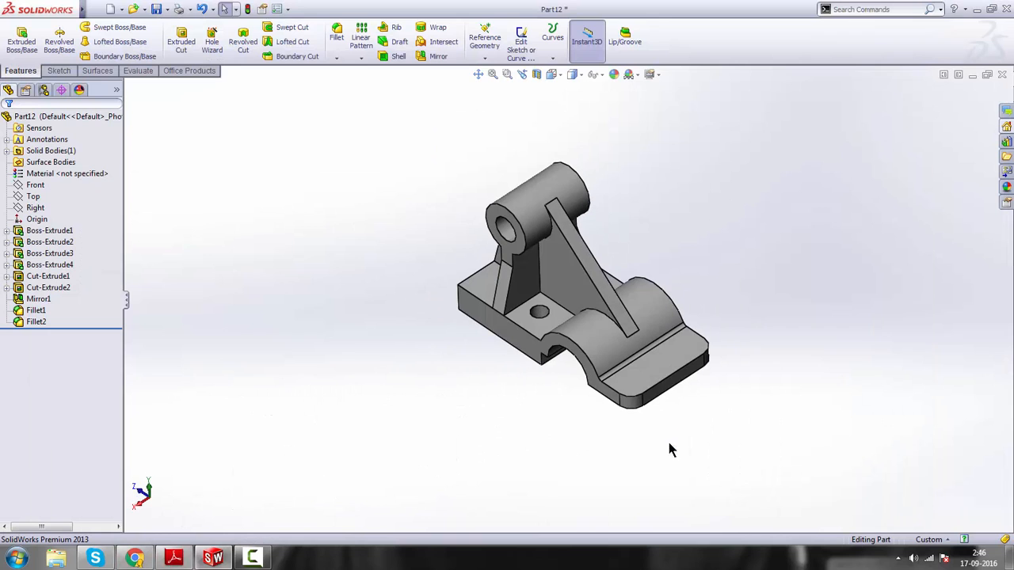
{"action": "left_click", "coordinate": [654, 367]}
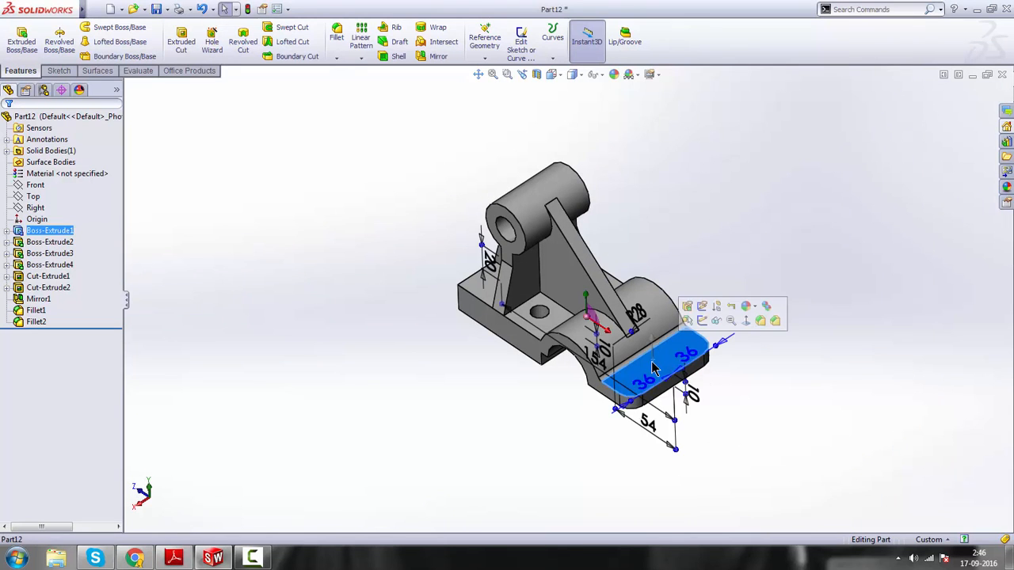
{"action": "left_click", "coordinate": [702, 321]}
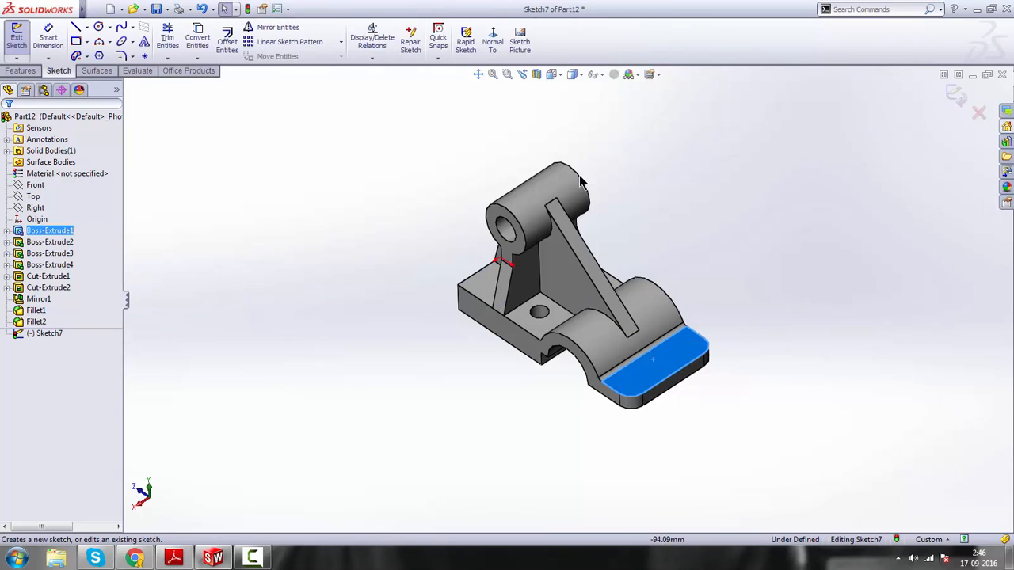
{"action": "left_click", "coordinate": [492, 39]}
{"action": "left_click", "coordinate": [797, 268]}
{"action": "scroll", "coordinate": [548, 80], "scroll_direction": "down", "scroll_amount": 1}
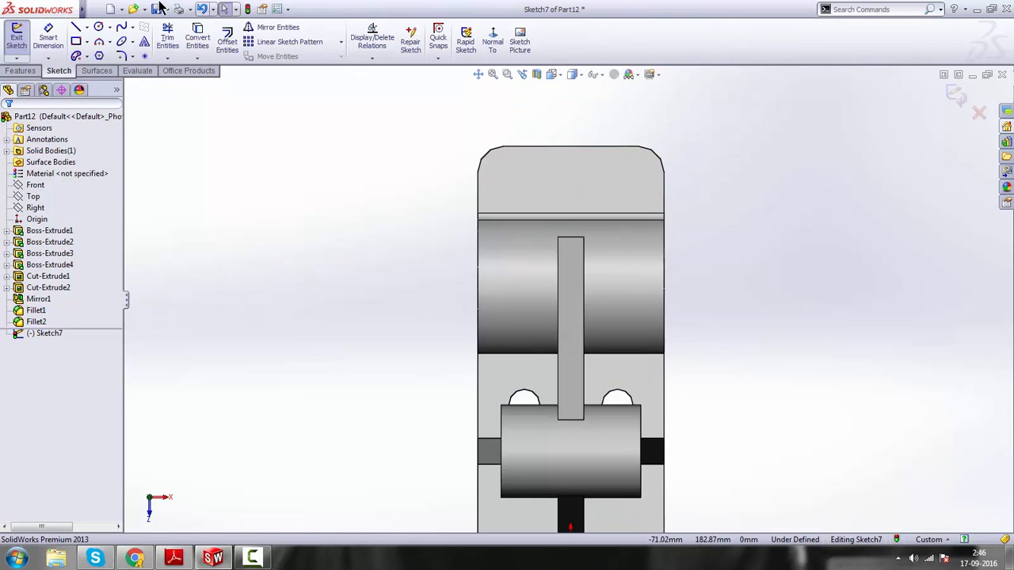
- Sketch a corner rectangle about 25 mm wide and 9 mm deep, starting on the thin base end's outer edge
{"action": "left_click", "coordinate": [86, 42]}
{"action": "left_click", "coordinate": [119, 56]}
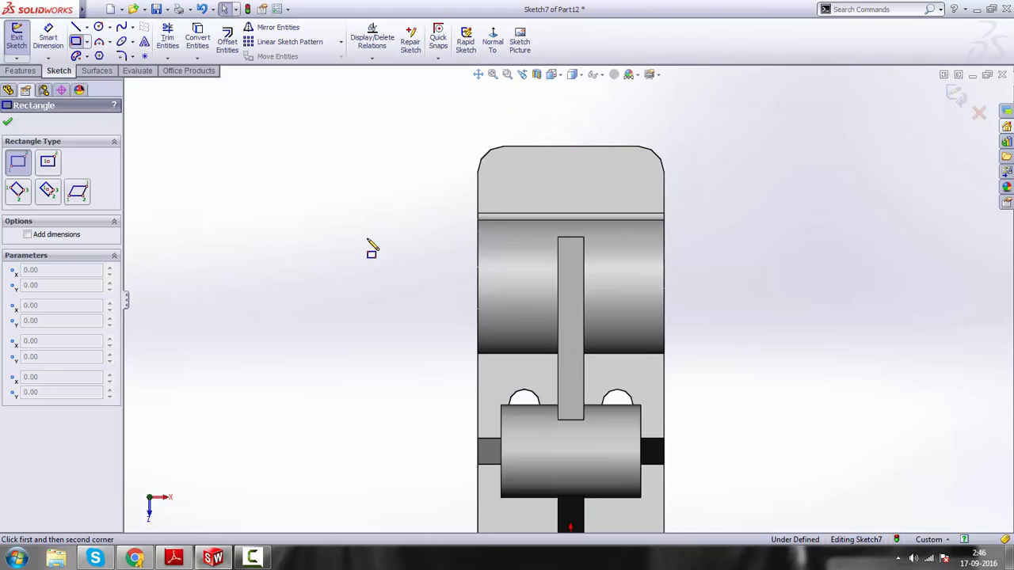
{"action": "left_click", "coordinate": [536, 148]}
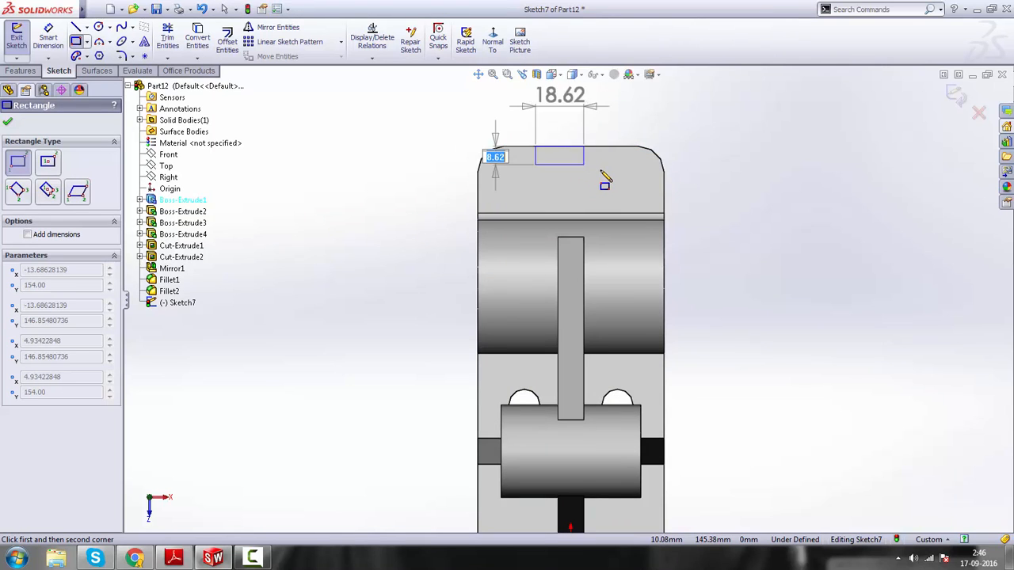
{"action": "left_click", "coordinate": [601, 170]}
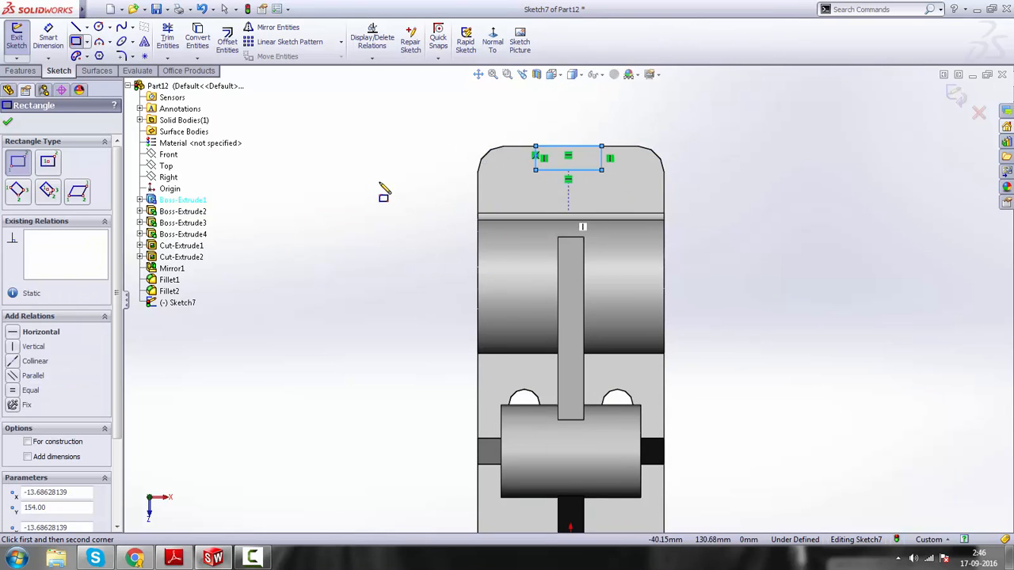
{"action": "right_click", "coordinate": [301, 161]}
{"action": "left_click", "coordinate": [323, 167]}
- Check the notch size in the PDF drawing and dimension the rectangle 10 mm deep and 20 mm wide
{"action": "left_click", "coordinate": [52, 42]}
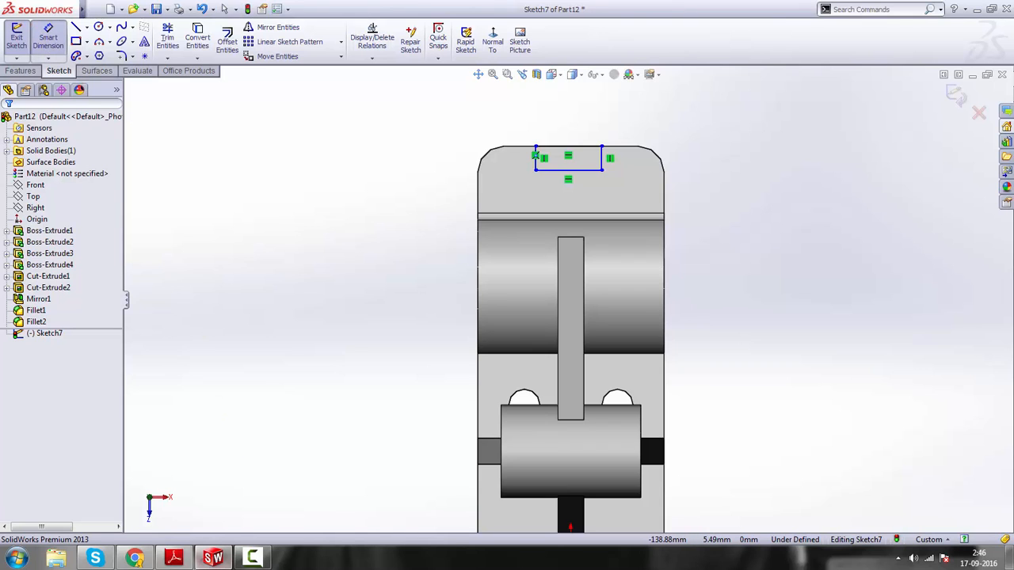
{"action": "left_click", "coordinate": [174, 558]}
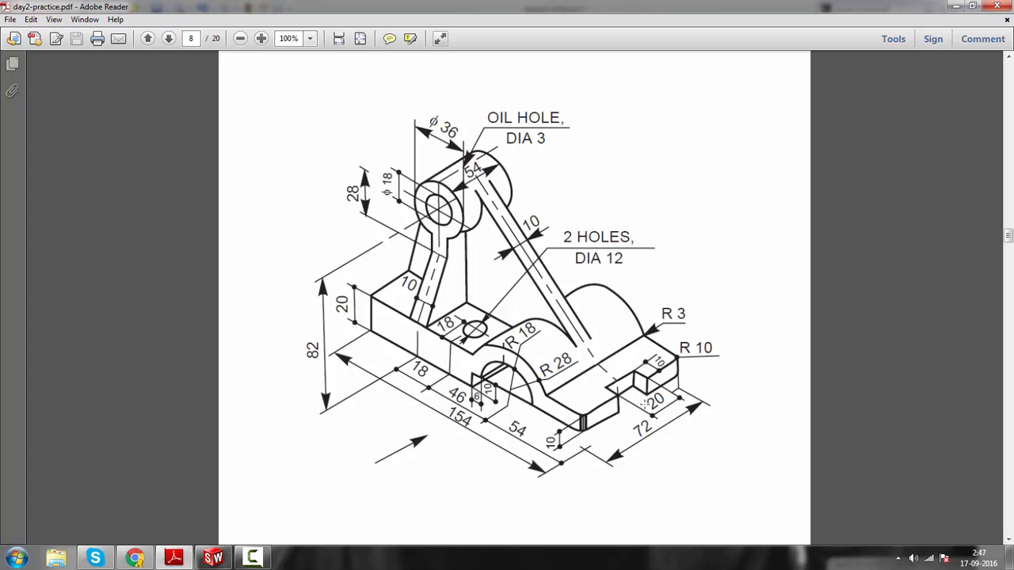
{"action": "left_click", "coordinate": [213, 559]}
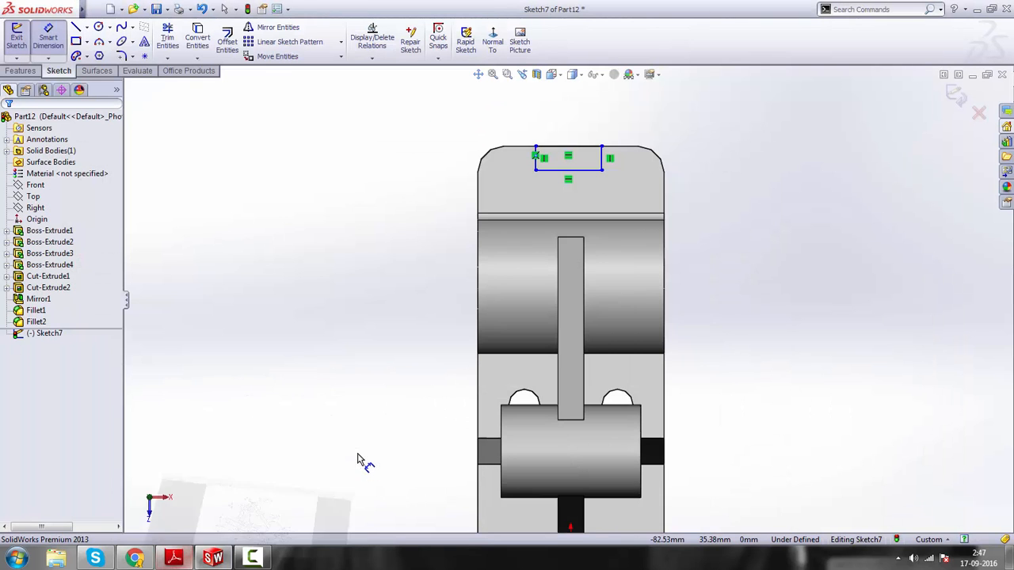
{"action": "left_click", "coordinate": [607, 164]}
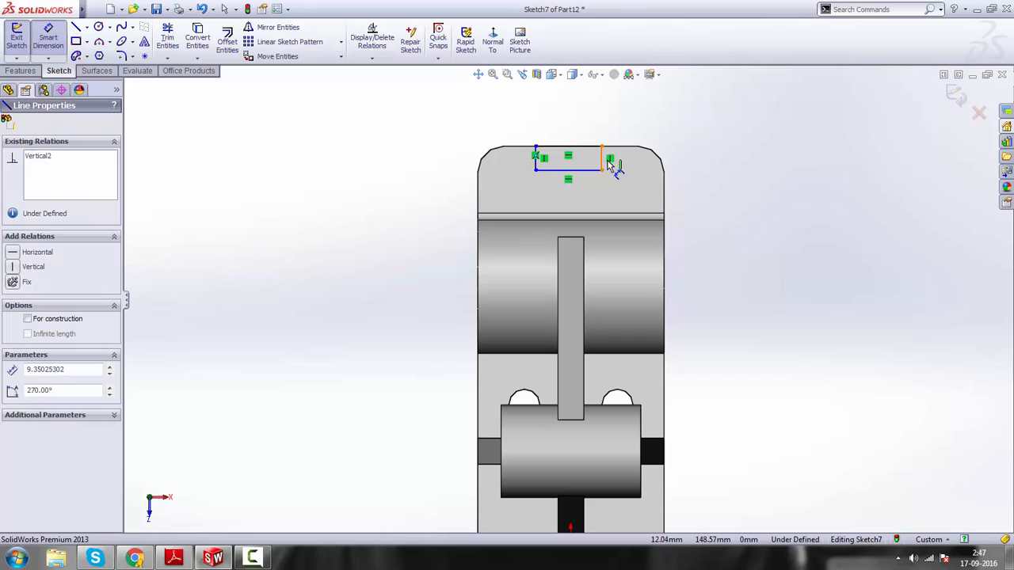
{"action": "left_click", "coordinate": [701, 163]}
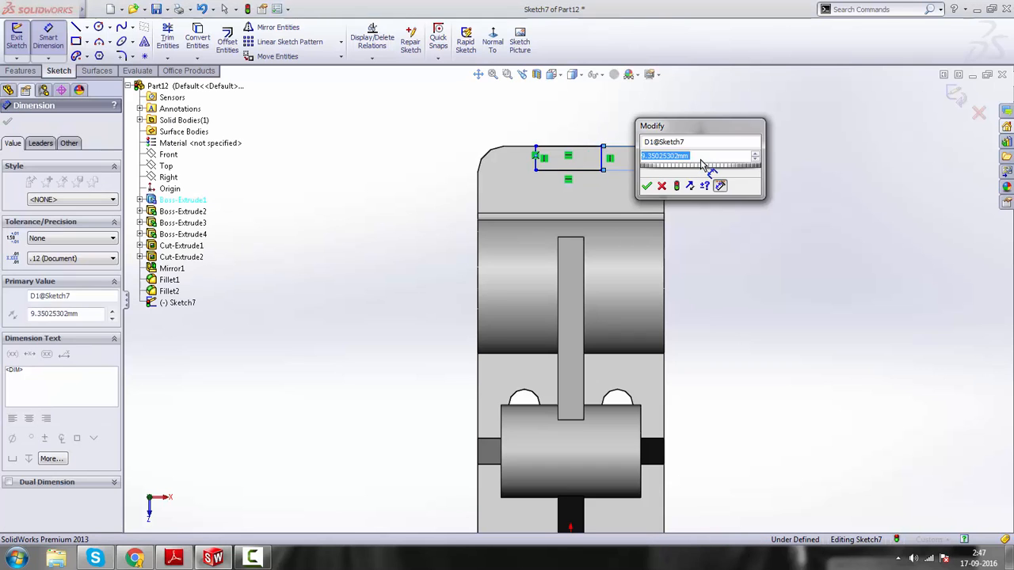
{"action": "type", "text": "10"}
{"action": "key", "text": "Return"}
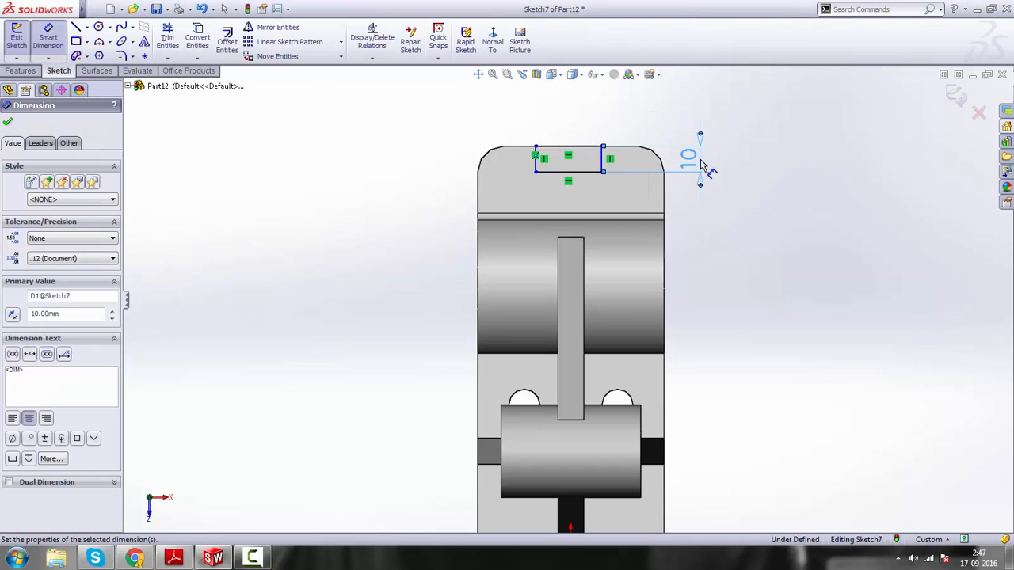
{"action": "left_click", "coordinate": [582, 171]}
{"action": "left_click", "coordinate": [580, 196]}
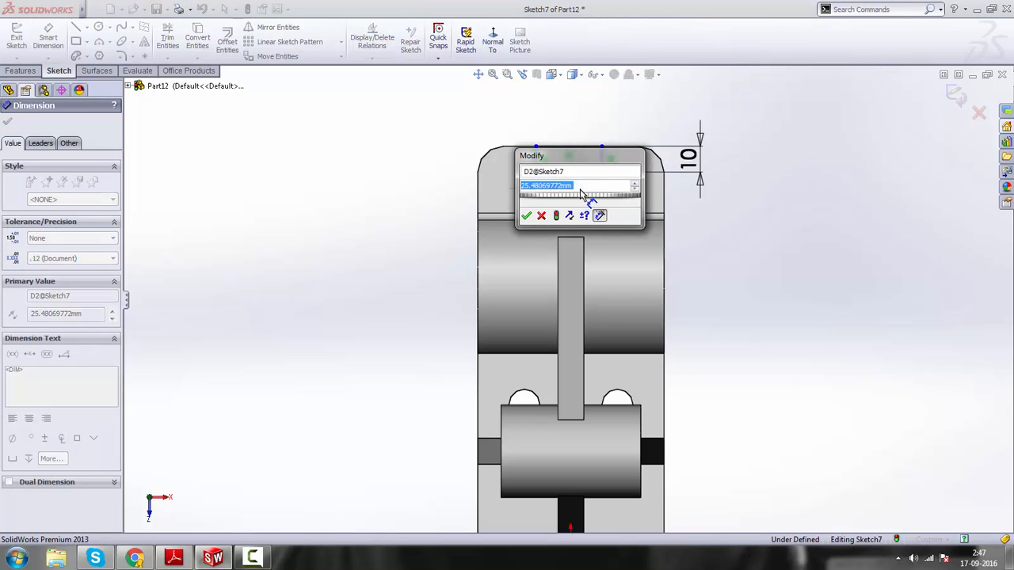
{"action": "type", "text": "20"}
{"action": "key", "text": "Return"}
{"action": "scroll", "coordinate": [557, 161], "scroll_direction": "down", "scroll_amount": 2}
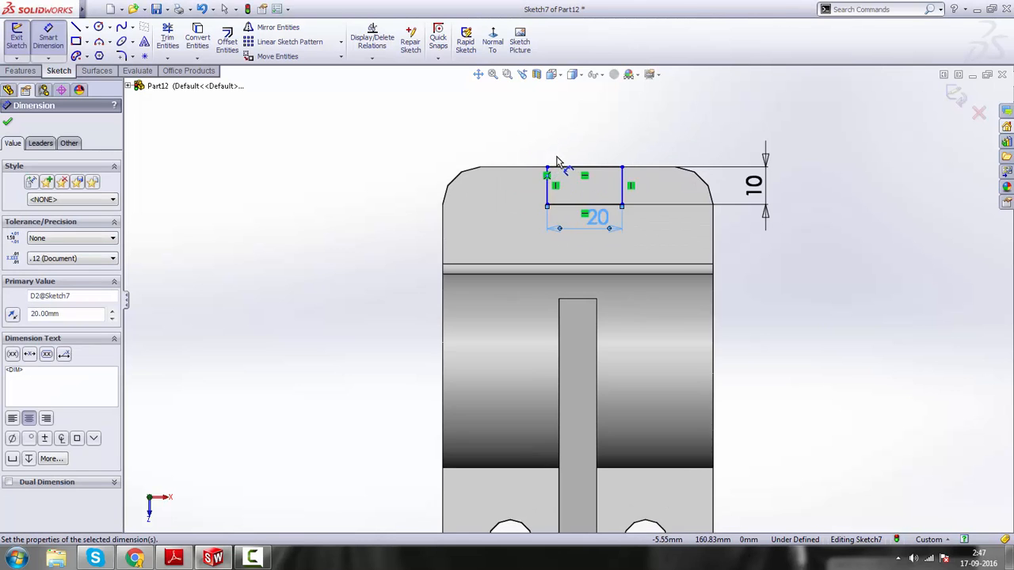
{"action": "scroll", "coordinate": [634, 230], "scroll_direction": "up", "scroll_amount": 2}
{"action": "right_click", "coordinate": [796, 200]}
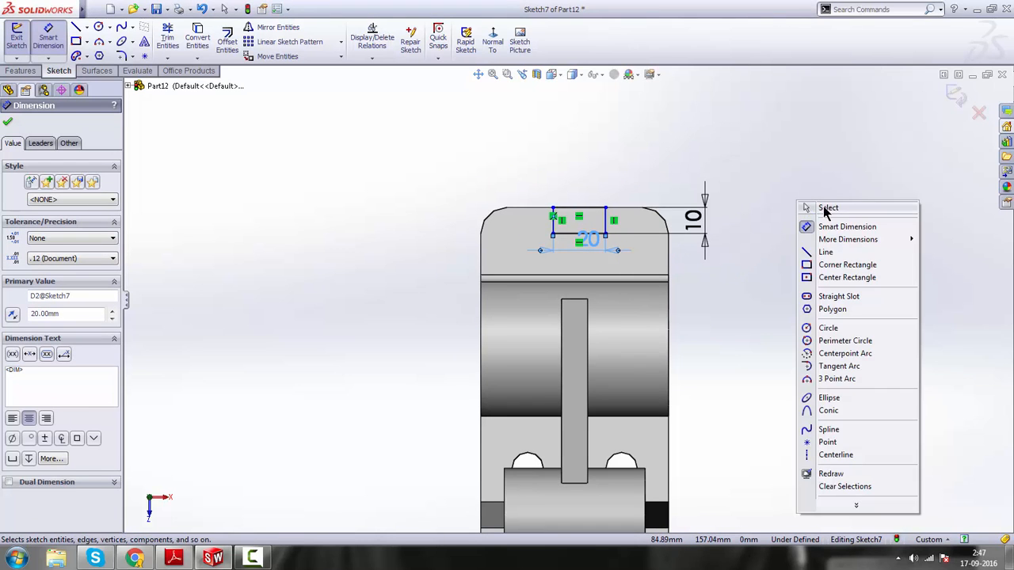
{"action": "left_click", "coordinate": [824, 207]}
- Draw a vertical centerline from the origin along the middle of the bracket to beyond the thin base end
{"action": "scroll", "coordinate": [678, 400], "scroll_direction": "up", "scroll_amount": 3}
{"action": "scroll", "coordinate": [591, 302], "scroll_direction": "down", "scroll_amount": 1}
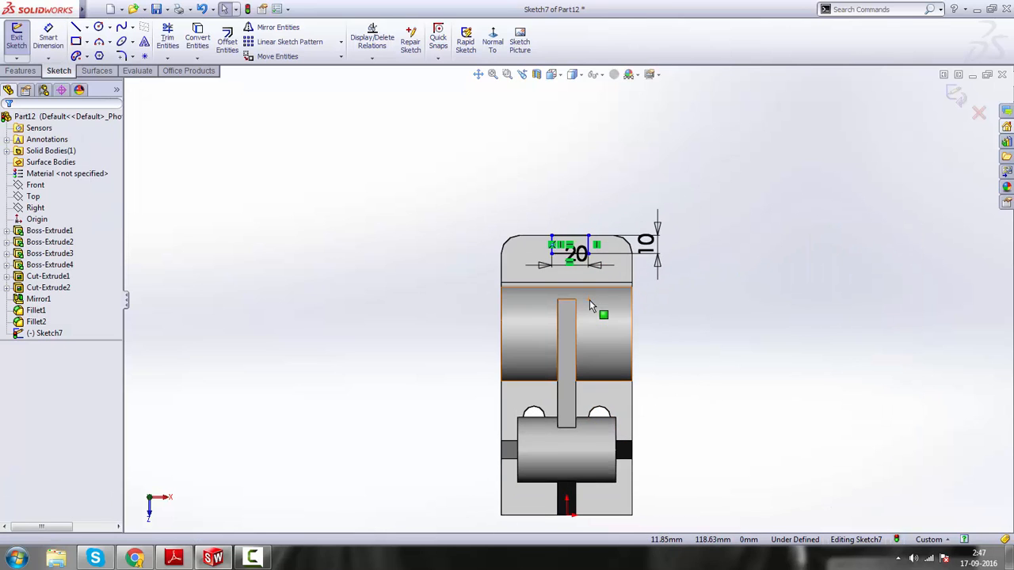
{"action": "left_click", "coordinate": [87, 26]}
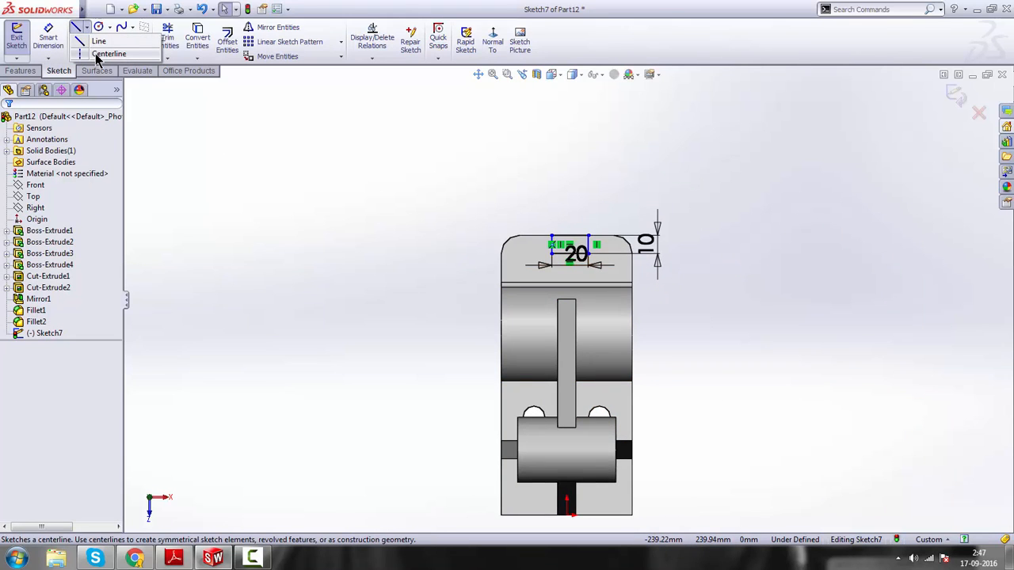
{"action": "left_click", "coordinate": [103, 50]}
{"action": "scroll", "coordinate": [567, 301], "scroll_direction": "up", "scroll_amount": 2}
{"action": "scroll", "coordinate": [579, 304], "scroll_direction": "down", "scroll_amount": 2}
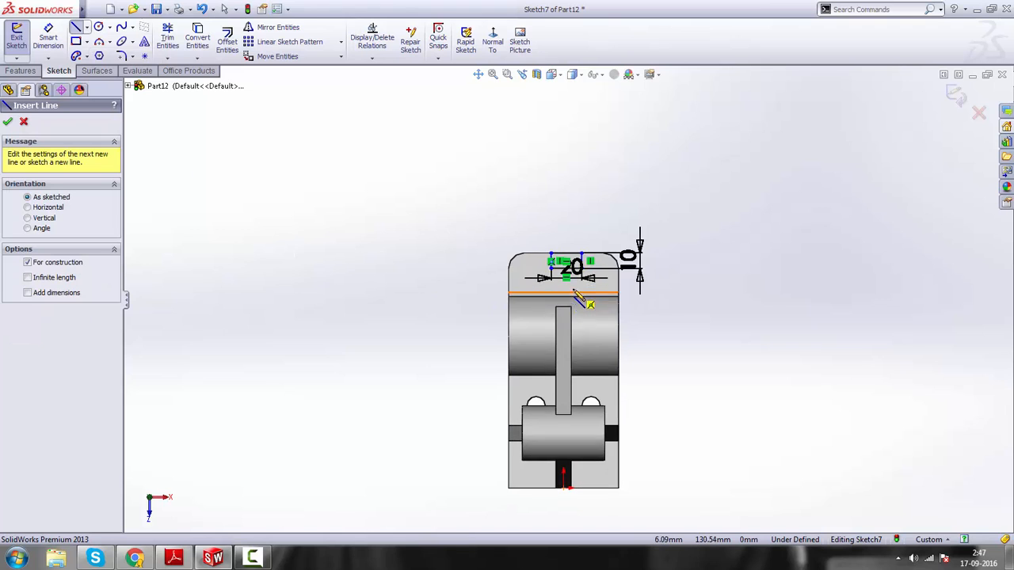
{"action": "left_click", "coordinate": [566, 488]}
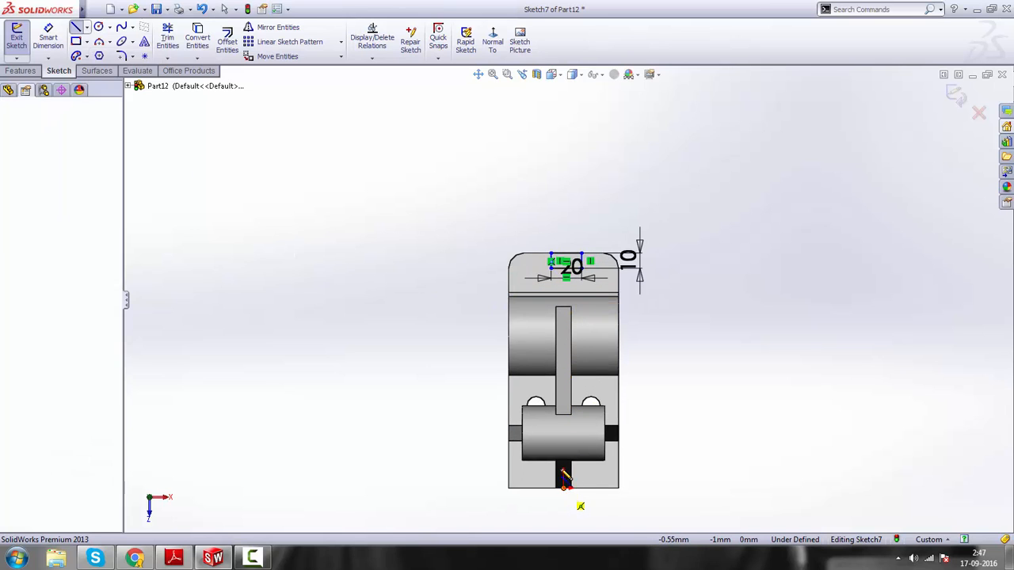
{"action": "left_click", "coordinate": [563, 170]}
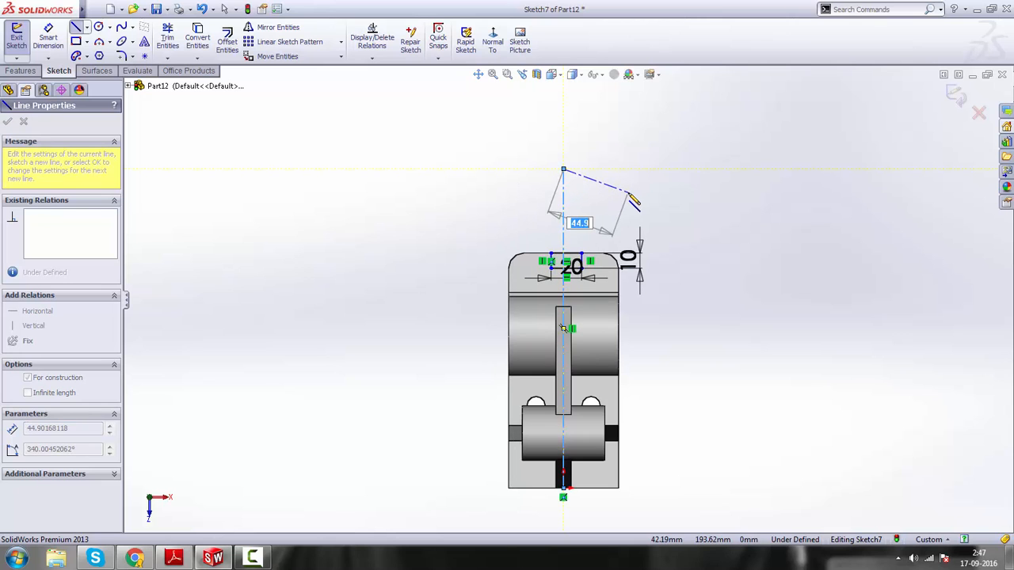
{"action": "key", "text": "Escape"}
- Make the rectangle's two vertical sides symmetric about the centerline
{"action": "scroll", "coordinate": [561, 269], "scroll_direction": "down", "scroll_amount": 5}
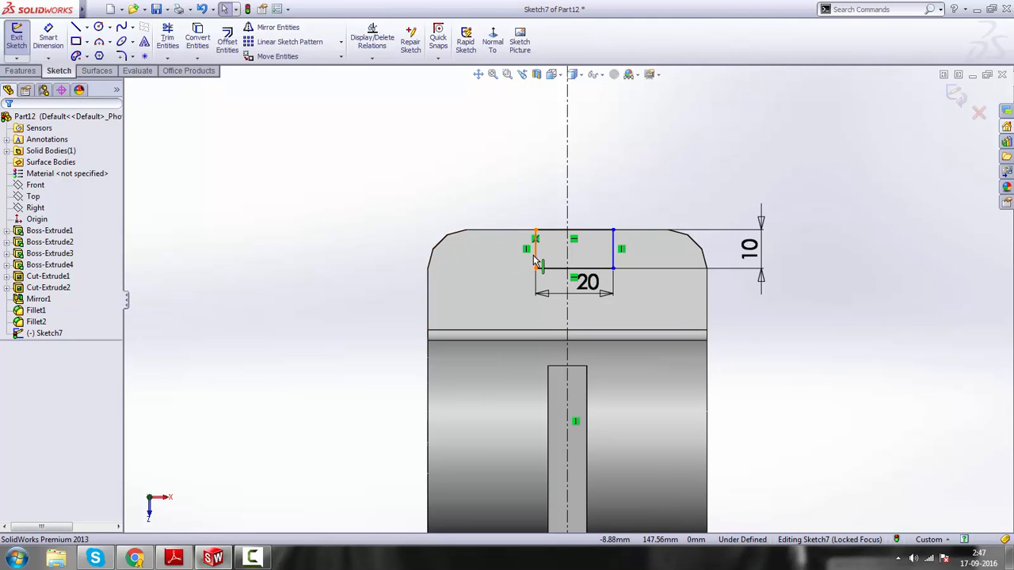
{"action": "left_click", "coordinate": [538, 261]}
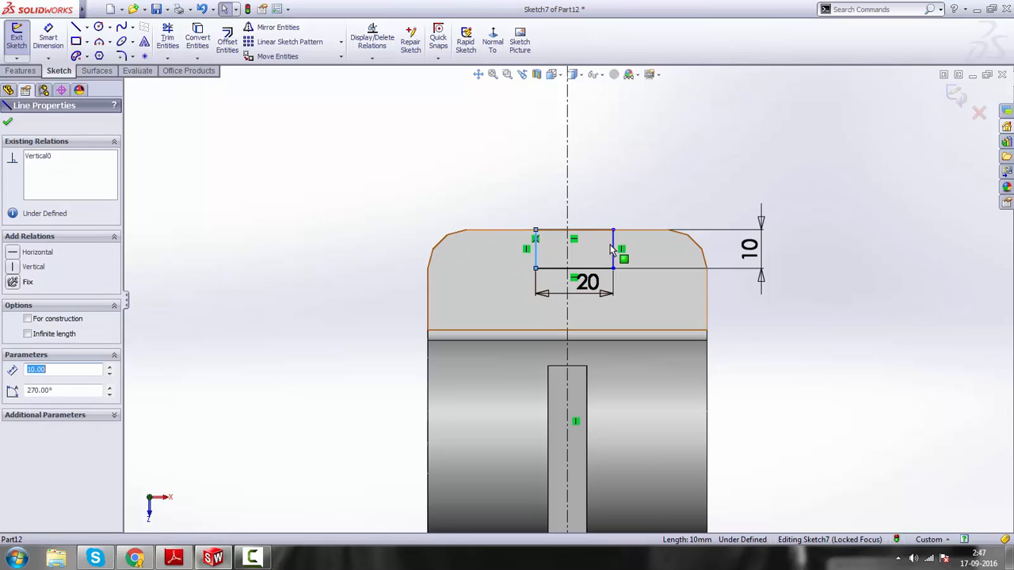
{"action": "left_click", "coordinate": [612, 244], "text": "ctrl"}
{"action": "left_click", "coordinate": [567, 185], "text": "ctrl"}
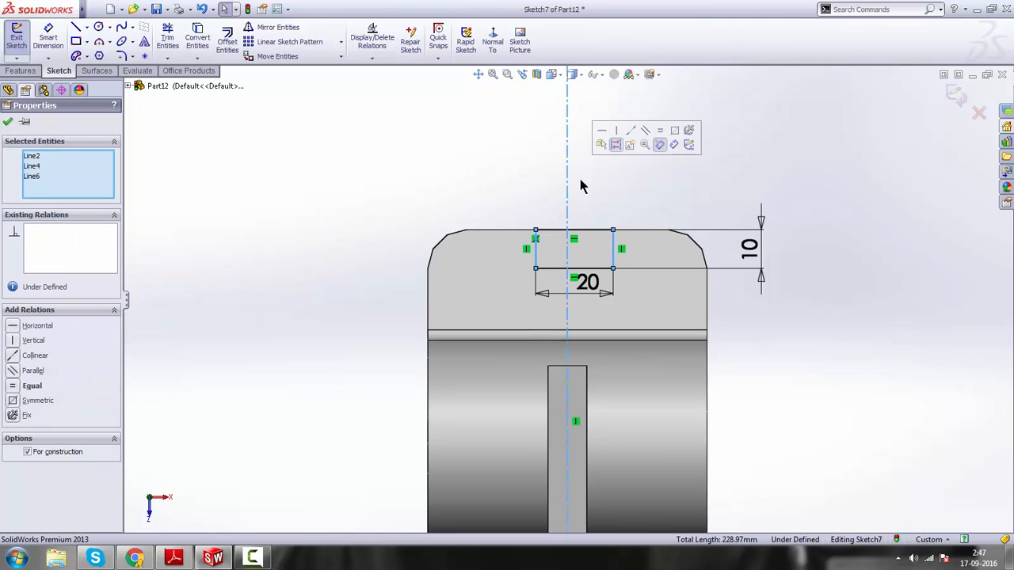
{"action": "left_click", "coordinate": [674, 131]}
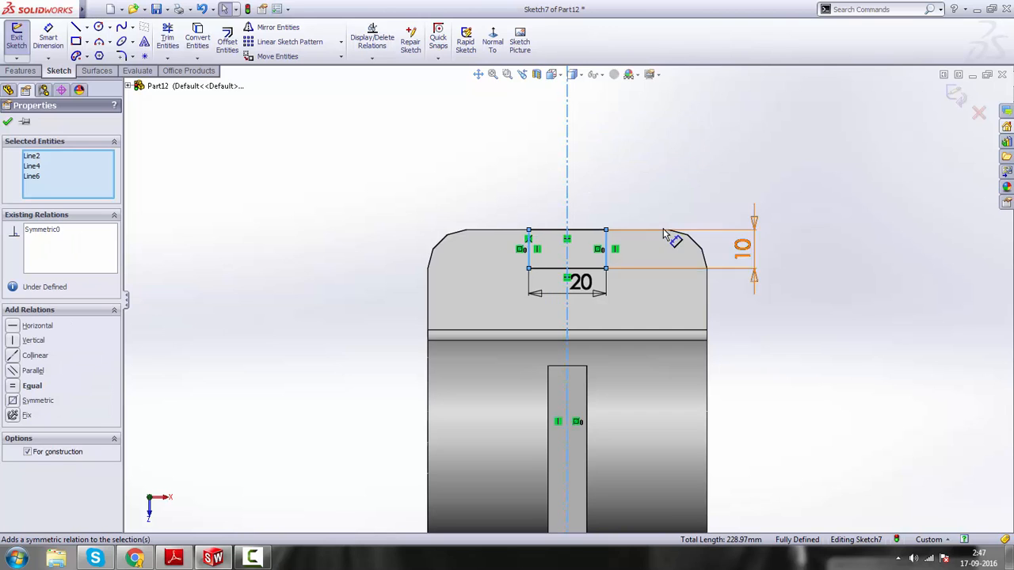
{"action": "scroll", "coordinate": [726, 309], "scroll_direction": "up", "scroll_amount": 2}
{"action": "left_click", "coordinate": [727, 329]}
{"action": "scroll", "coordinate": [589, 362], "scroll_direction": "up", "scroll_amount": 3}
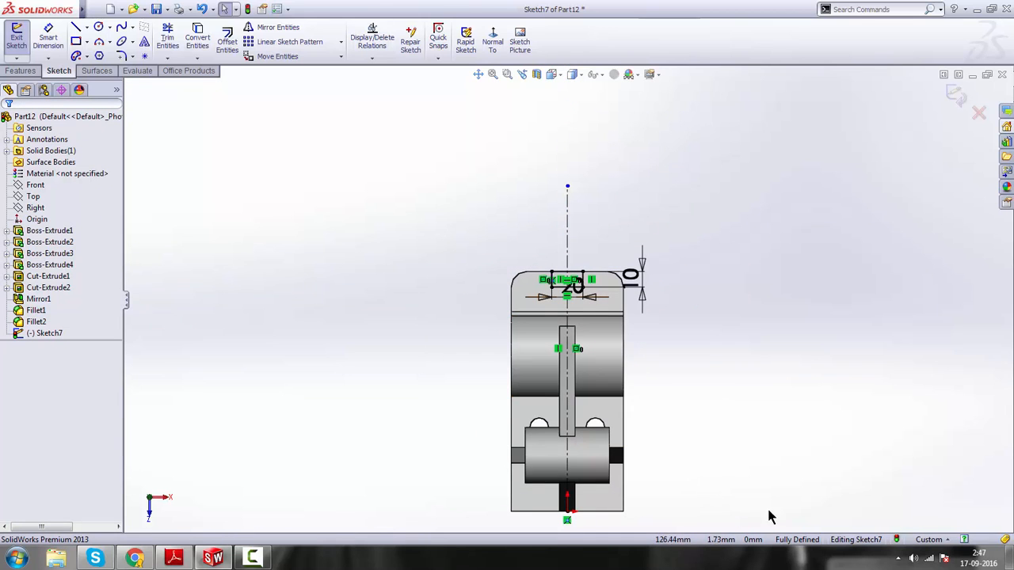
- Cut the 20 × 10 mm rectangle out of the thin base end with an Extruded Cut set to Through All
{"action": "left_click", "coordinate": [20, 70]}
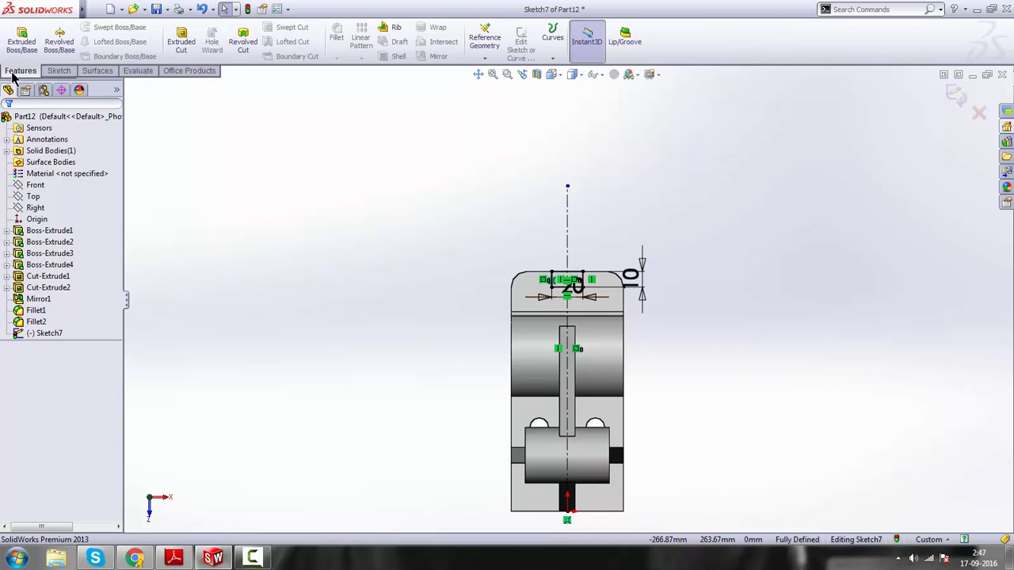
{"action": "left_click", "coordinate": [184, 44]}
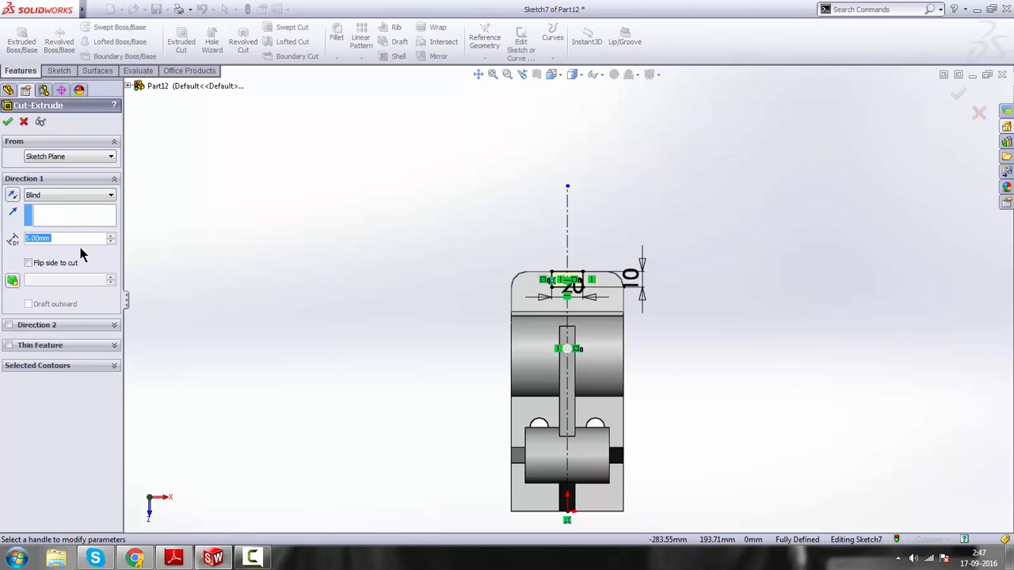
{"action": "left_click", "coordinate": [101, 195]}
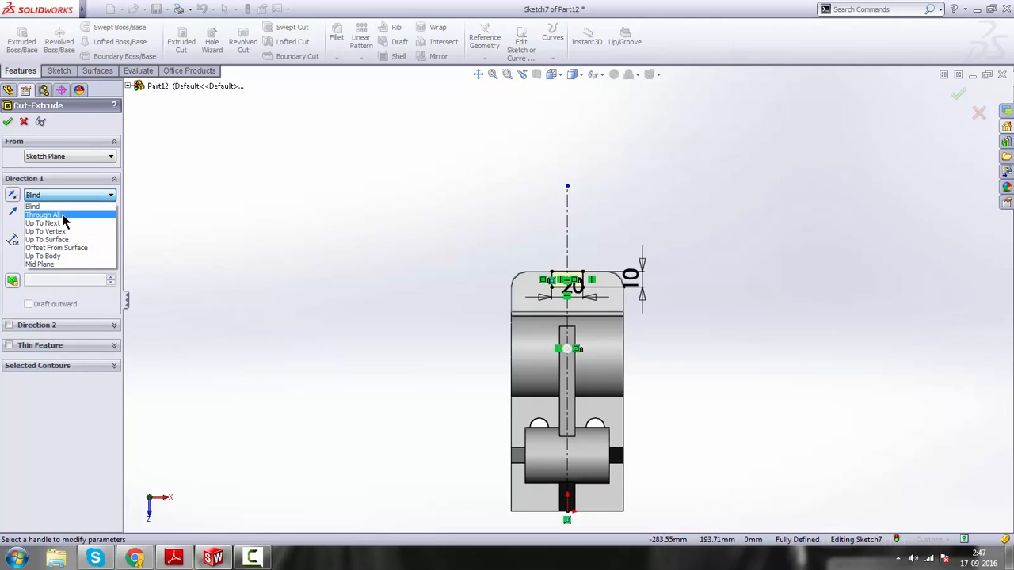
{"action": "left_click", "coordinate": [62, 214]}
{"action": "left_click", "coordinate": [7, 122]}
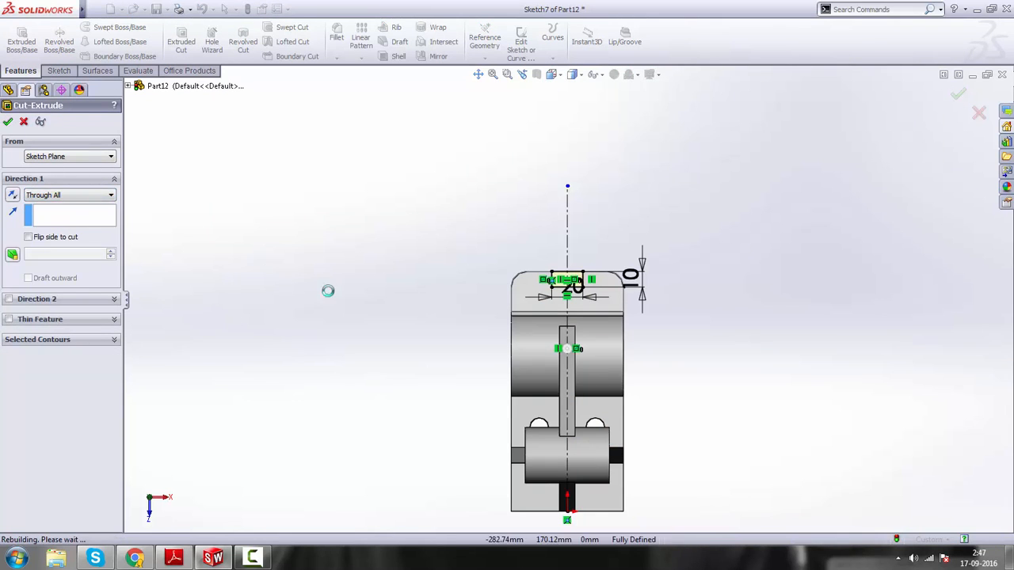
{"action": "middle_click_drag", "start_coordinate": [659, 360], "coordinate": [641, 430]}
{"action": "left_click", "coordinate": [385, 421]}
{"action": "middle_click_drag", "start_coordinate": [404, 305], "coordinate": [623, 451]}
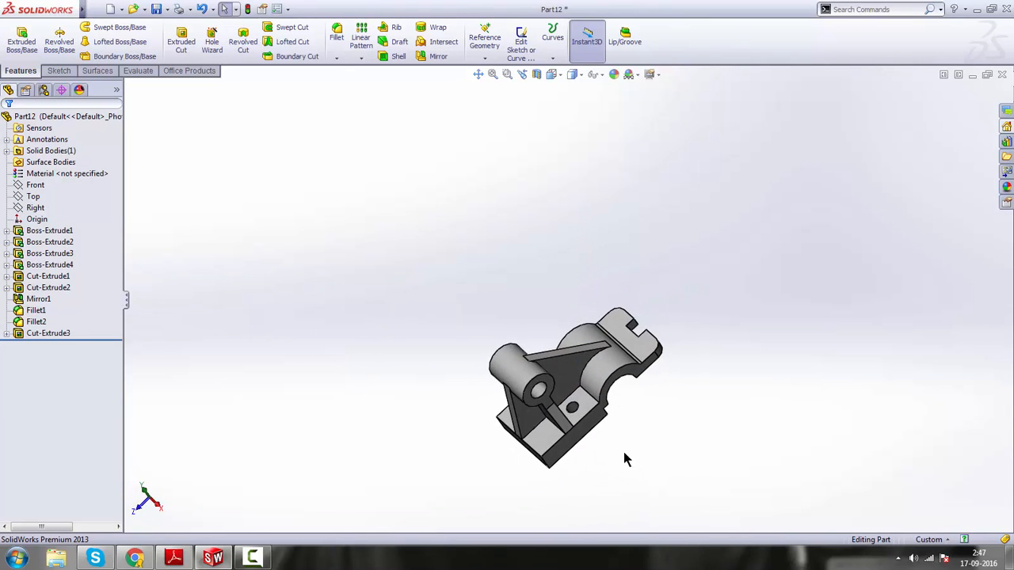
{"action": "scroll", "coordinate": [492, 429], "scroll_direction": "down", "scroll_amount": 3}
{"action": "middle_click_drag", "start_coordinate": [816, 297], "coordinate": [781, 492]}
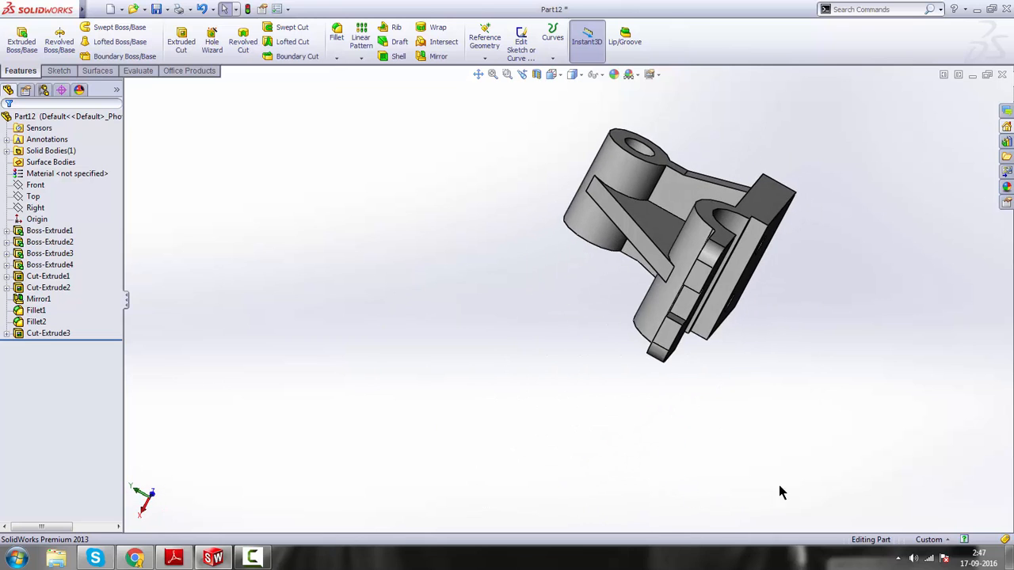